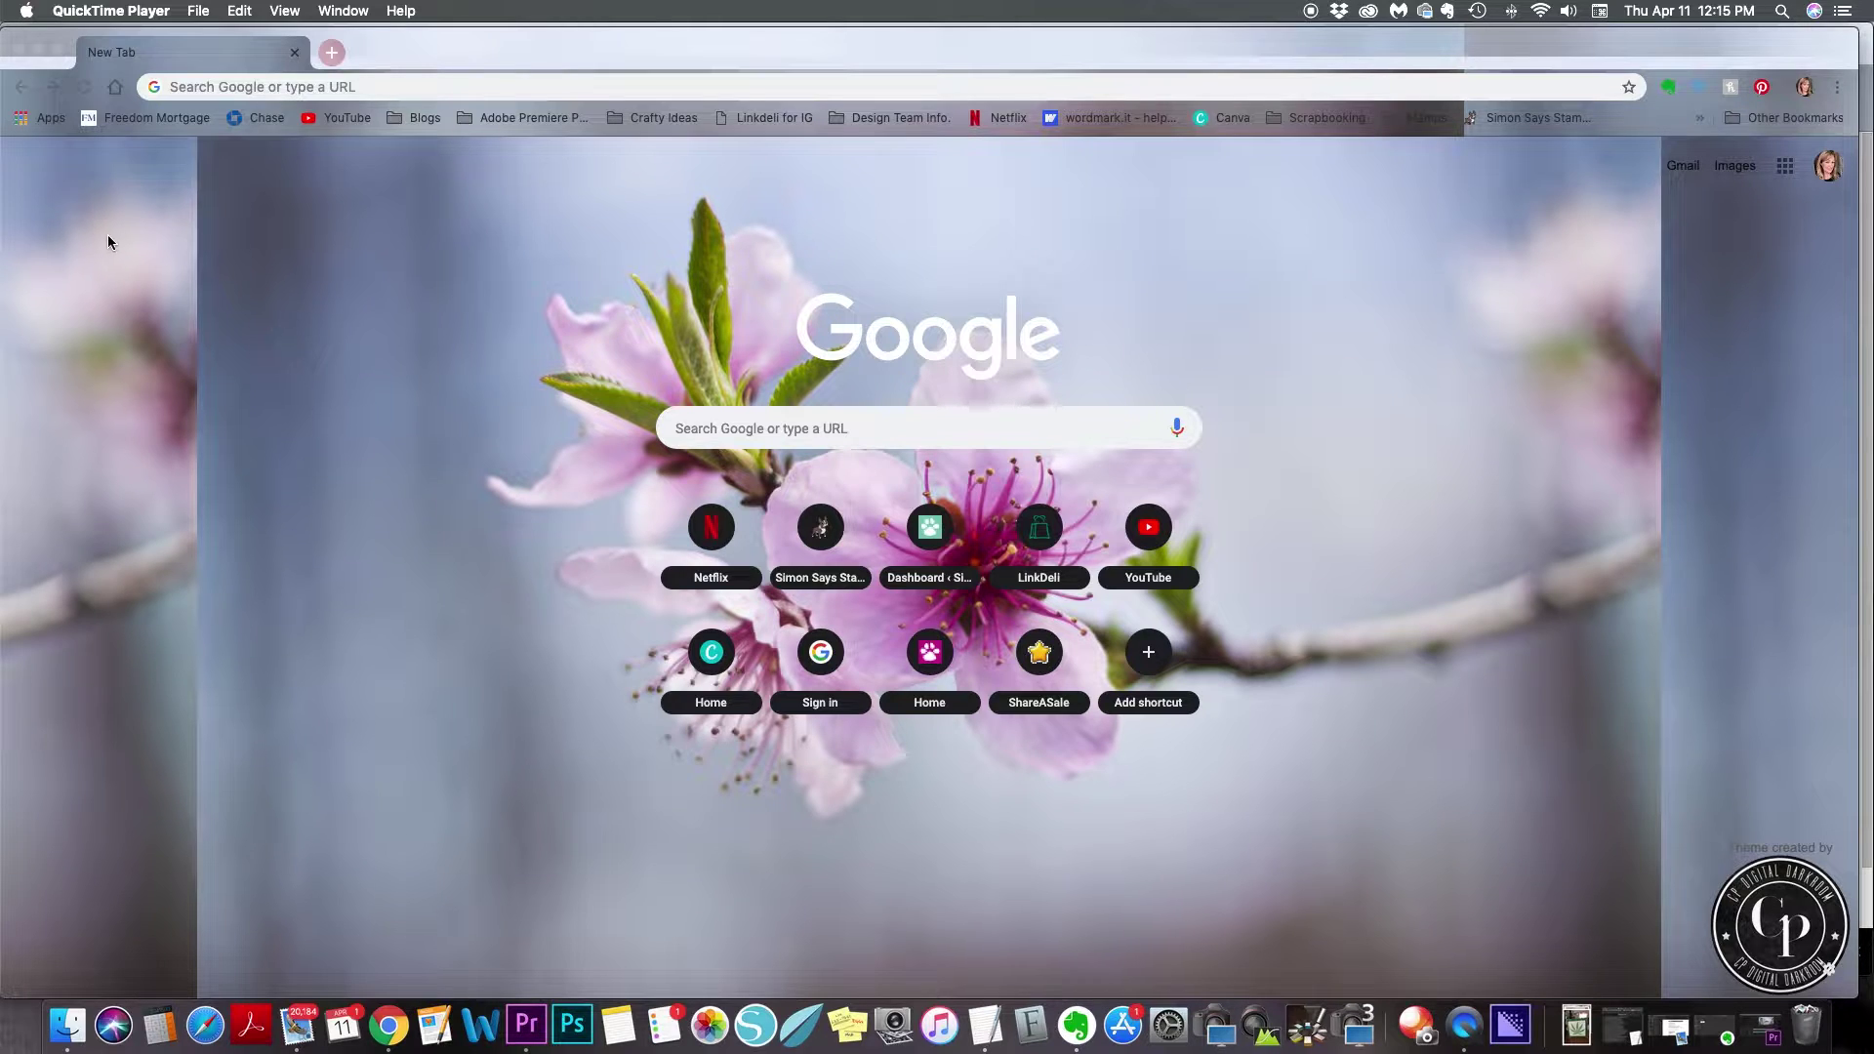
Step: Search the Chrome Web Store for 'evernote' to find the Evernote Web Clipper extension
click(24, 123)
click(24, 123)
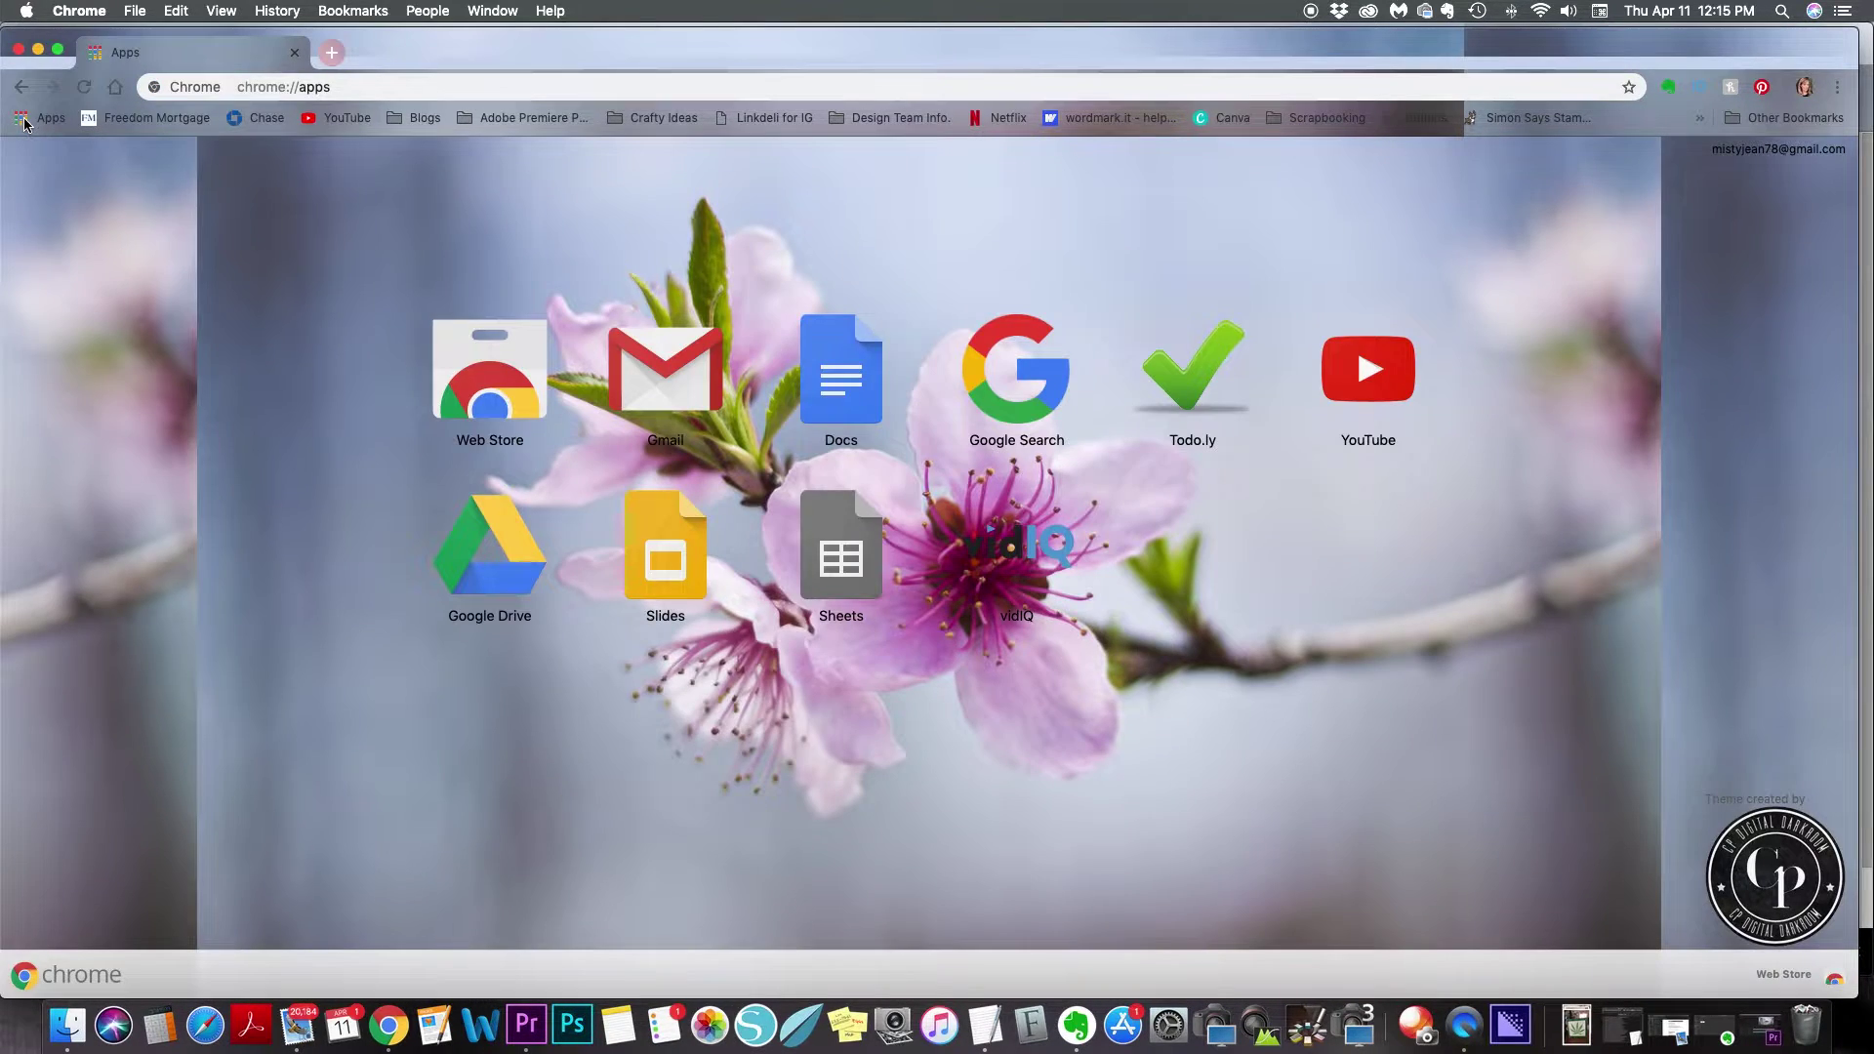
click(496, 398)
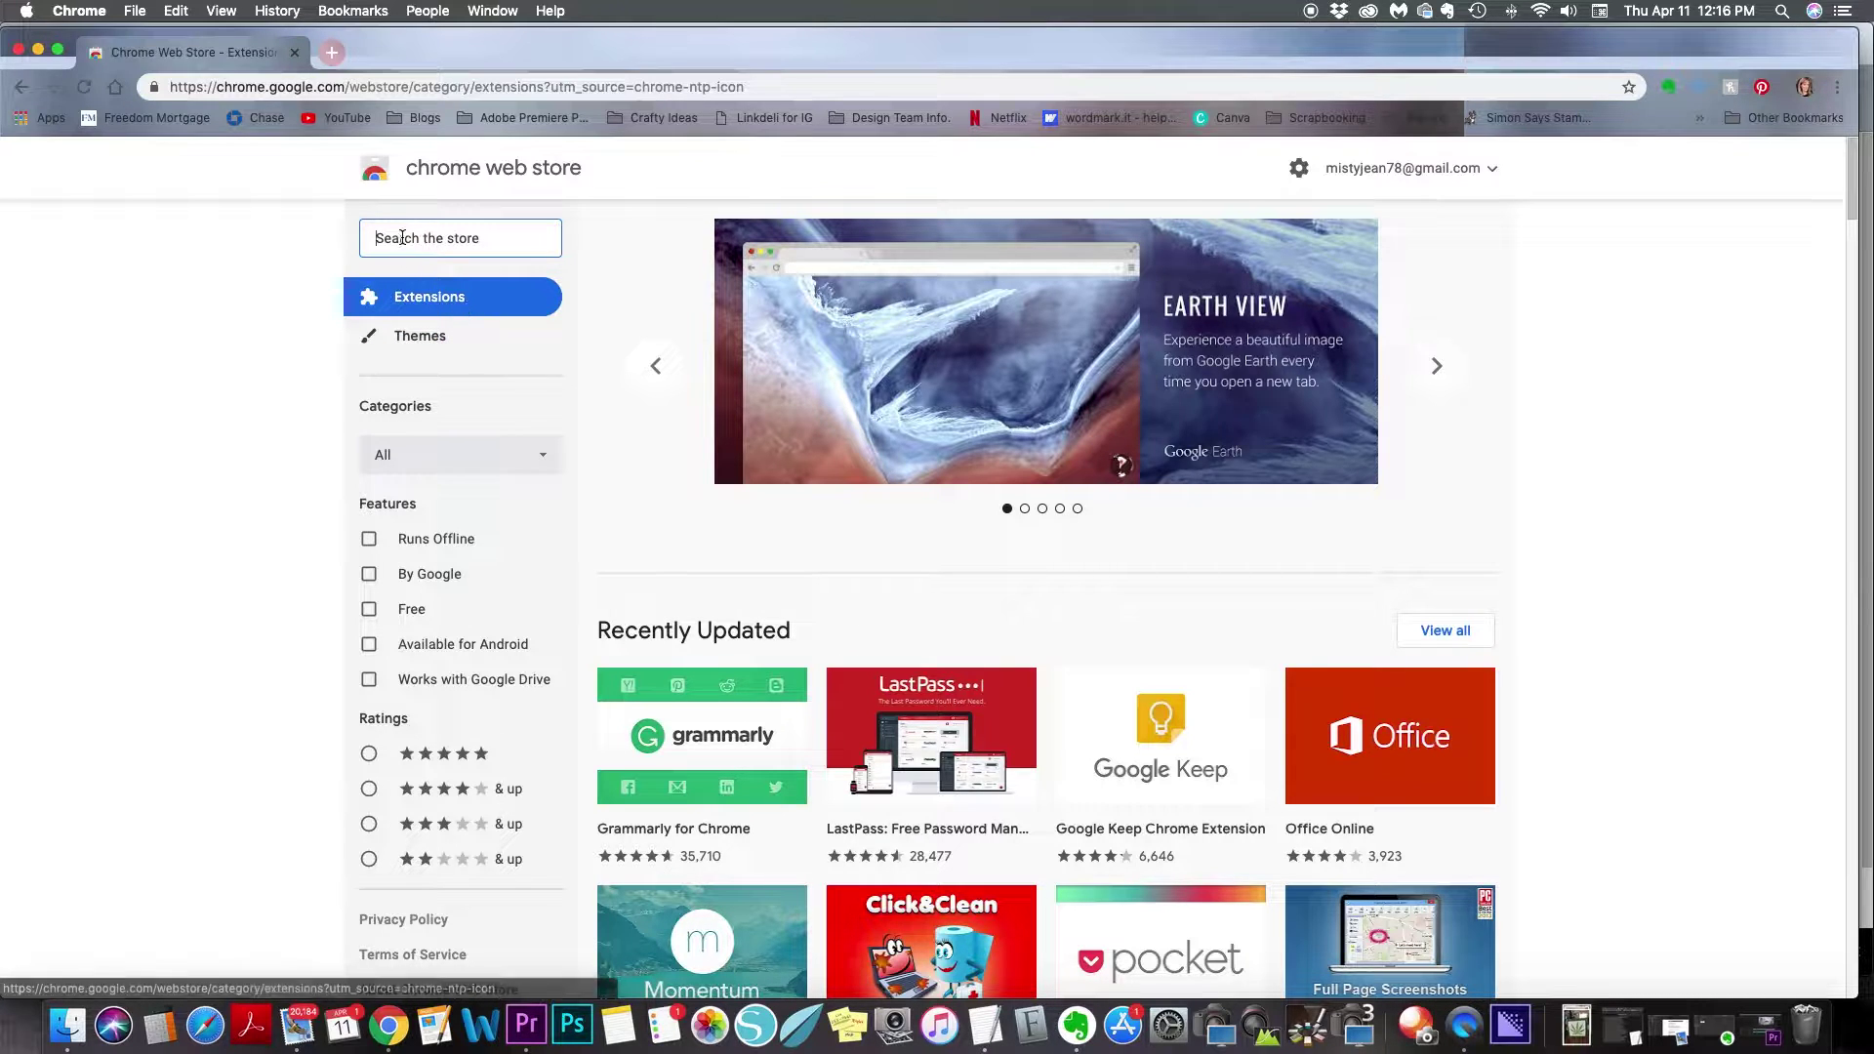
text(evernote)
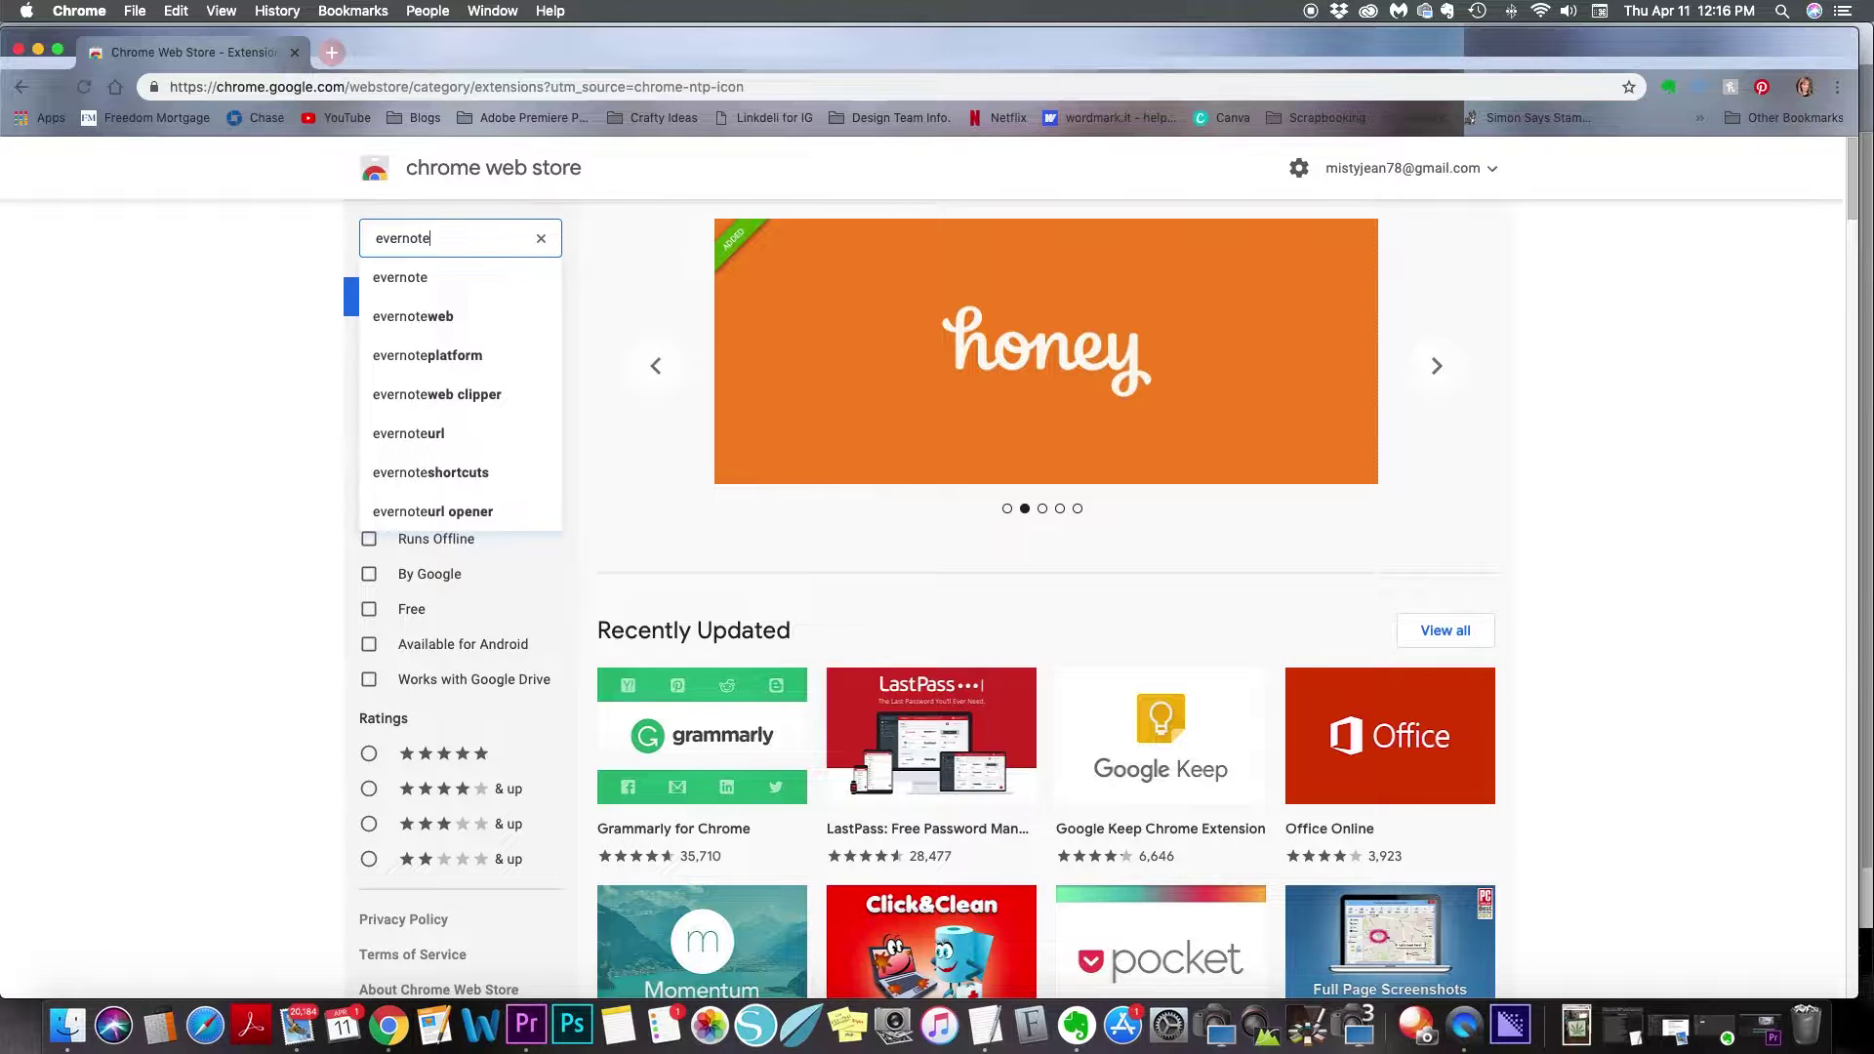
key(Return)
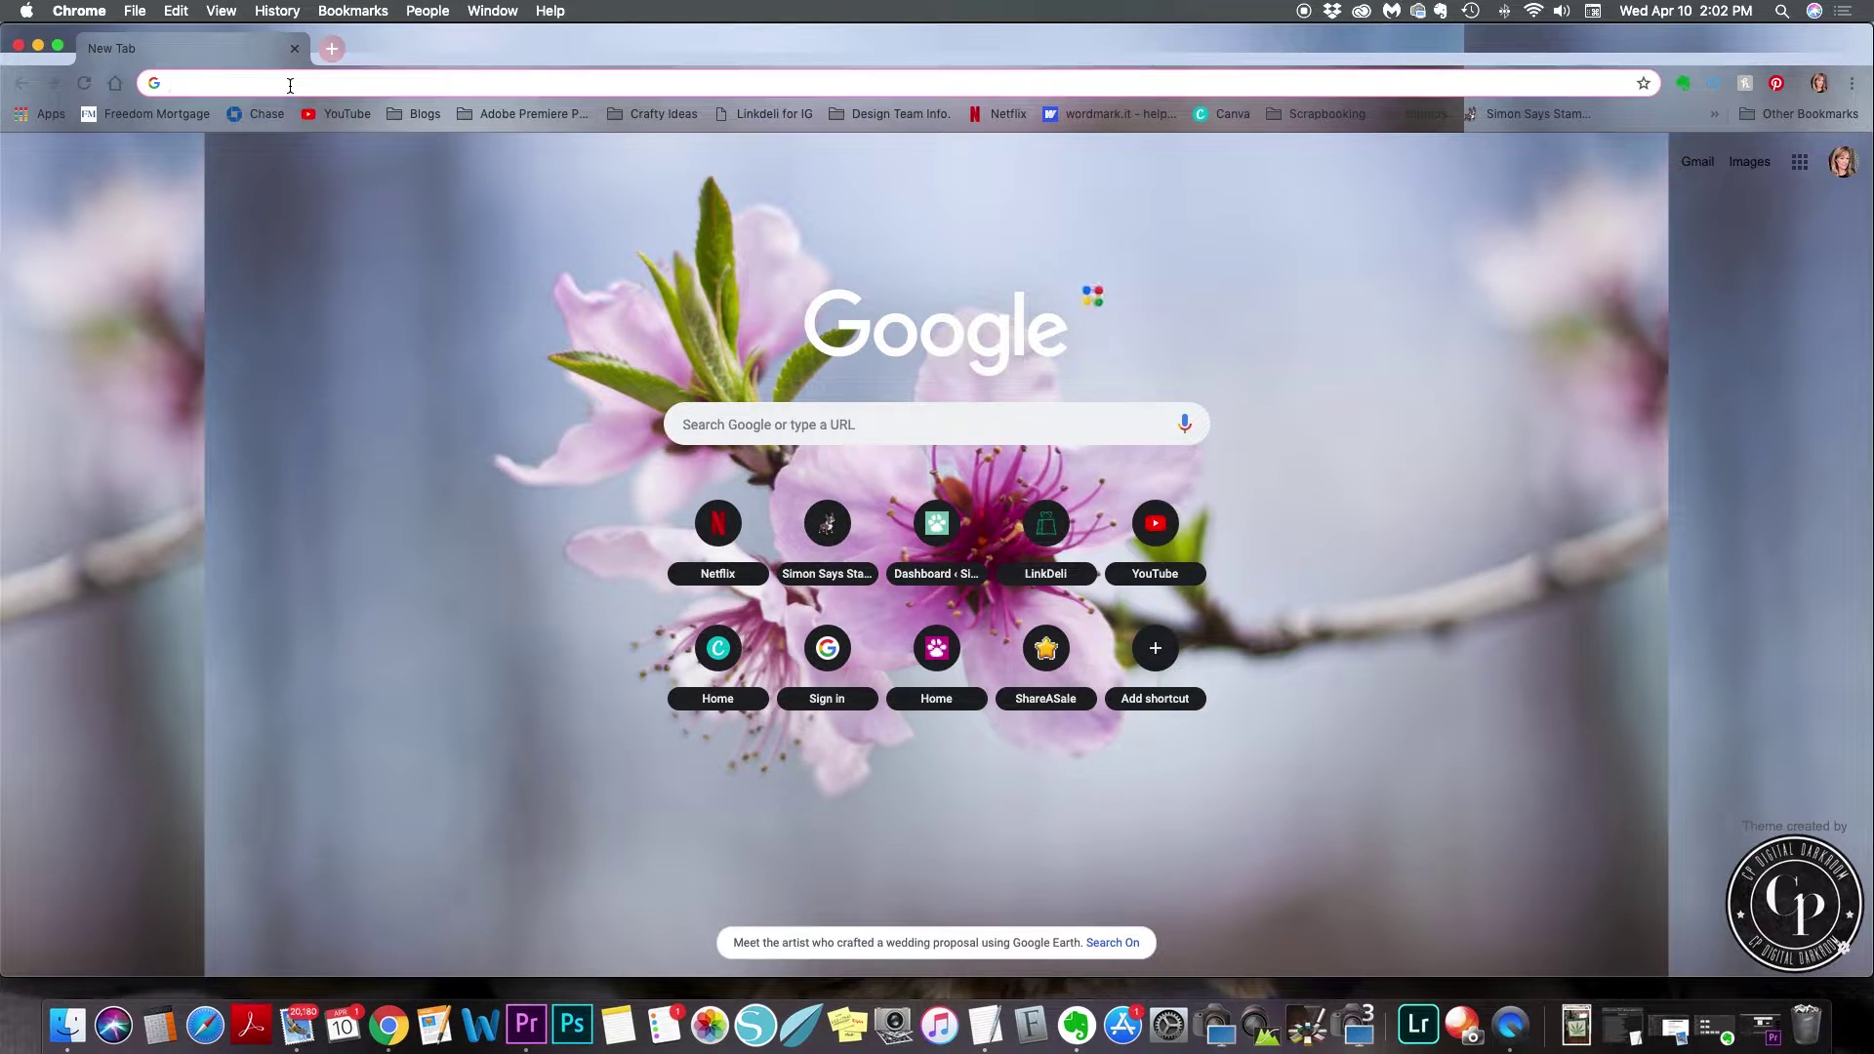
Step: Google image-search 'concord and 9th monster love' and preview the MONSTER LOVE Clear Stamp Set
text(concord )
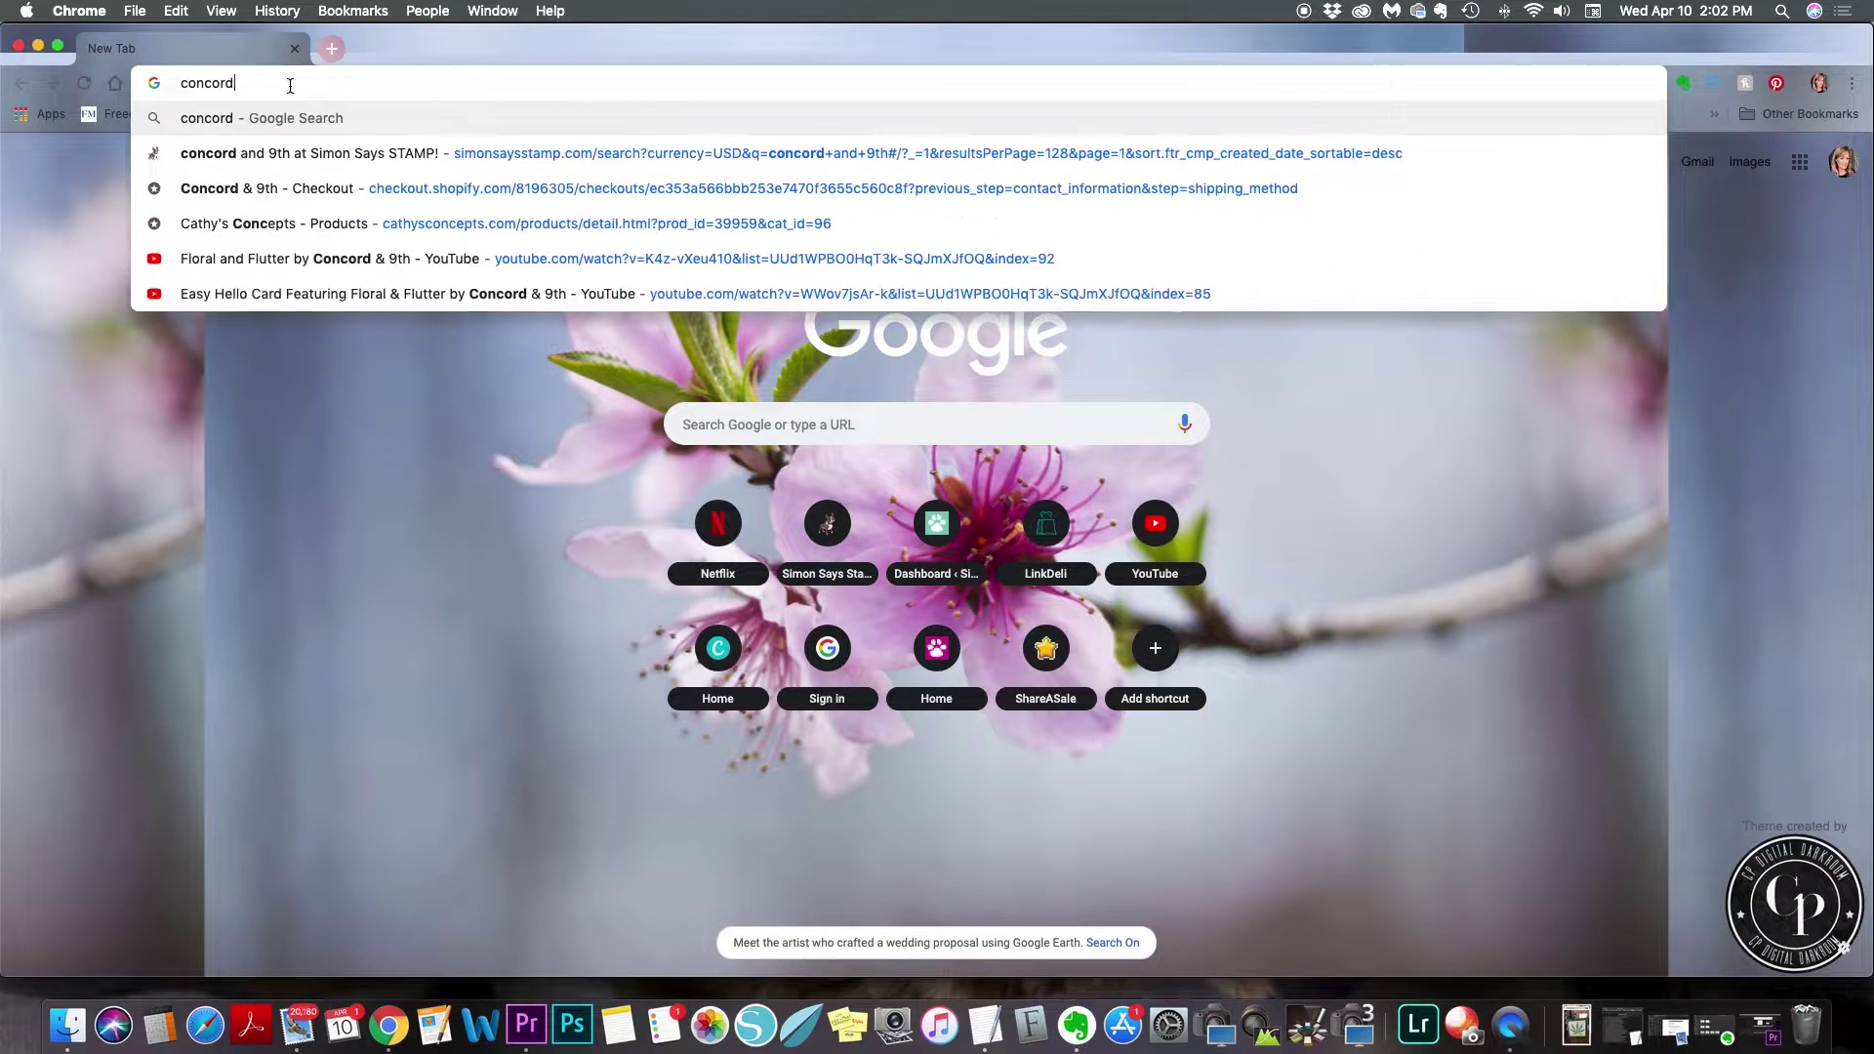
text(and )
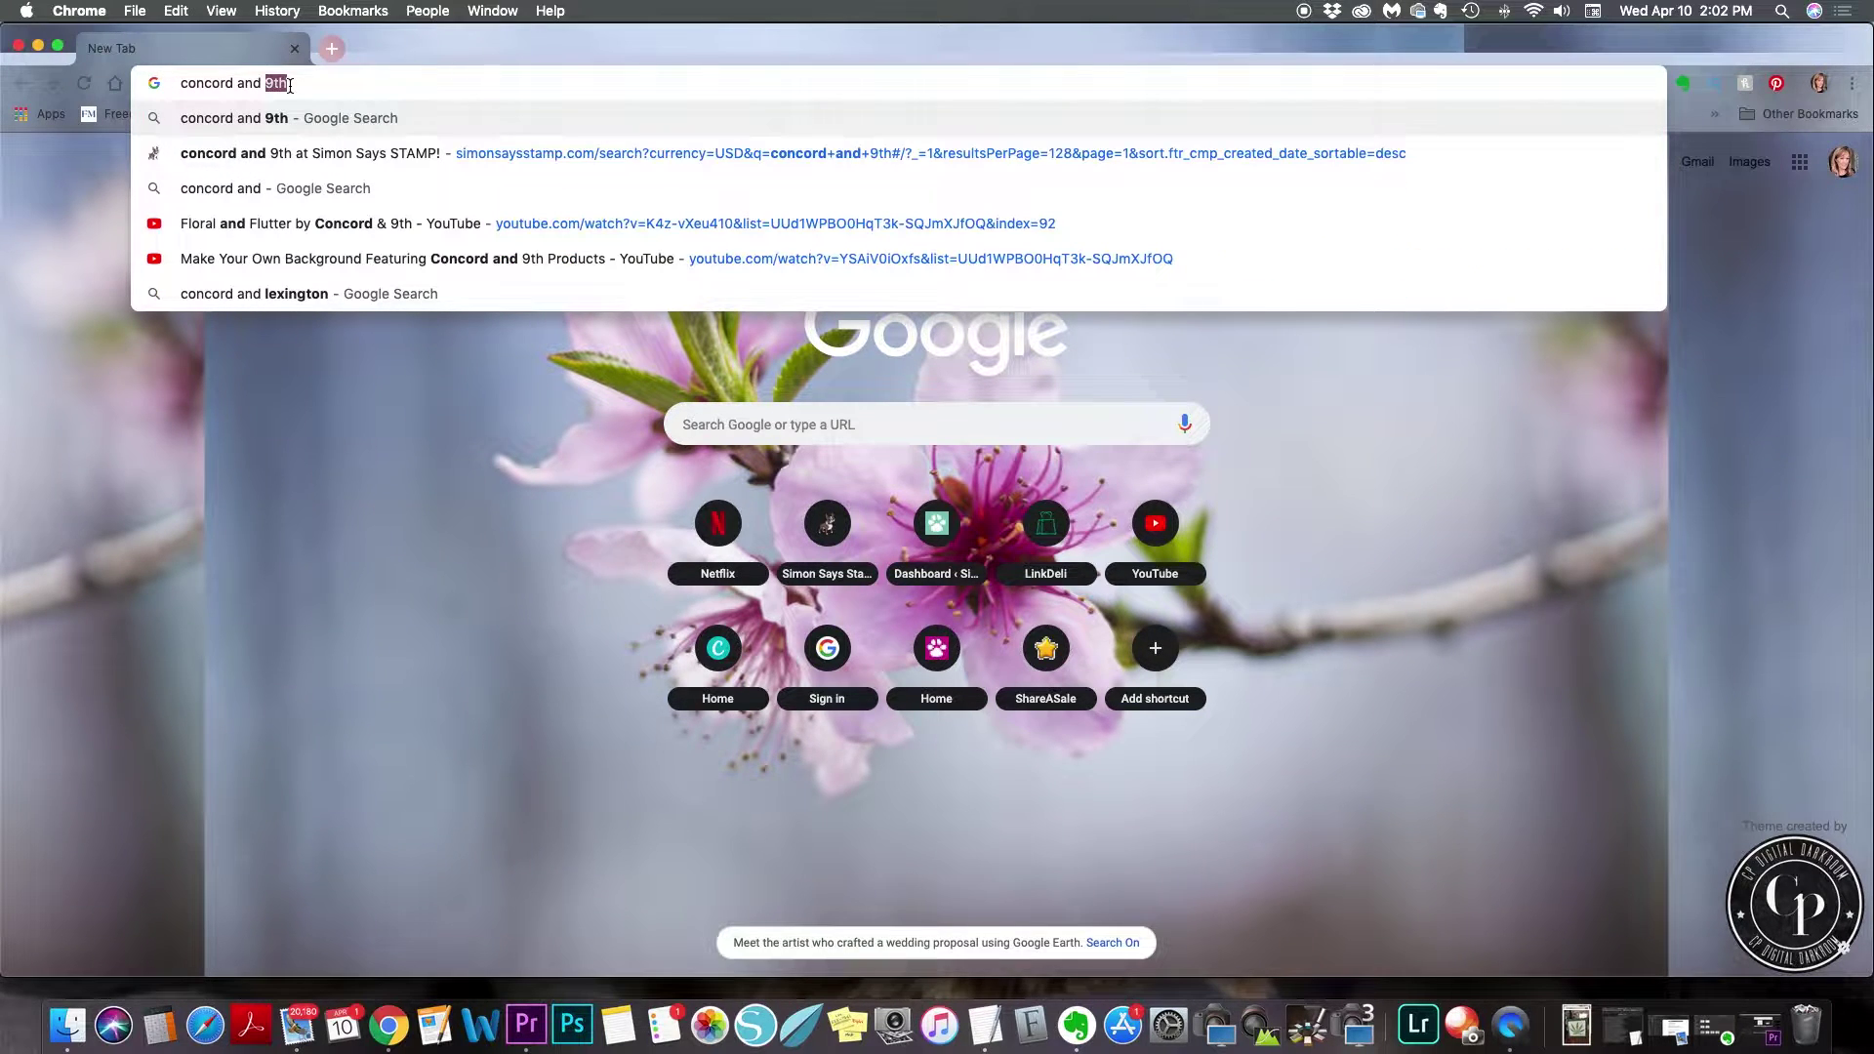
text(9th mon)
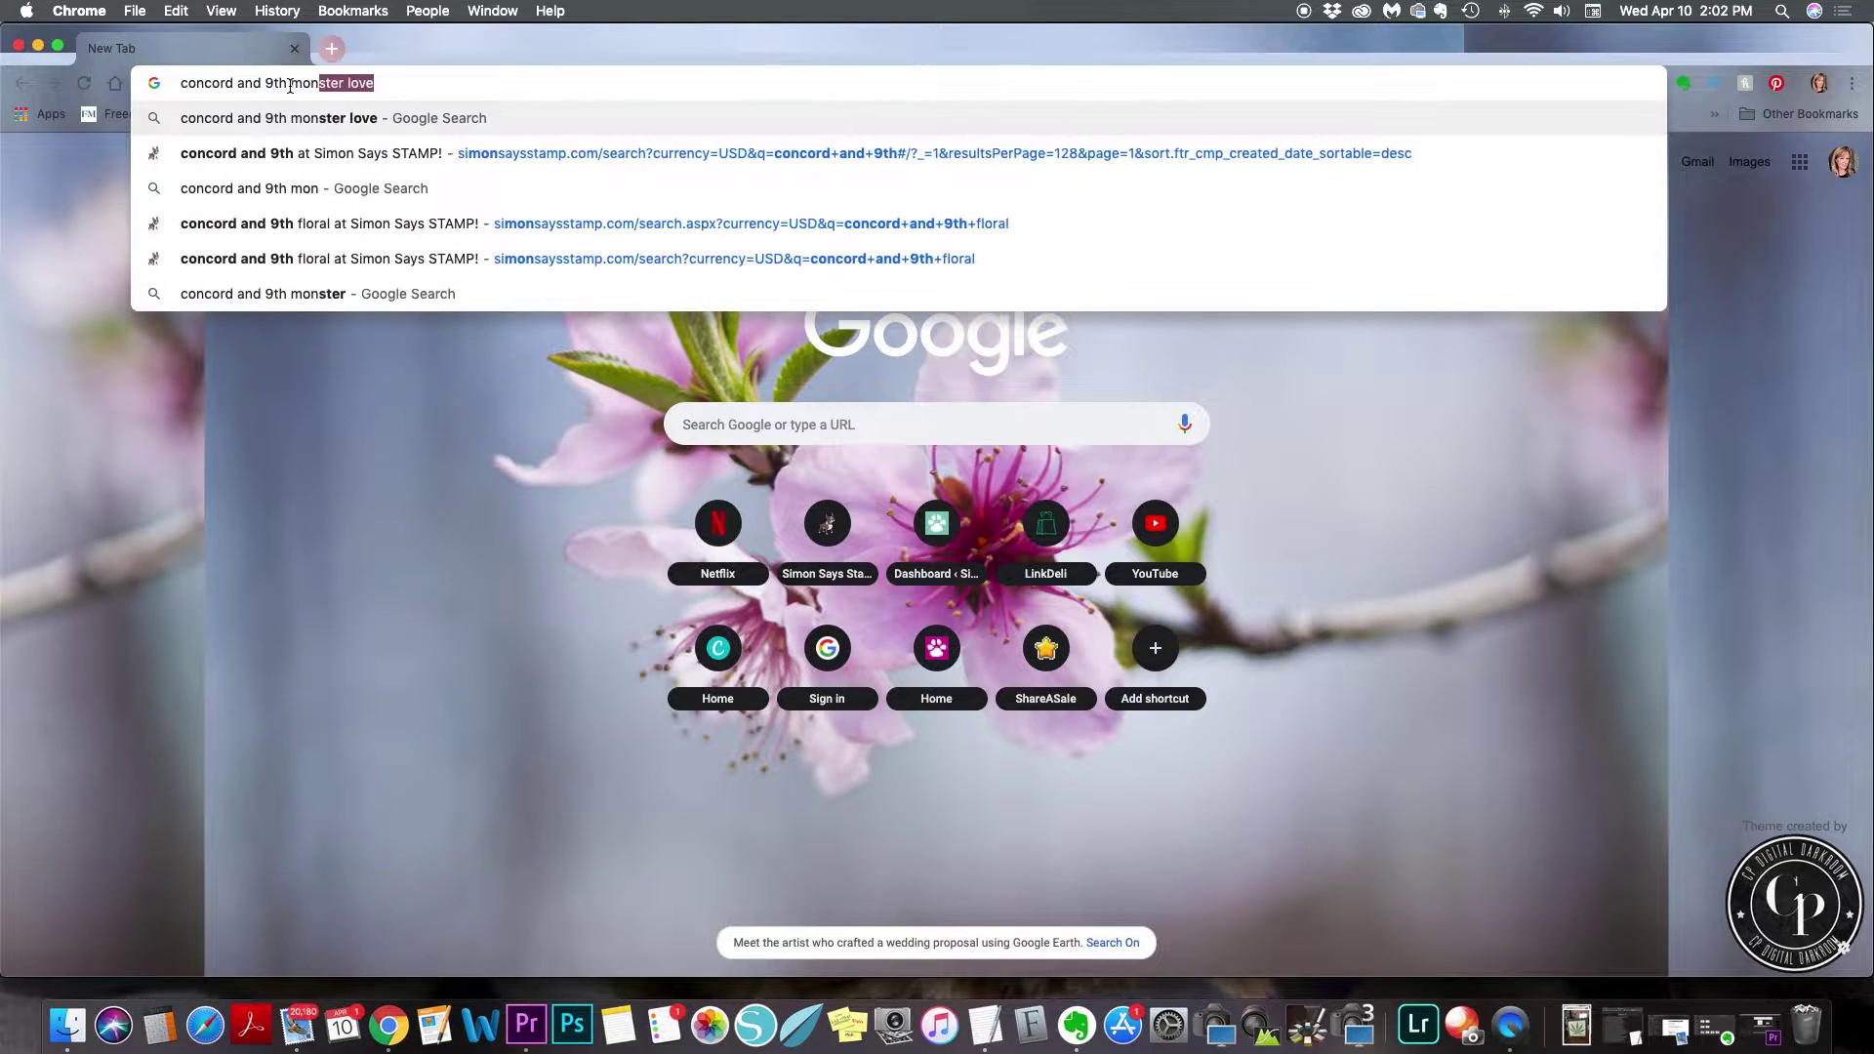
text(ster love)
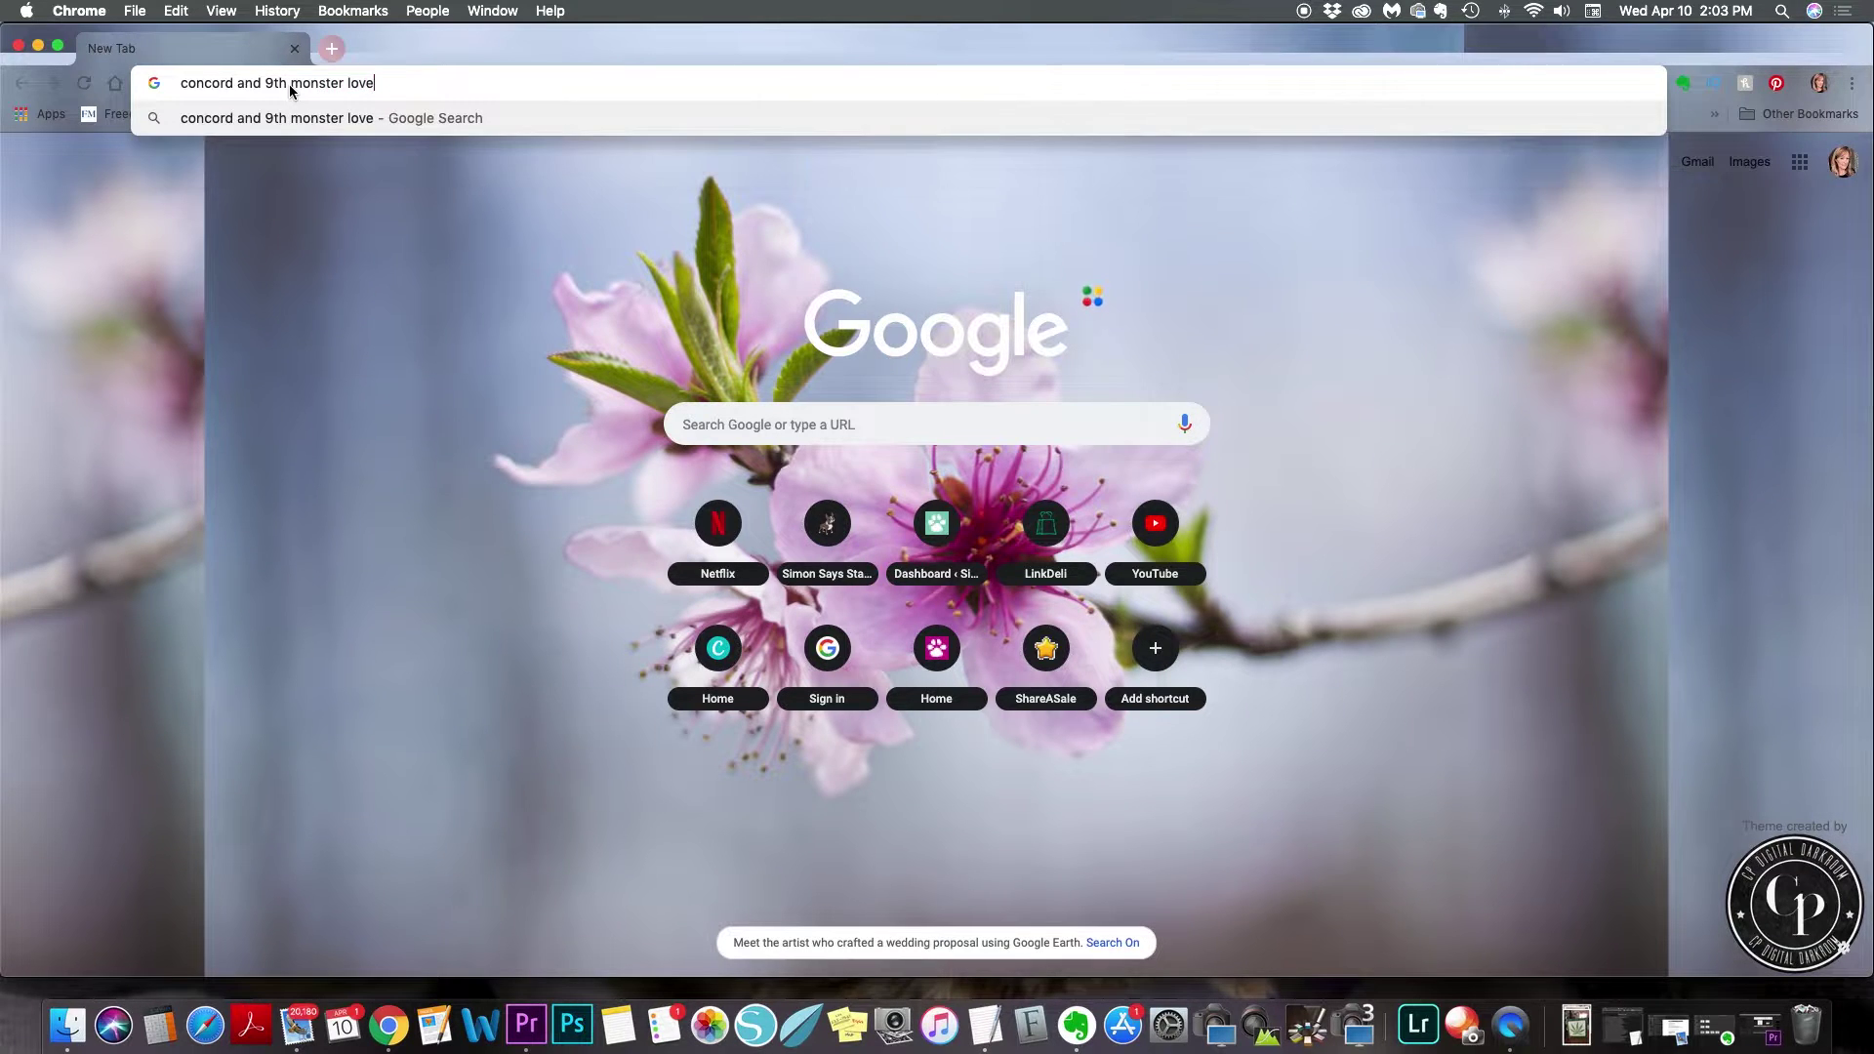
key(Return)
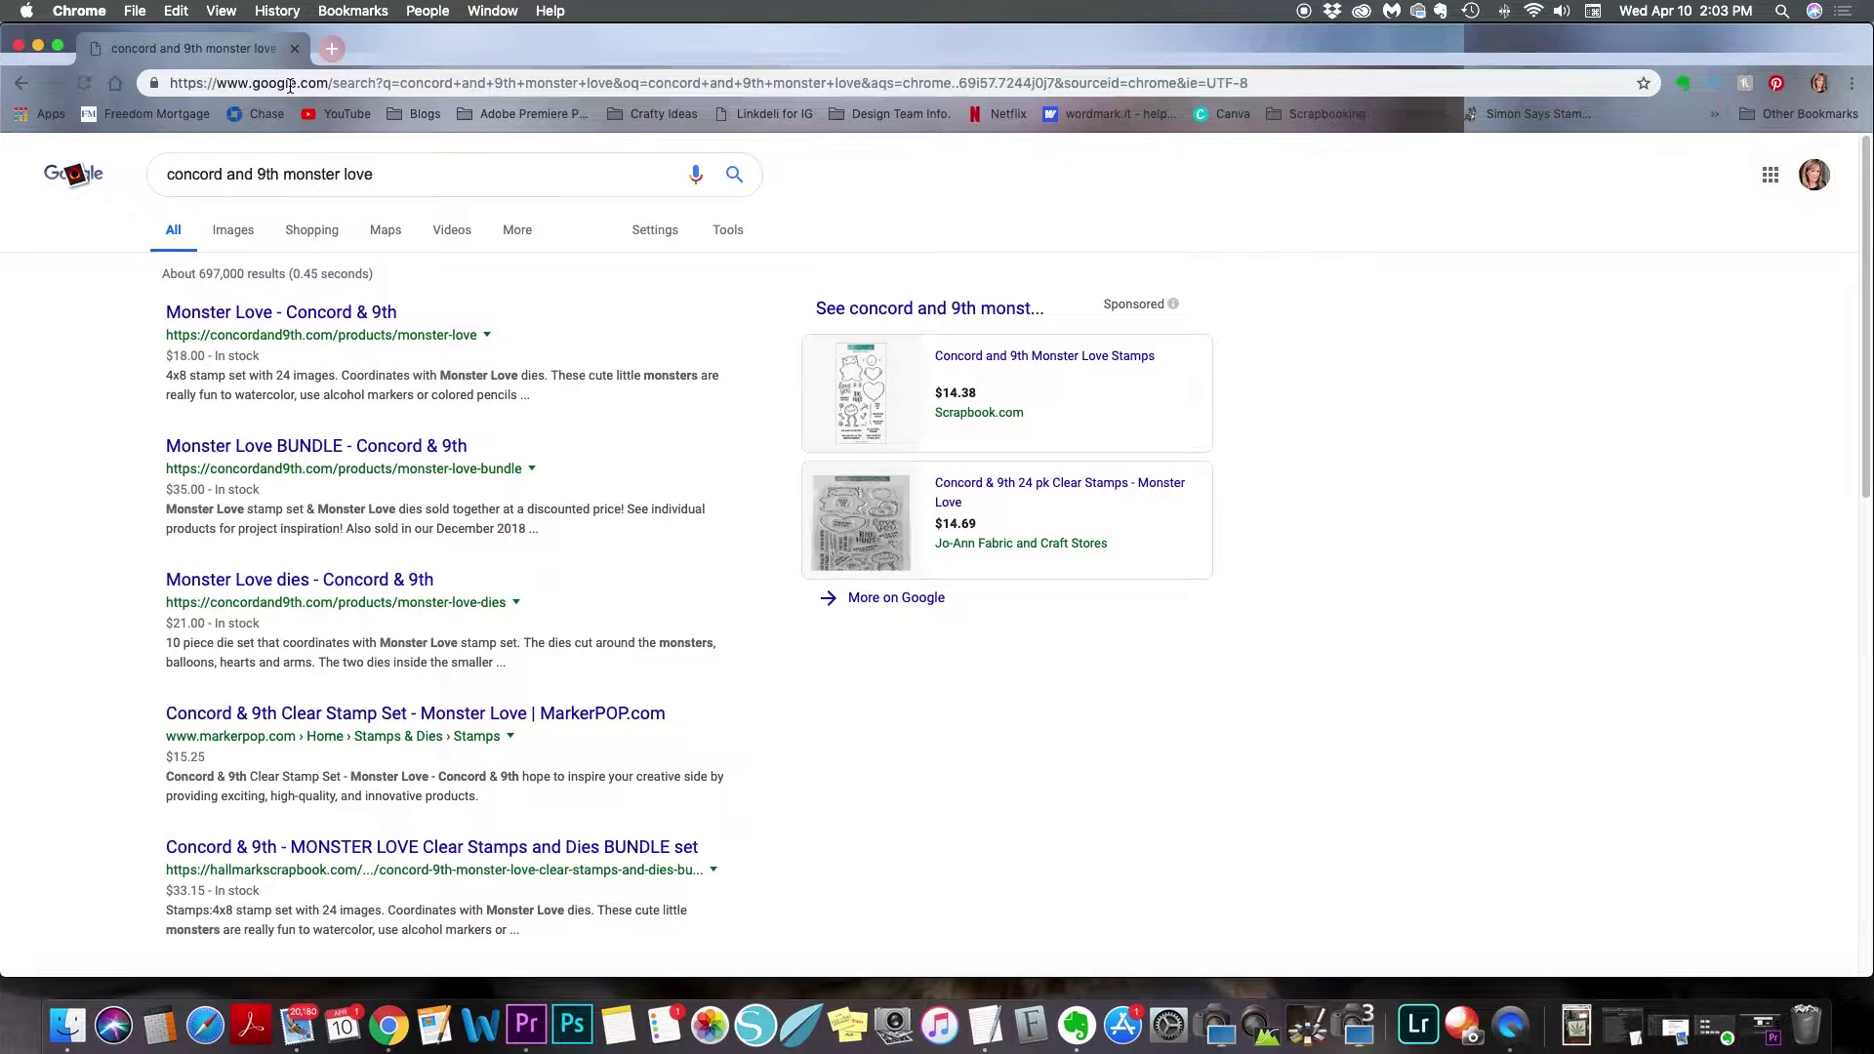
click(244, 237)
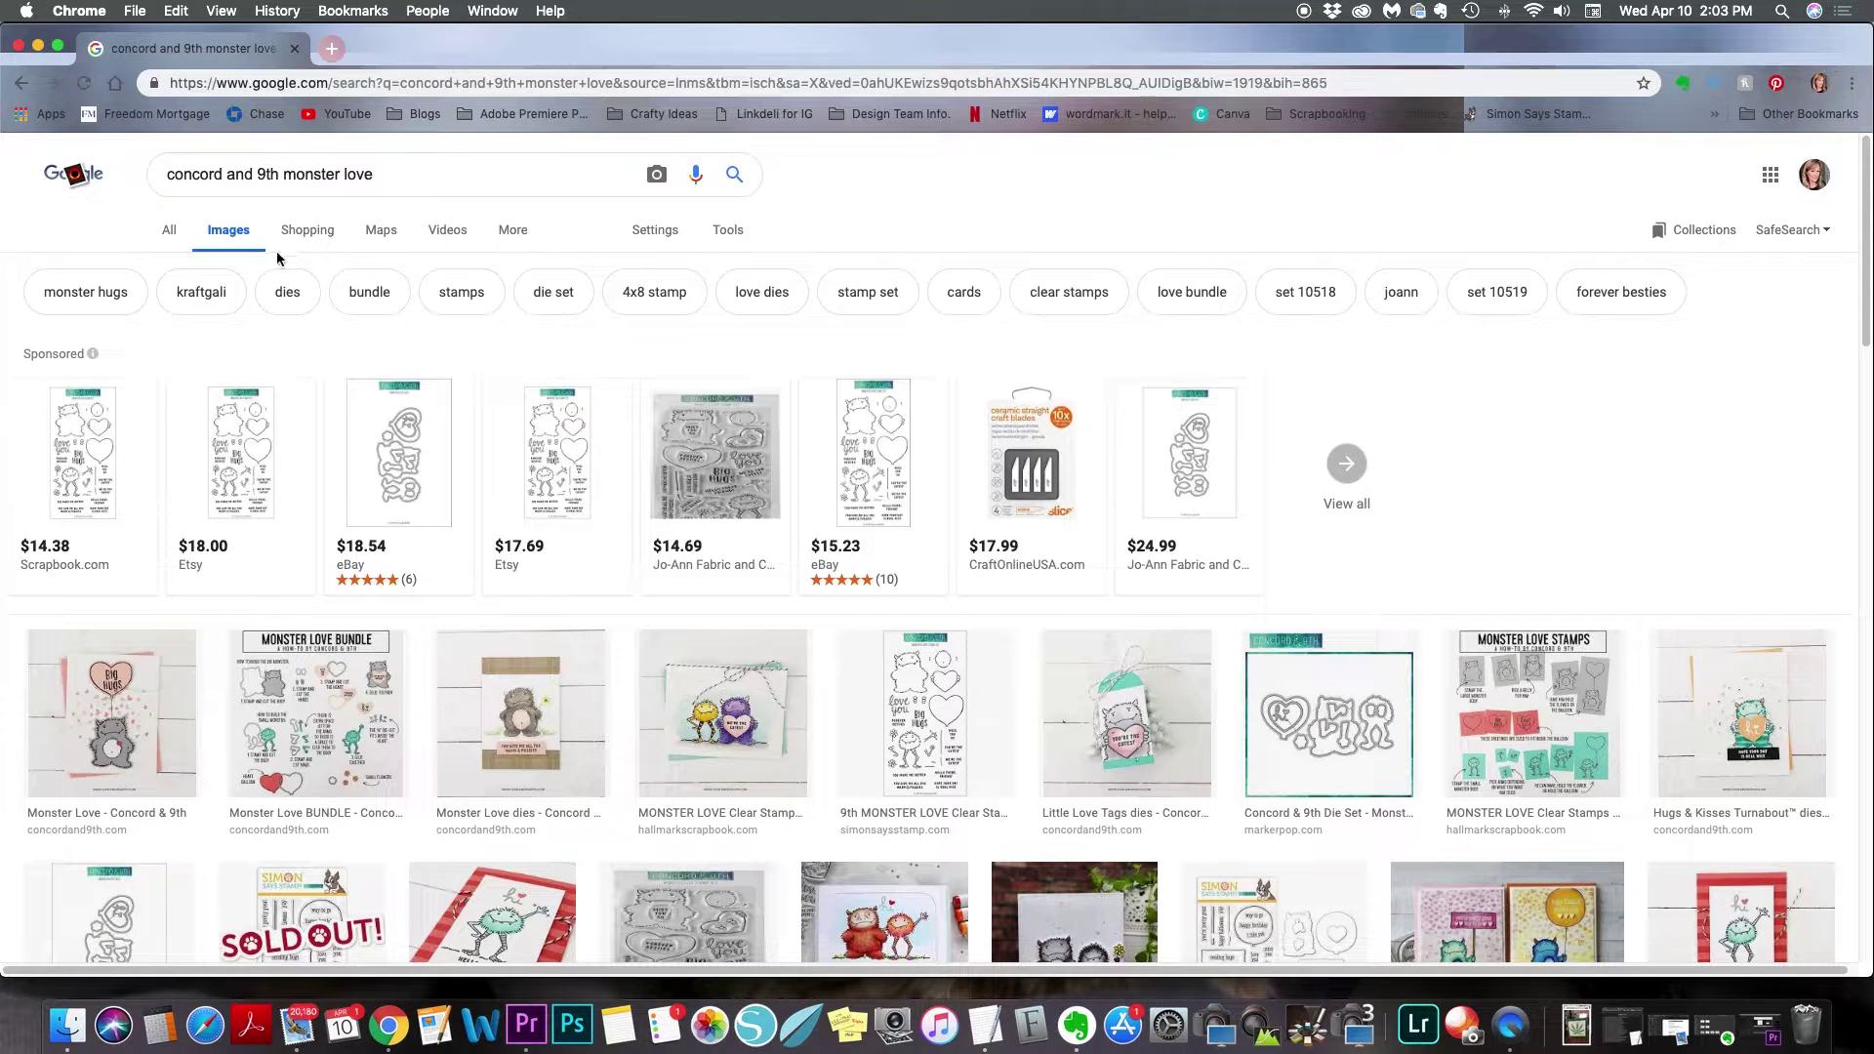
scroll(863, 459, down, 5)
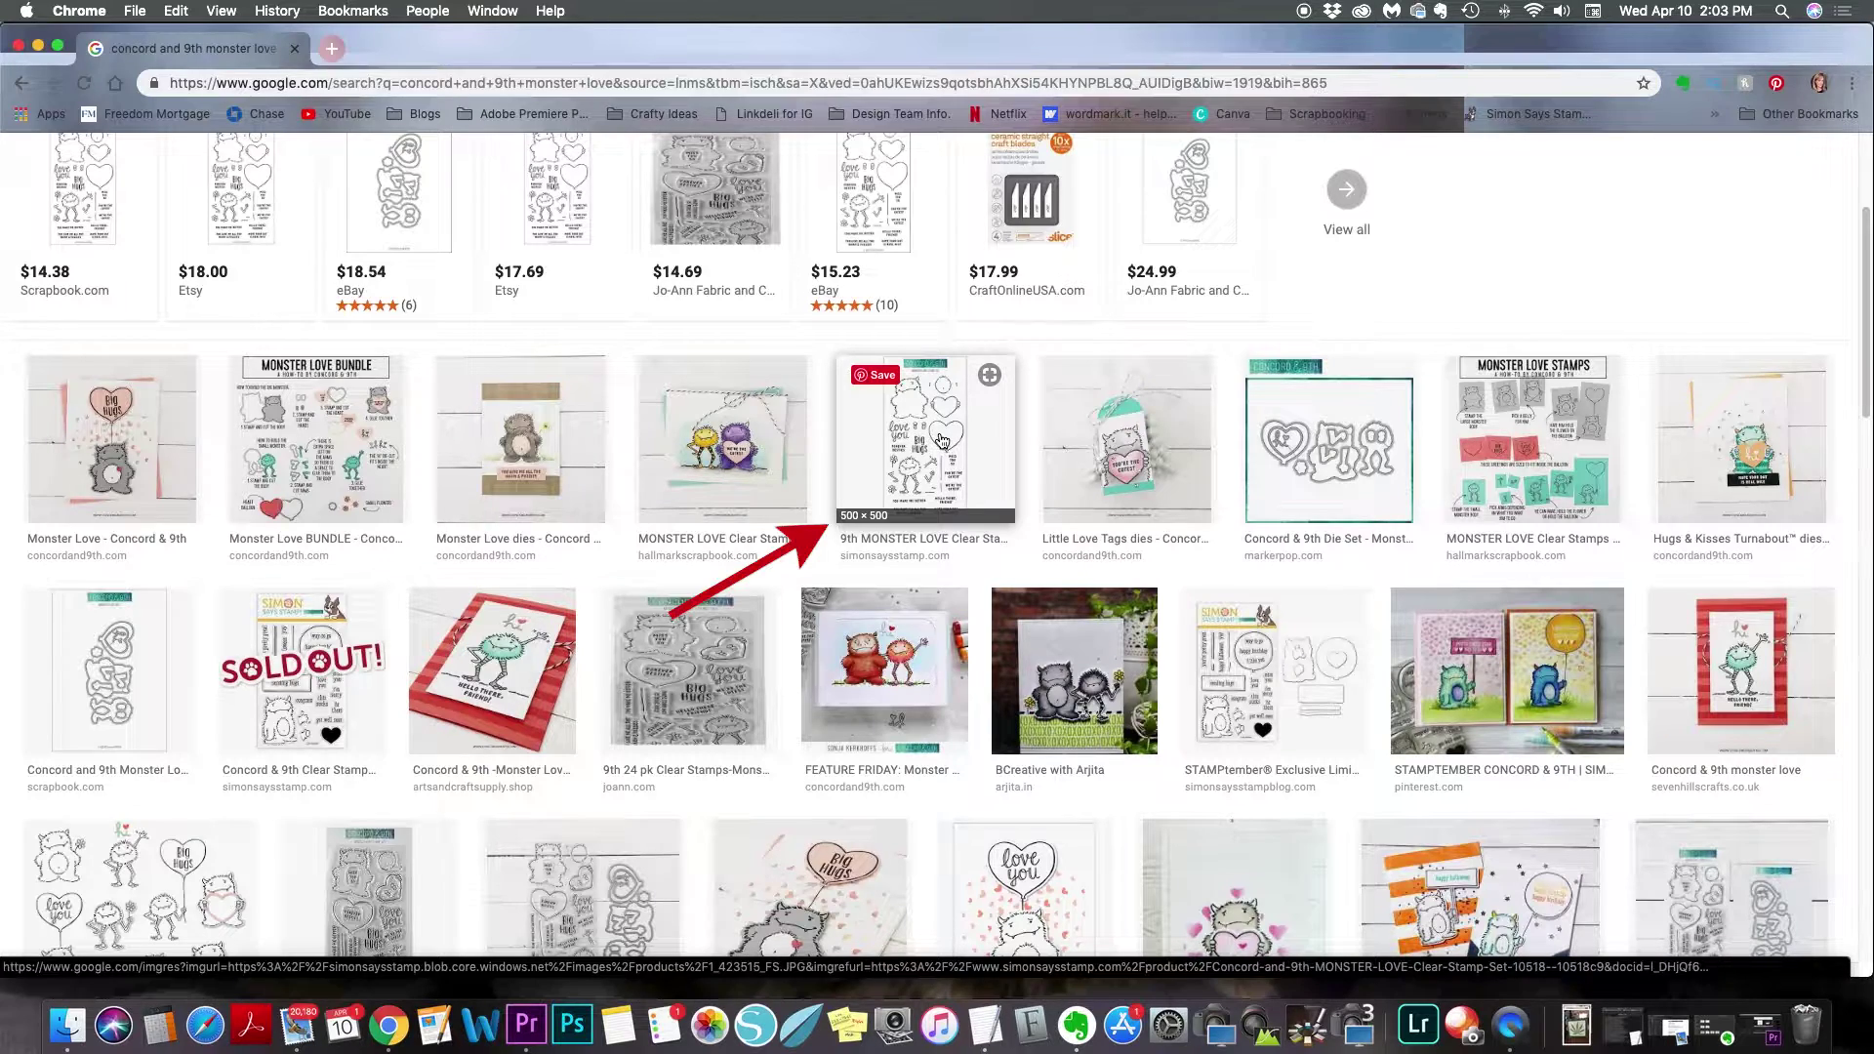
scroll(941, 441, down, 2)
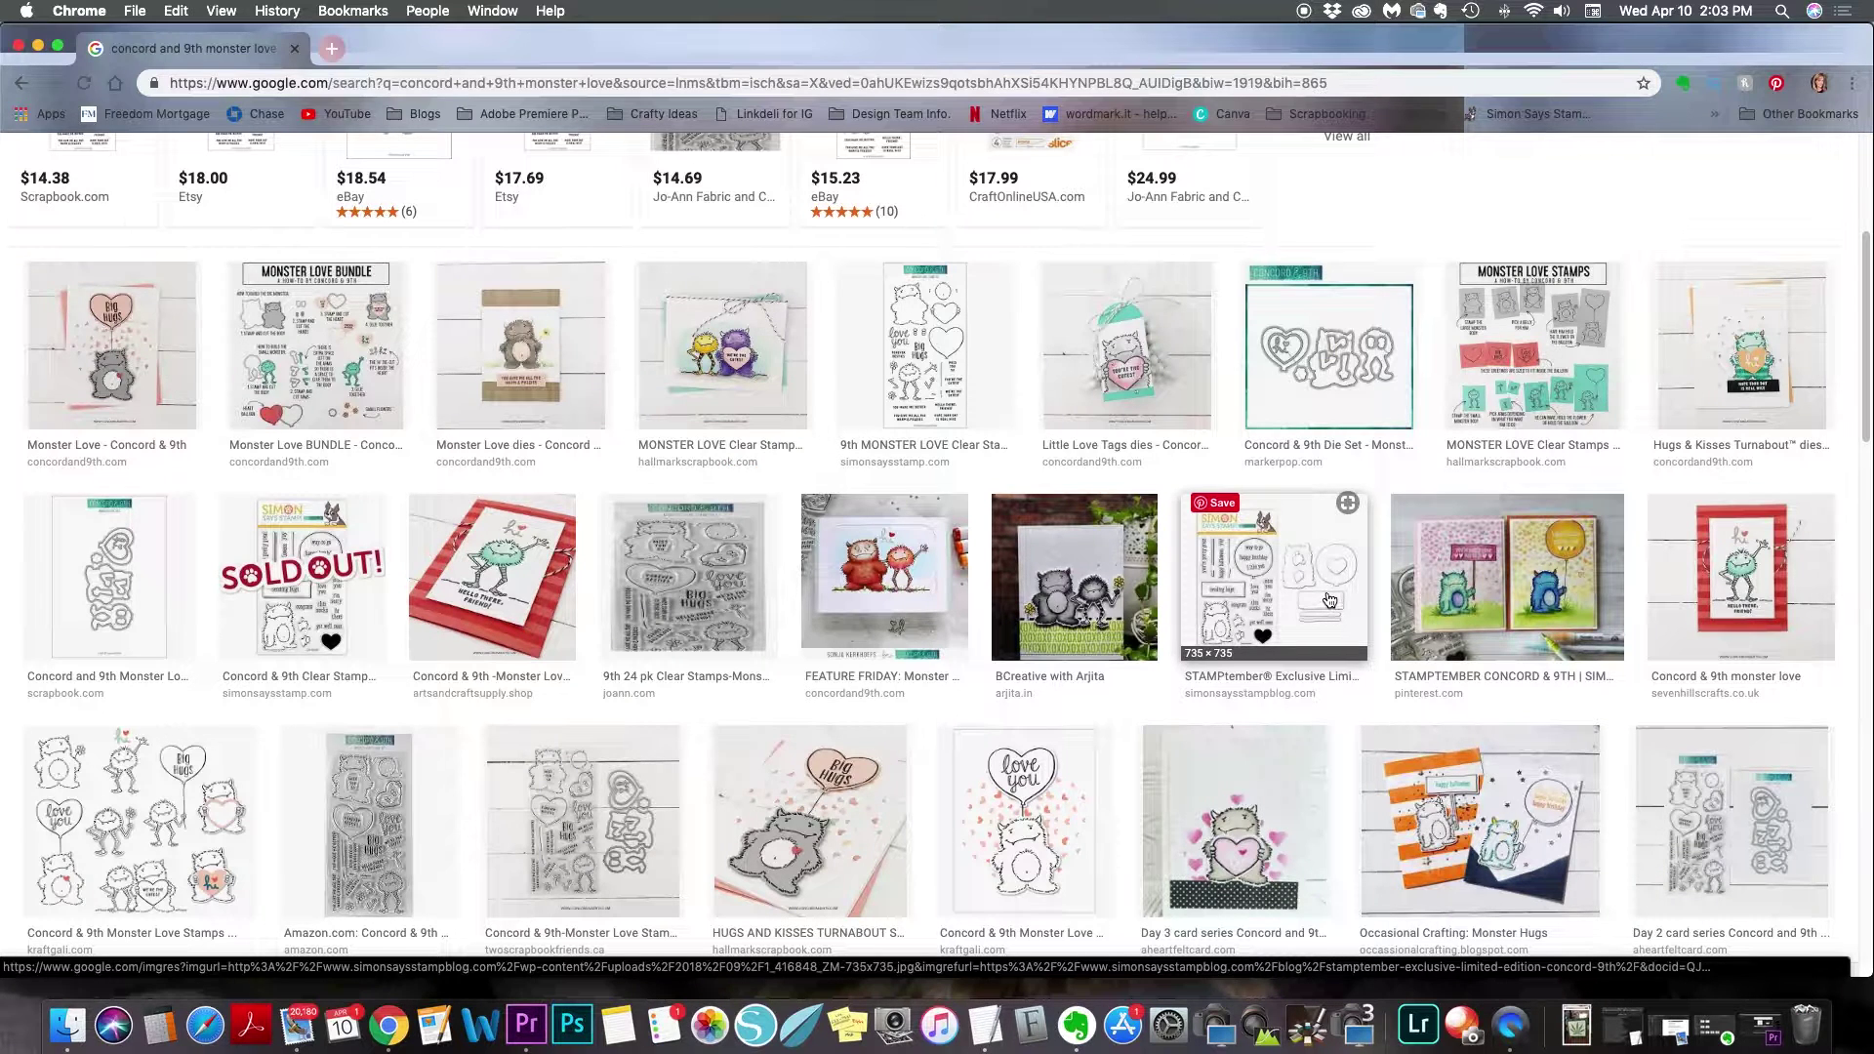
click(927, 365)
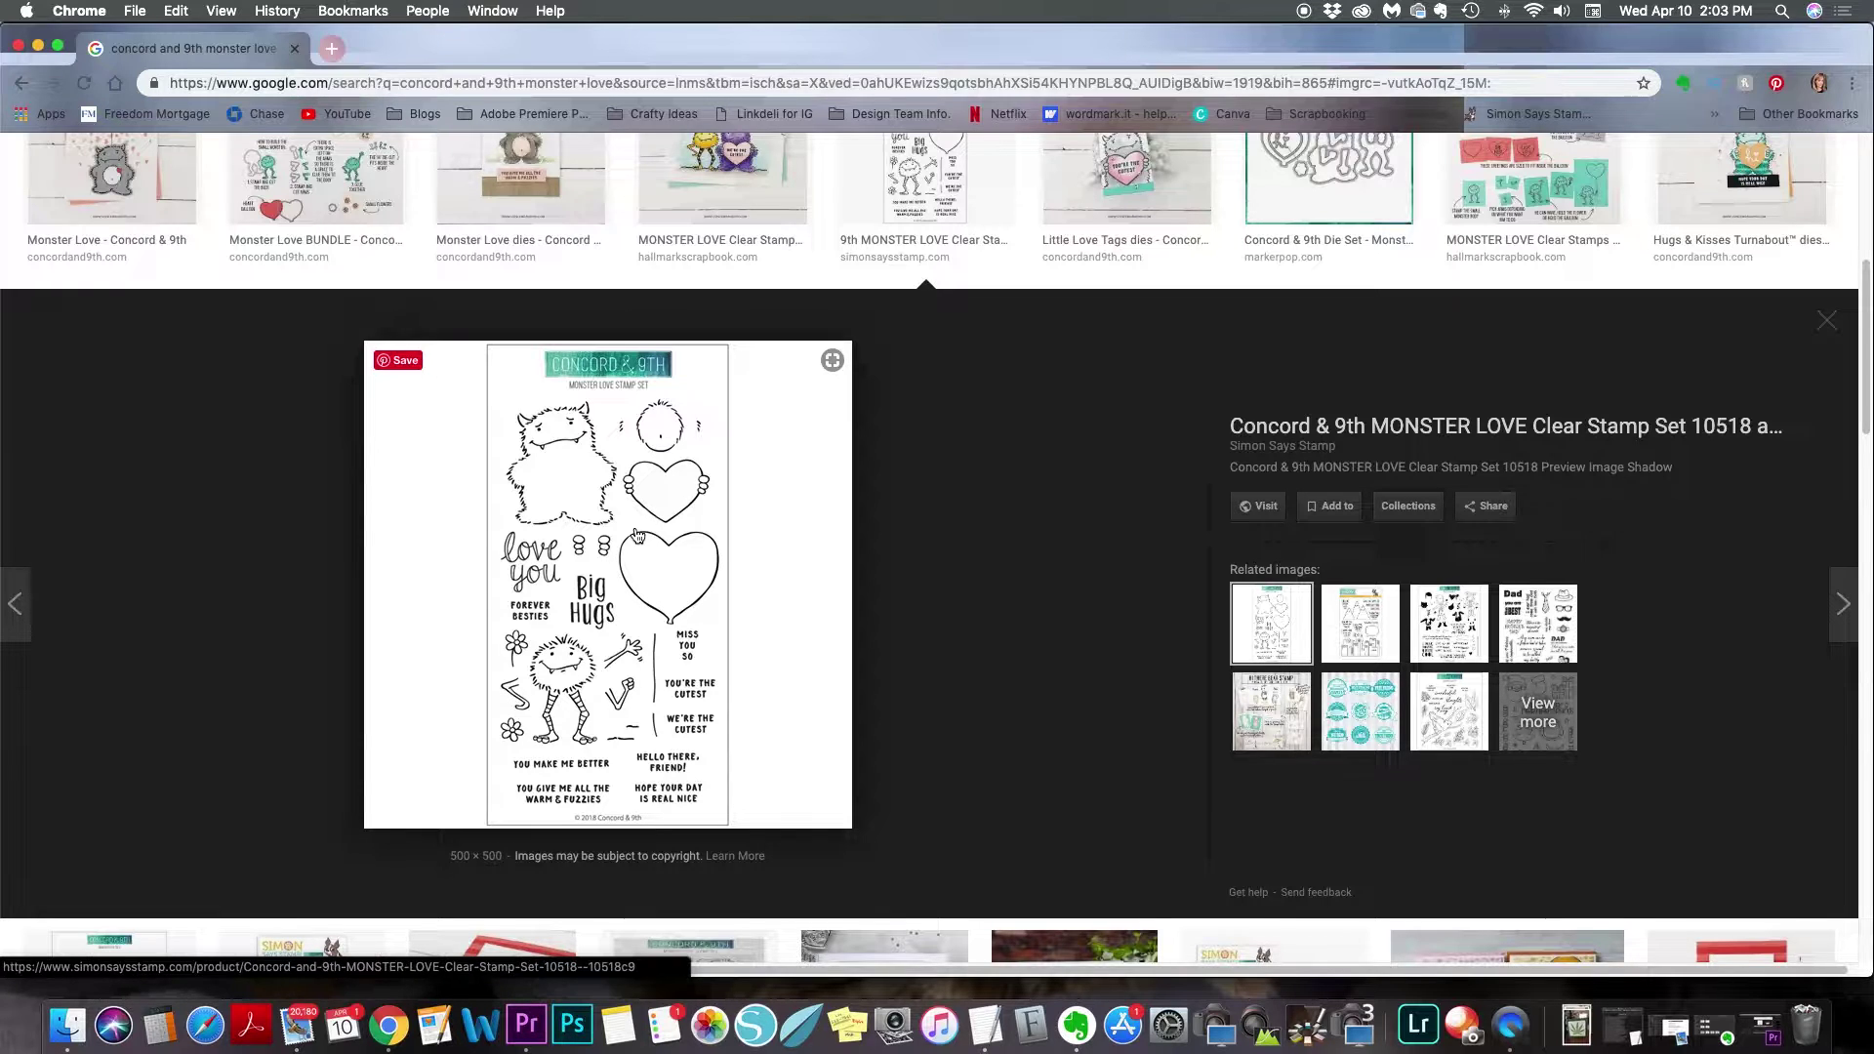
Step: Start a Web Clipper clip and retitle it 'Concord & 9th, Monster Love'
click(1684, 84)
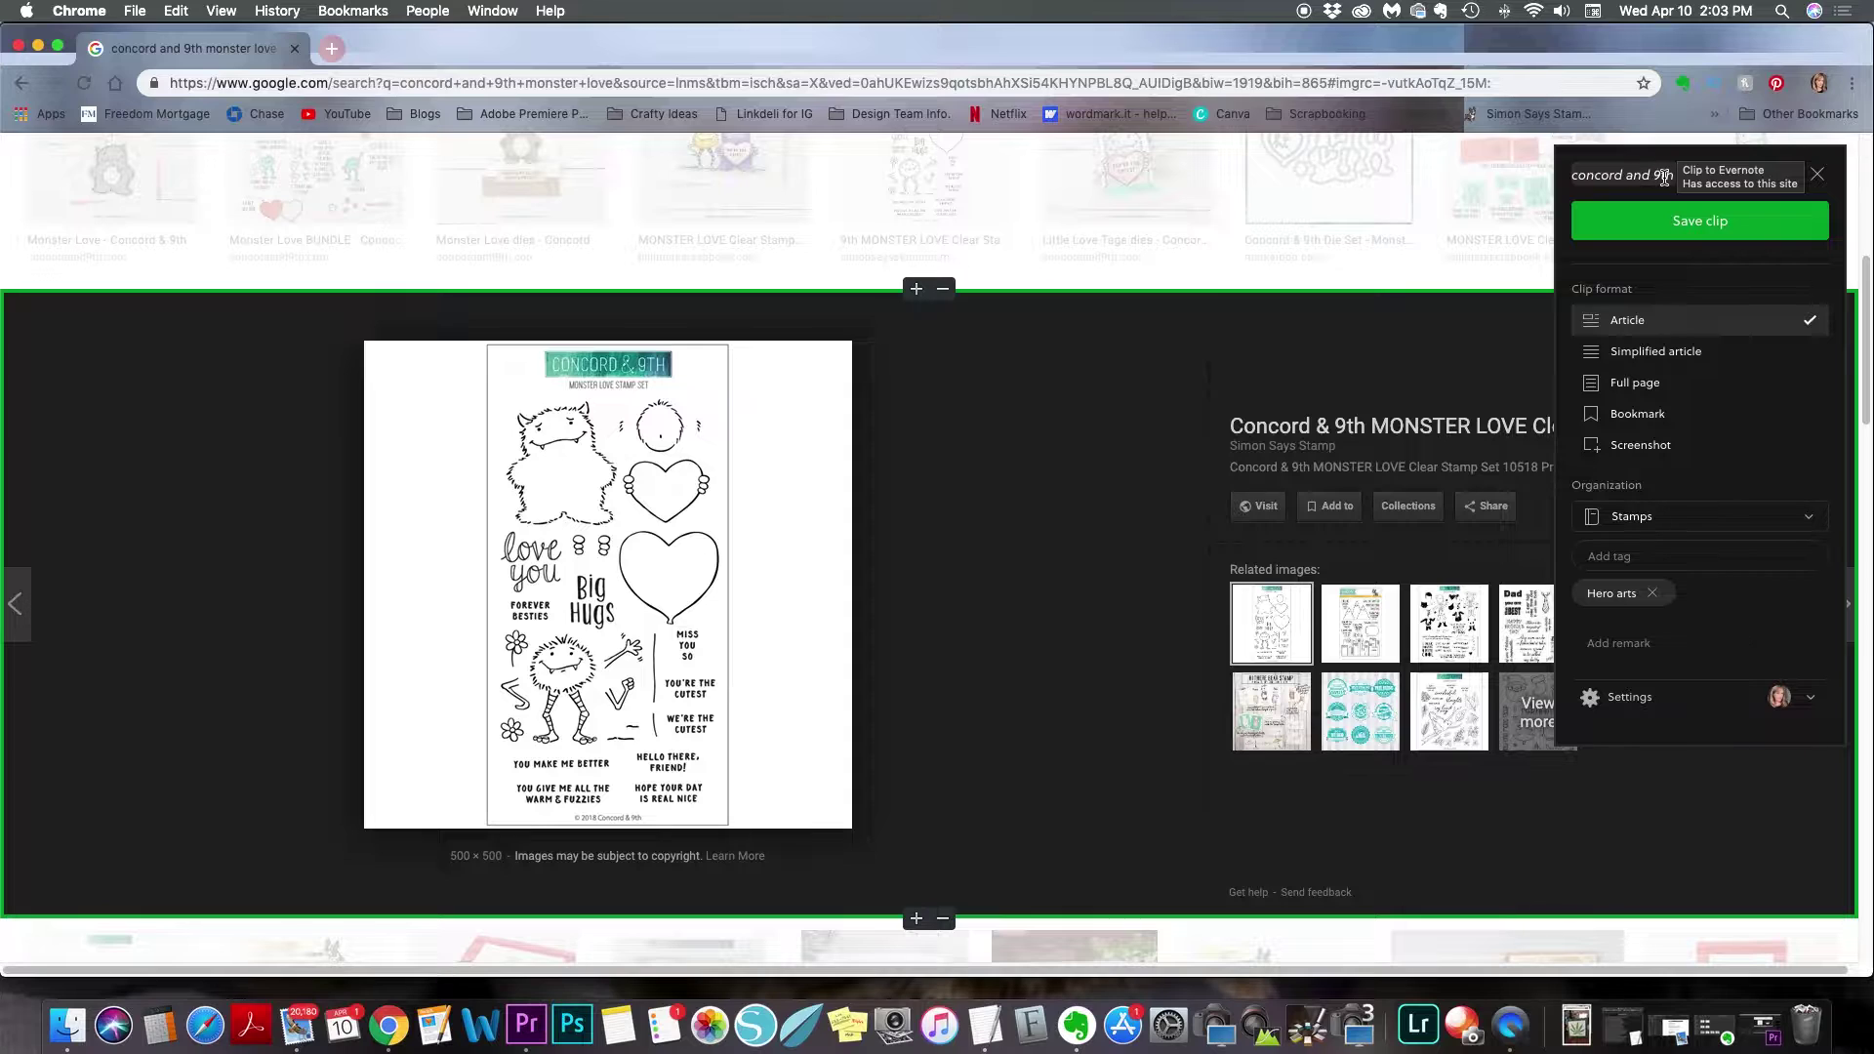
click(1622, 175)
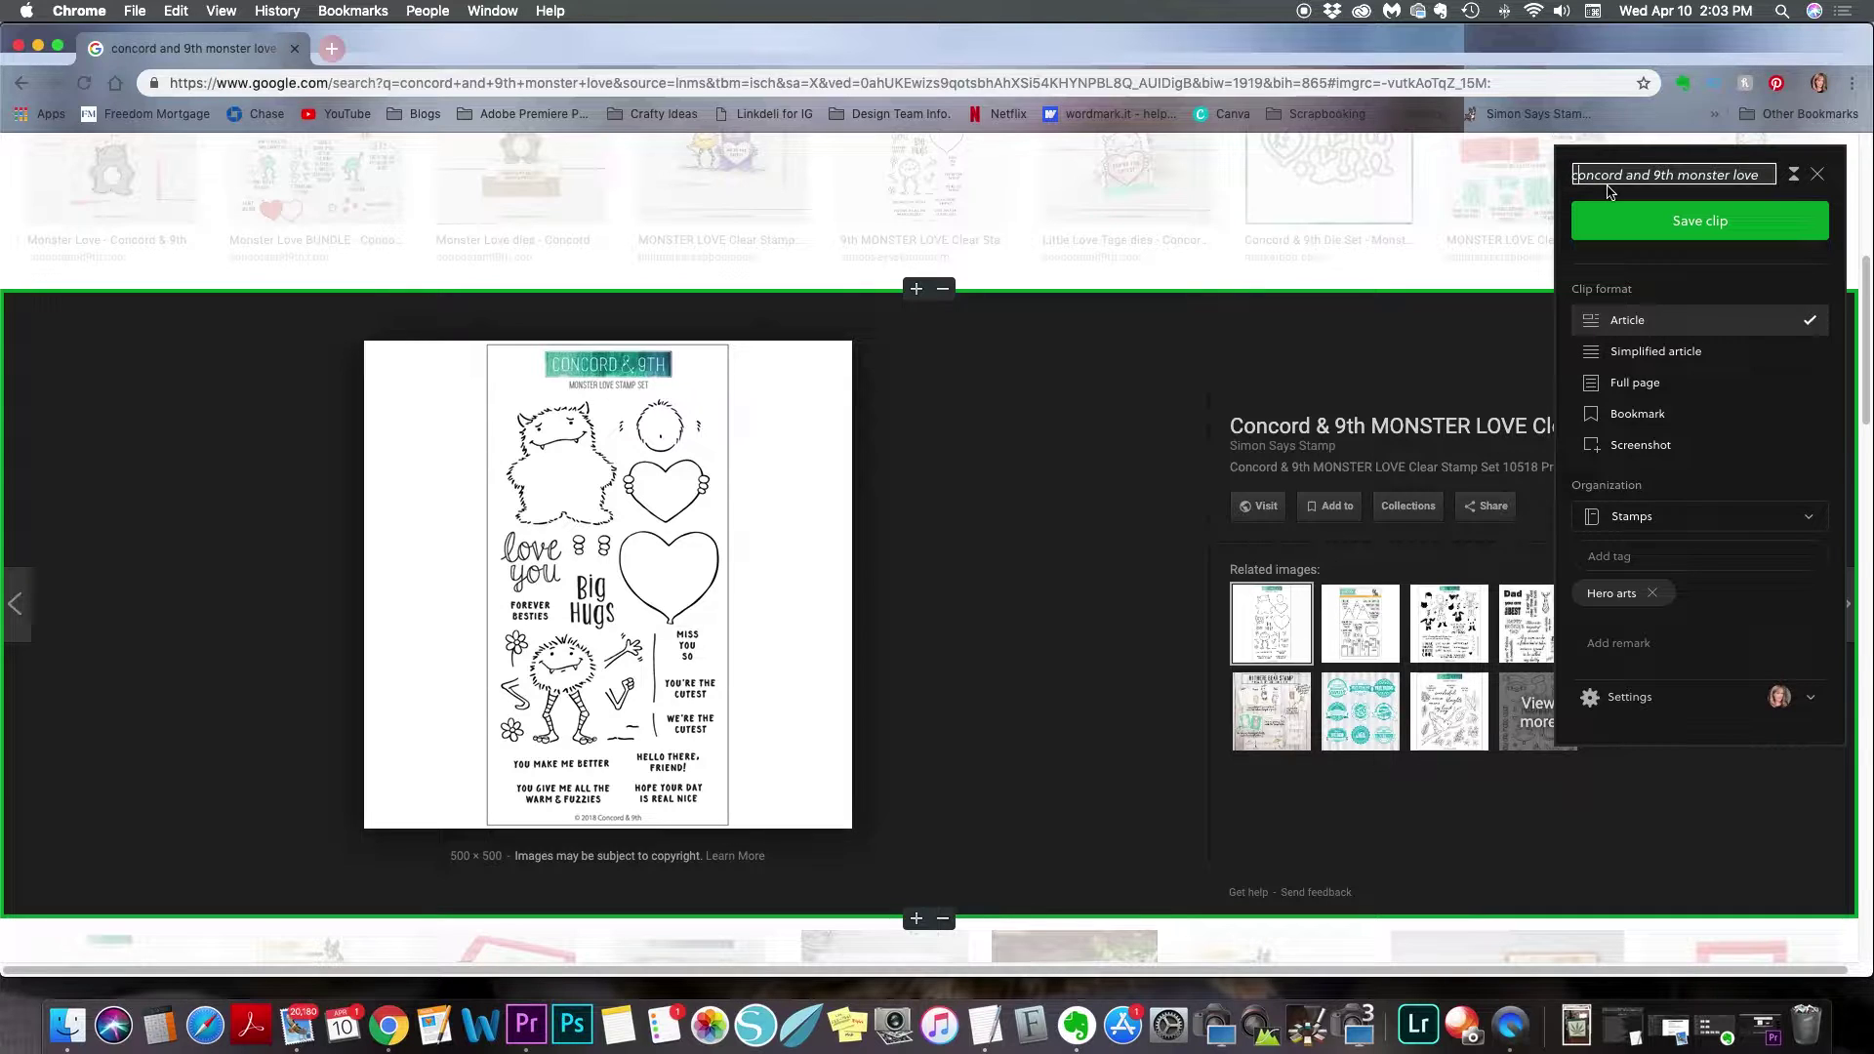
key(Delete)
text(C)
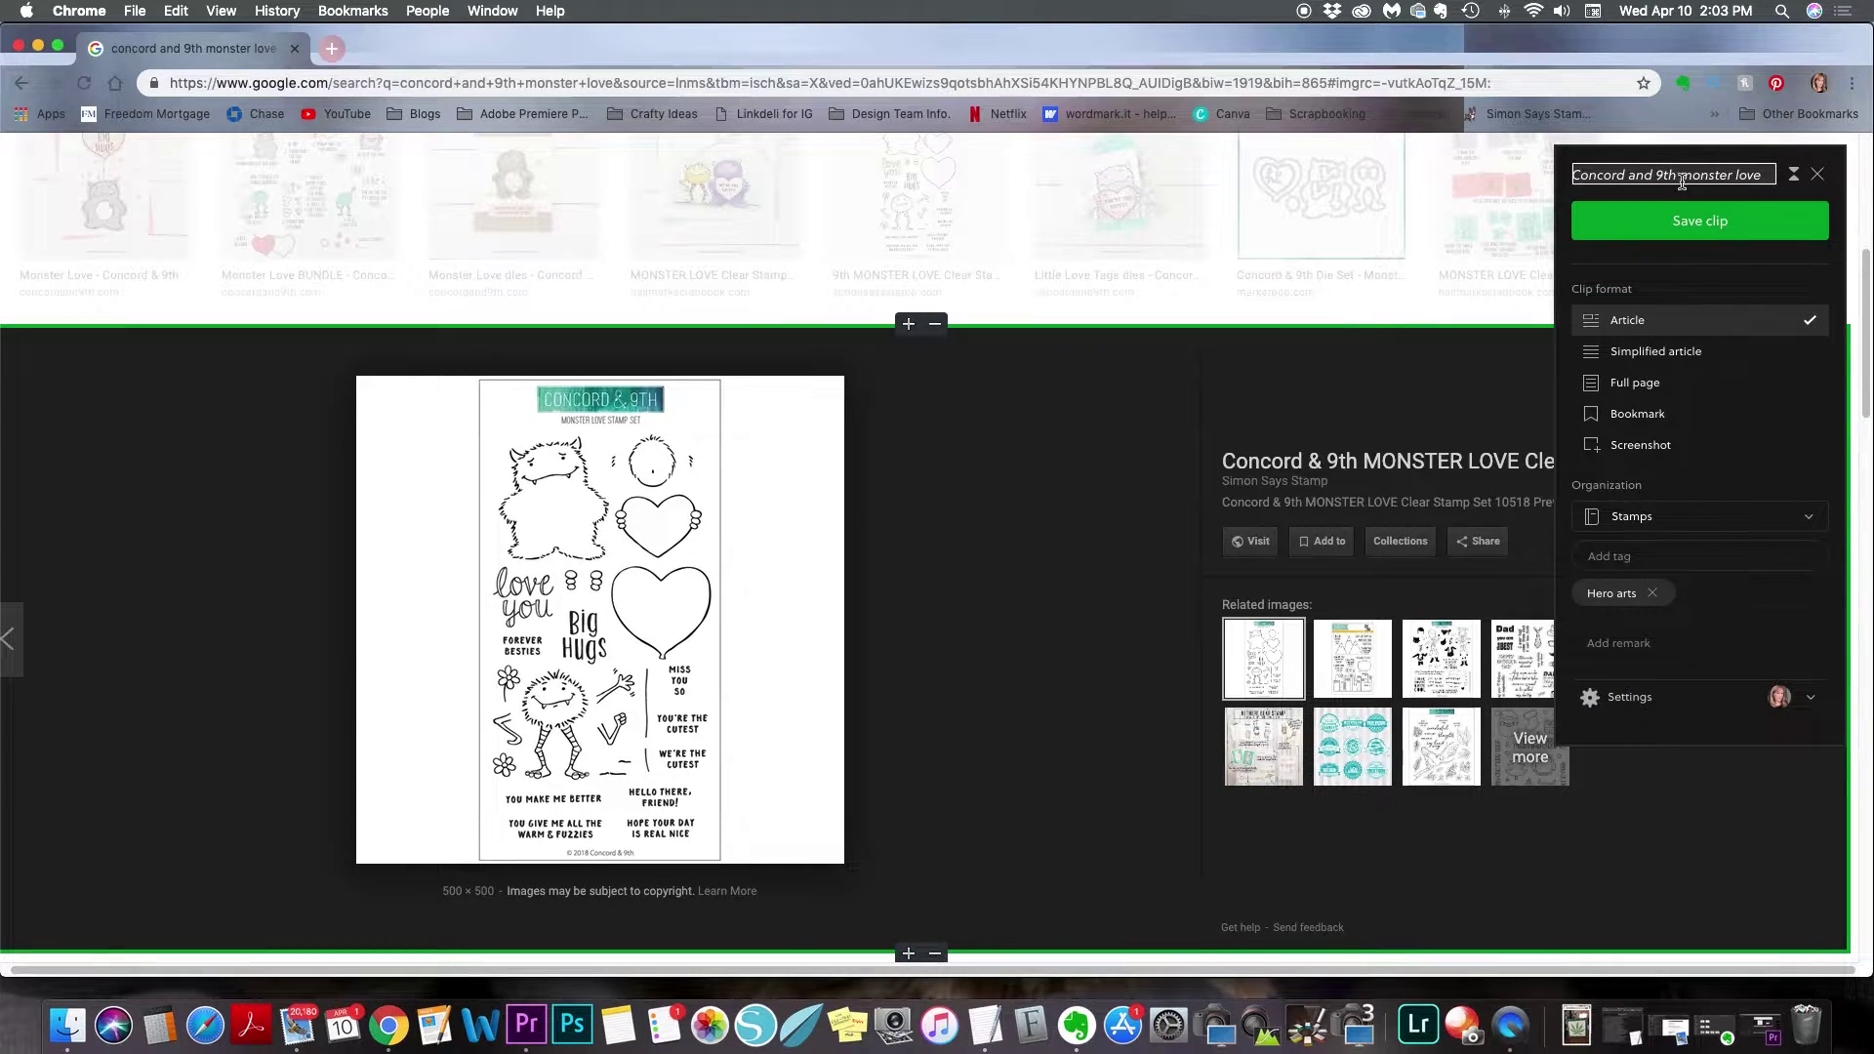
text(,)
drag(1656, 175, 1632, 177)
text(&)
click(1683, 175)
drag(1683, 176, 1674, 176)
text(M)
click(1723, 175)
key(BackSpace)
key(BackSpace)
text(L)
click(1628, 327)
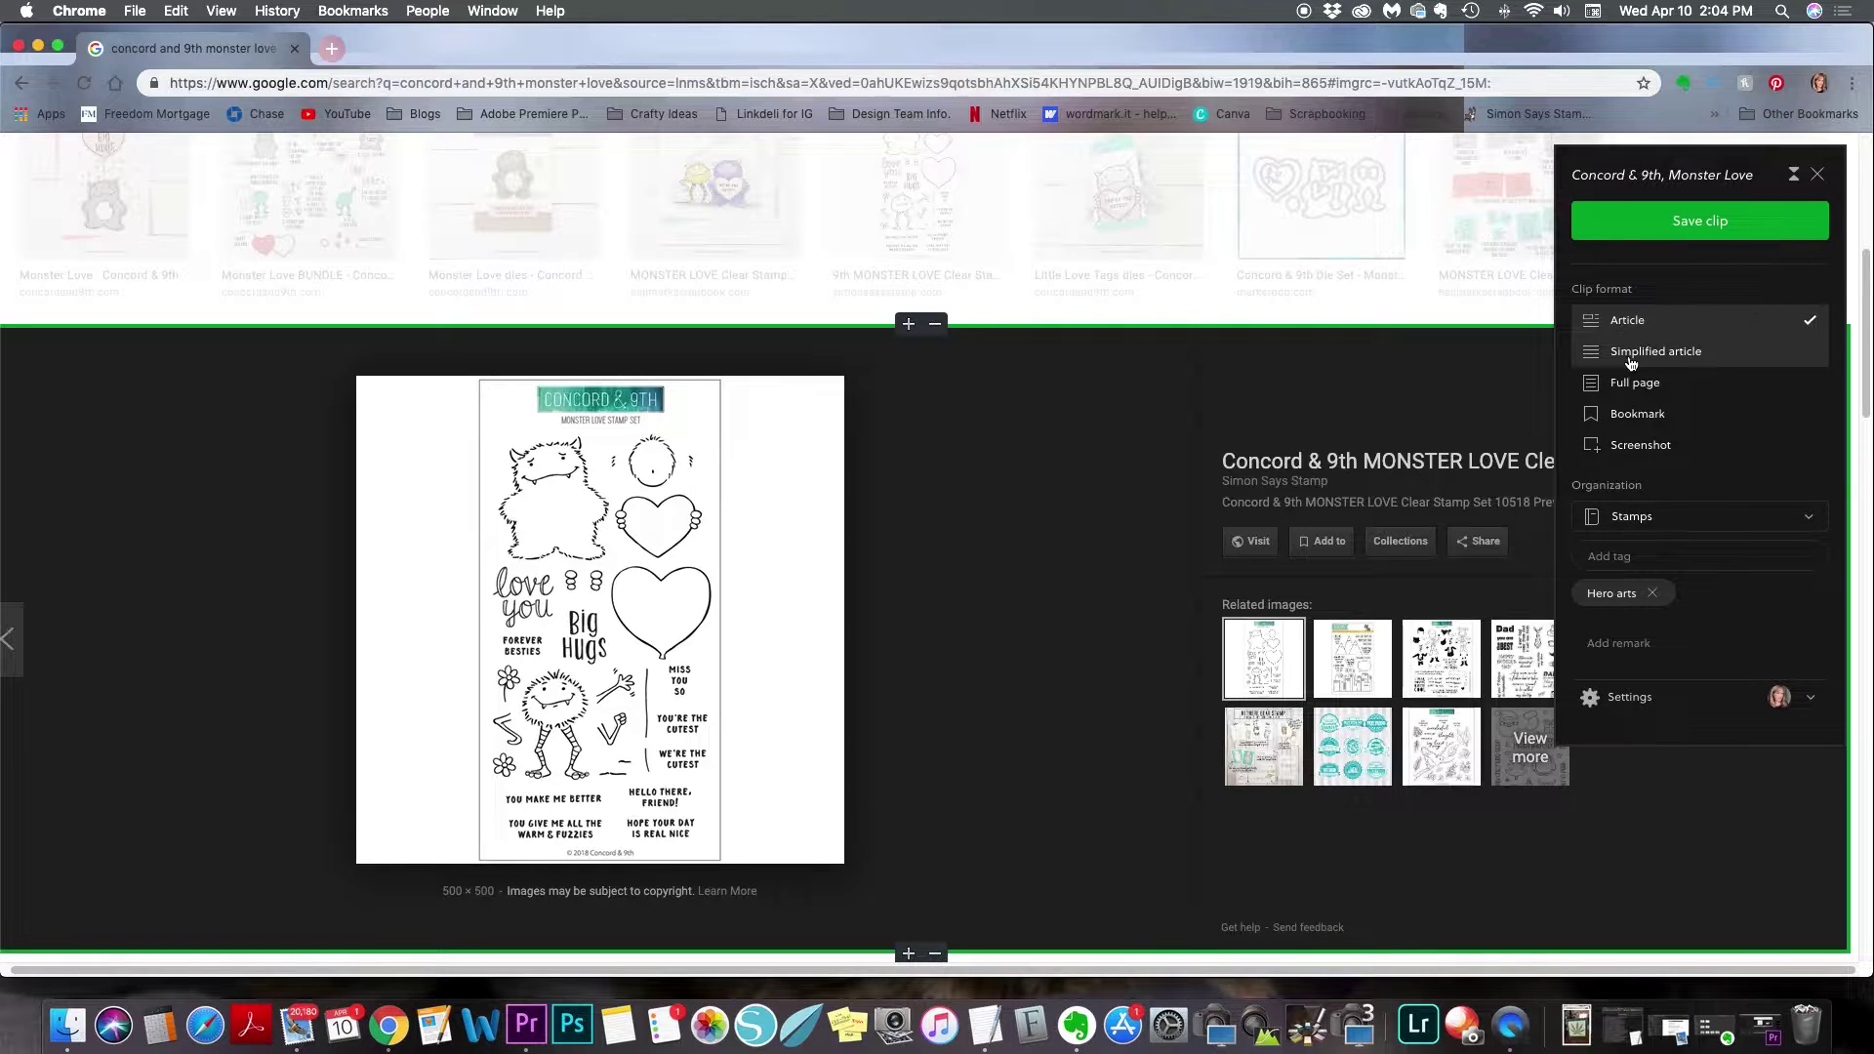
Step: Compare Simplified article and Full page clip modes, then settle on Screenshot
click(1641, 356)
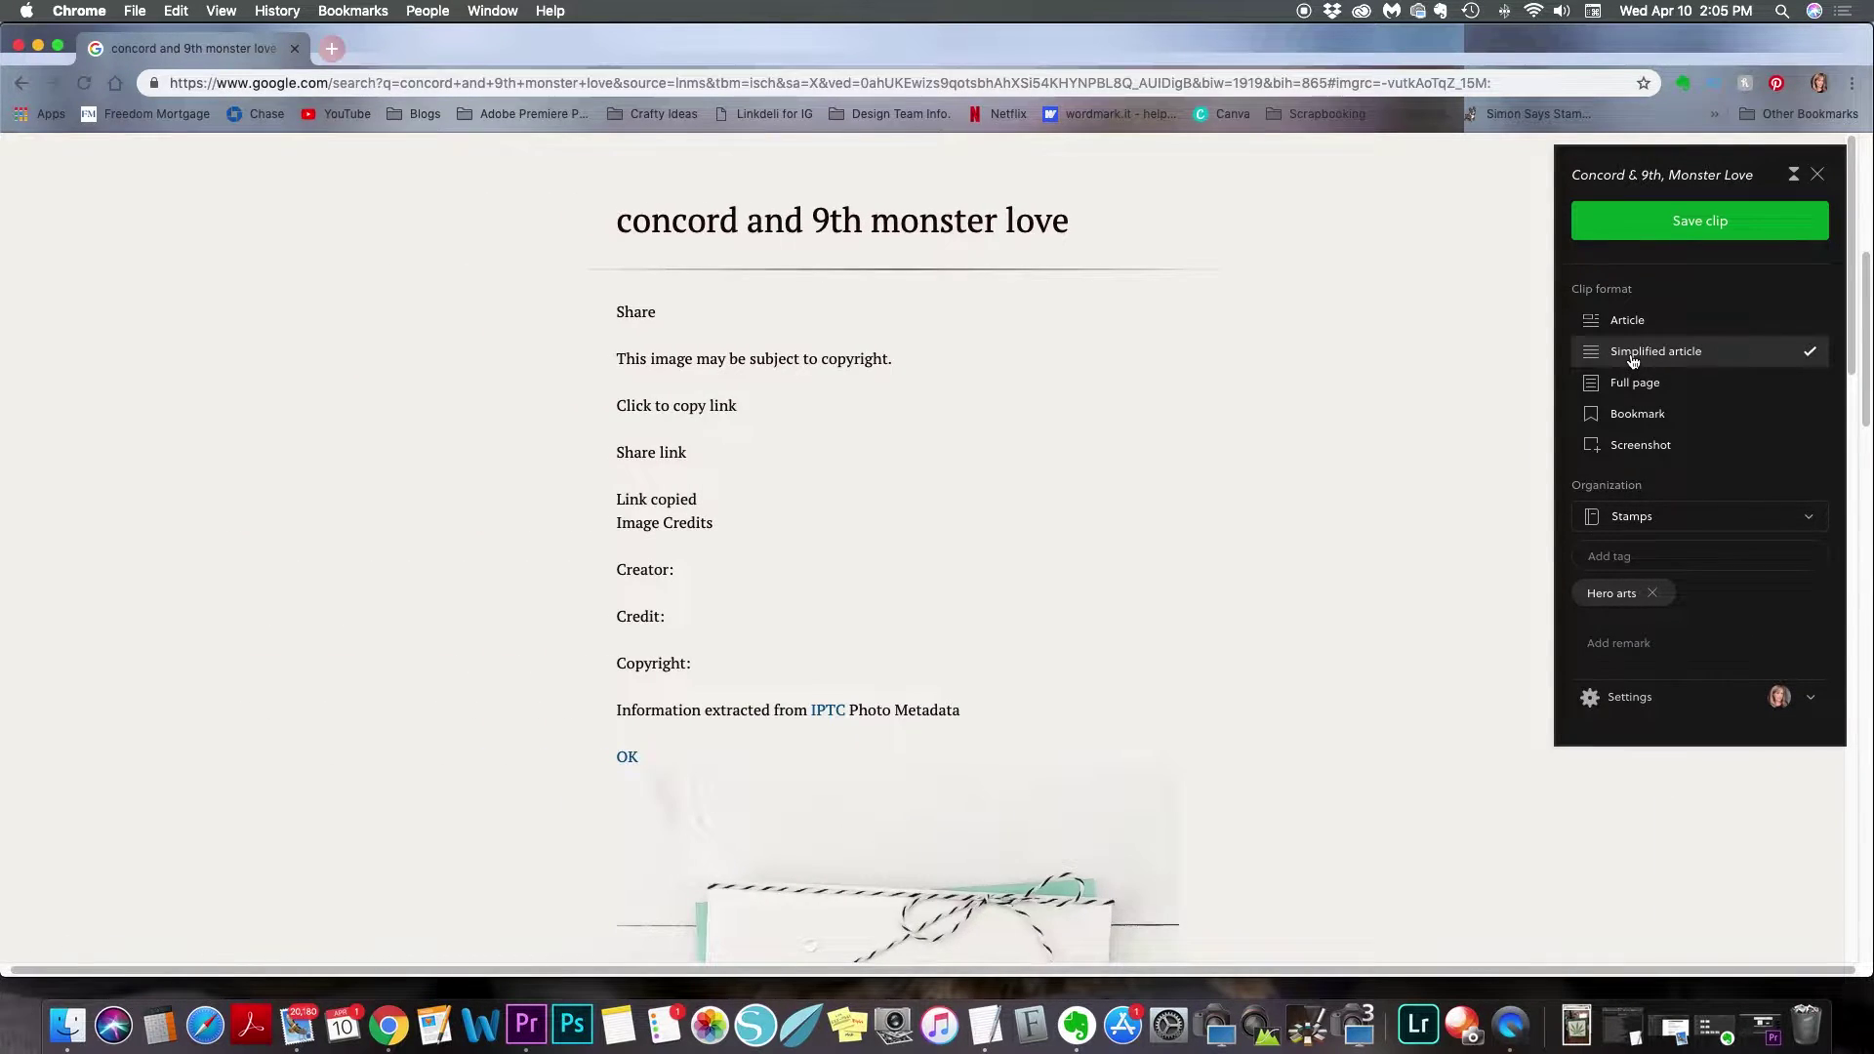
click(1630, 387)
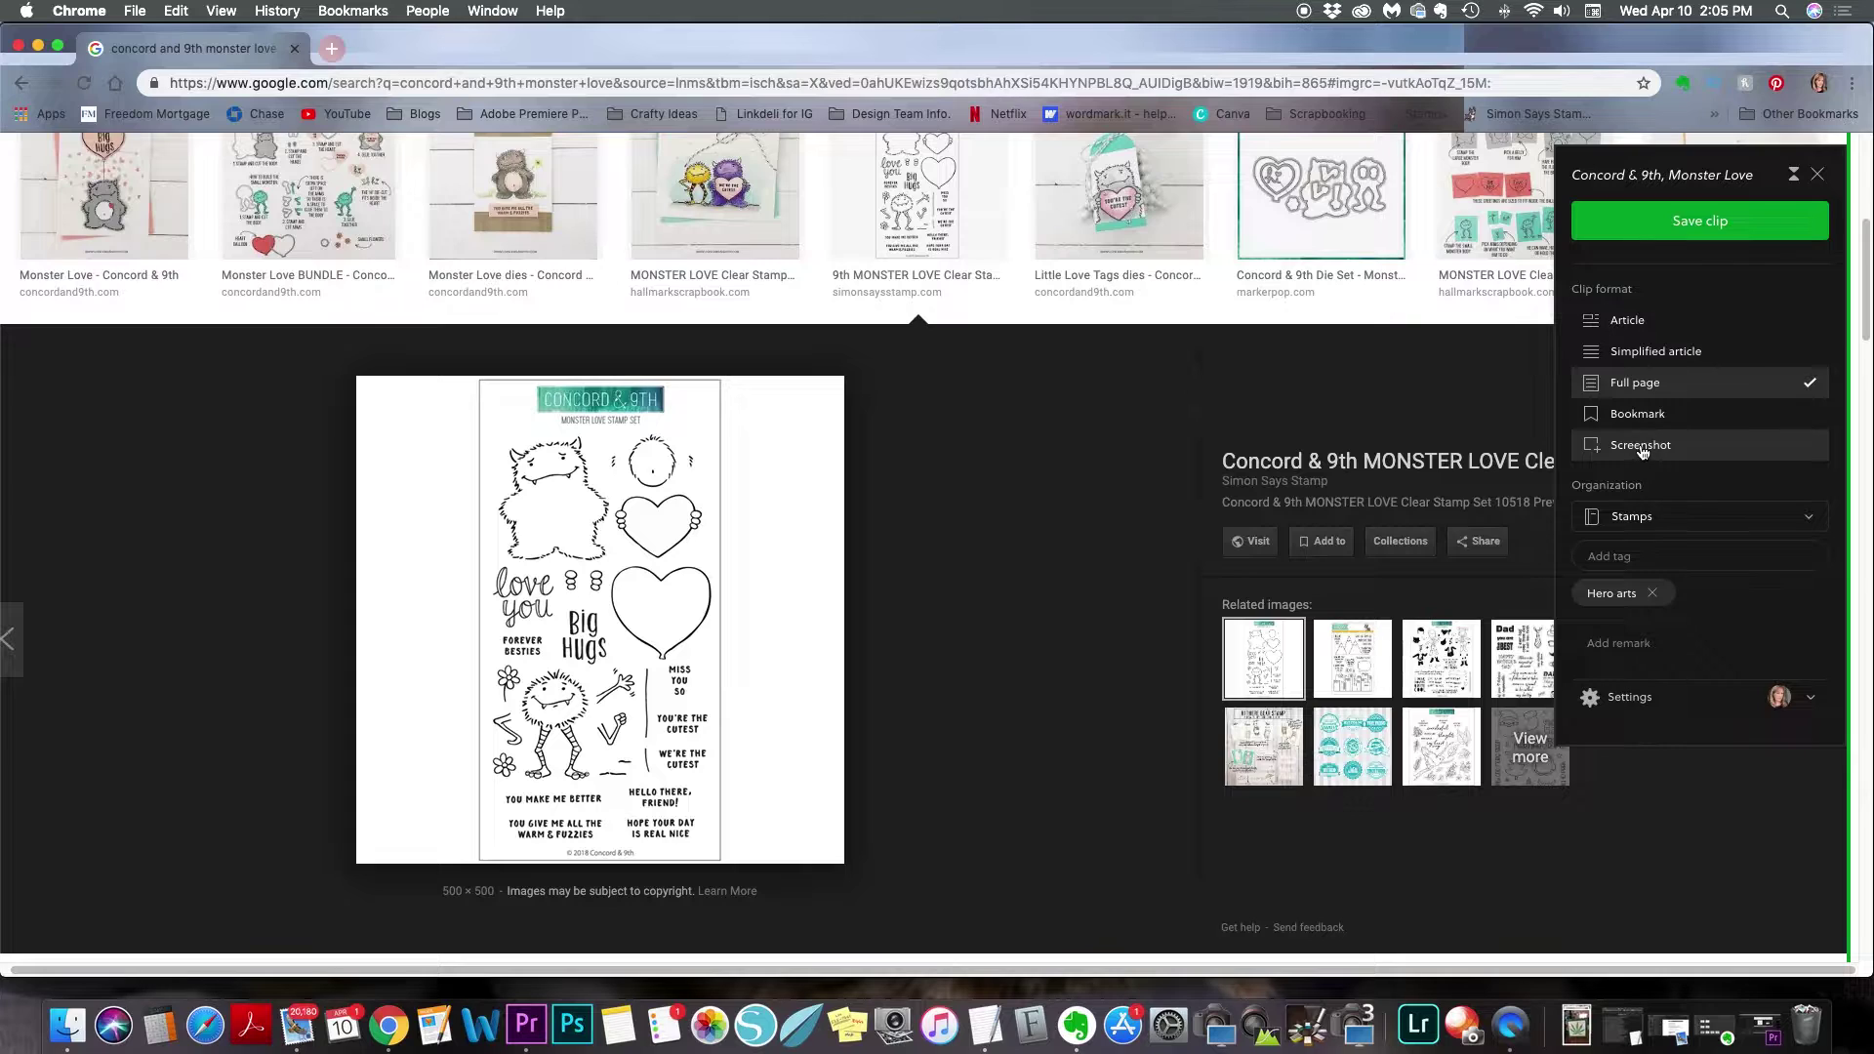
click(1641, 446)
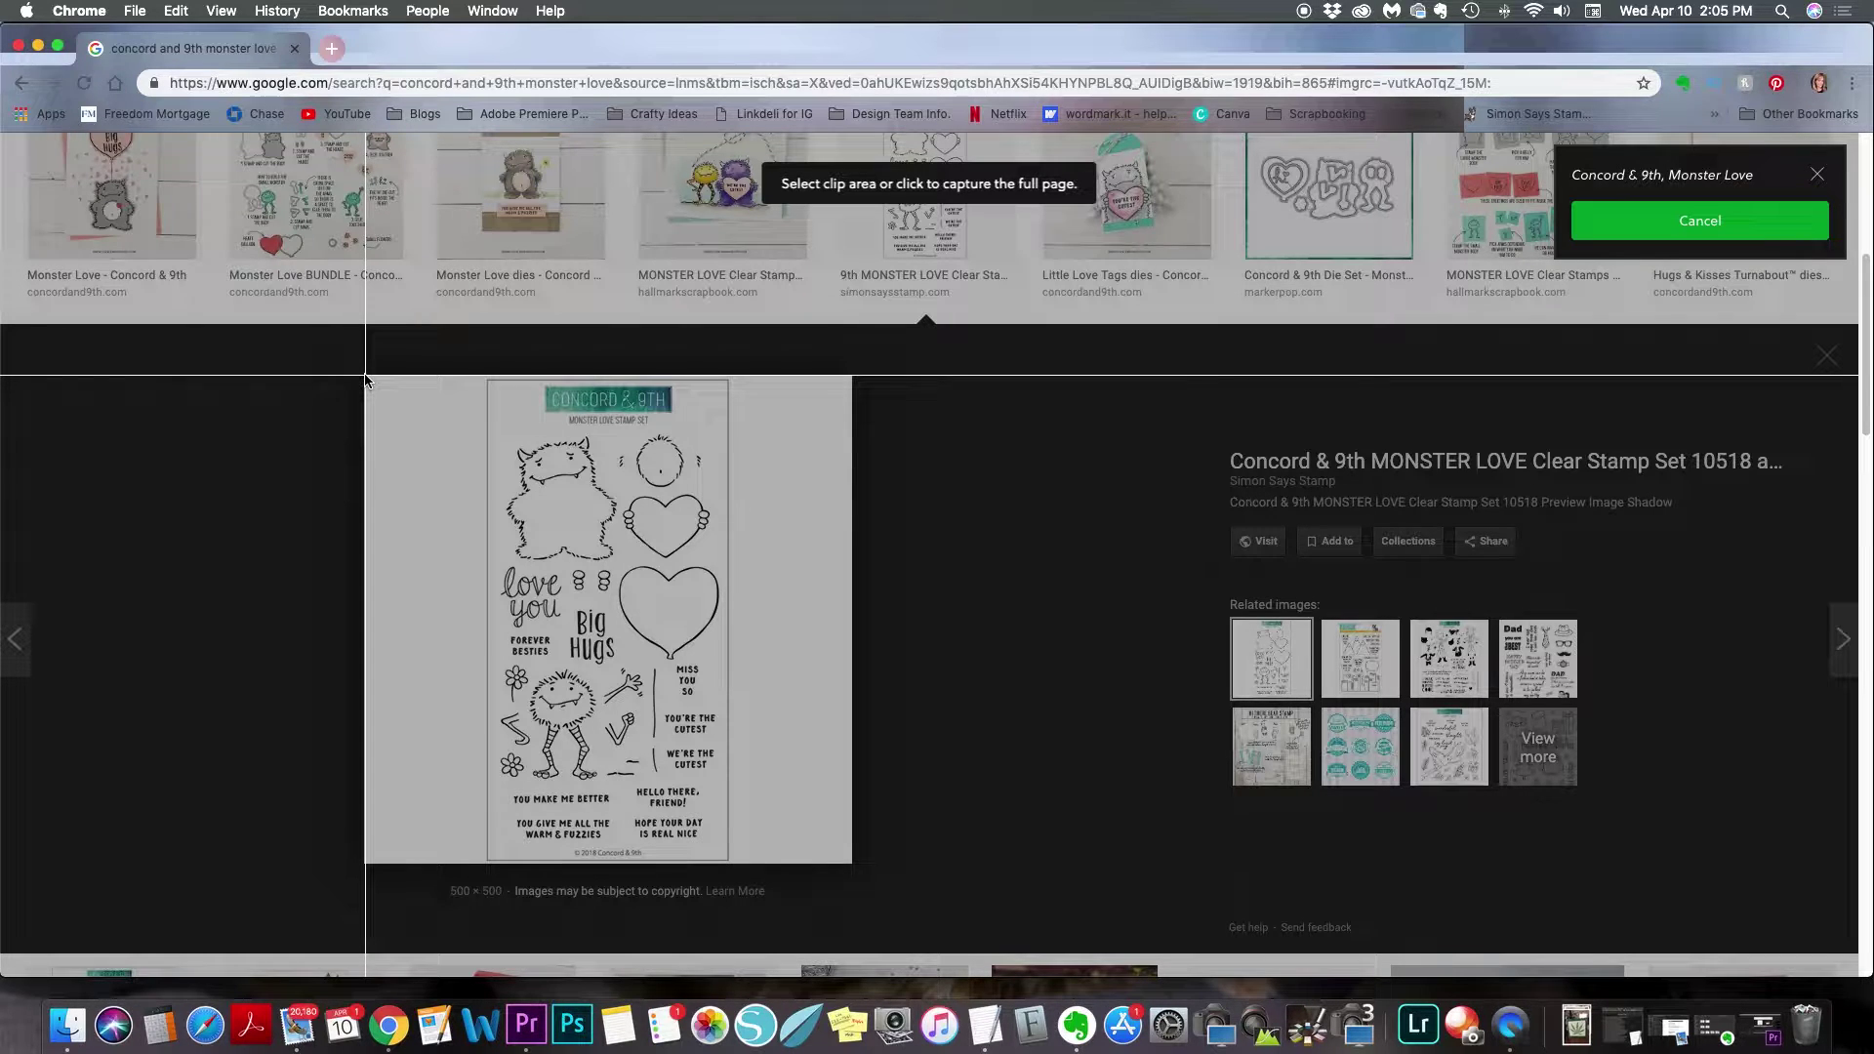
Step: Capture a screenshot of just the MONSTER LOVE stamp set image
click(367, 377)
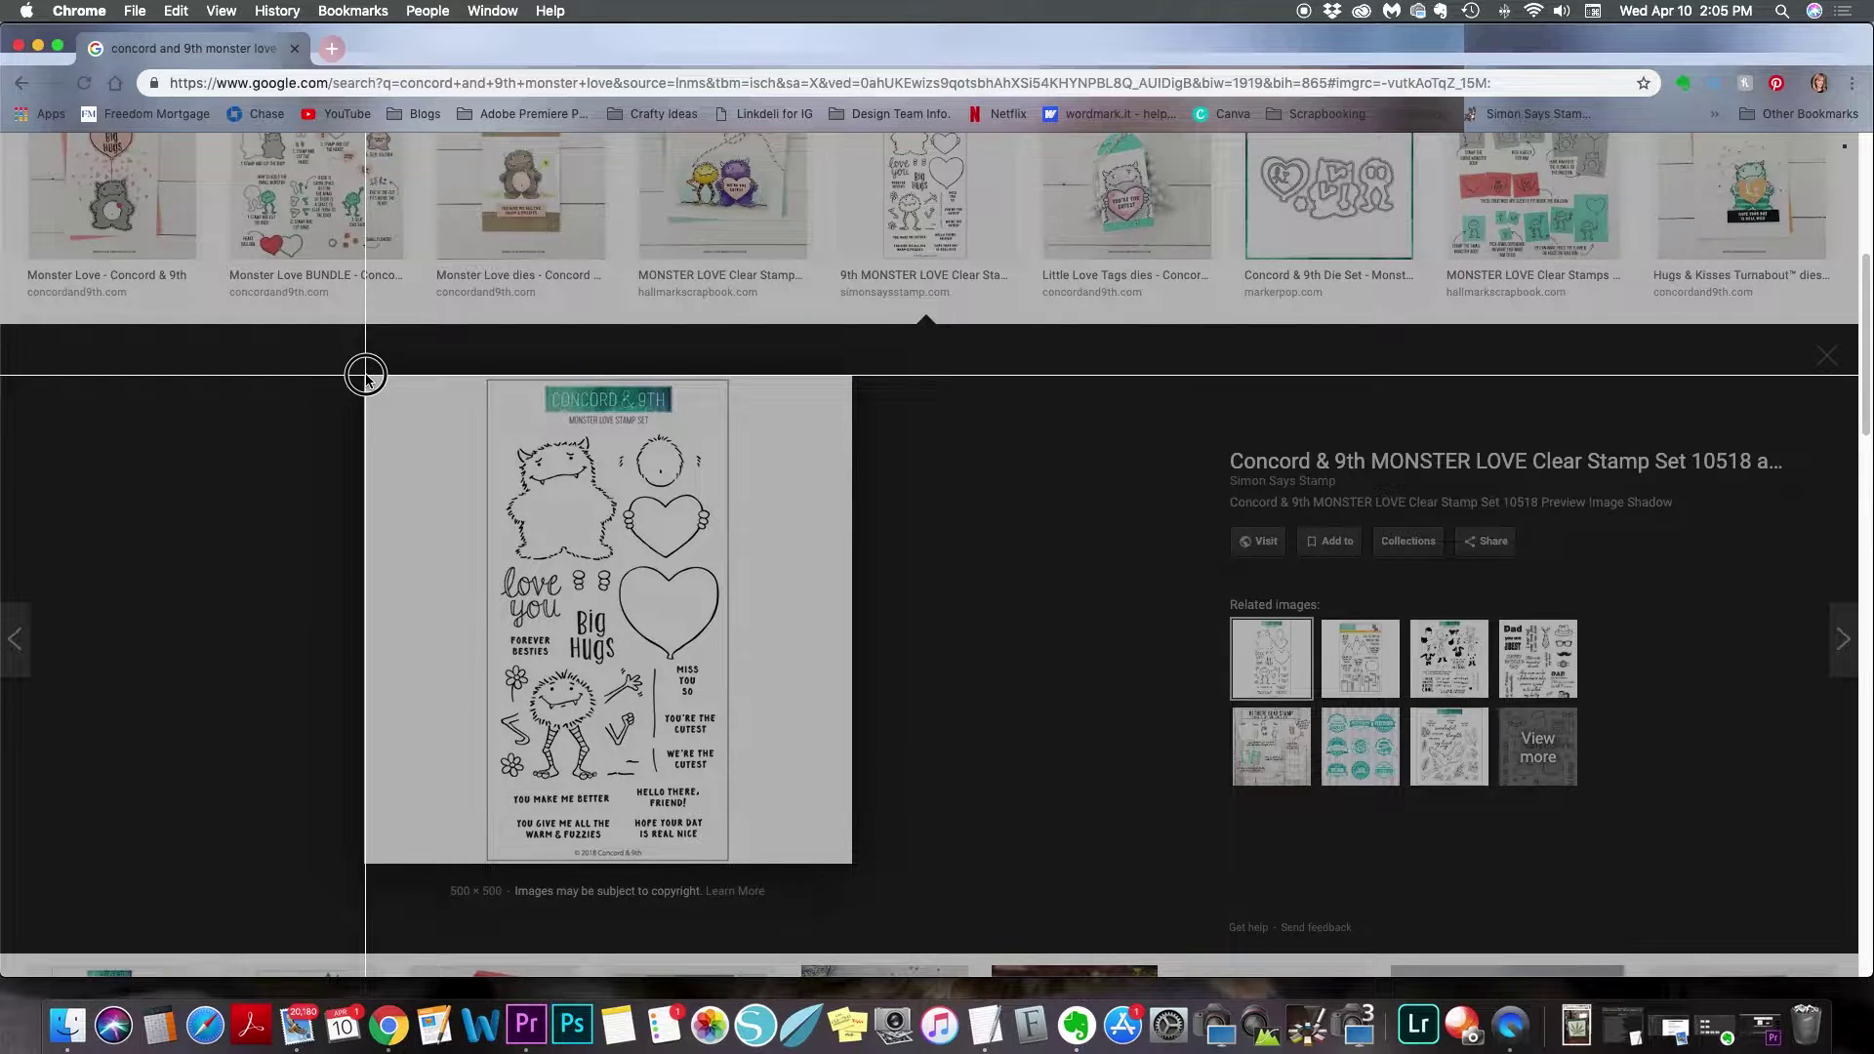
drag(366, 375, 853, 863)
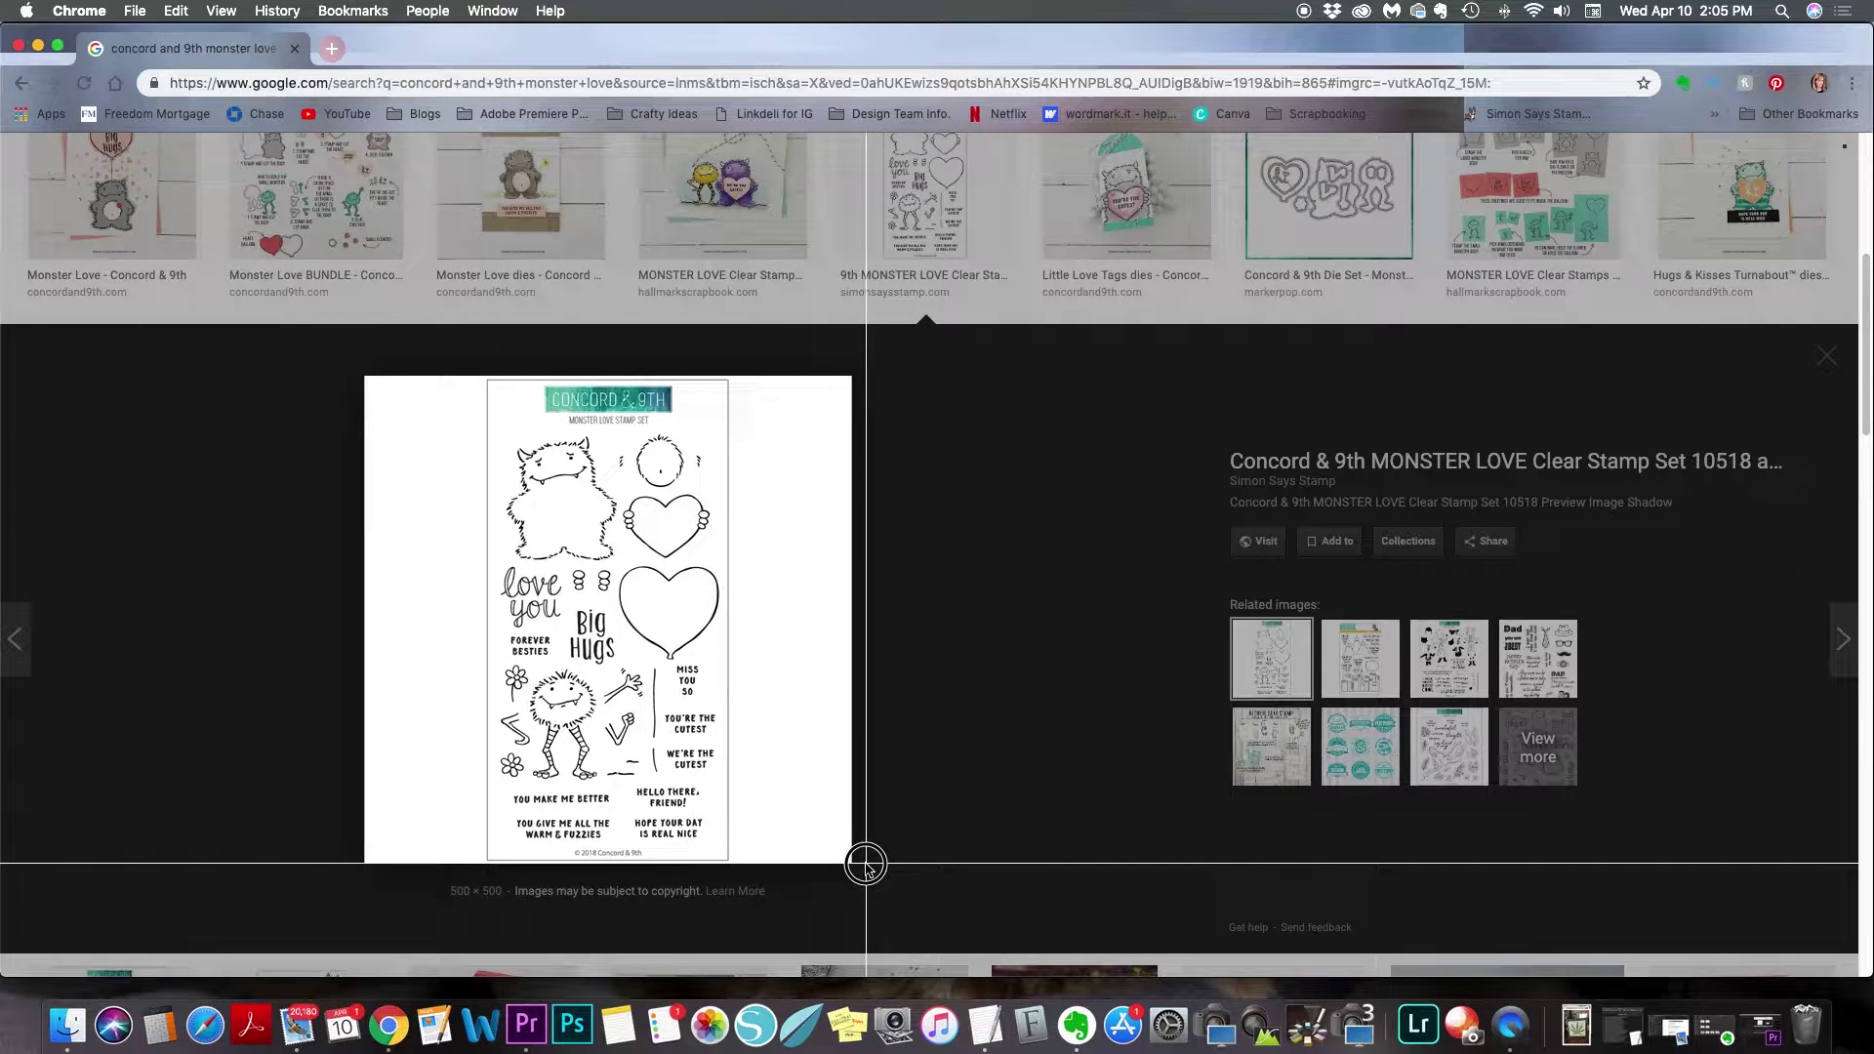
key(Escape)
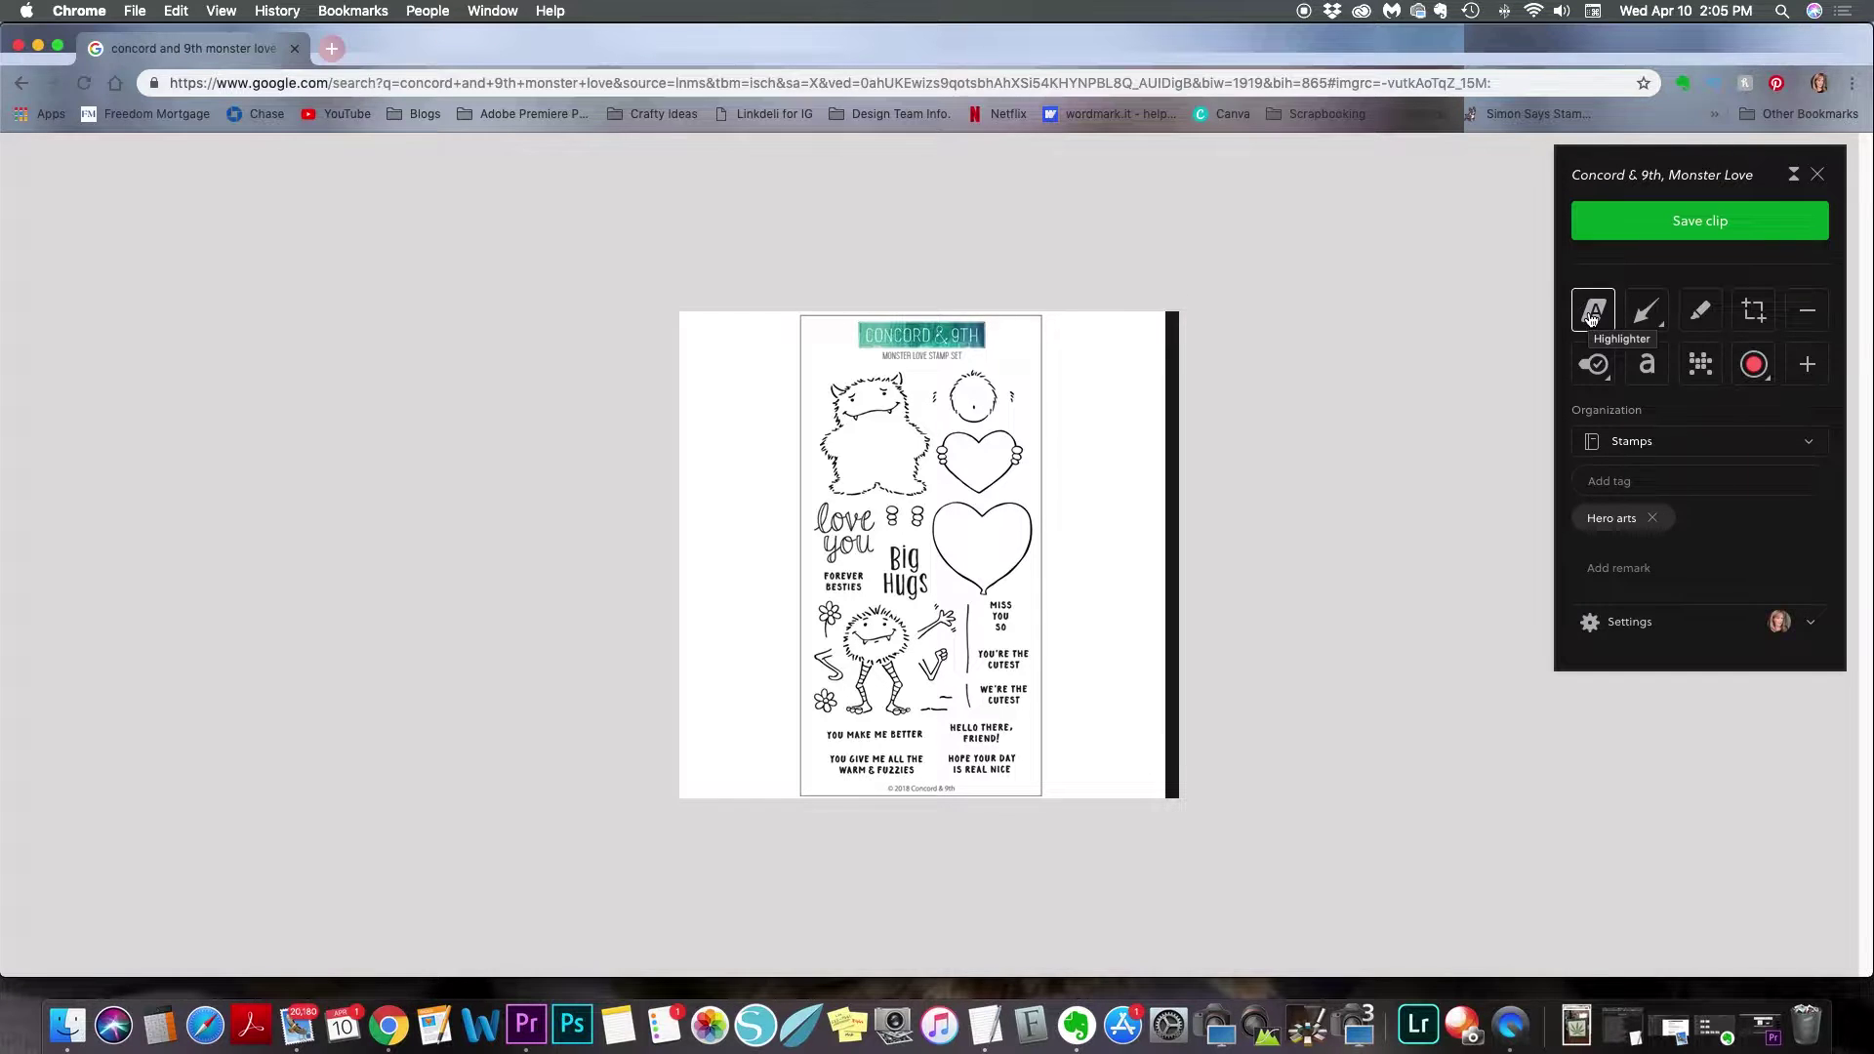
Step: Try out the Shapes and Highlighter markup tools on the screenshot
click(1664, 328)
click(1663, 329)
click(1662, 328)
click(1656, 326)
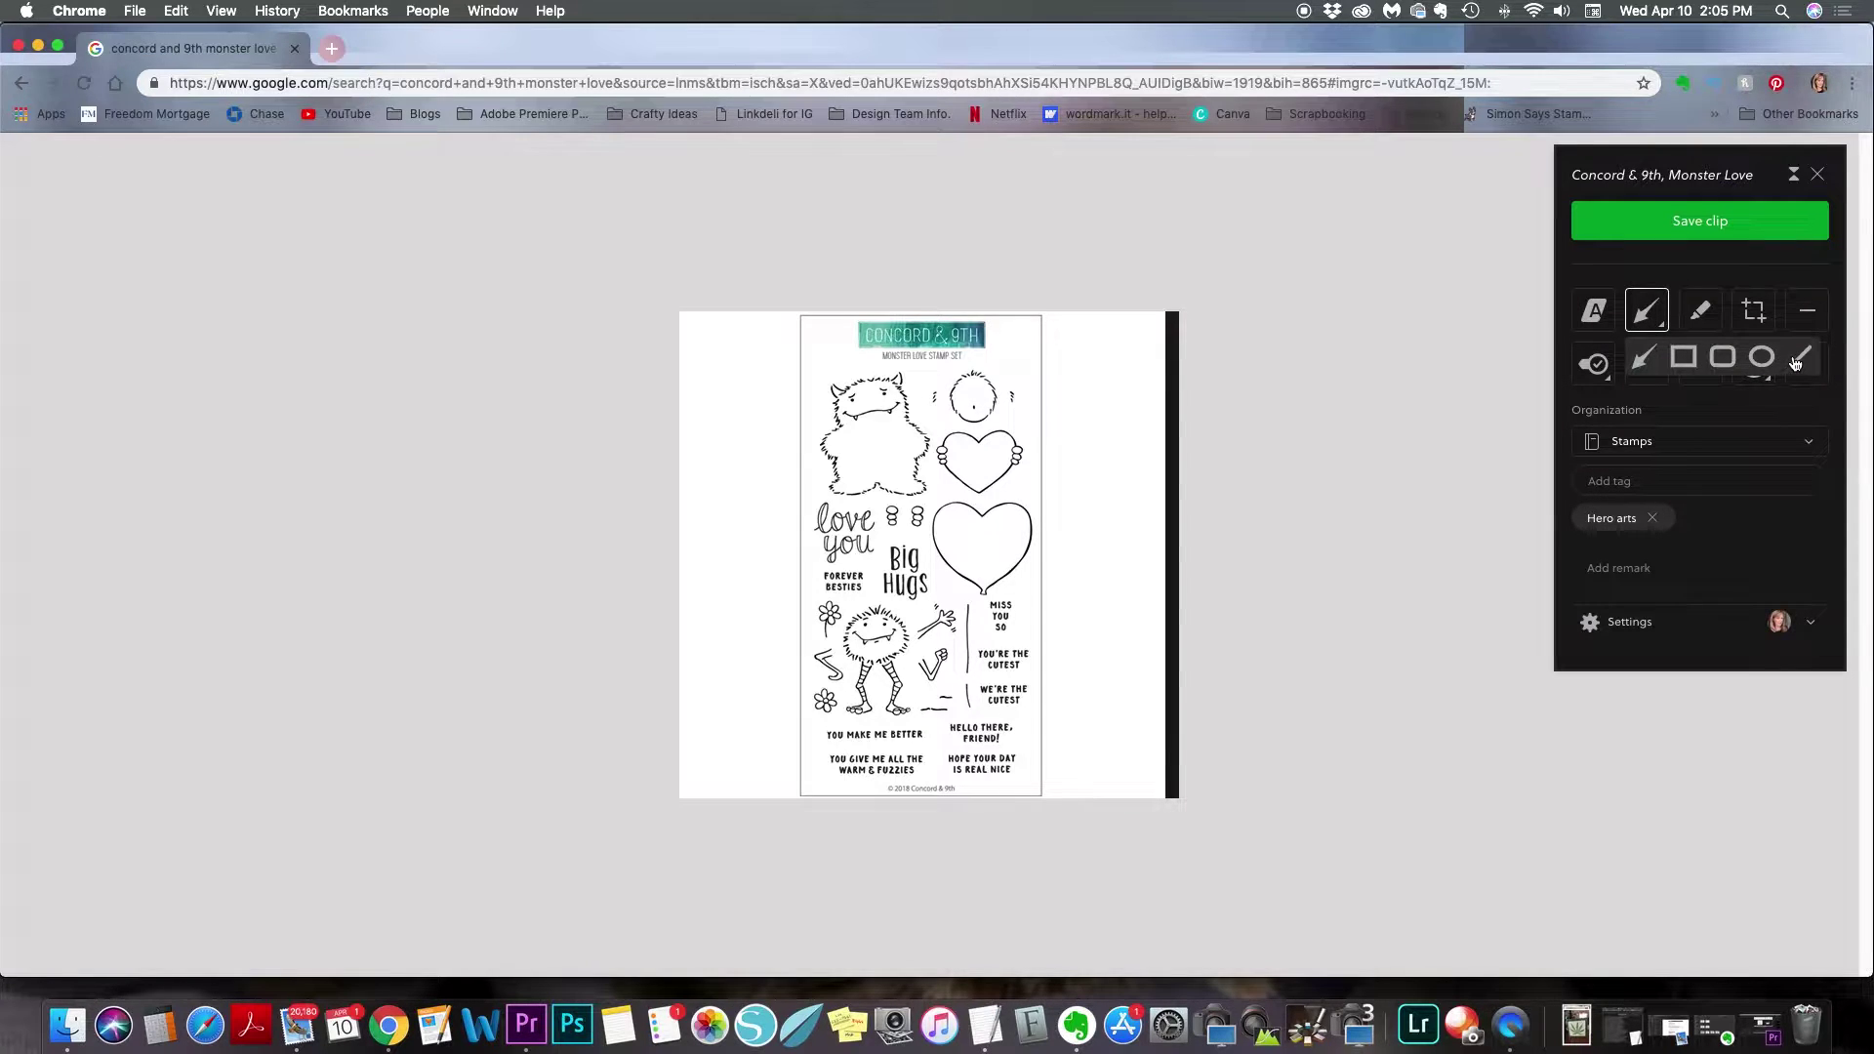
click(1700, 312)
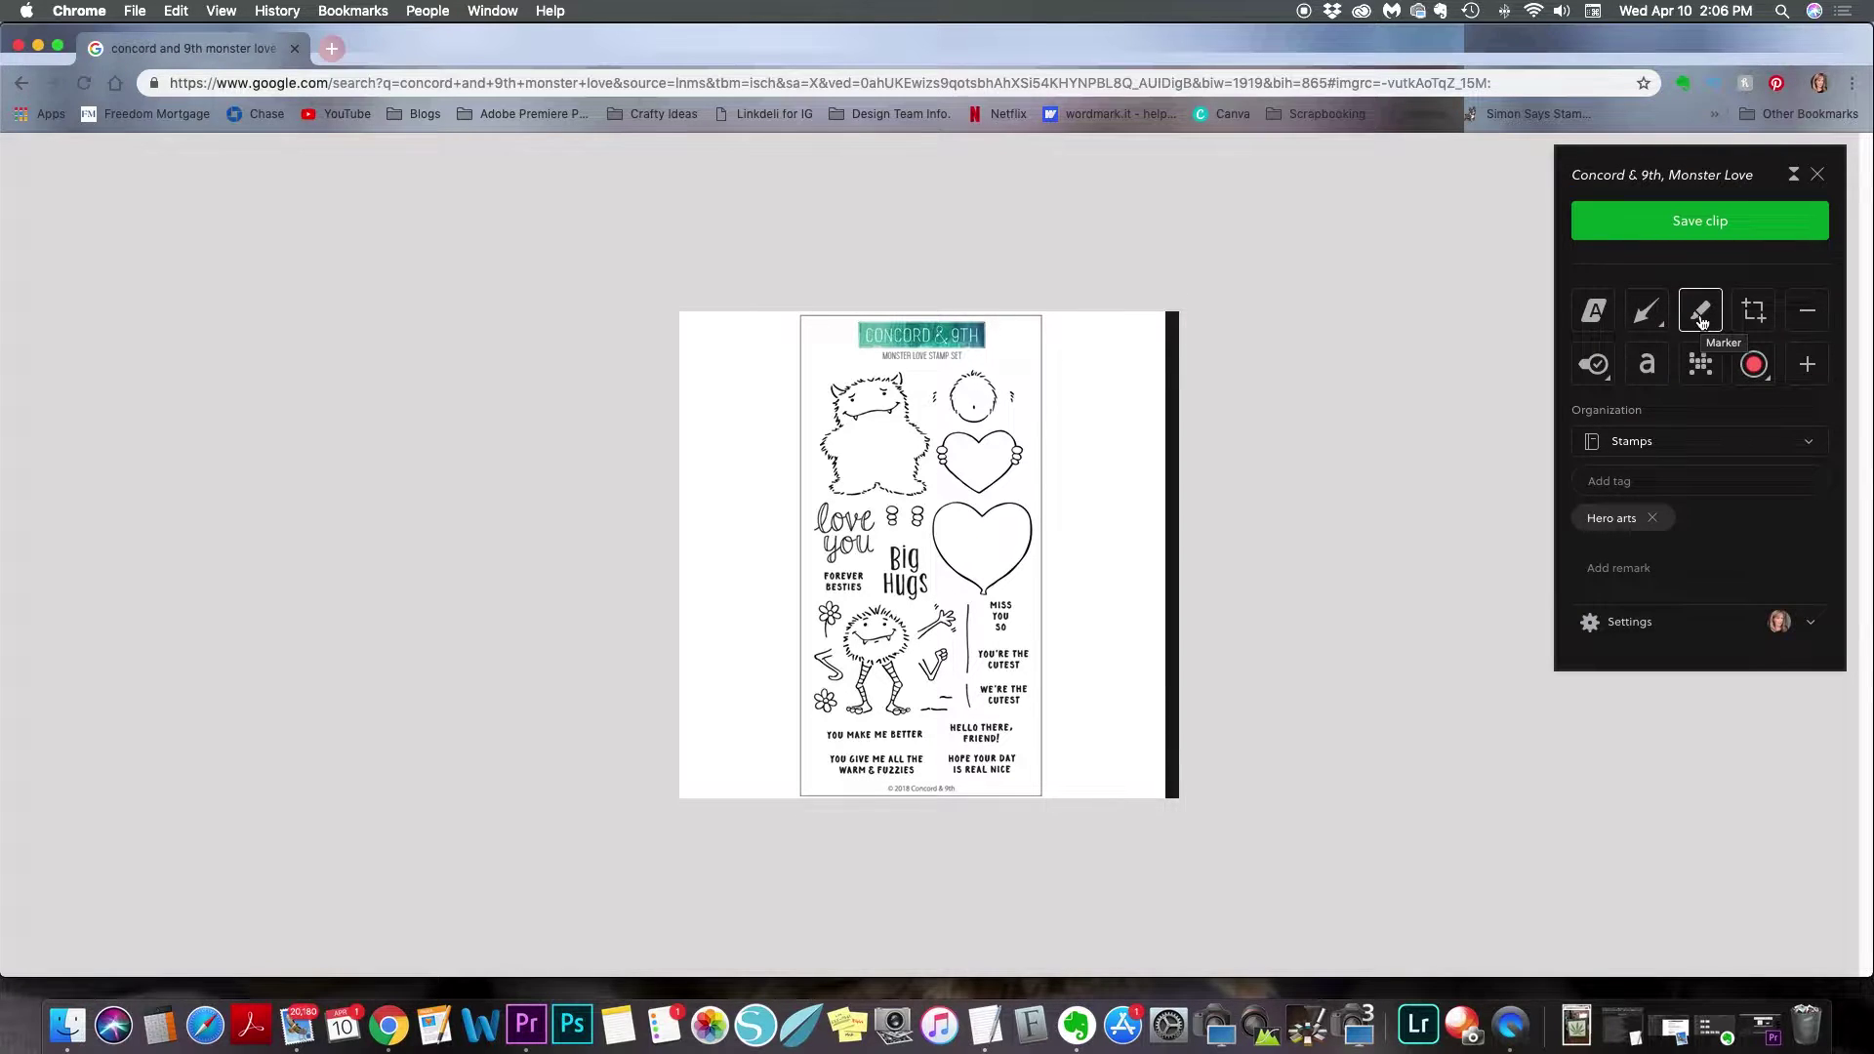
Step: Crop the dark strip off the screenshot's right edge and enlarge the view
click(1754, 312)
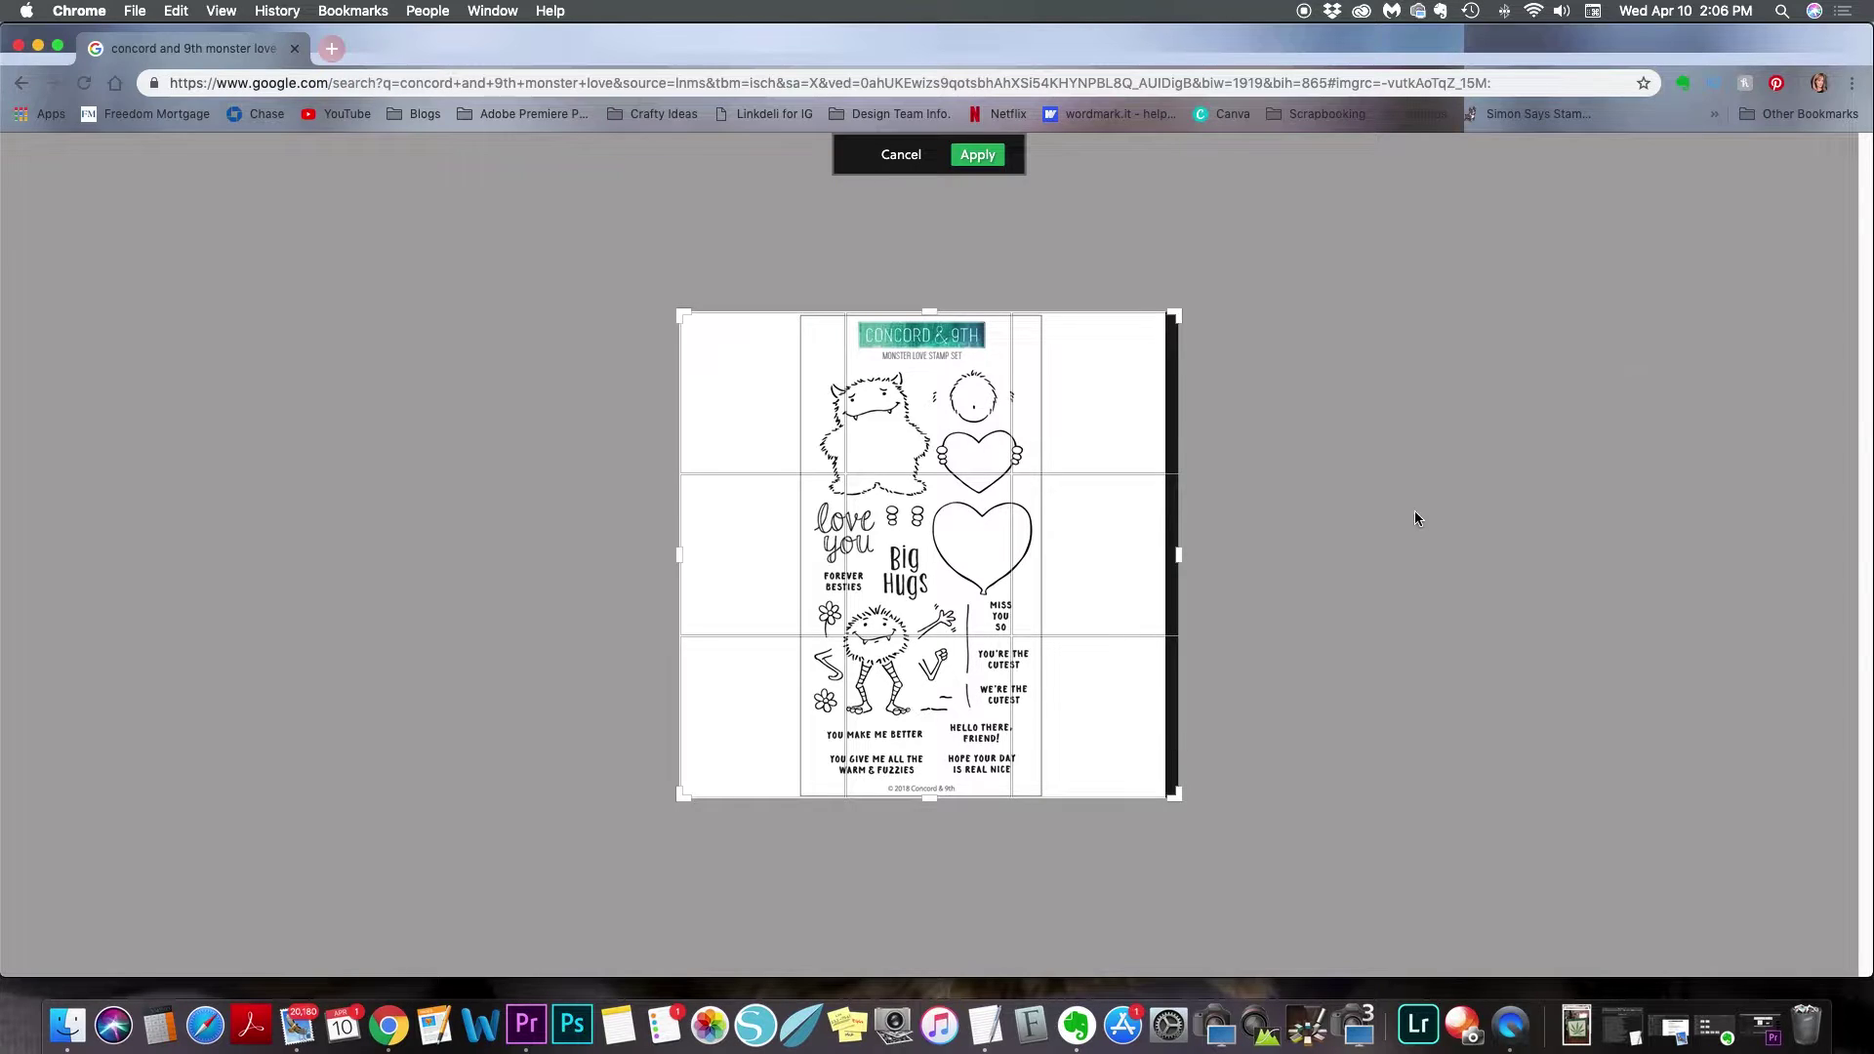
drag(1180, 552, 1155, 554)
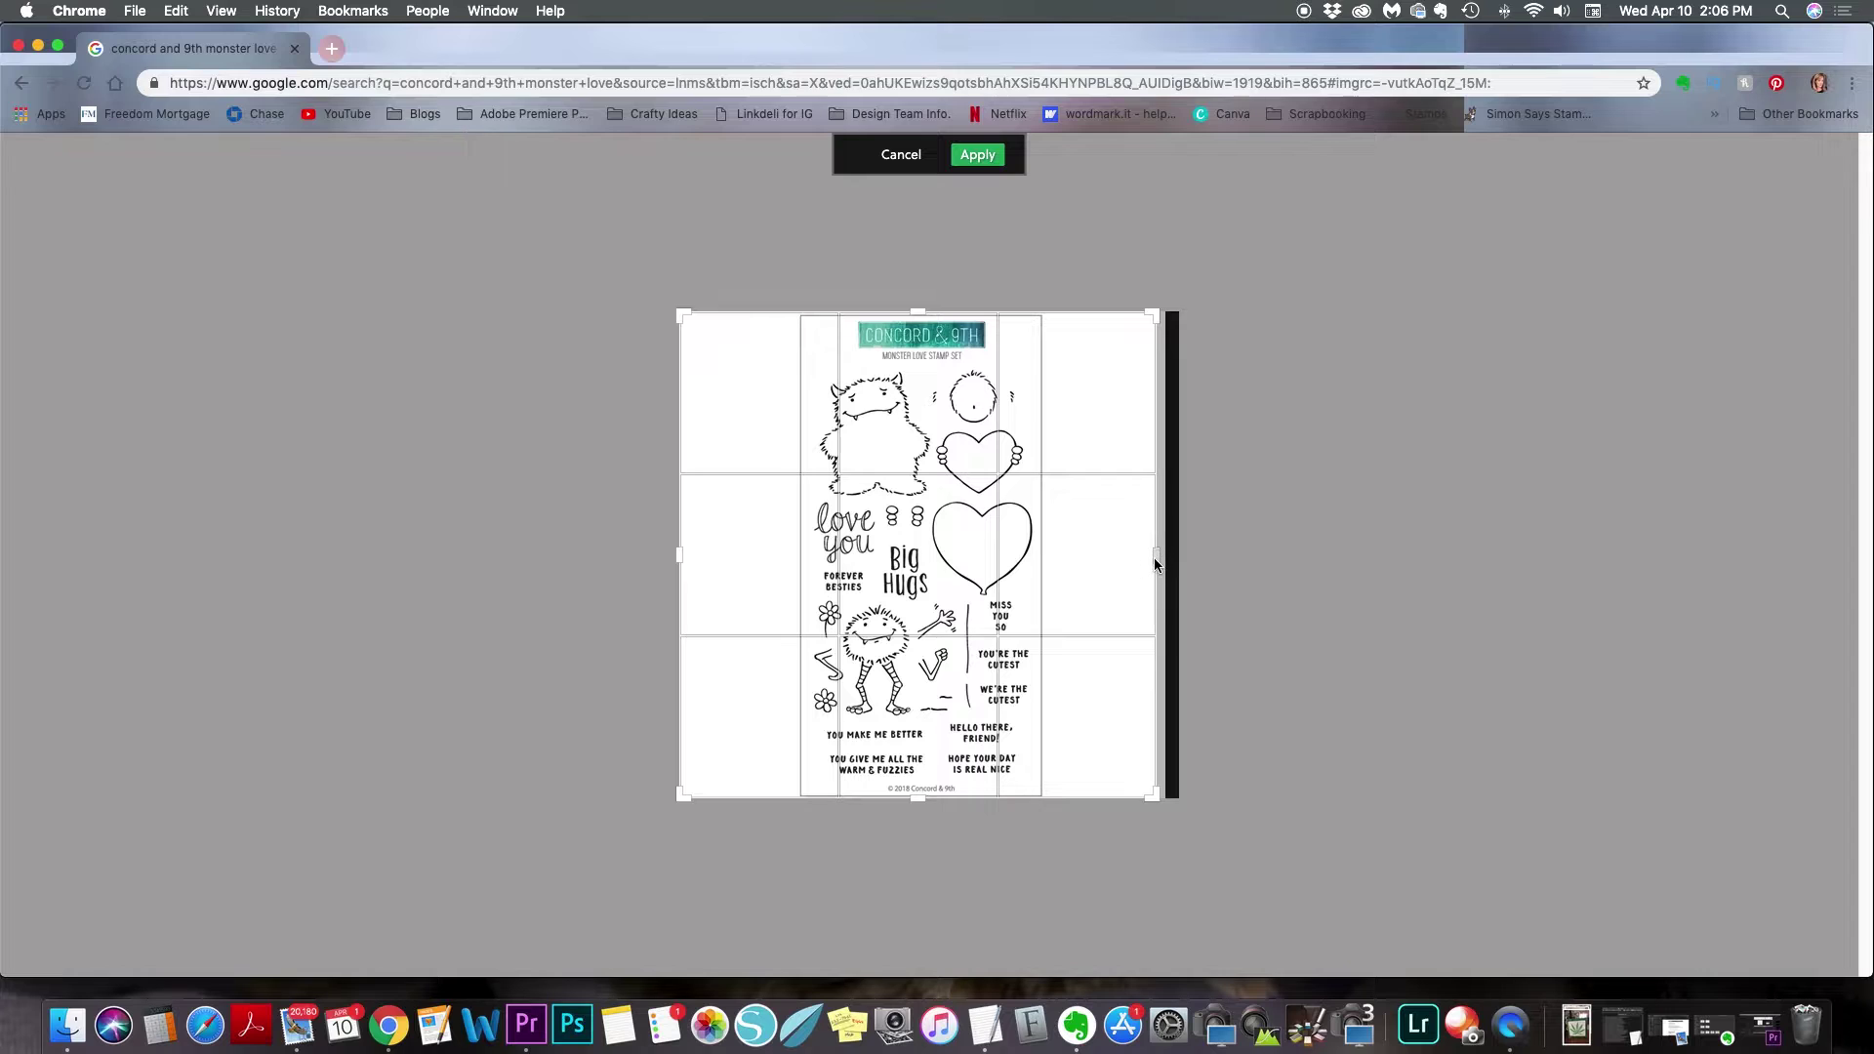
click(978, 154)
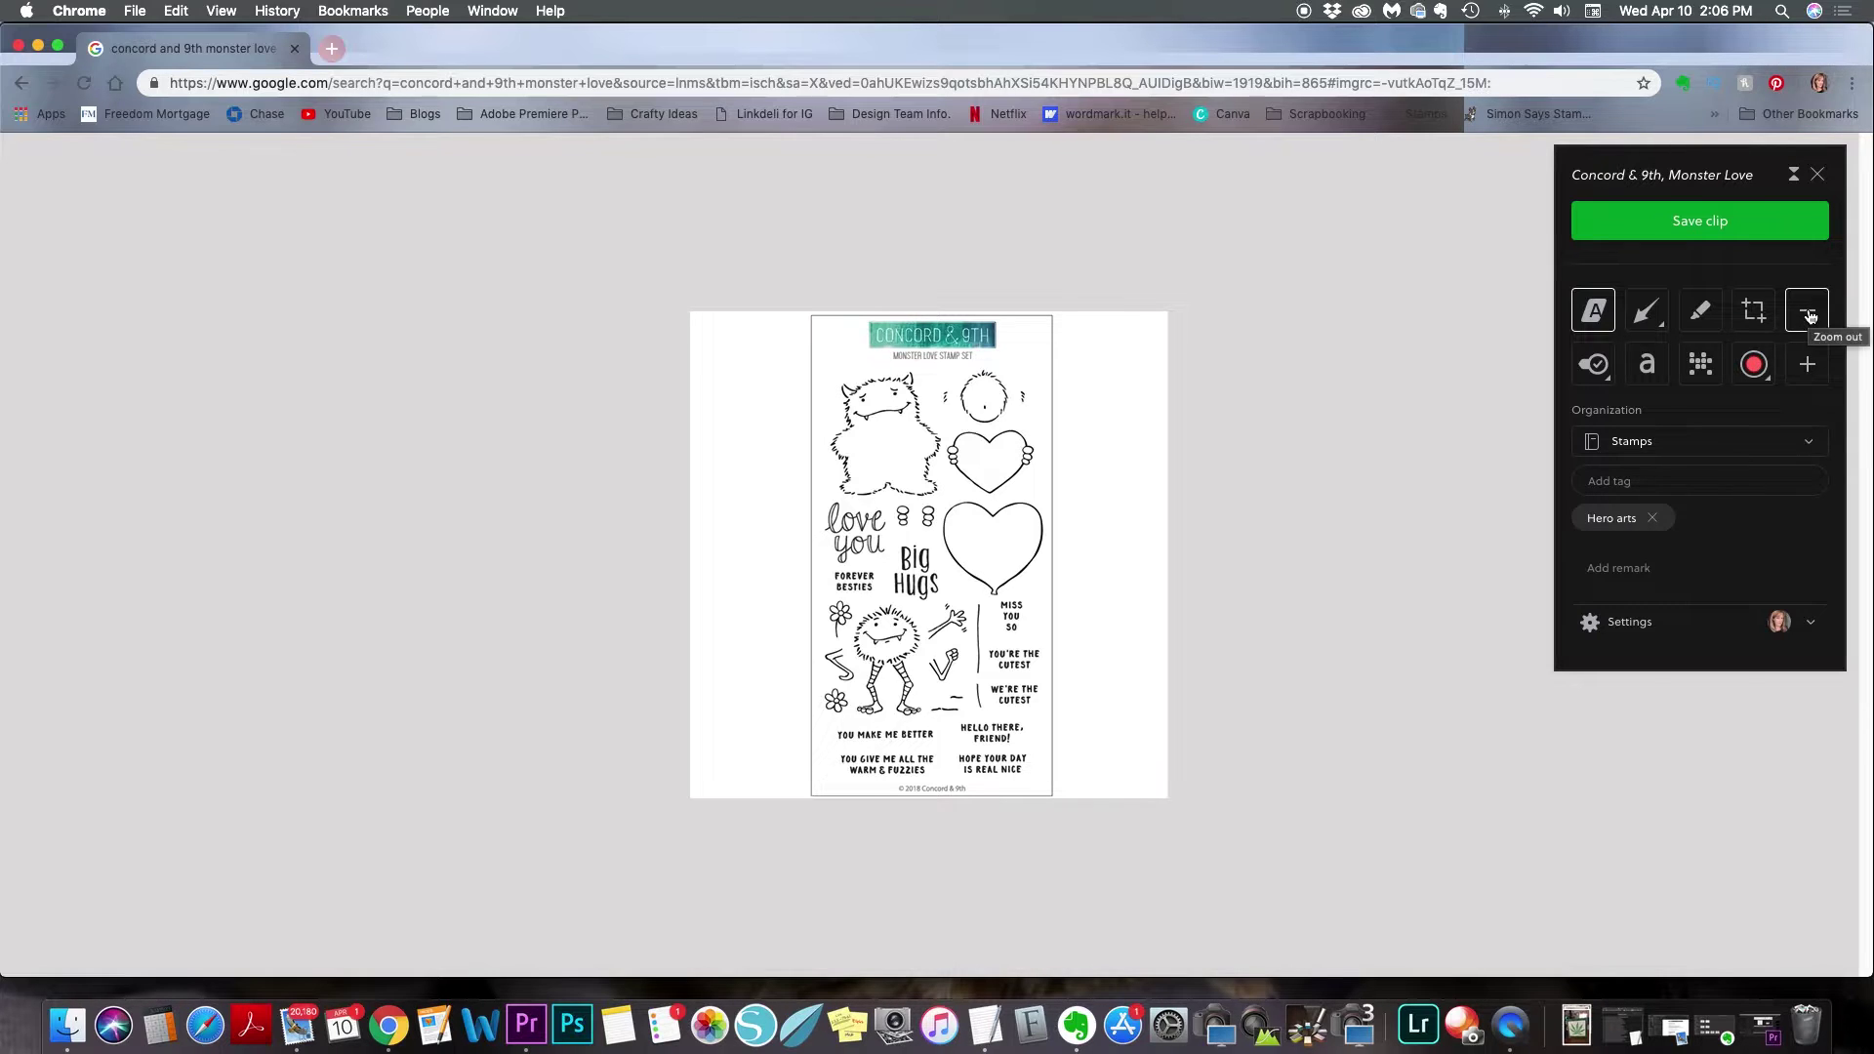
click(1810, 363)
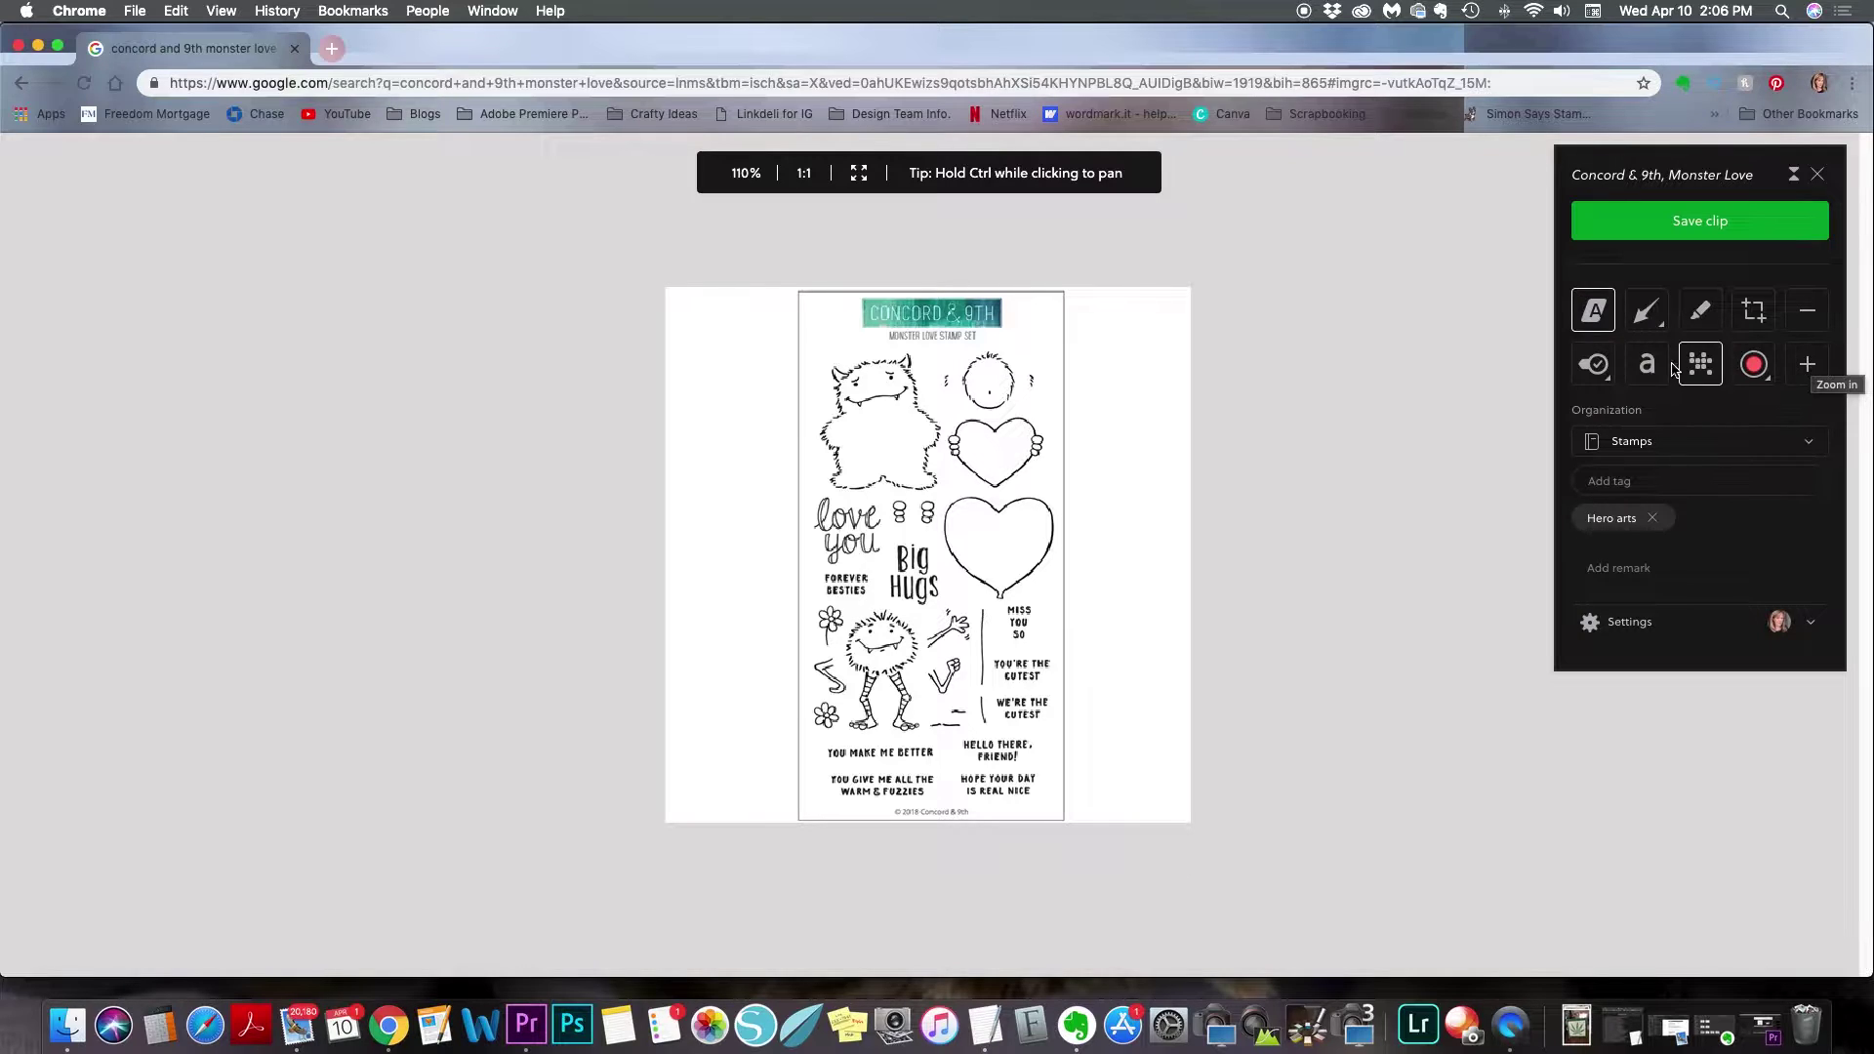
Step: Select the Stamp markup tool and close its colour palette
click(1596, 375)
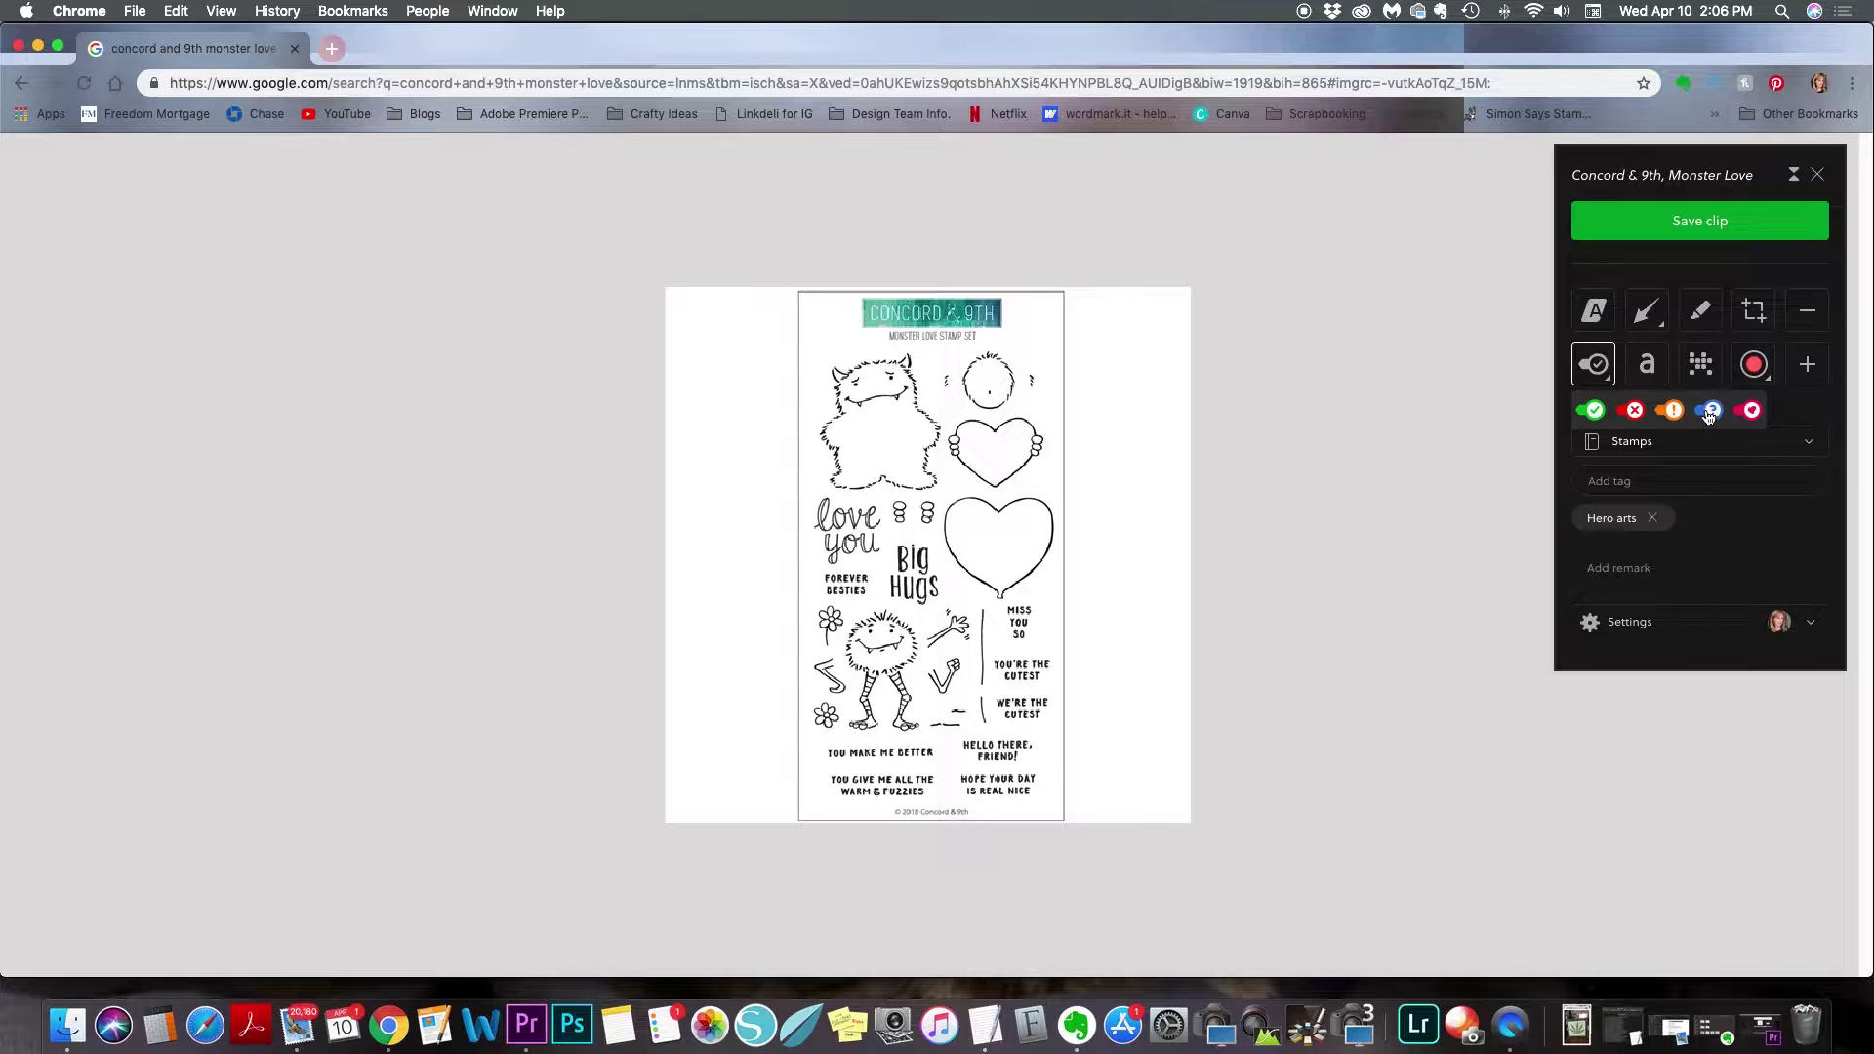
click(1602, 381)
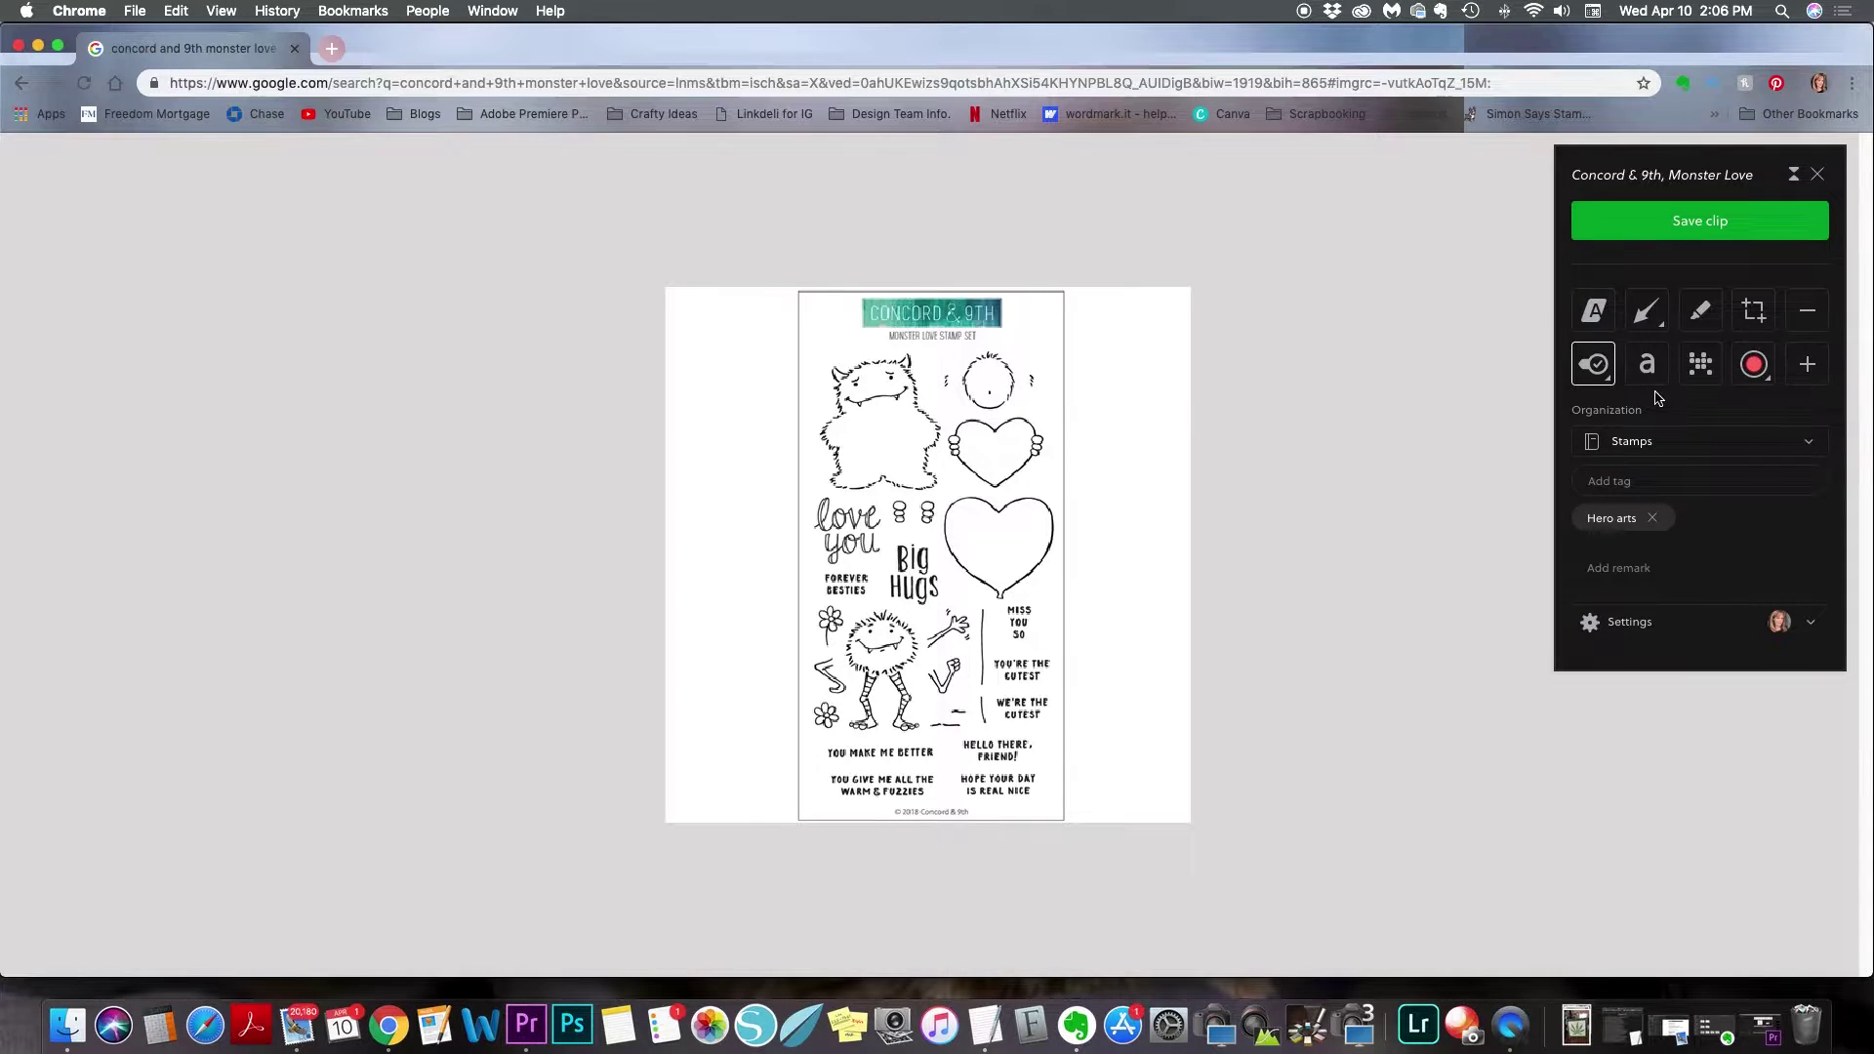
Step: Replace the Hero arts tag with 'concord and 9th', 'Concord & 9th' and 'monster love' tags
click(1653, 520)
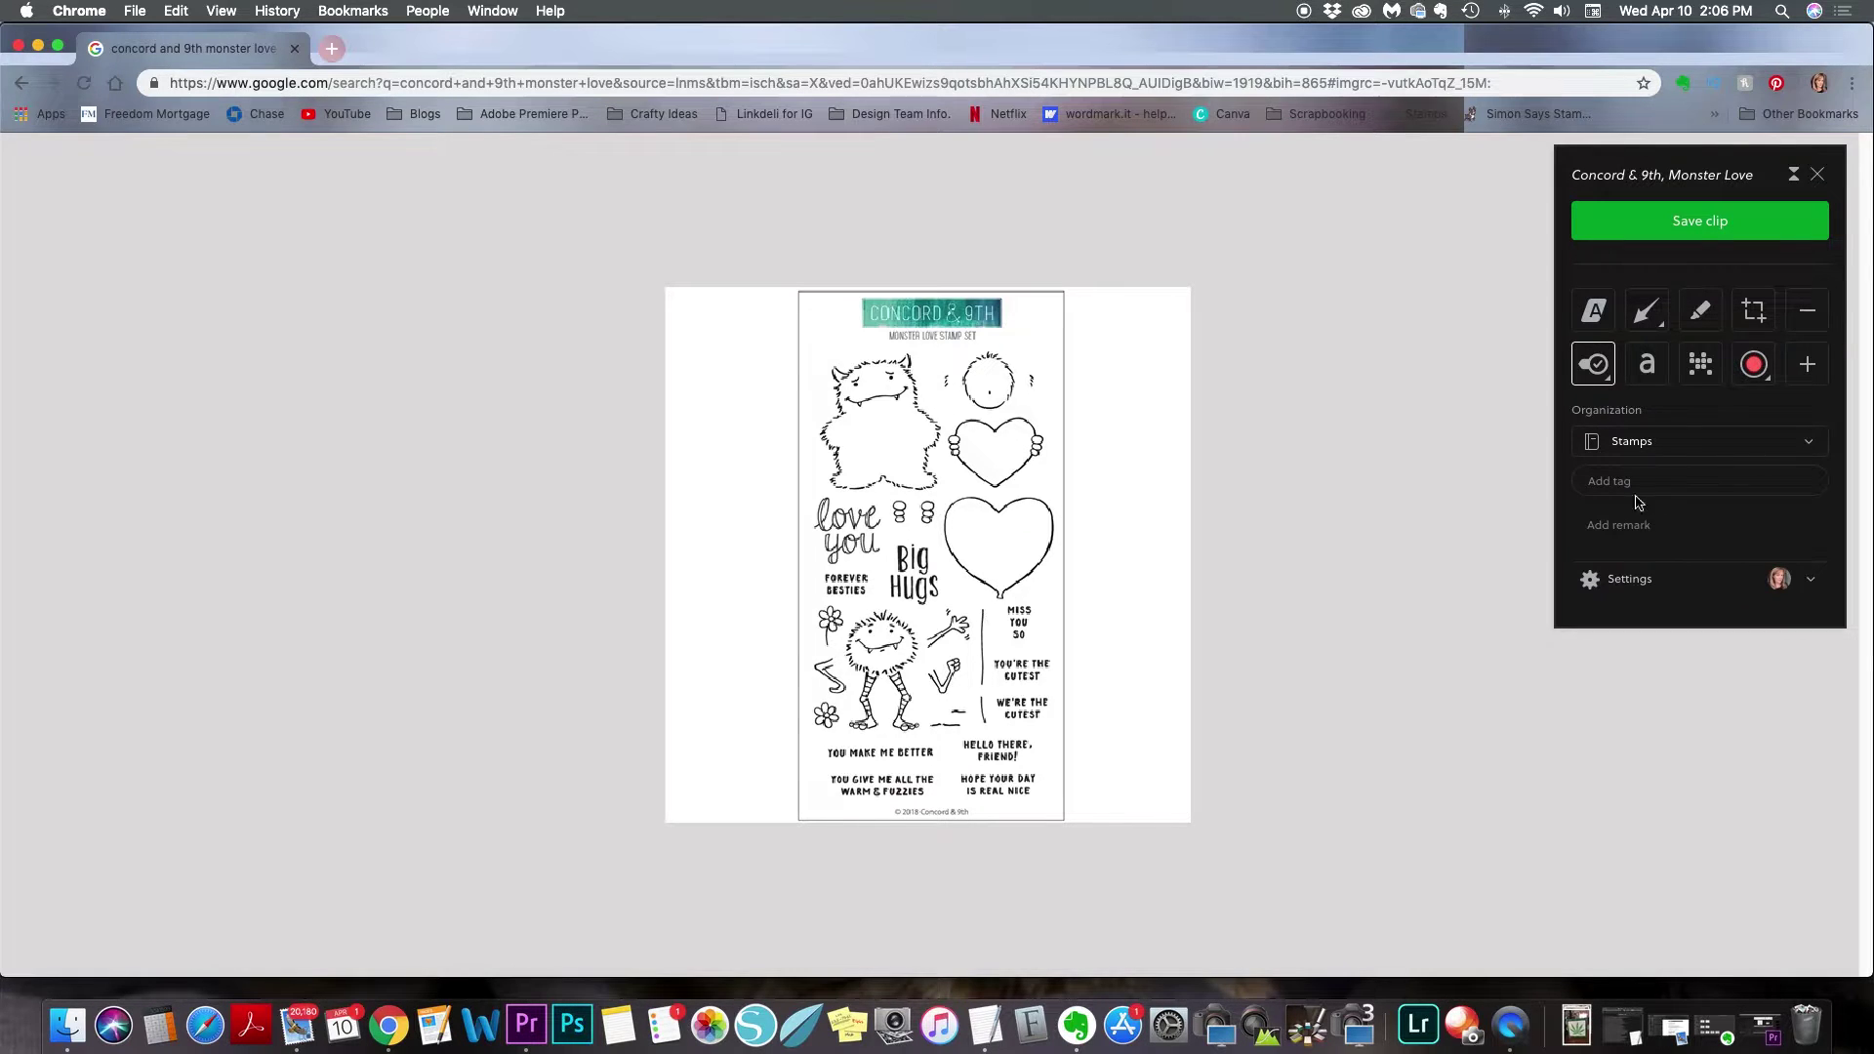
click(1640, 483)
text(c)
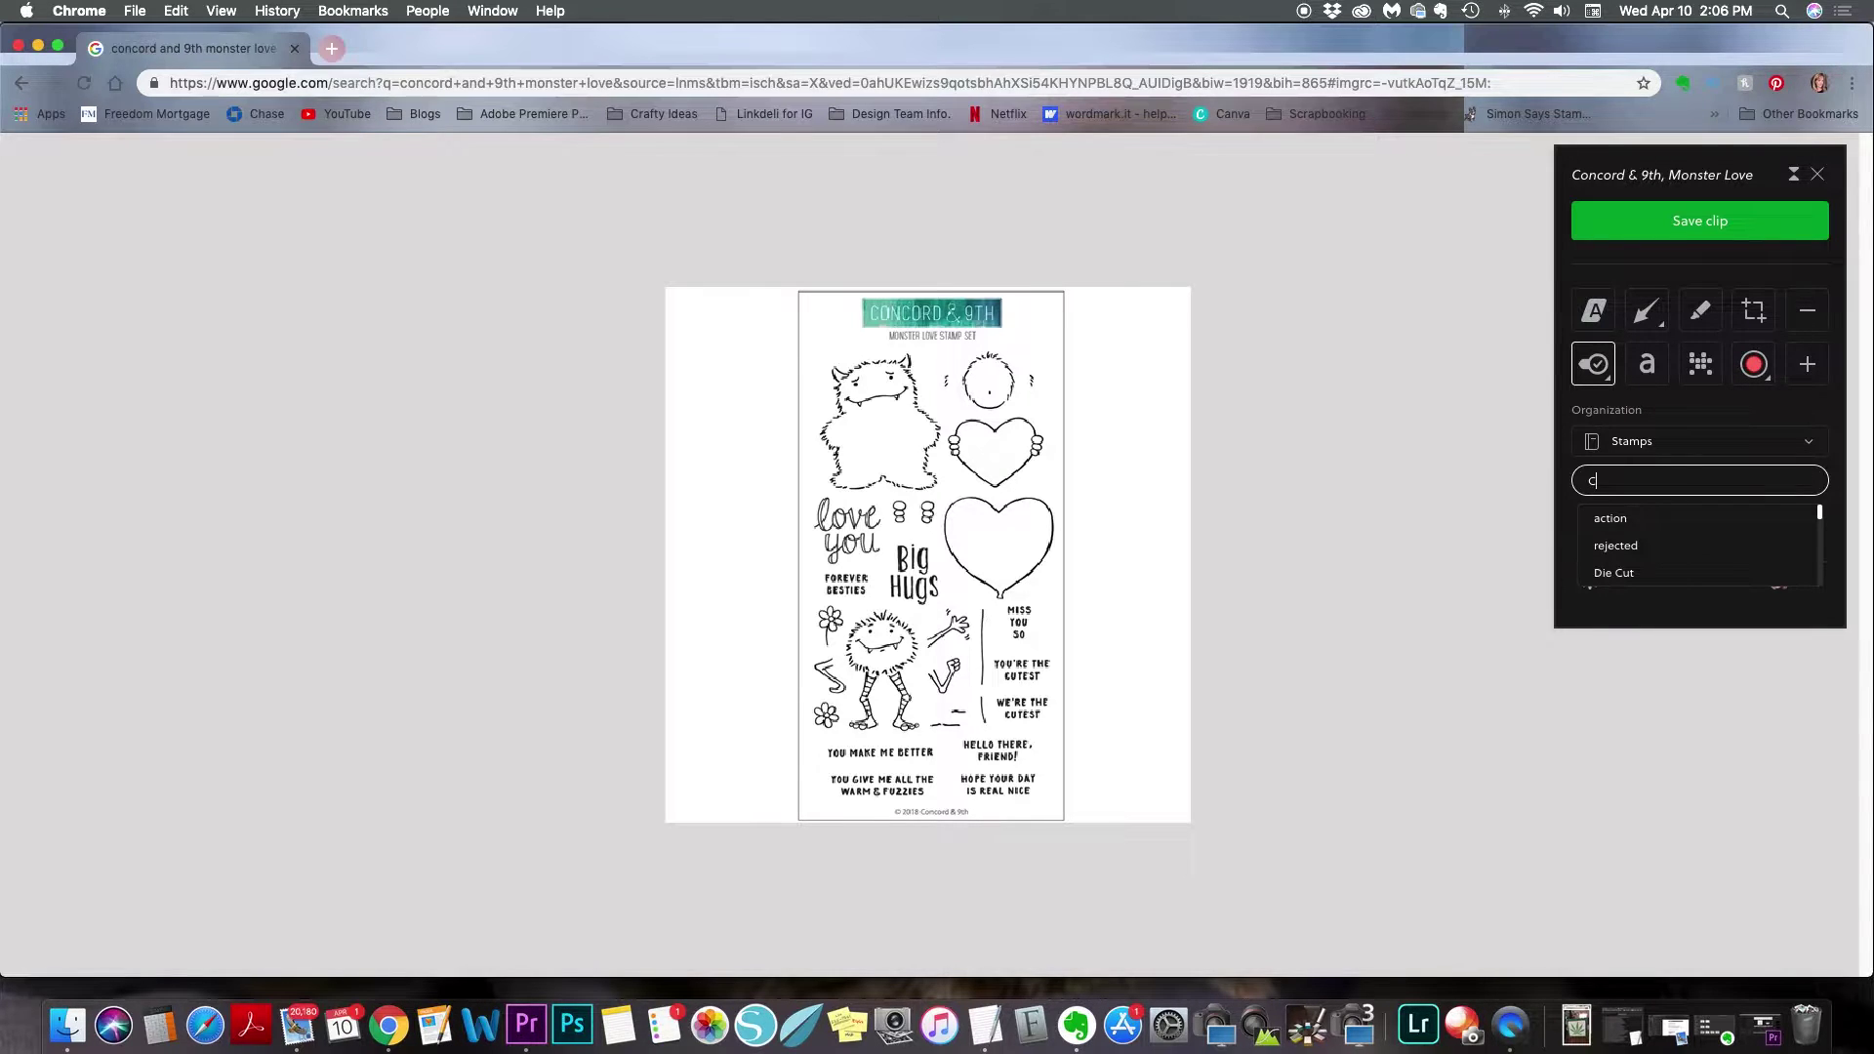
text(oncord)
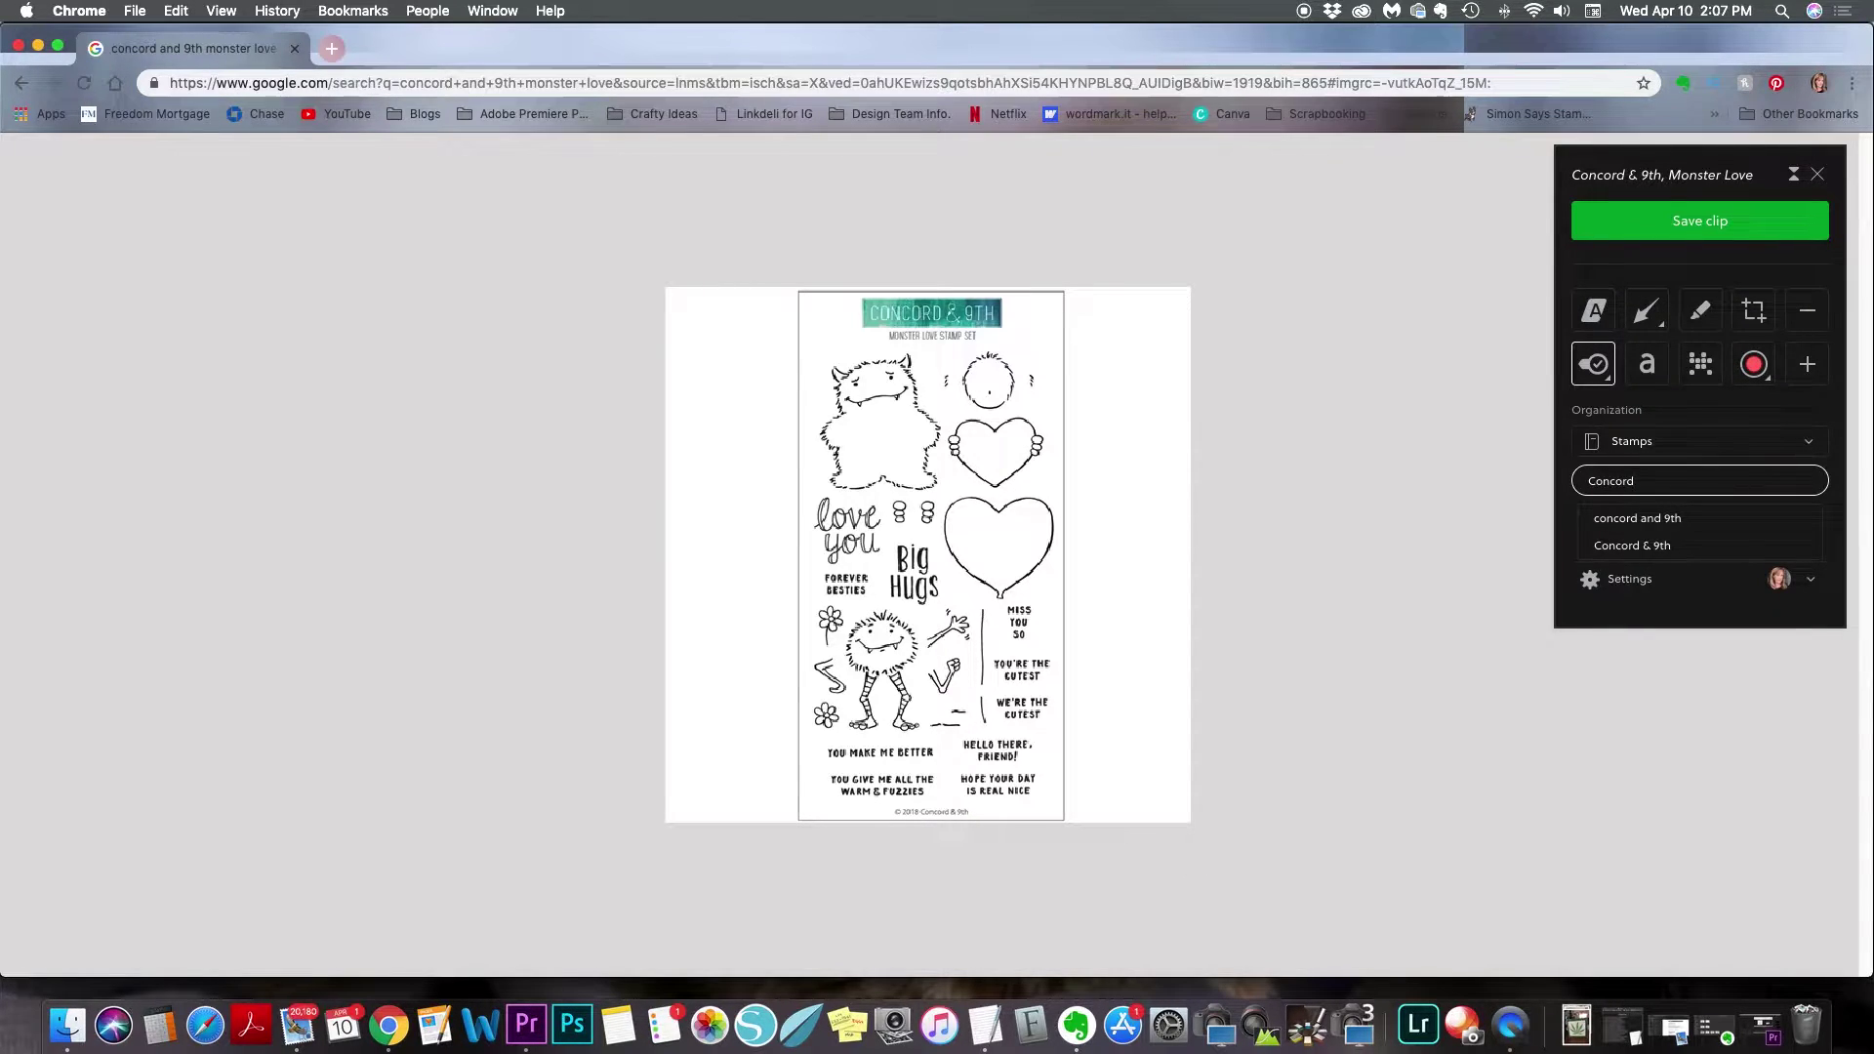
click(1660, 518)
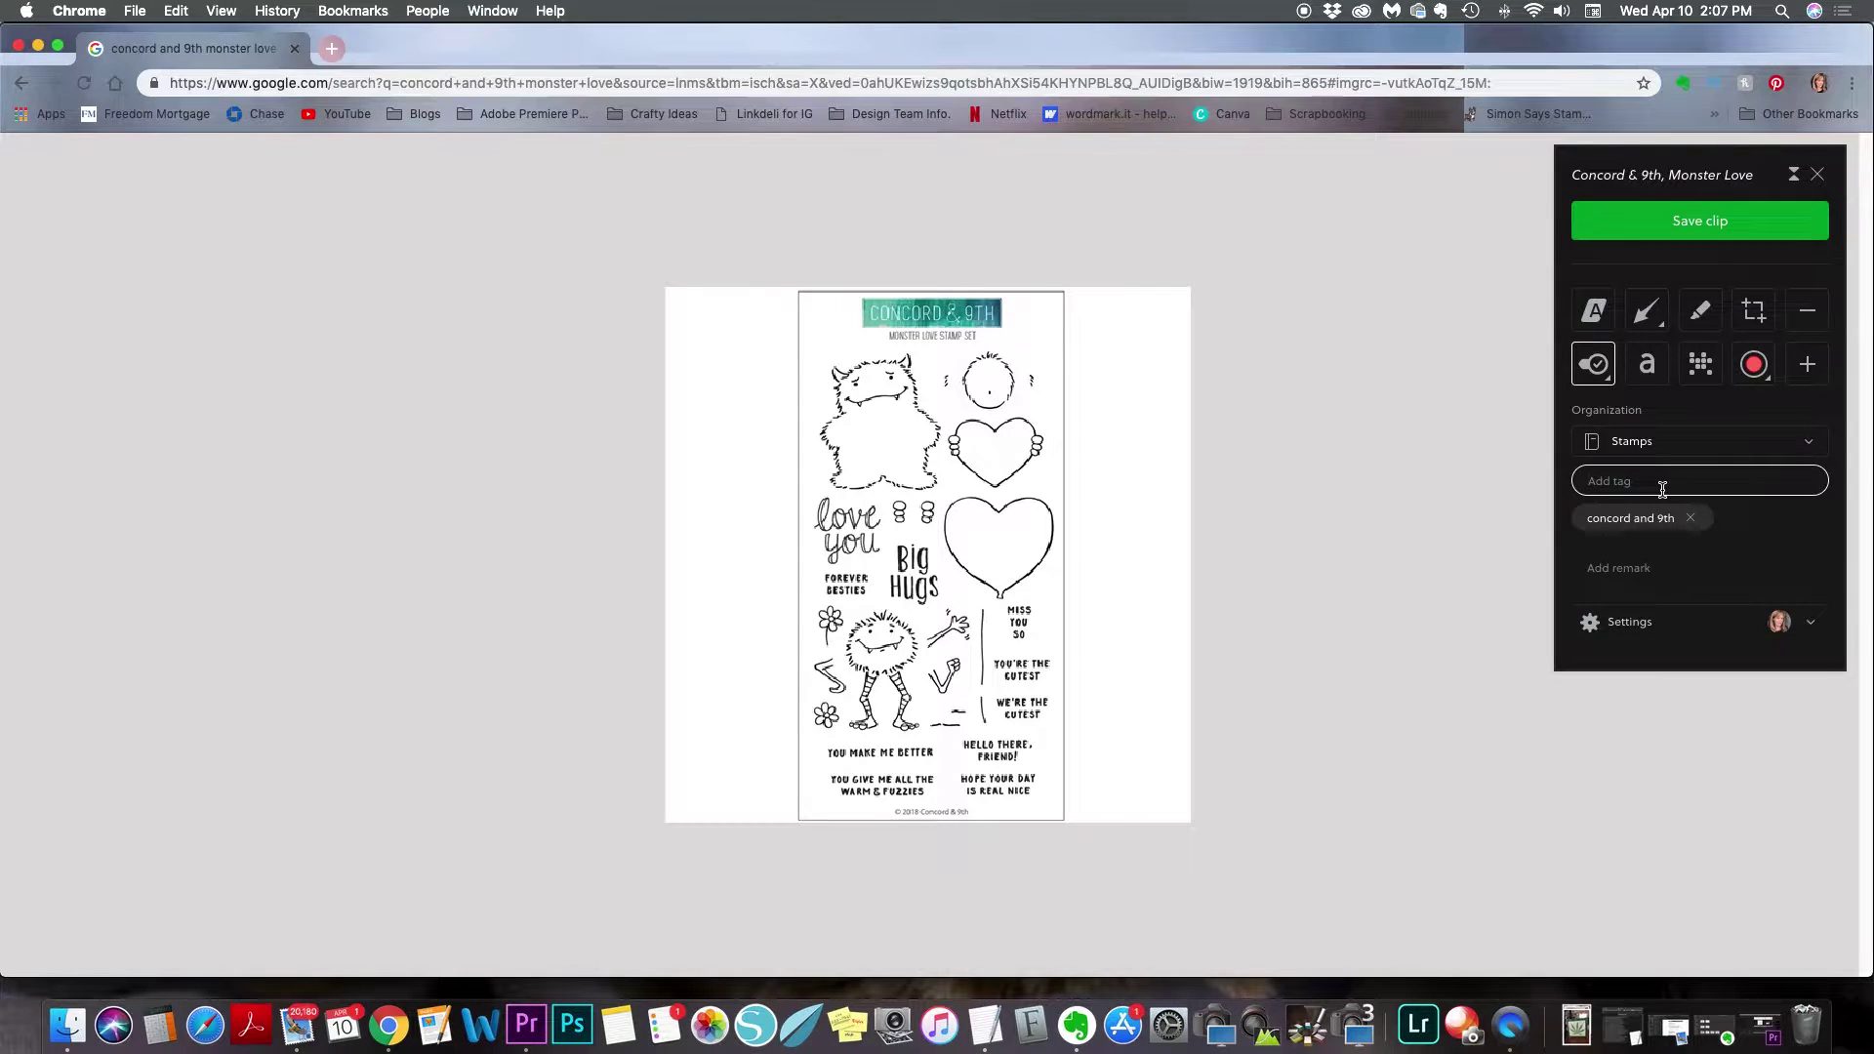
text(conc)
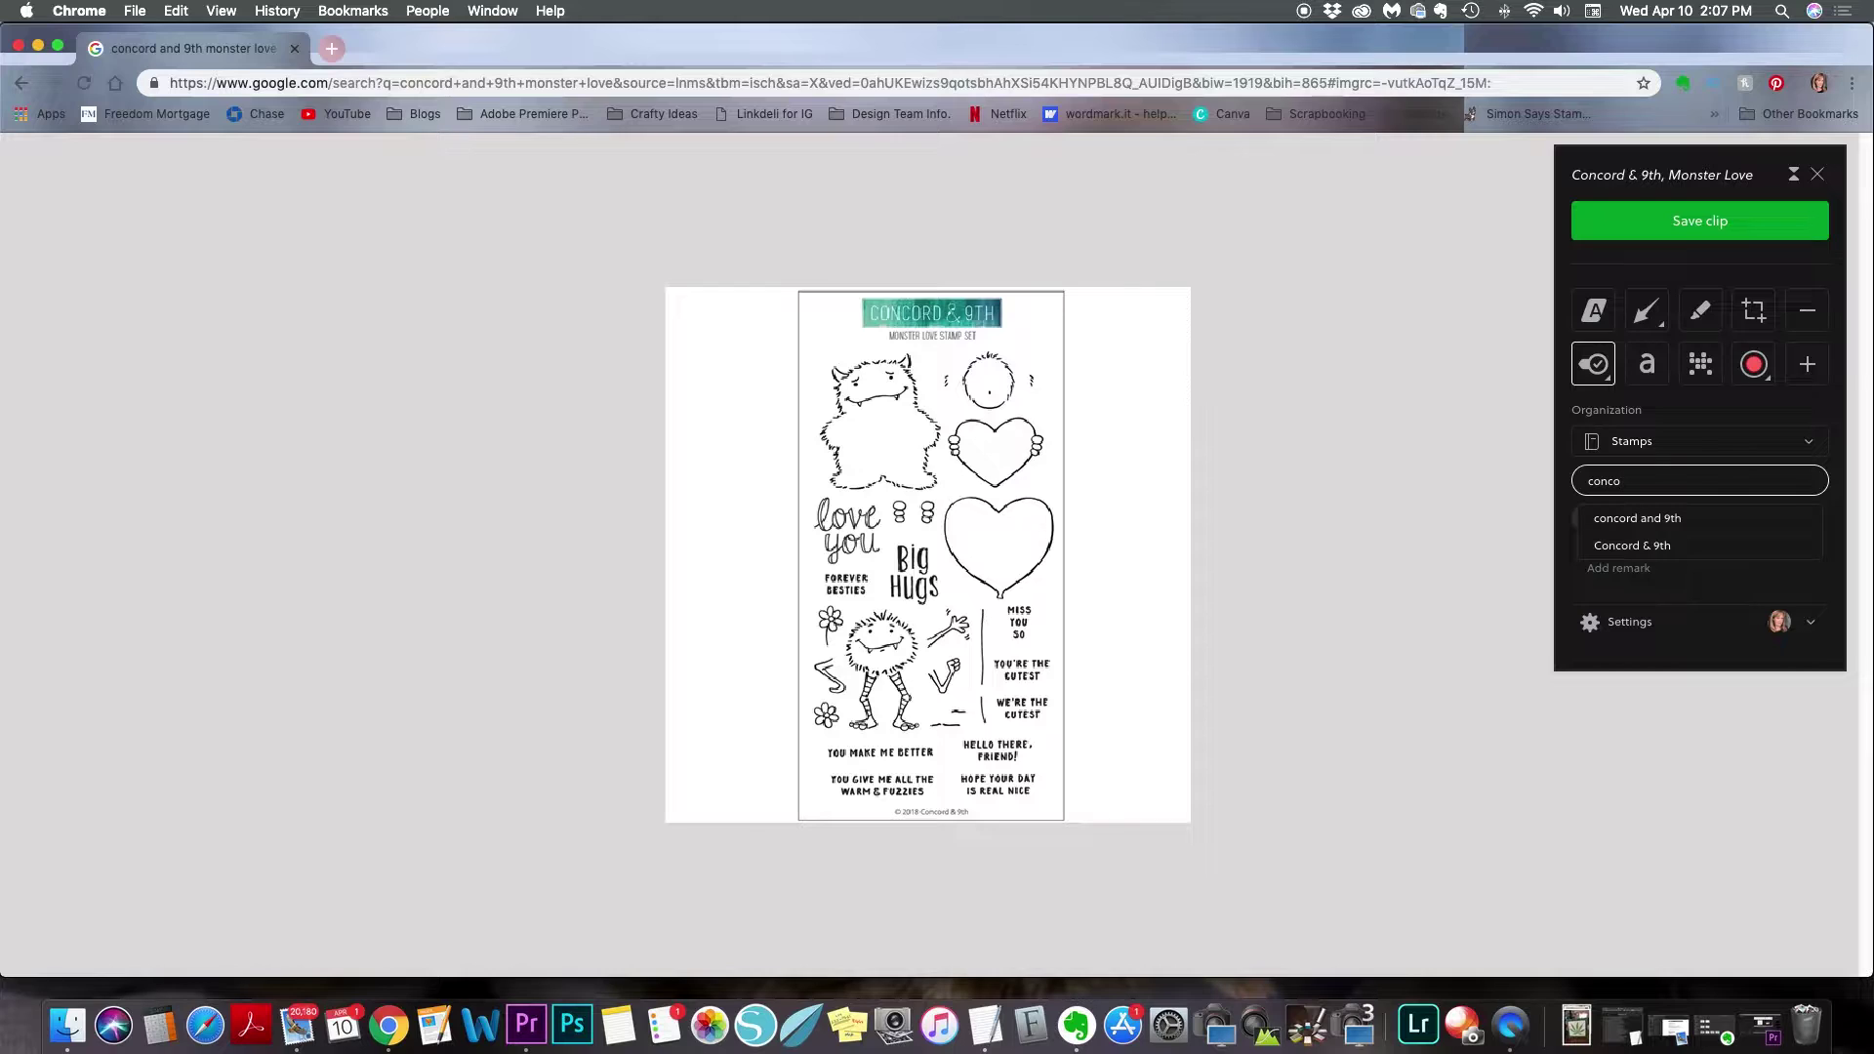
text(o)
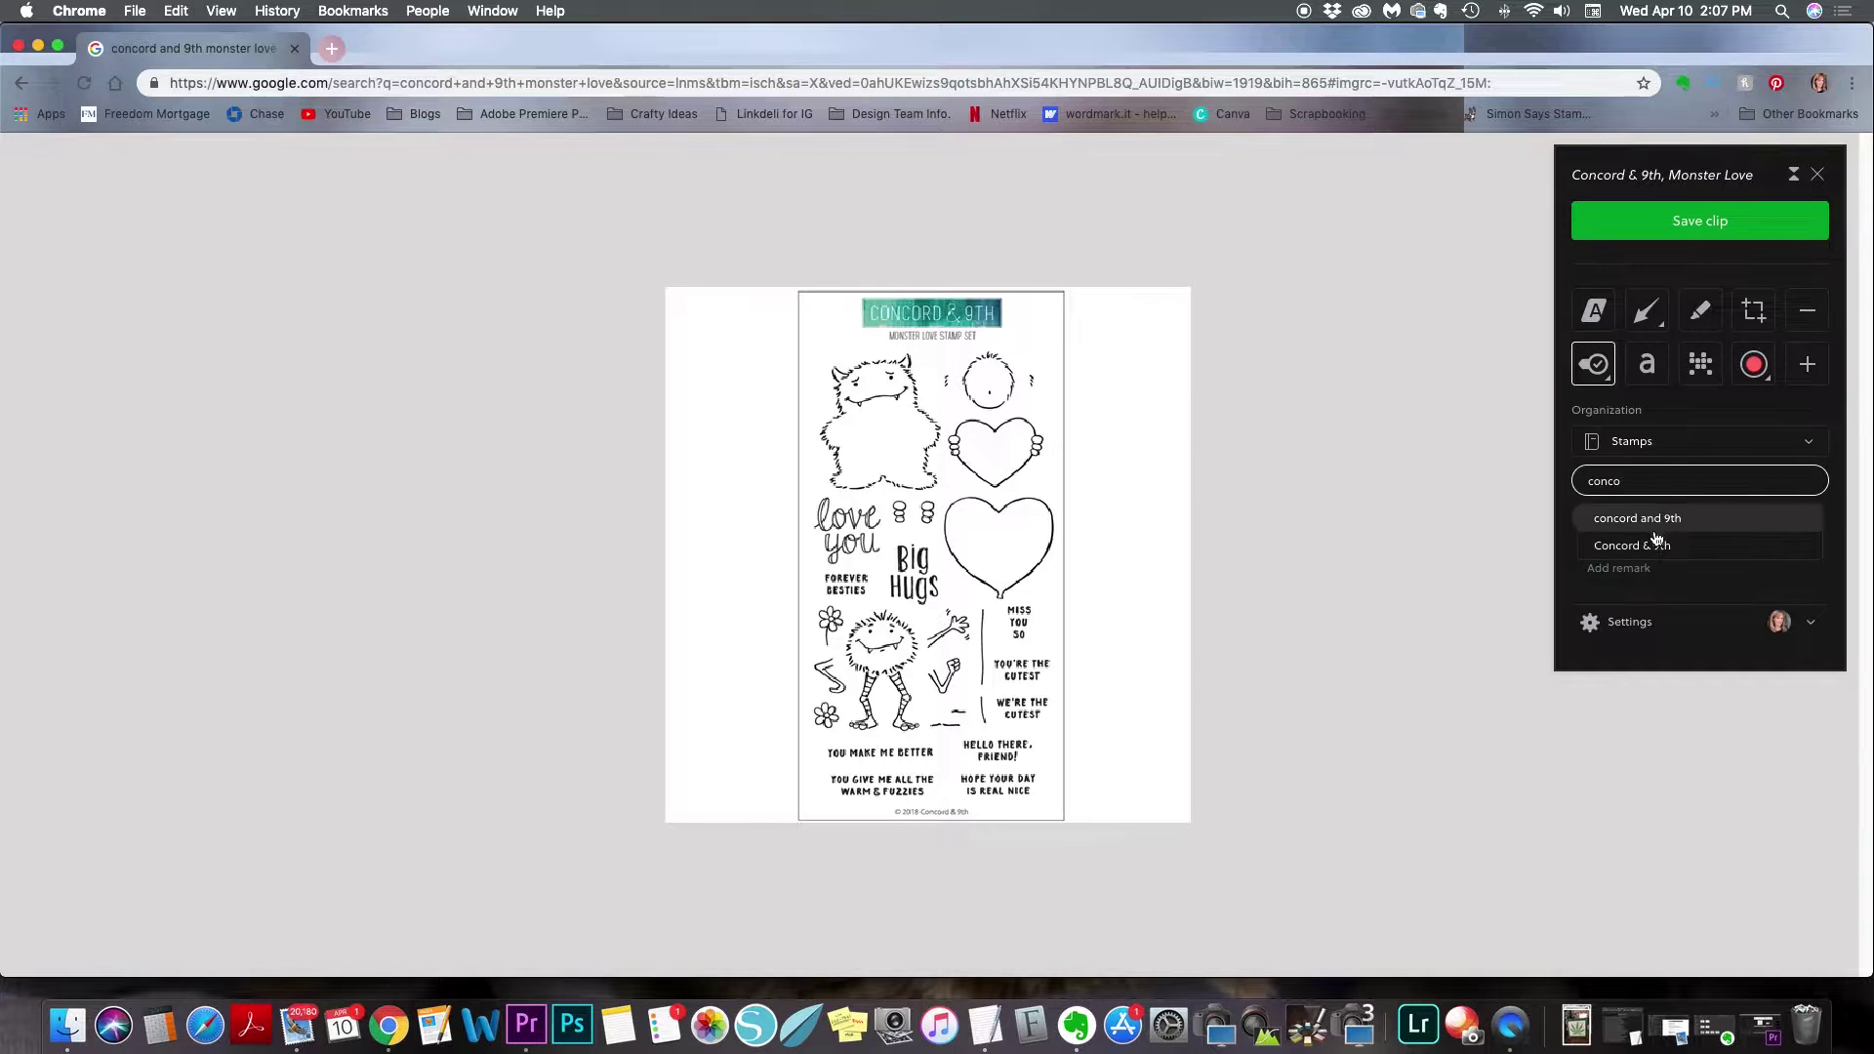
click(1645, 546)
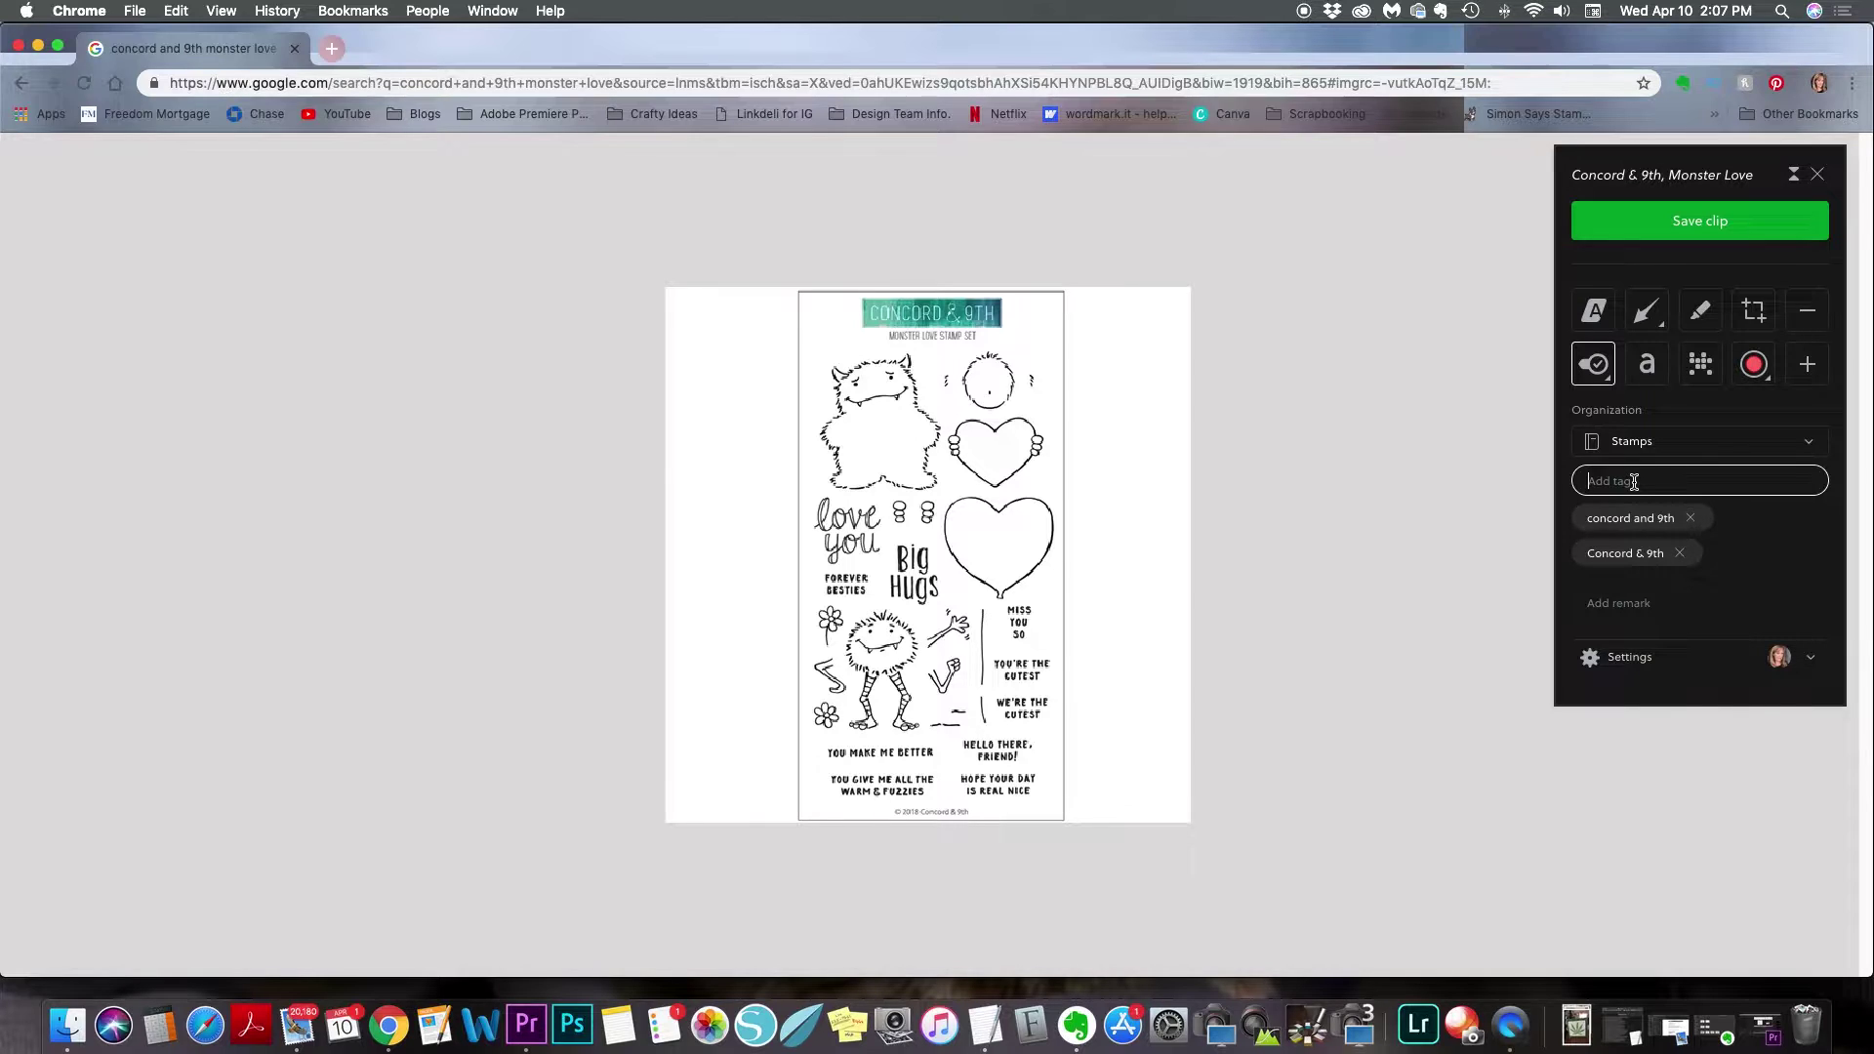
text(monster love)
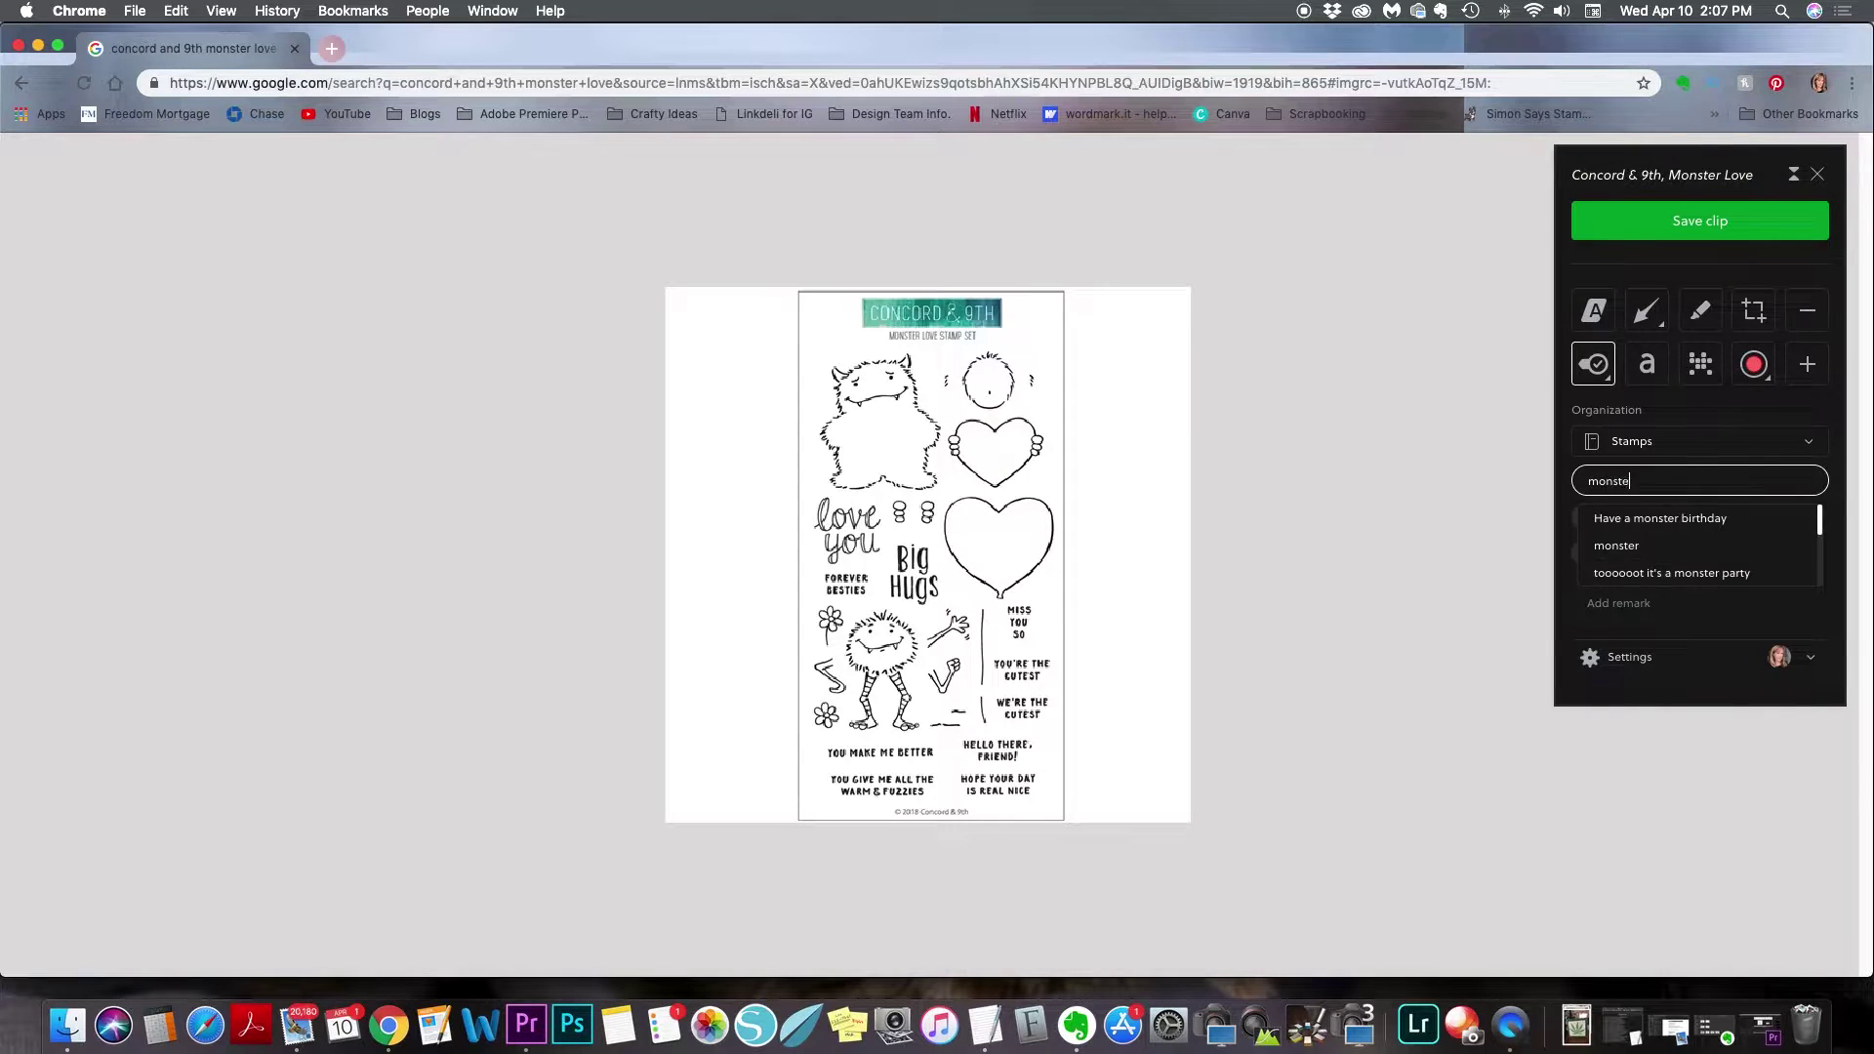
key(Return)
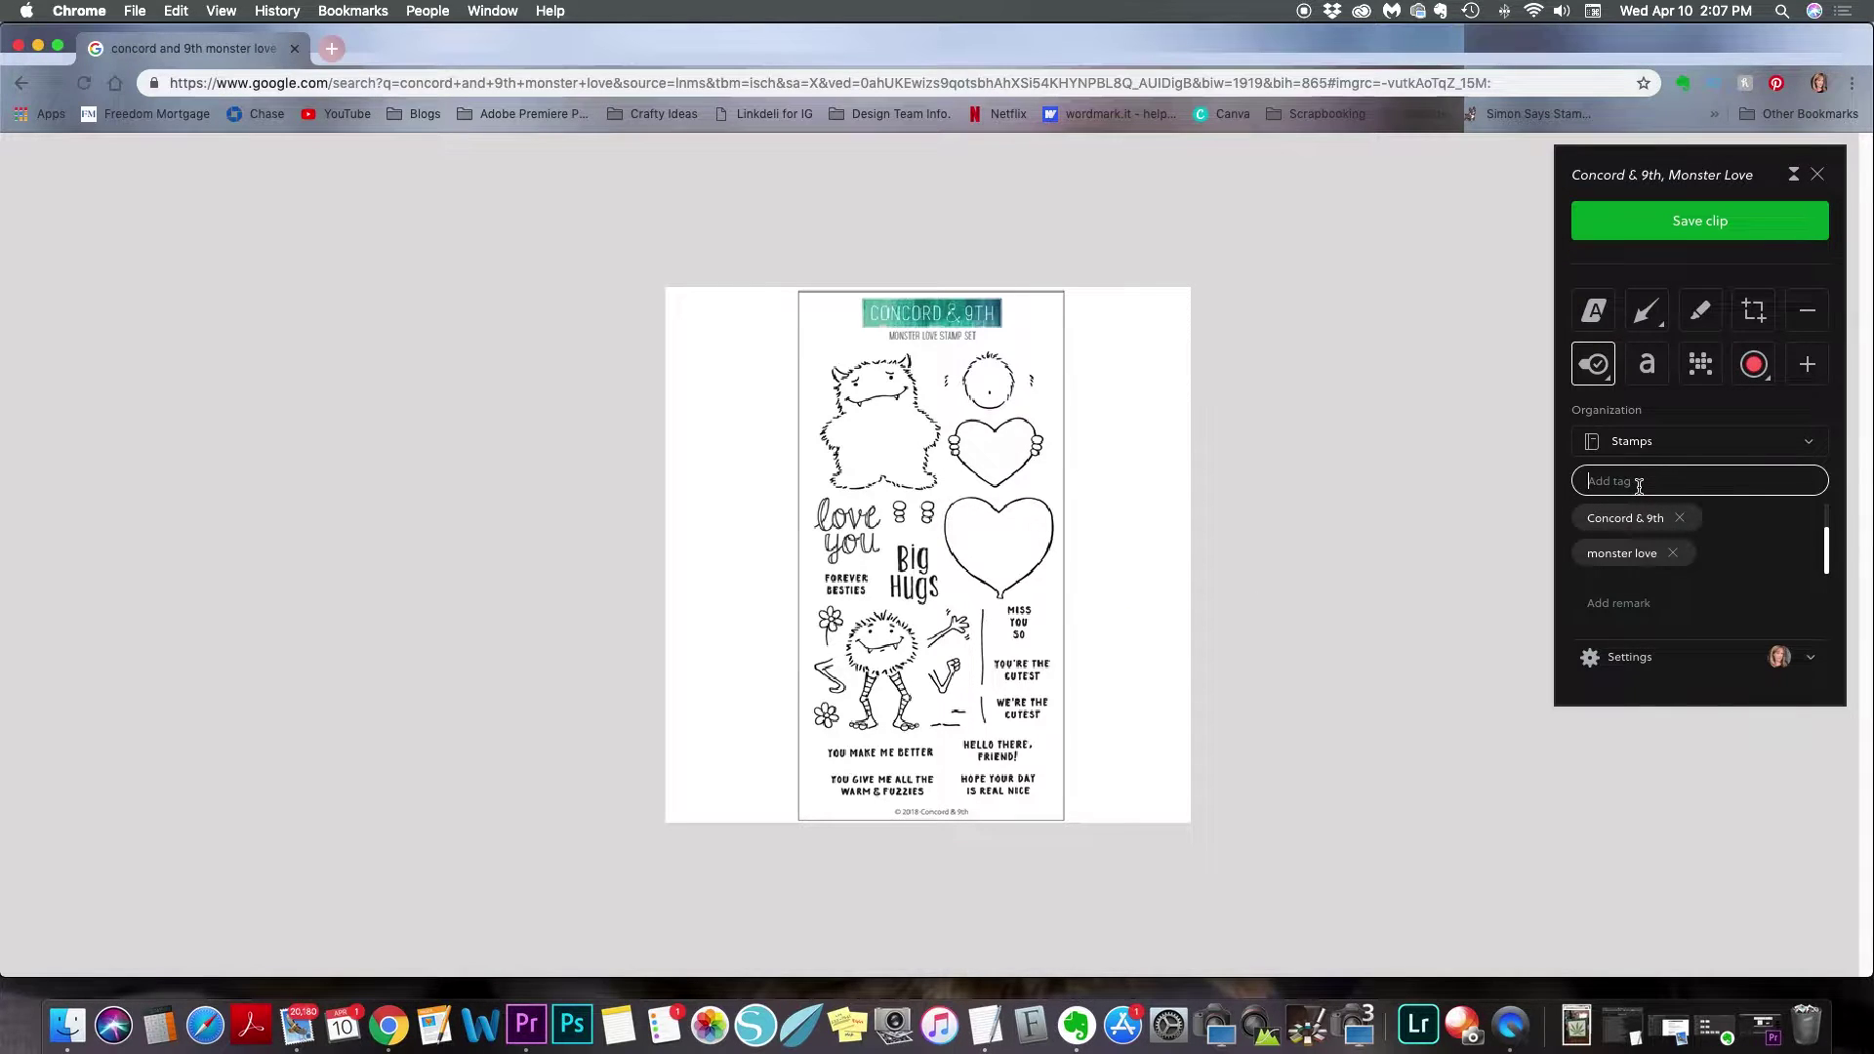
Step: Add sentiment tags 'monster', 'love you', 'big hugs', 'forever besties' and 'miss you so'
text(monster)
key(Return)
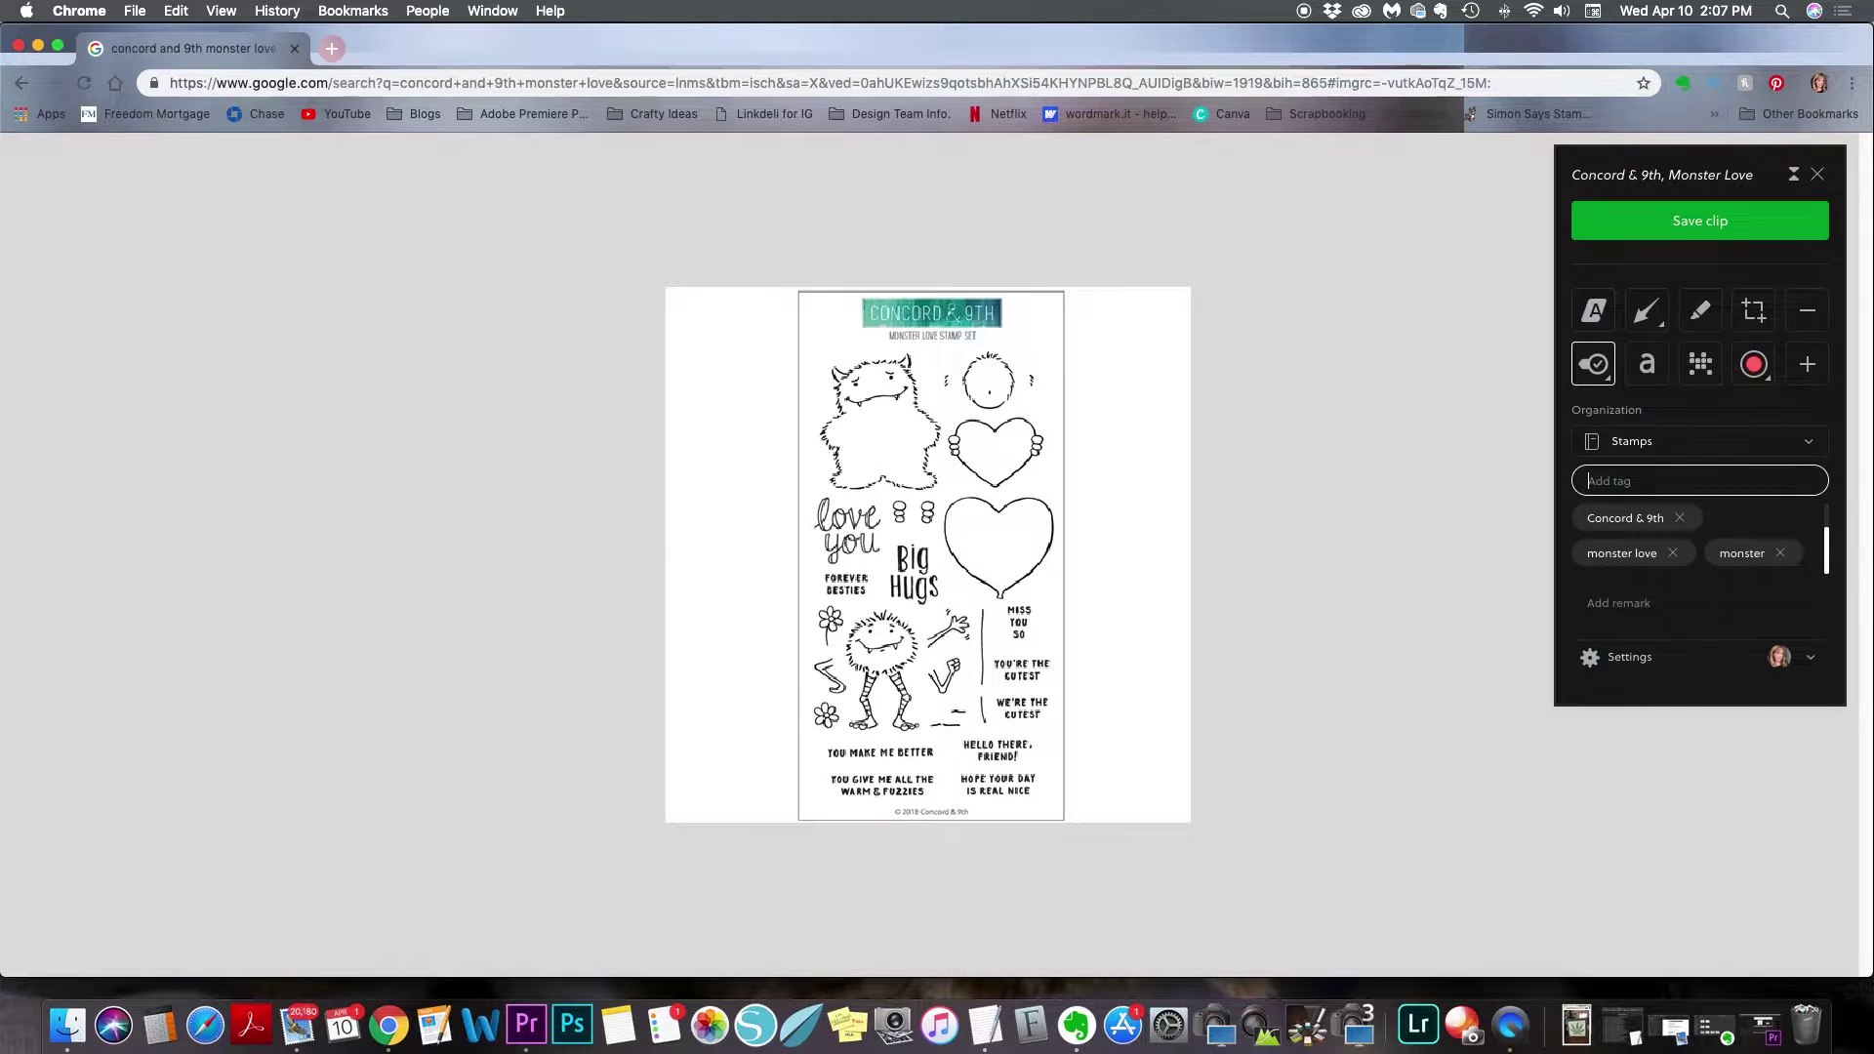
text(love you)
key(Return)
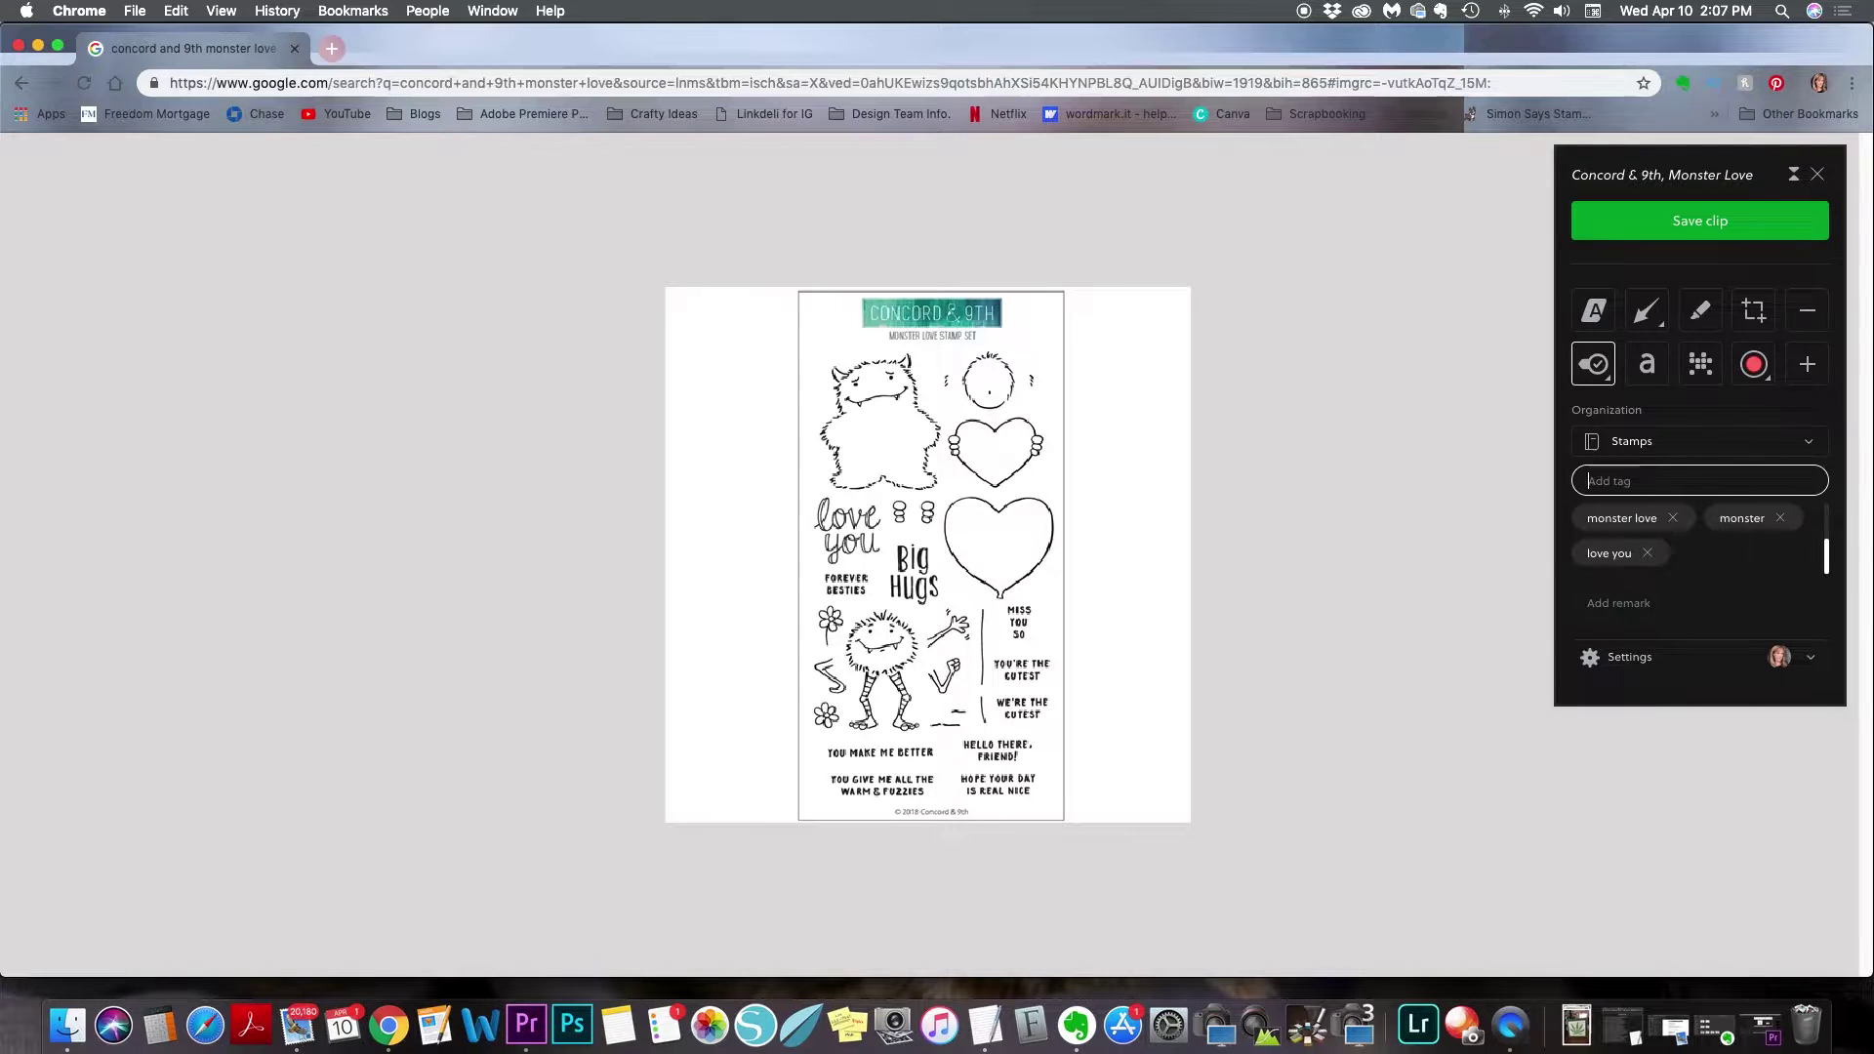
text(big hugs)
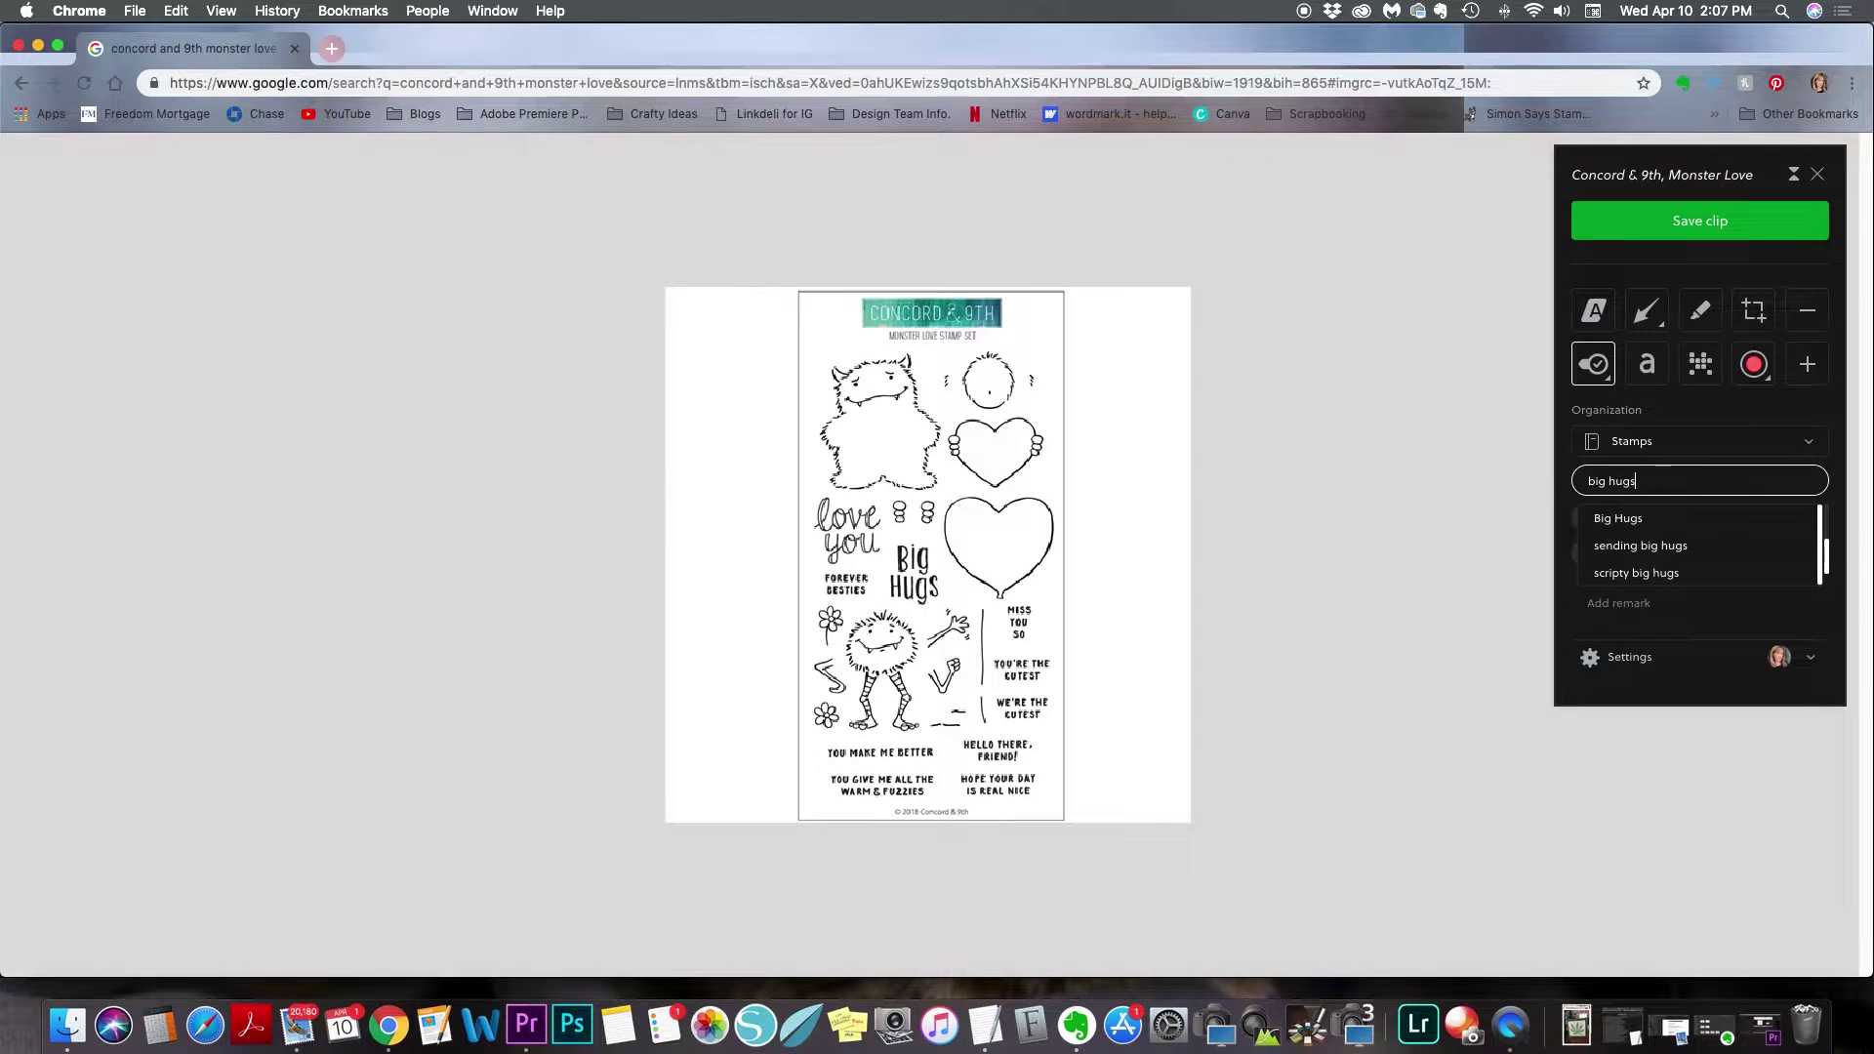
key(Return)
text(fore)
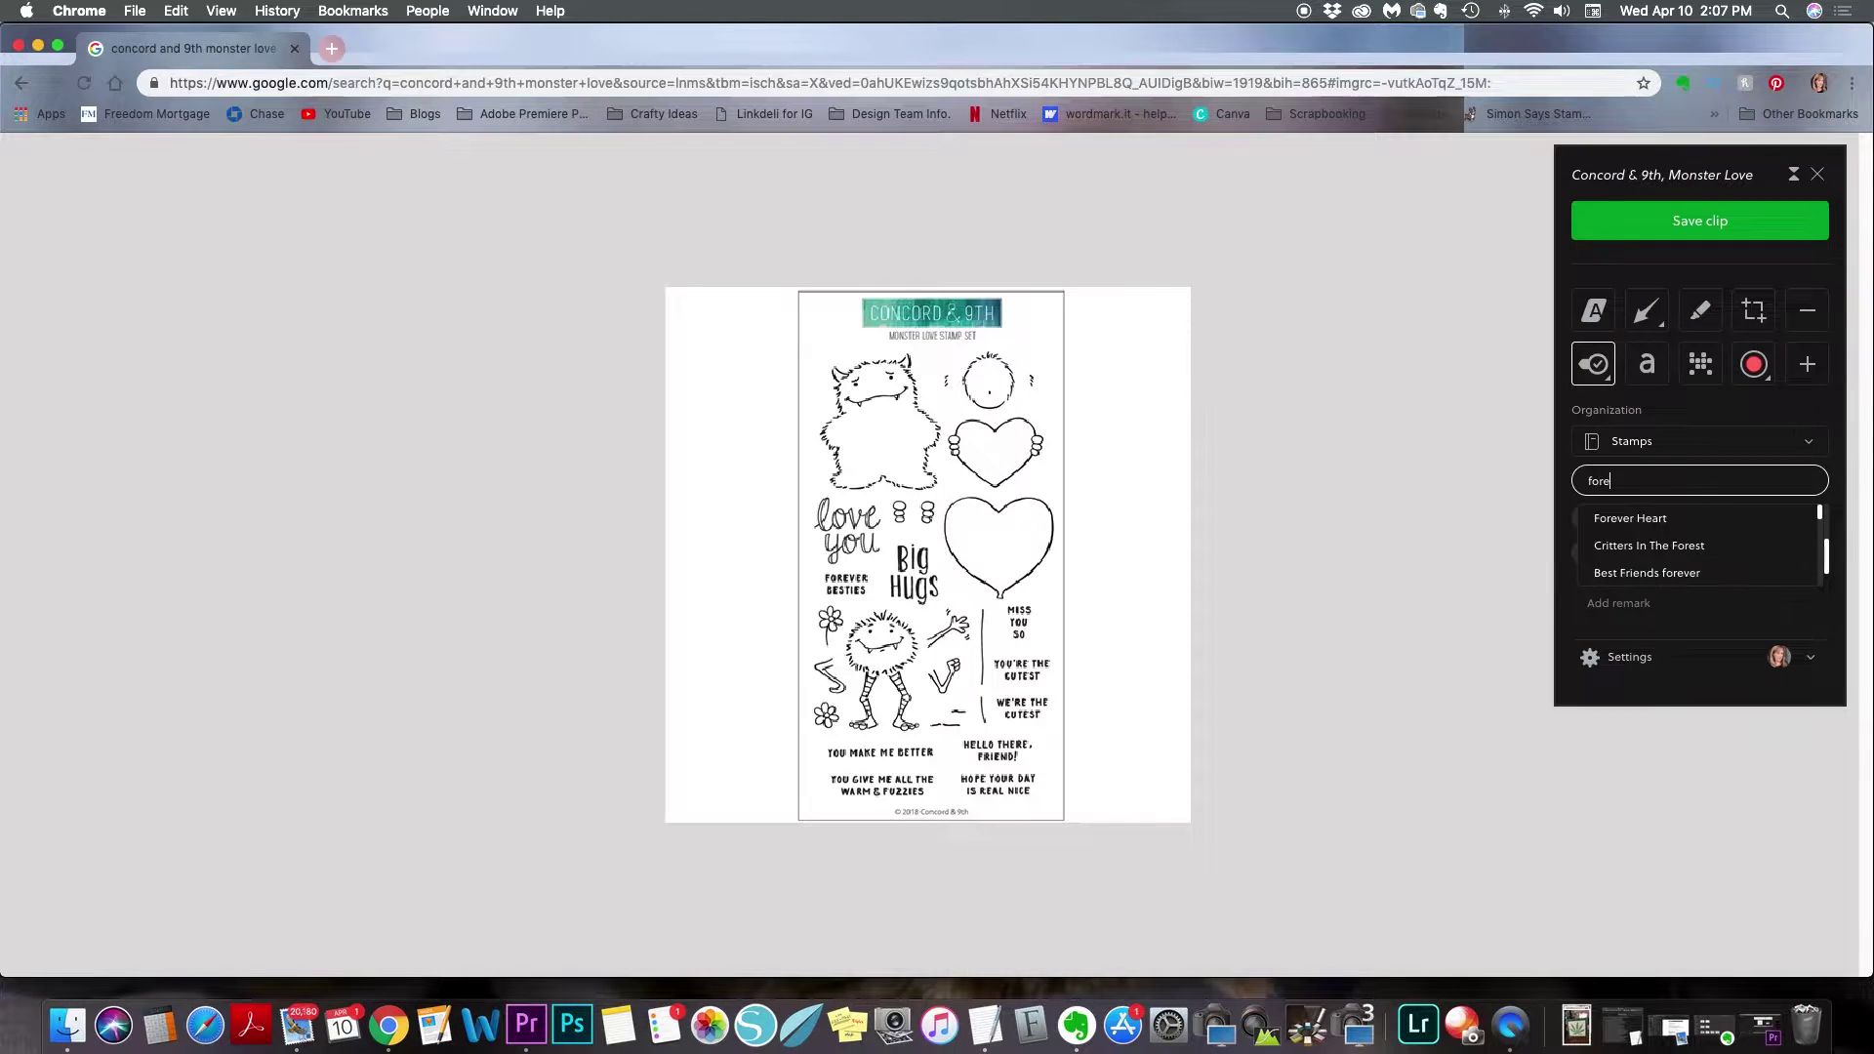
text(ver besties)
key(Return)
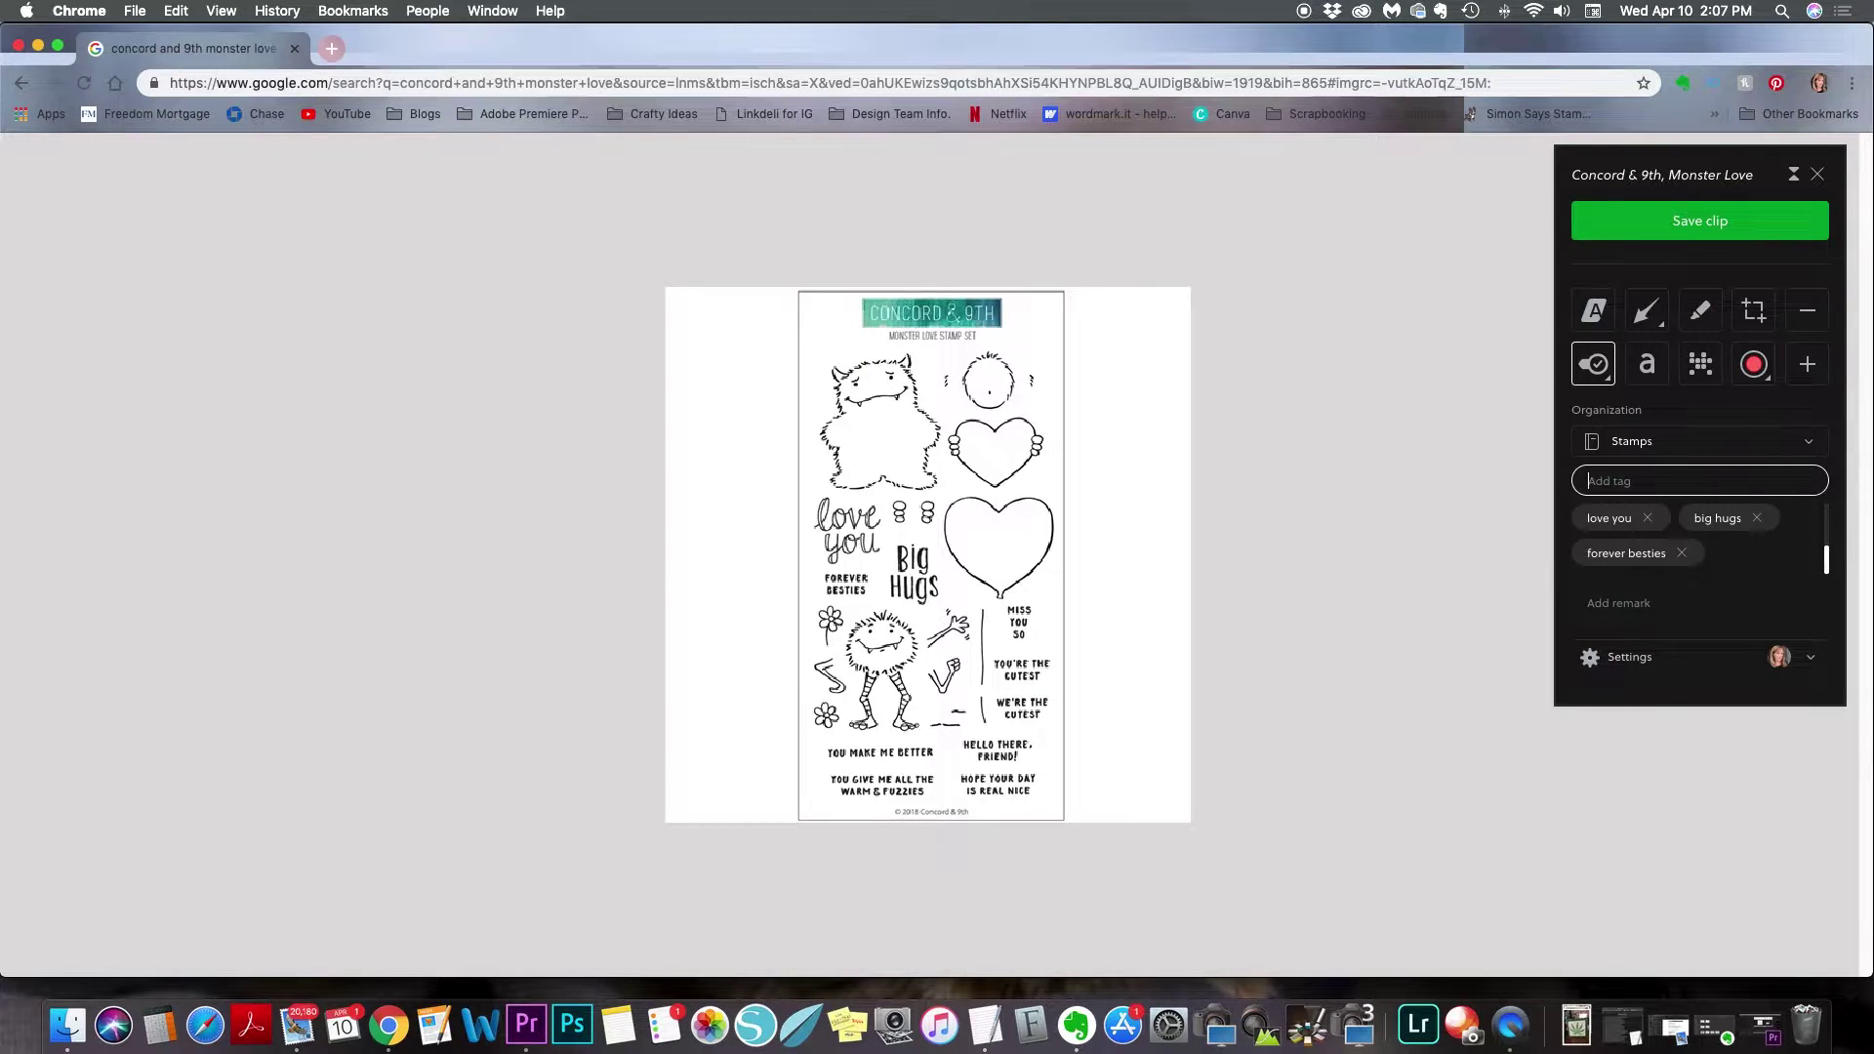
text(miss you so)
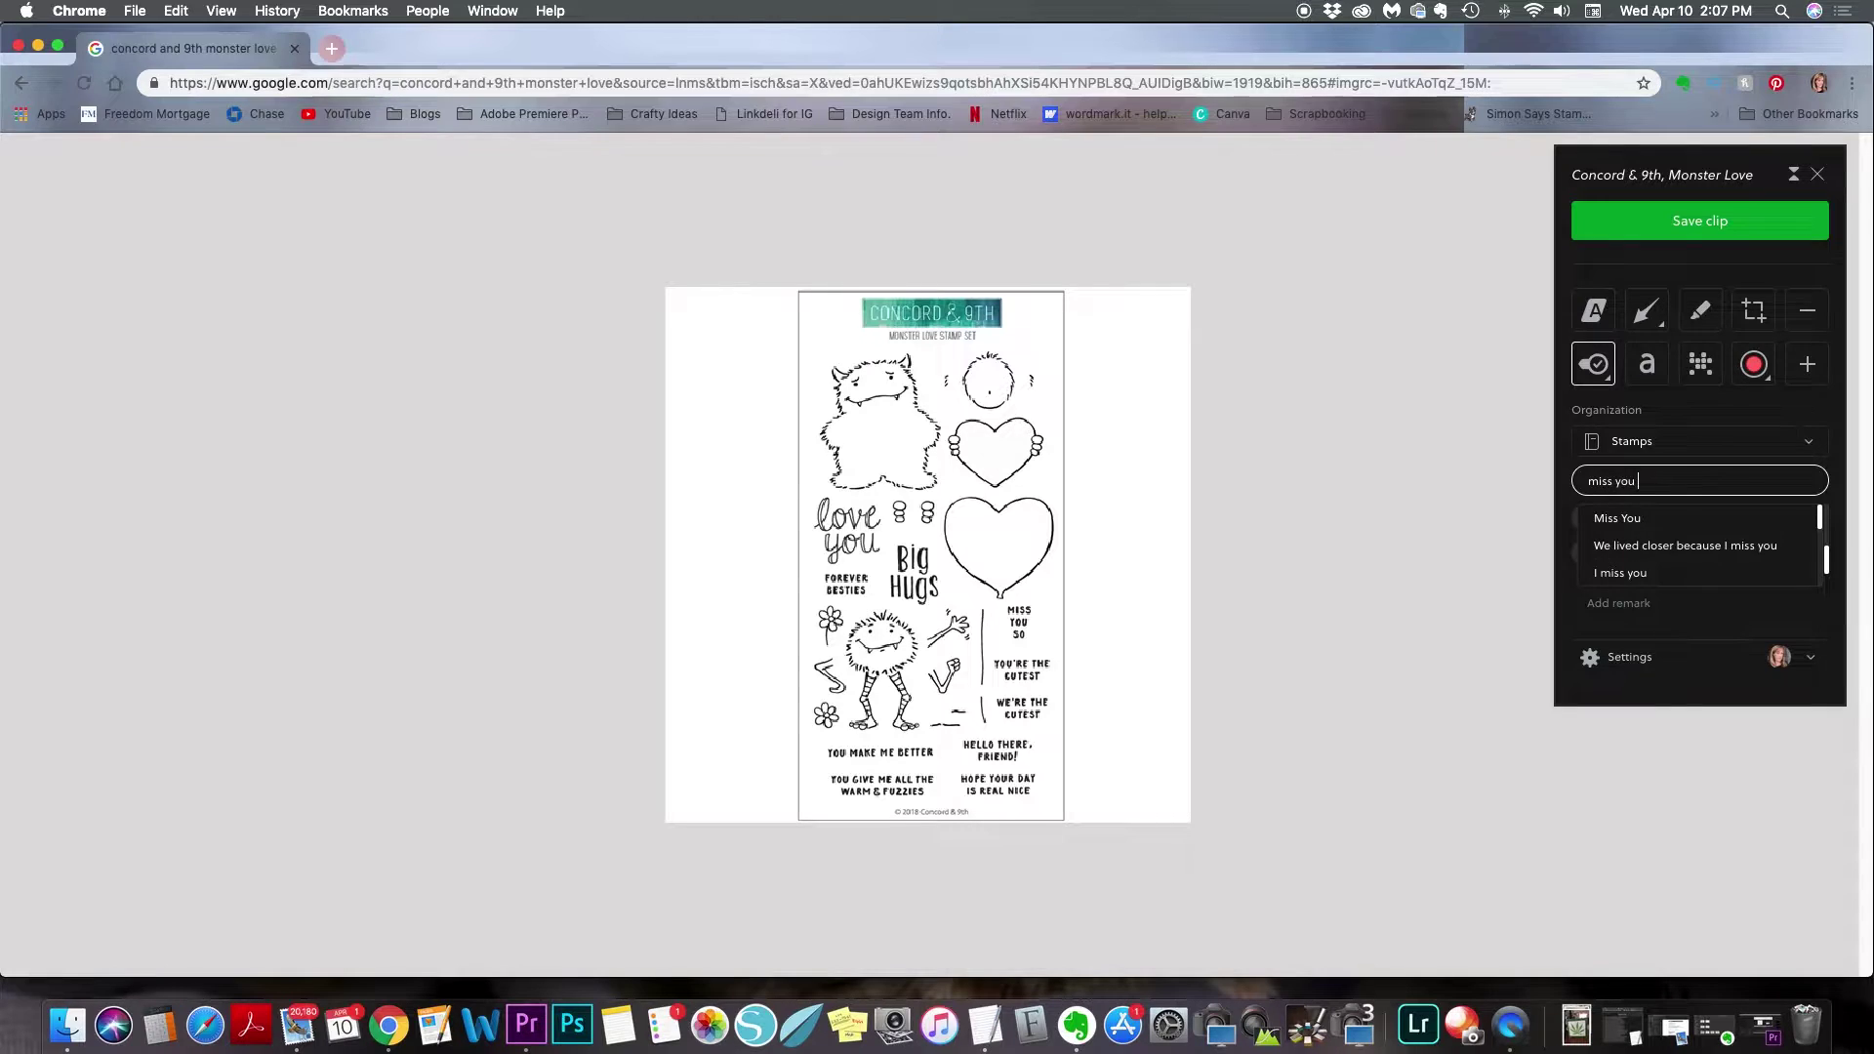
key(Return)
Step: Add tags 'you're the cutest', 'we're the cutest' and 'hello there friend'
text(you're the )
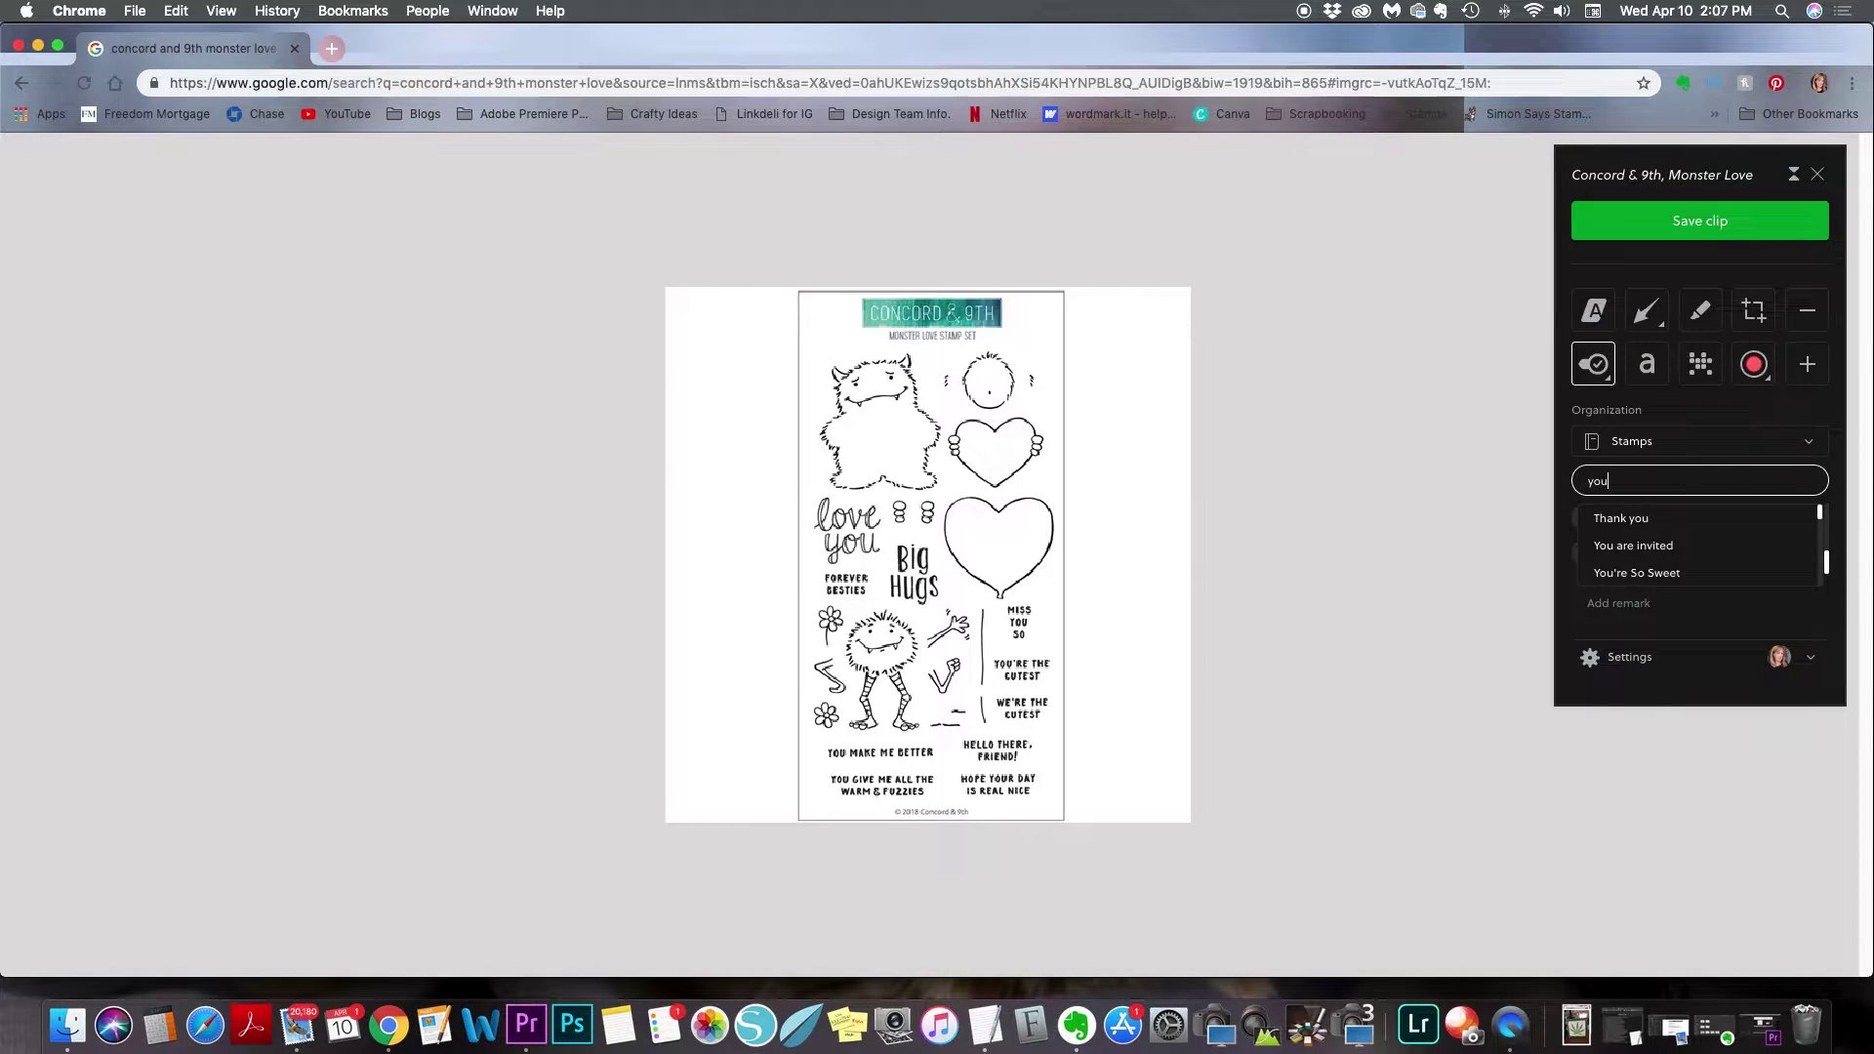
text(cutest)
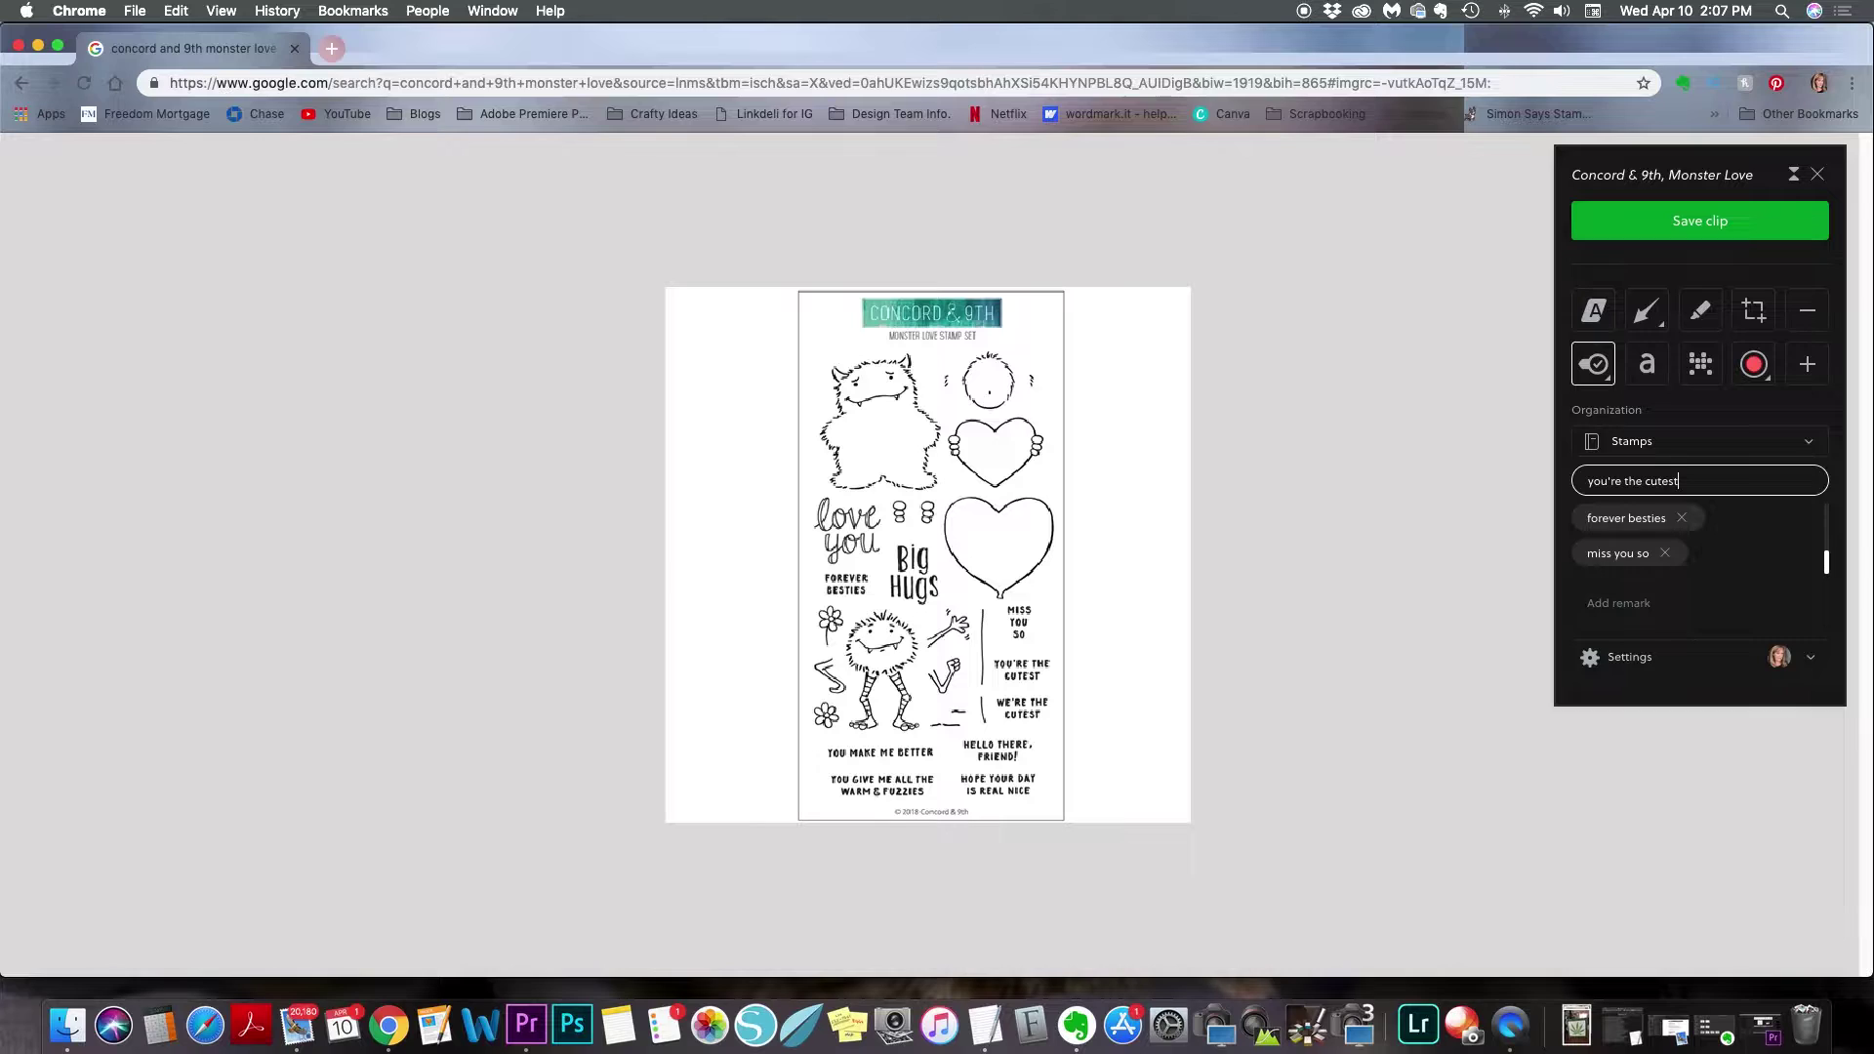
key(Return)
text(we'r)
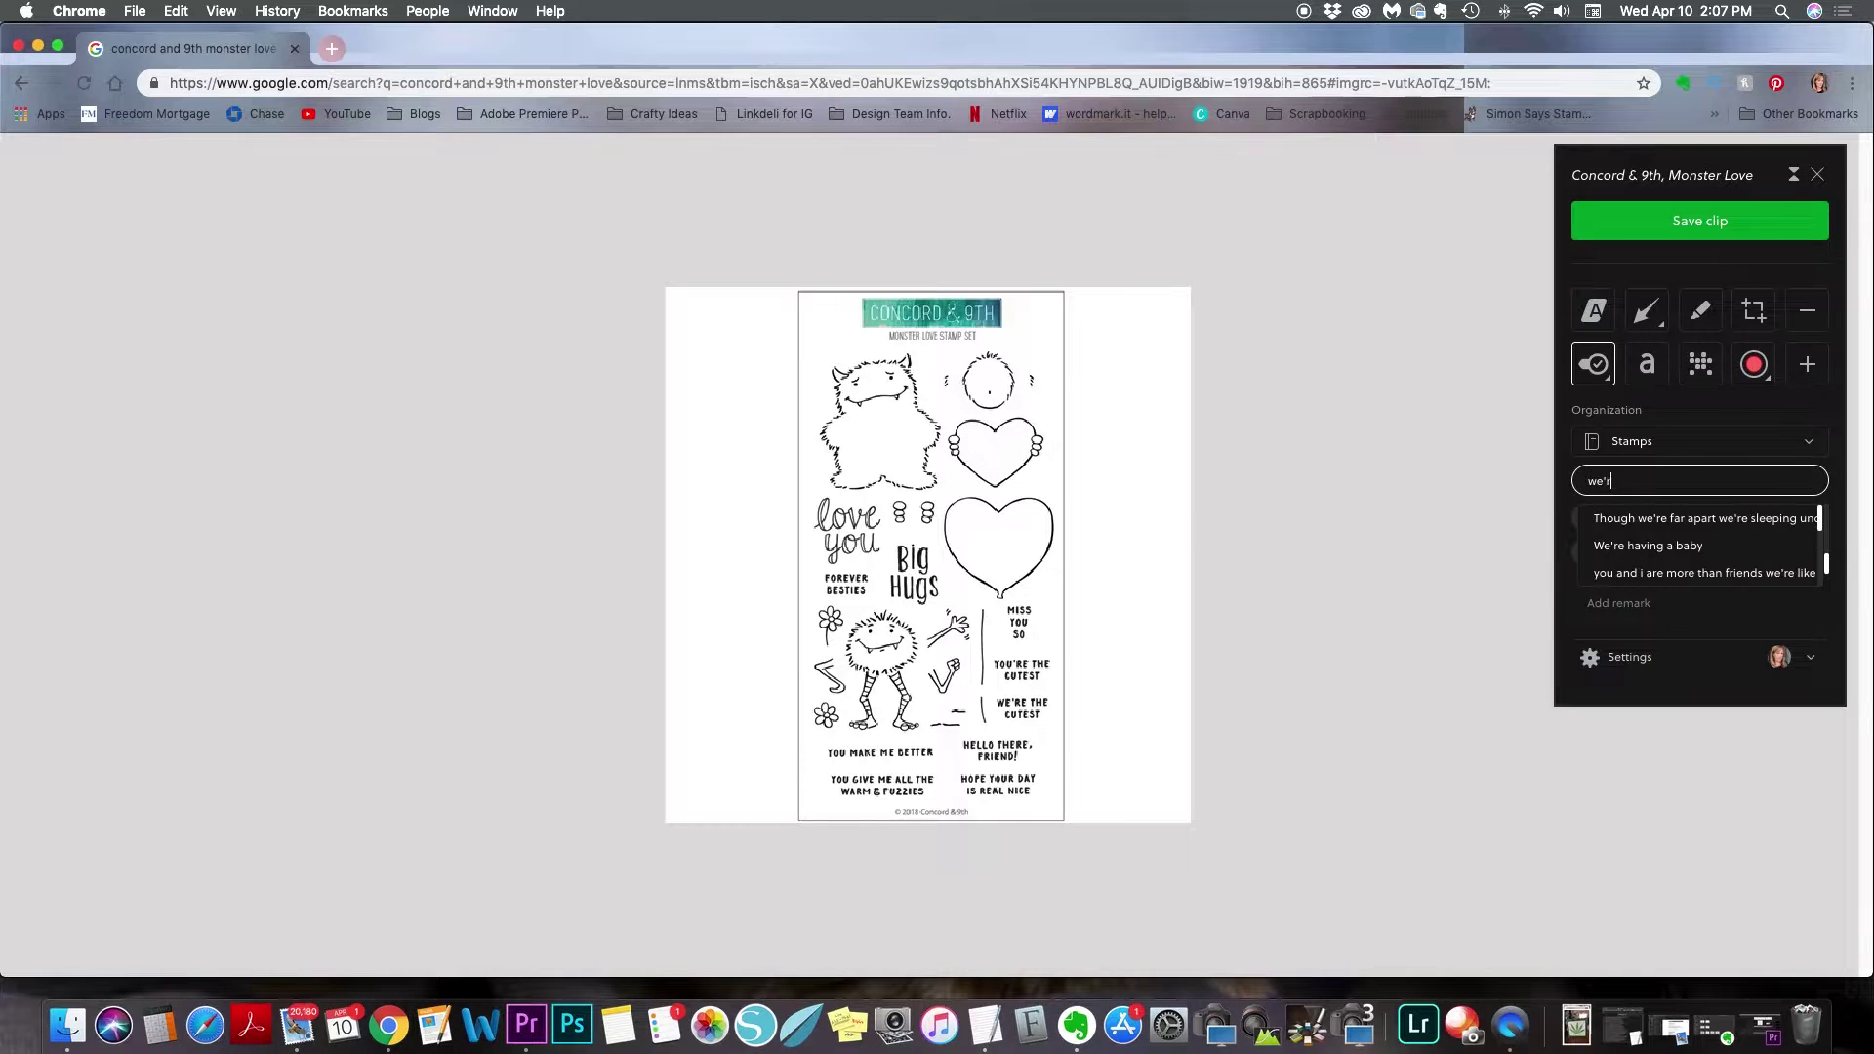
text(e the cute)
key(BackSpace)
text(test)
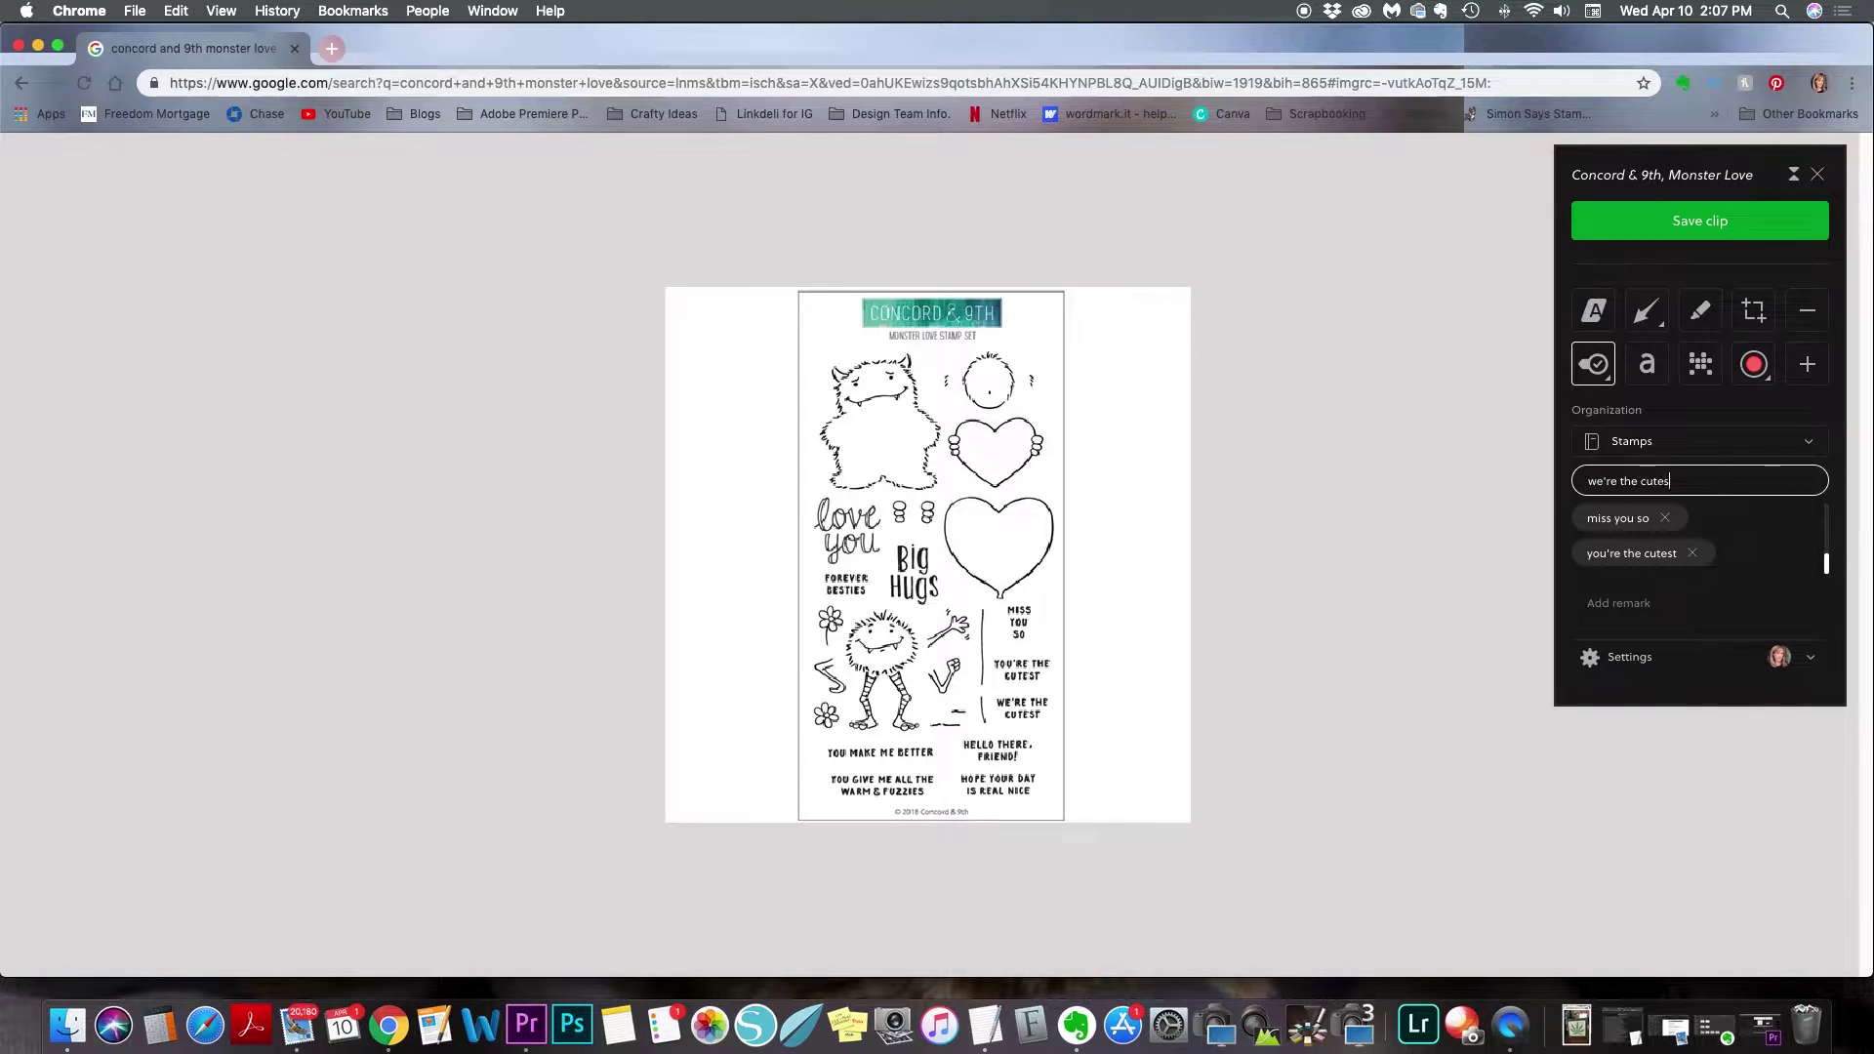
key(Return)
text(hello there fi)
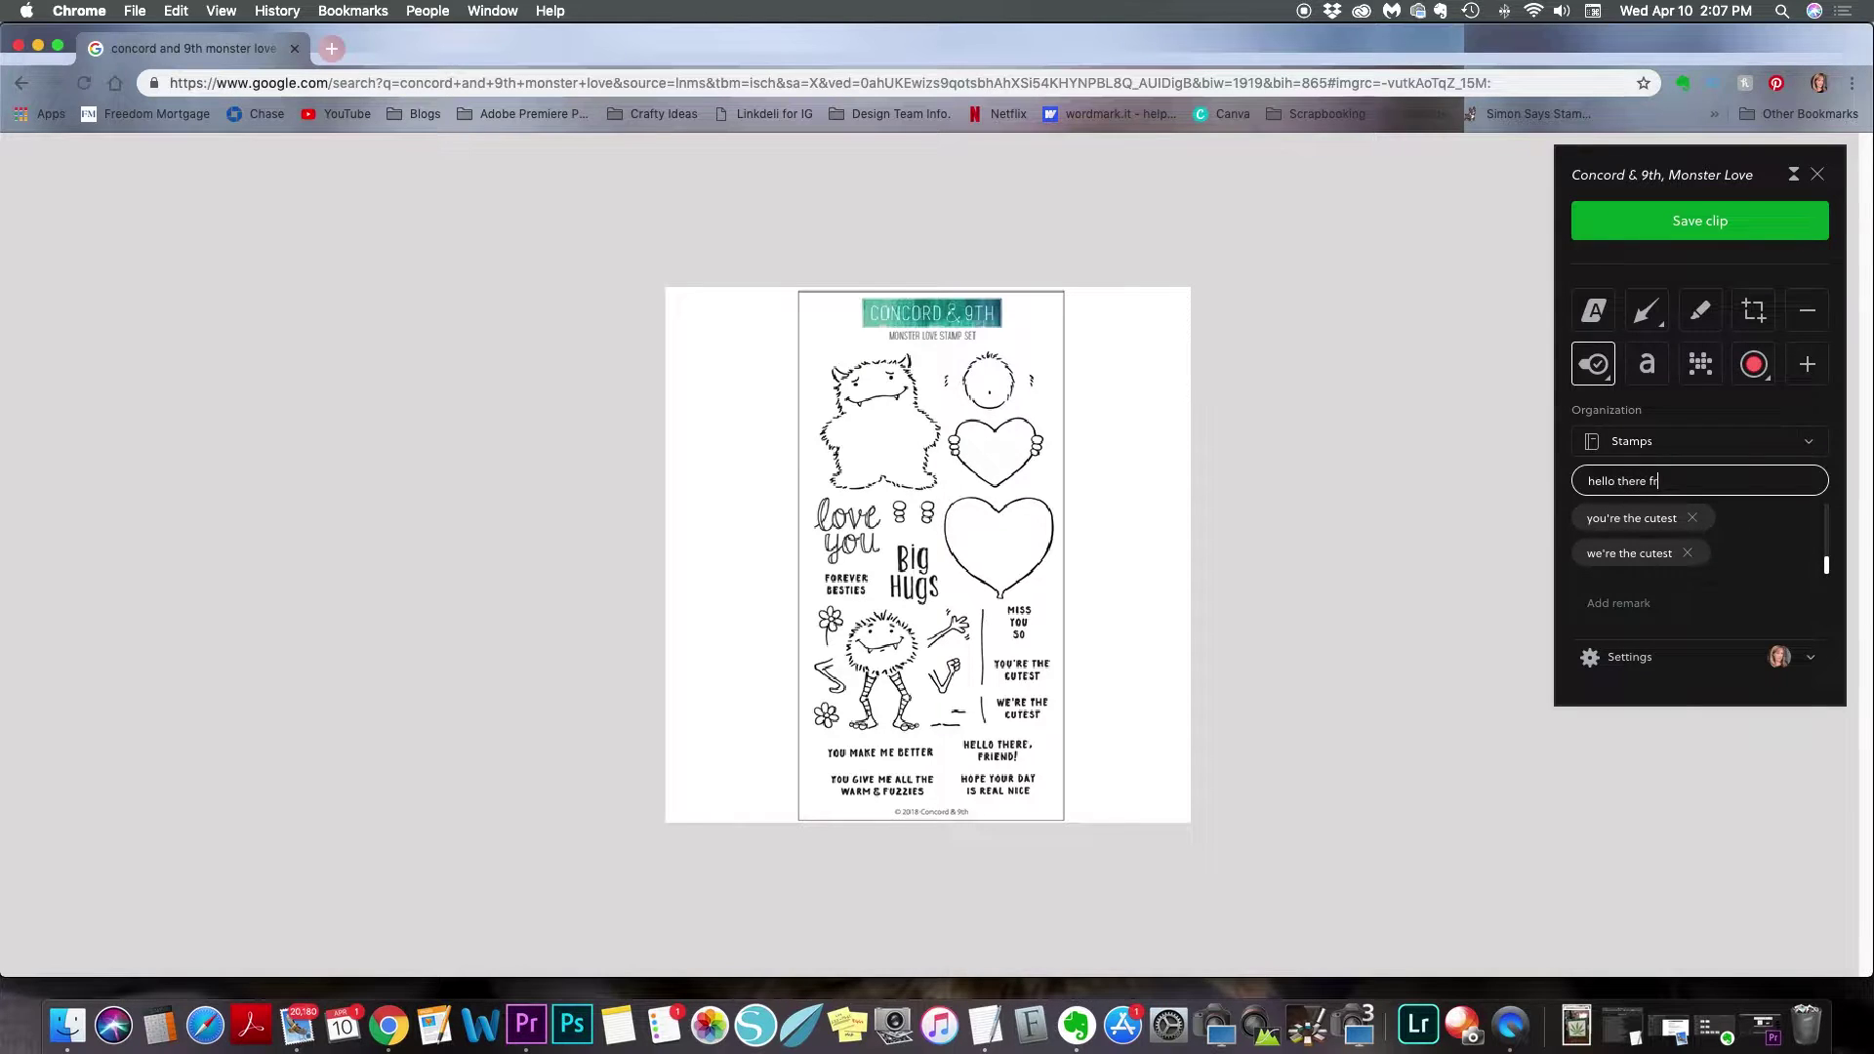
text(iend)
key(Return)
scroll(1649, 546, up, 3)
Step: Draft and then discard a 'coordinating die' remark, and save the clip to Stamps
scroll(1659, 566, down, 2)
click(1628, 606)
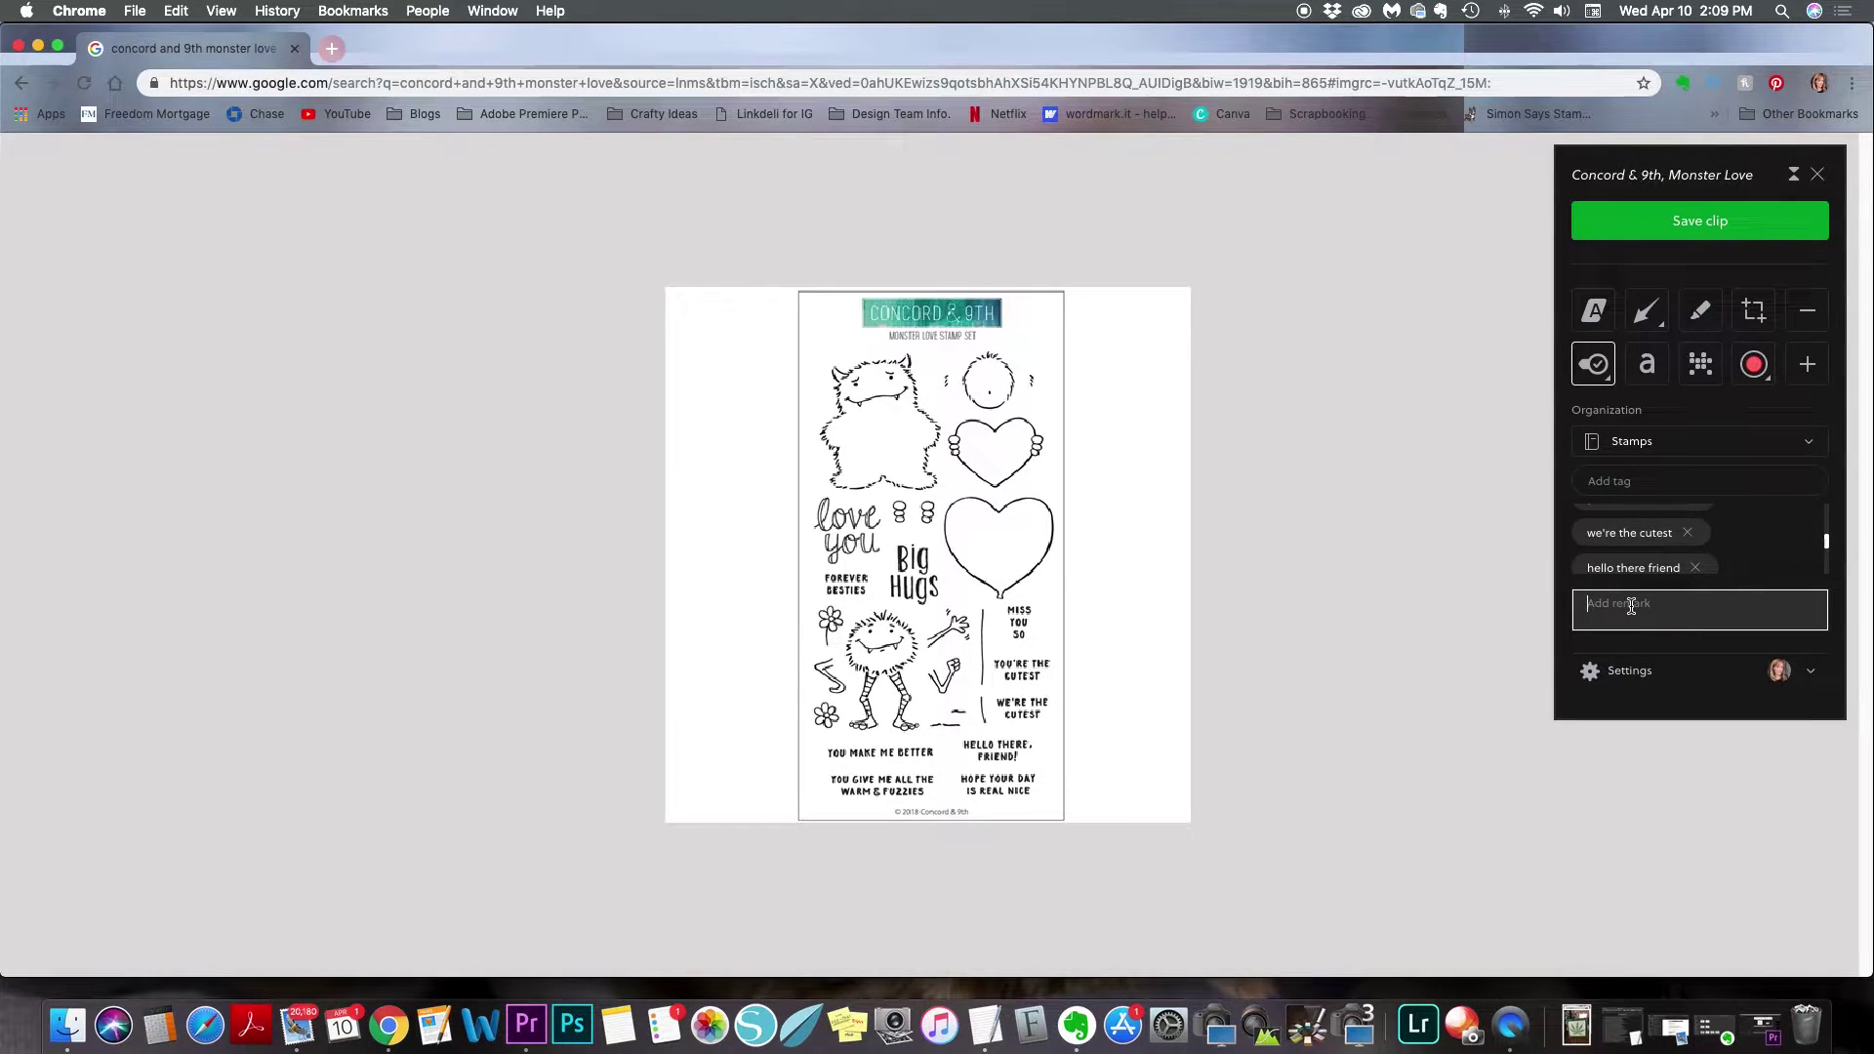
text(coordinates with ...)
drag(1703, 602, 1587, 602)
text(have matchin)
key(BackSpace)
key(BackSpace)
key(BackSpace)
key(BackSpace)
text(coordinating die)
key(BackSpace)
key(BackSpace)
key(BackSpace)
key(BackSpace)
key(BackSpace)
key(BackSpace)
key(BackSpace)
key(BackSpace)
click(1701, 224)
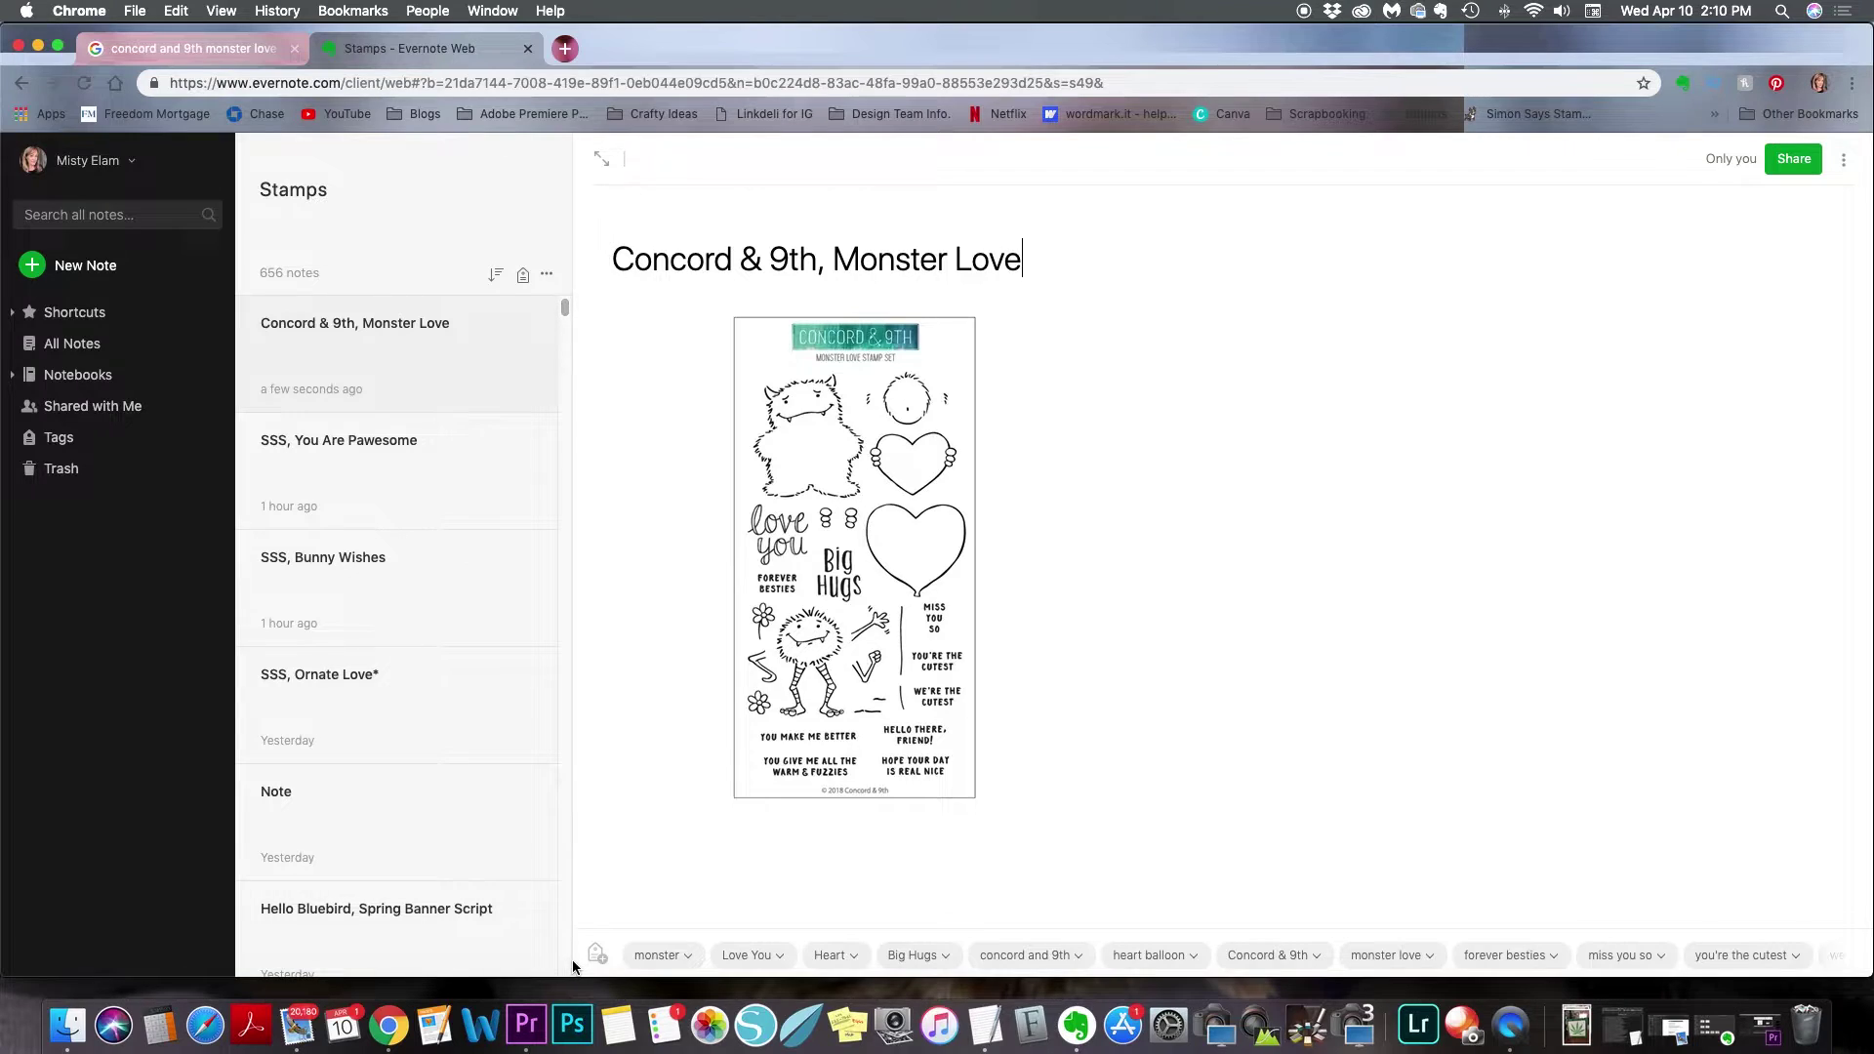
Step: Scroll through the new Monster Love note in Evernote Web, then switch to the Evernote desktop app
scroll(573, 966, down, 10)
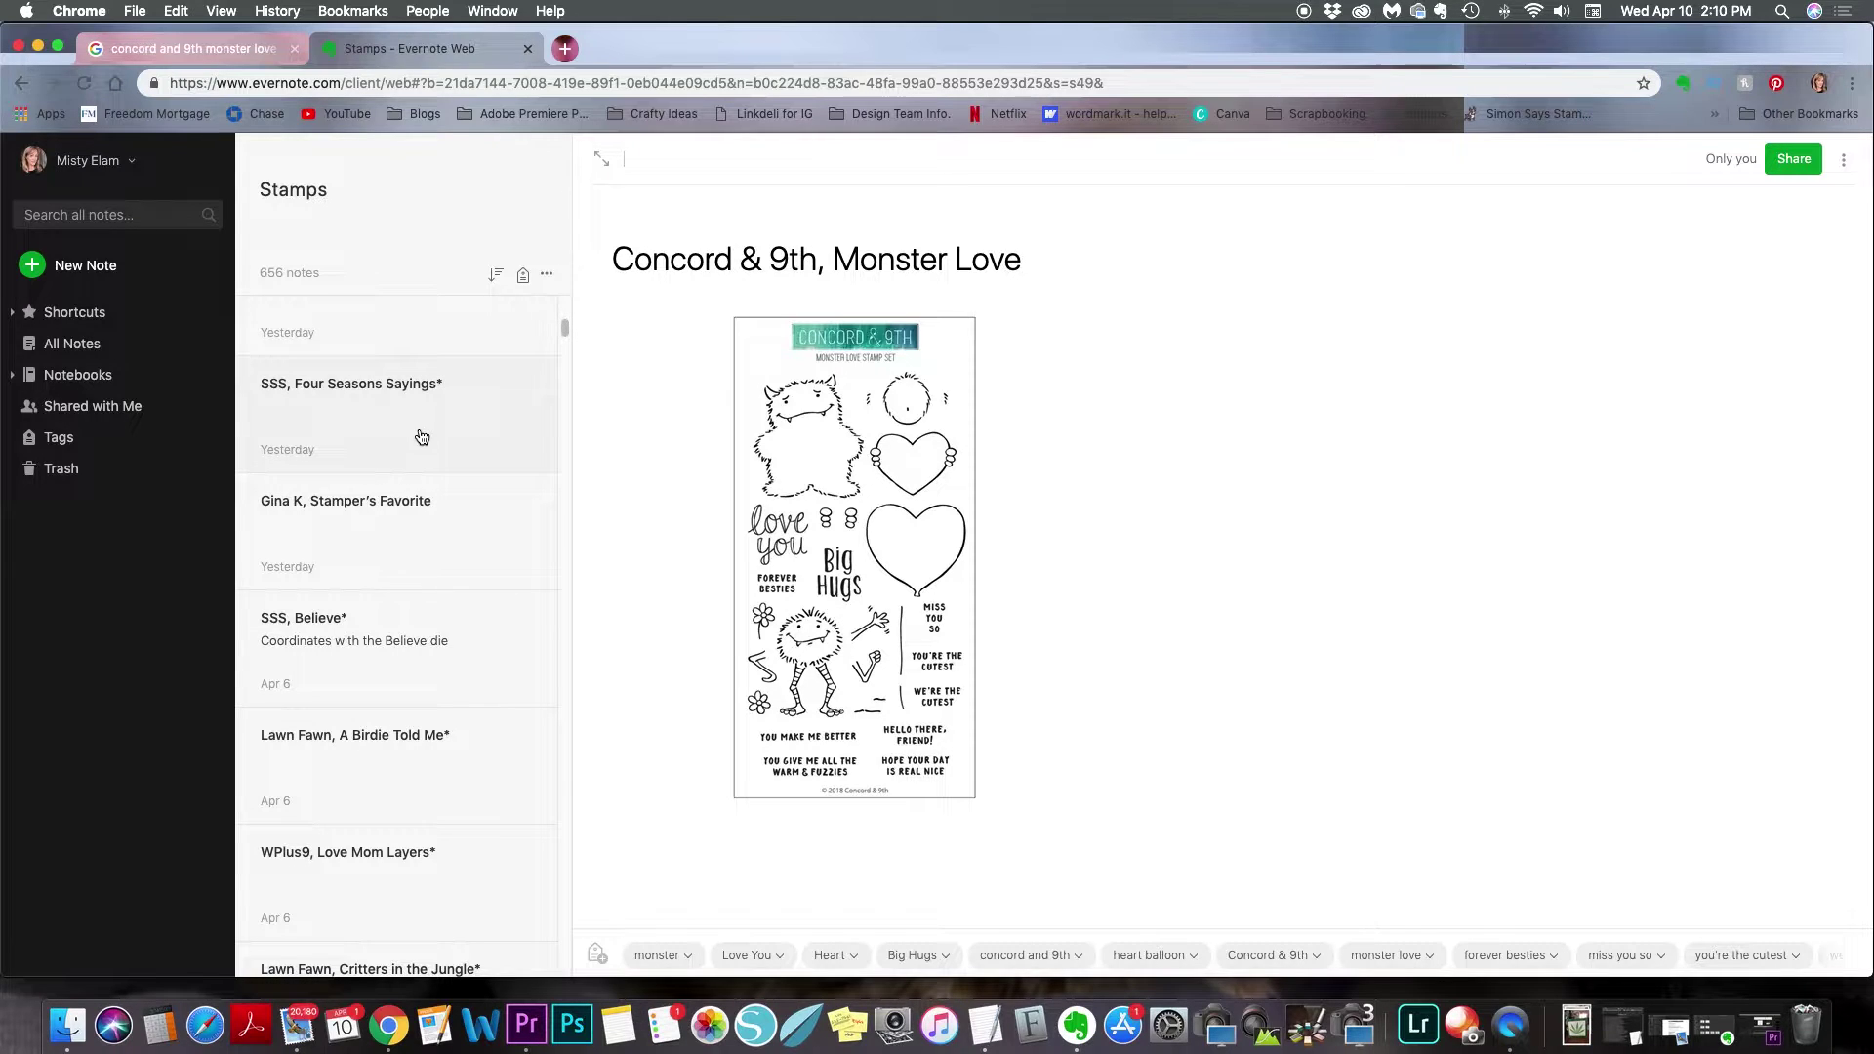
scroll(429, 436, down, 2)
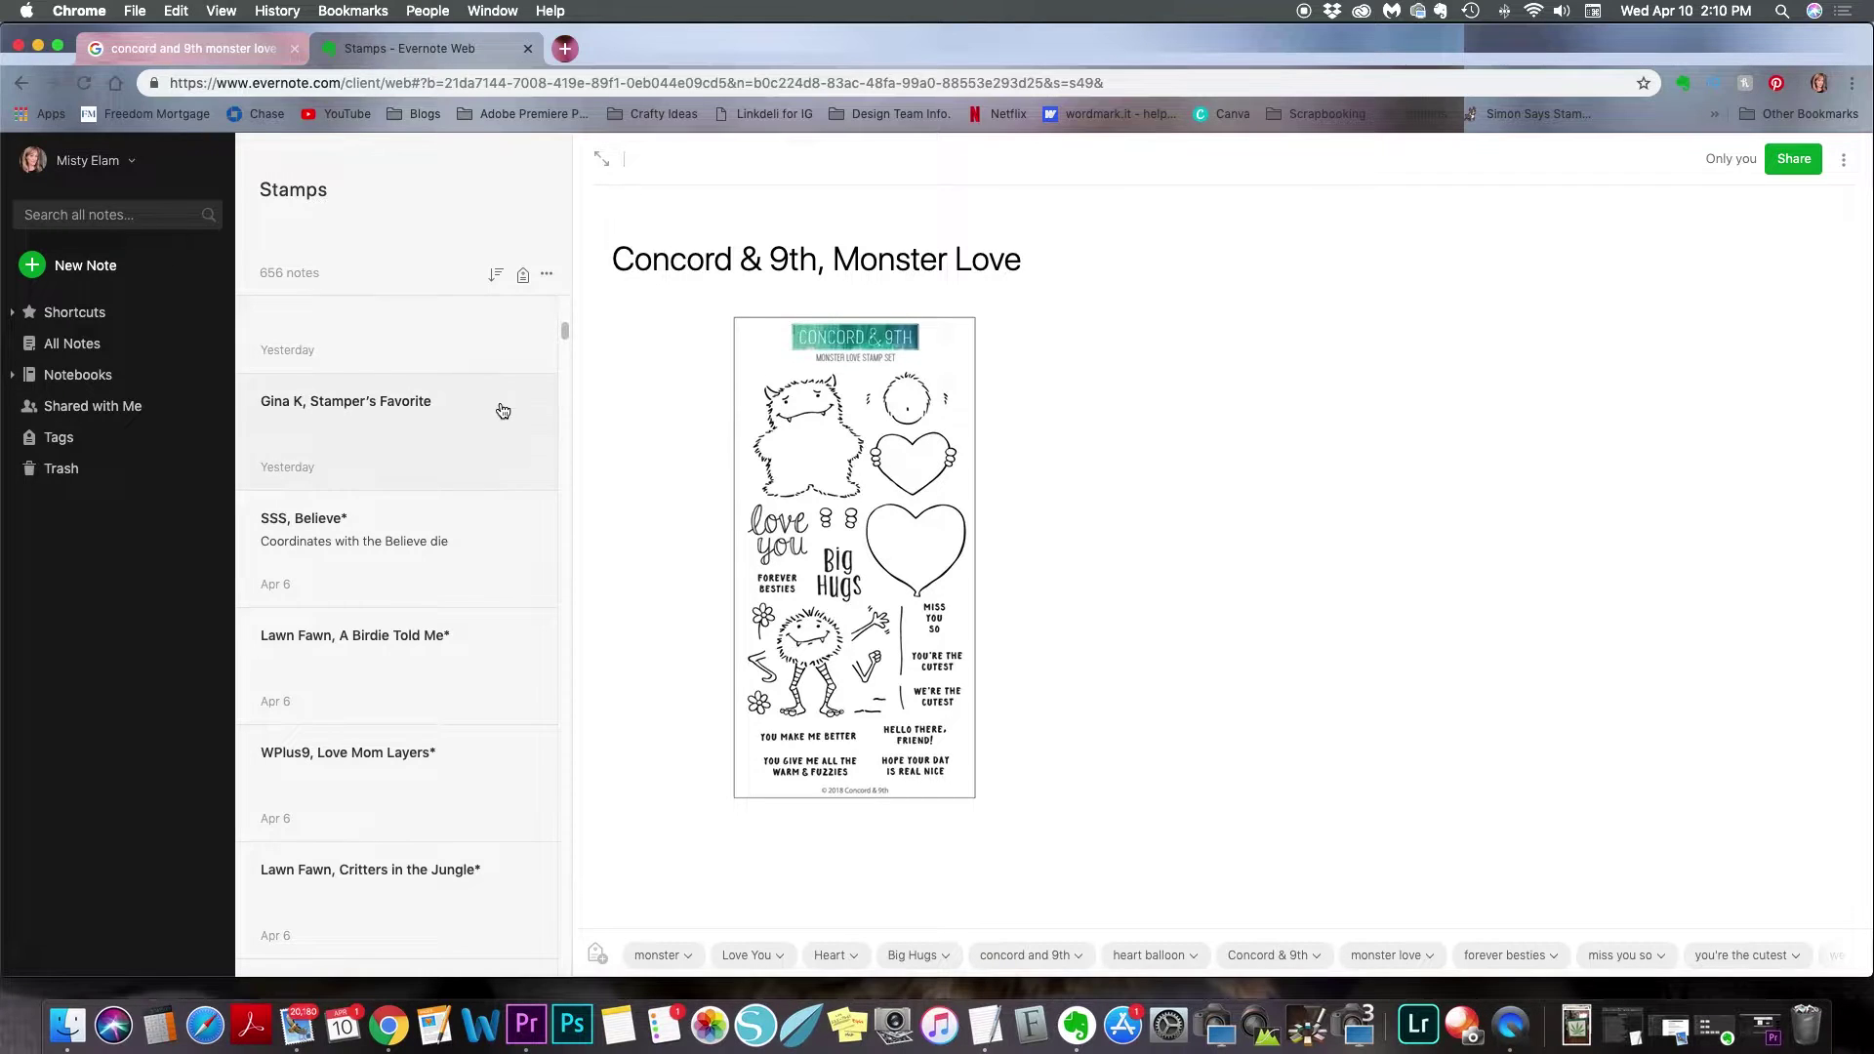
scroll(501, 404, up, 1)
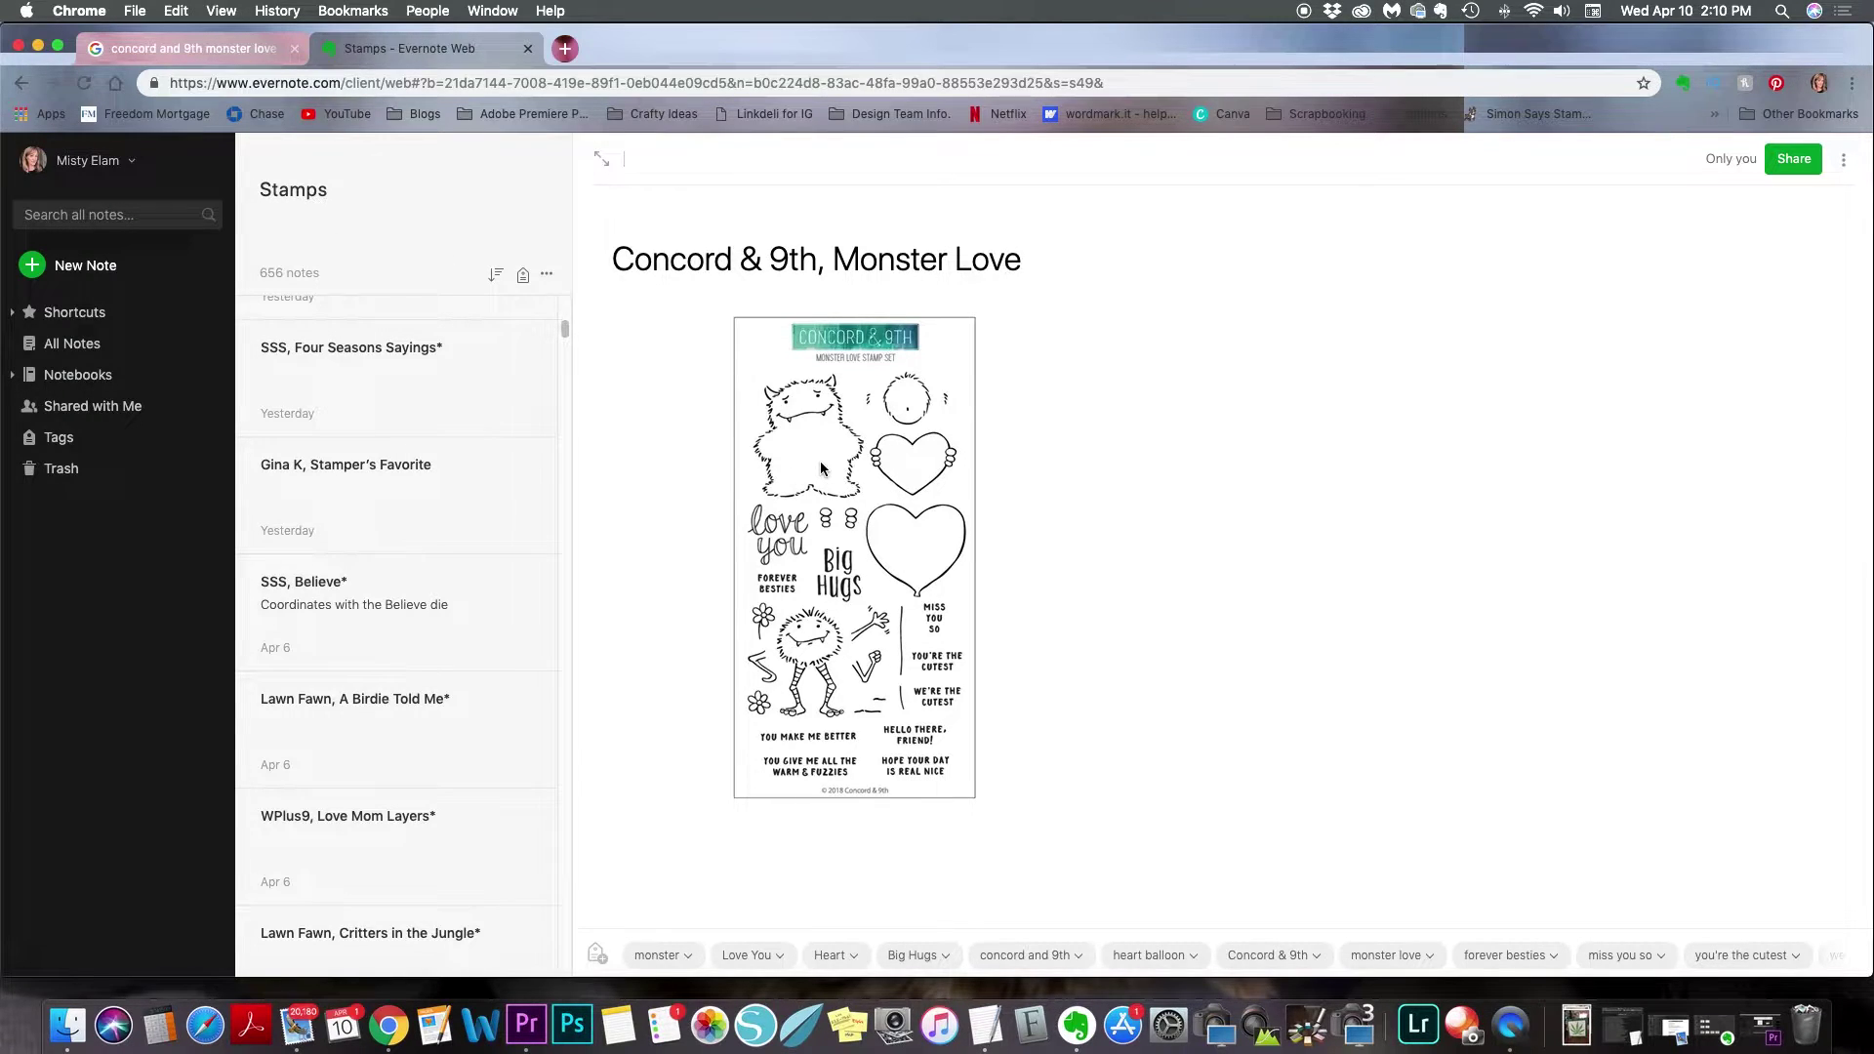
scroll(565, 336, up, 2)
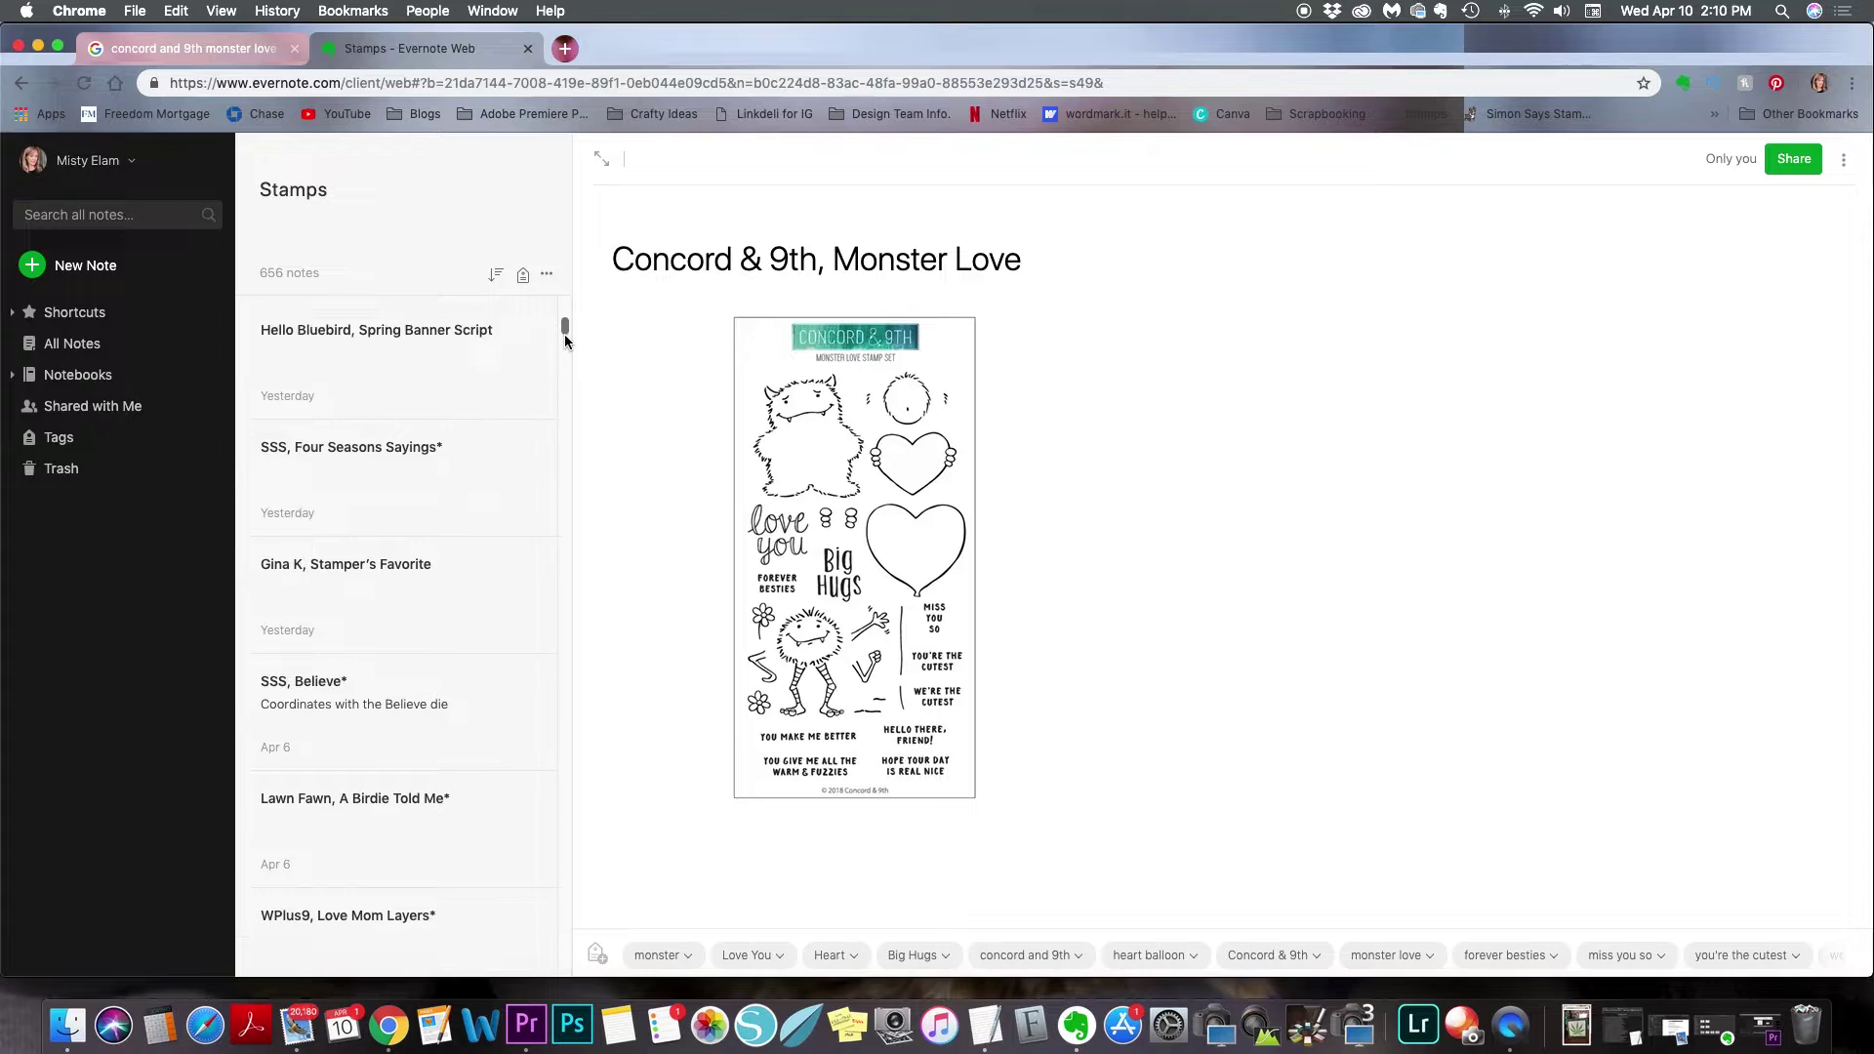
scroll(518, 366, up, 4)
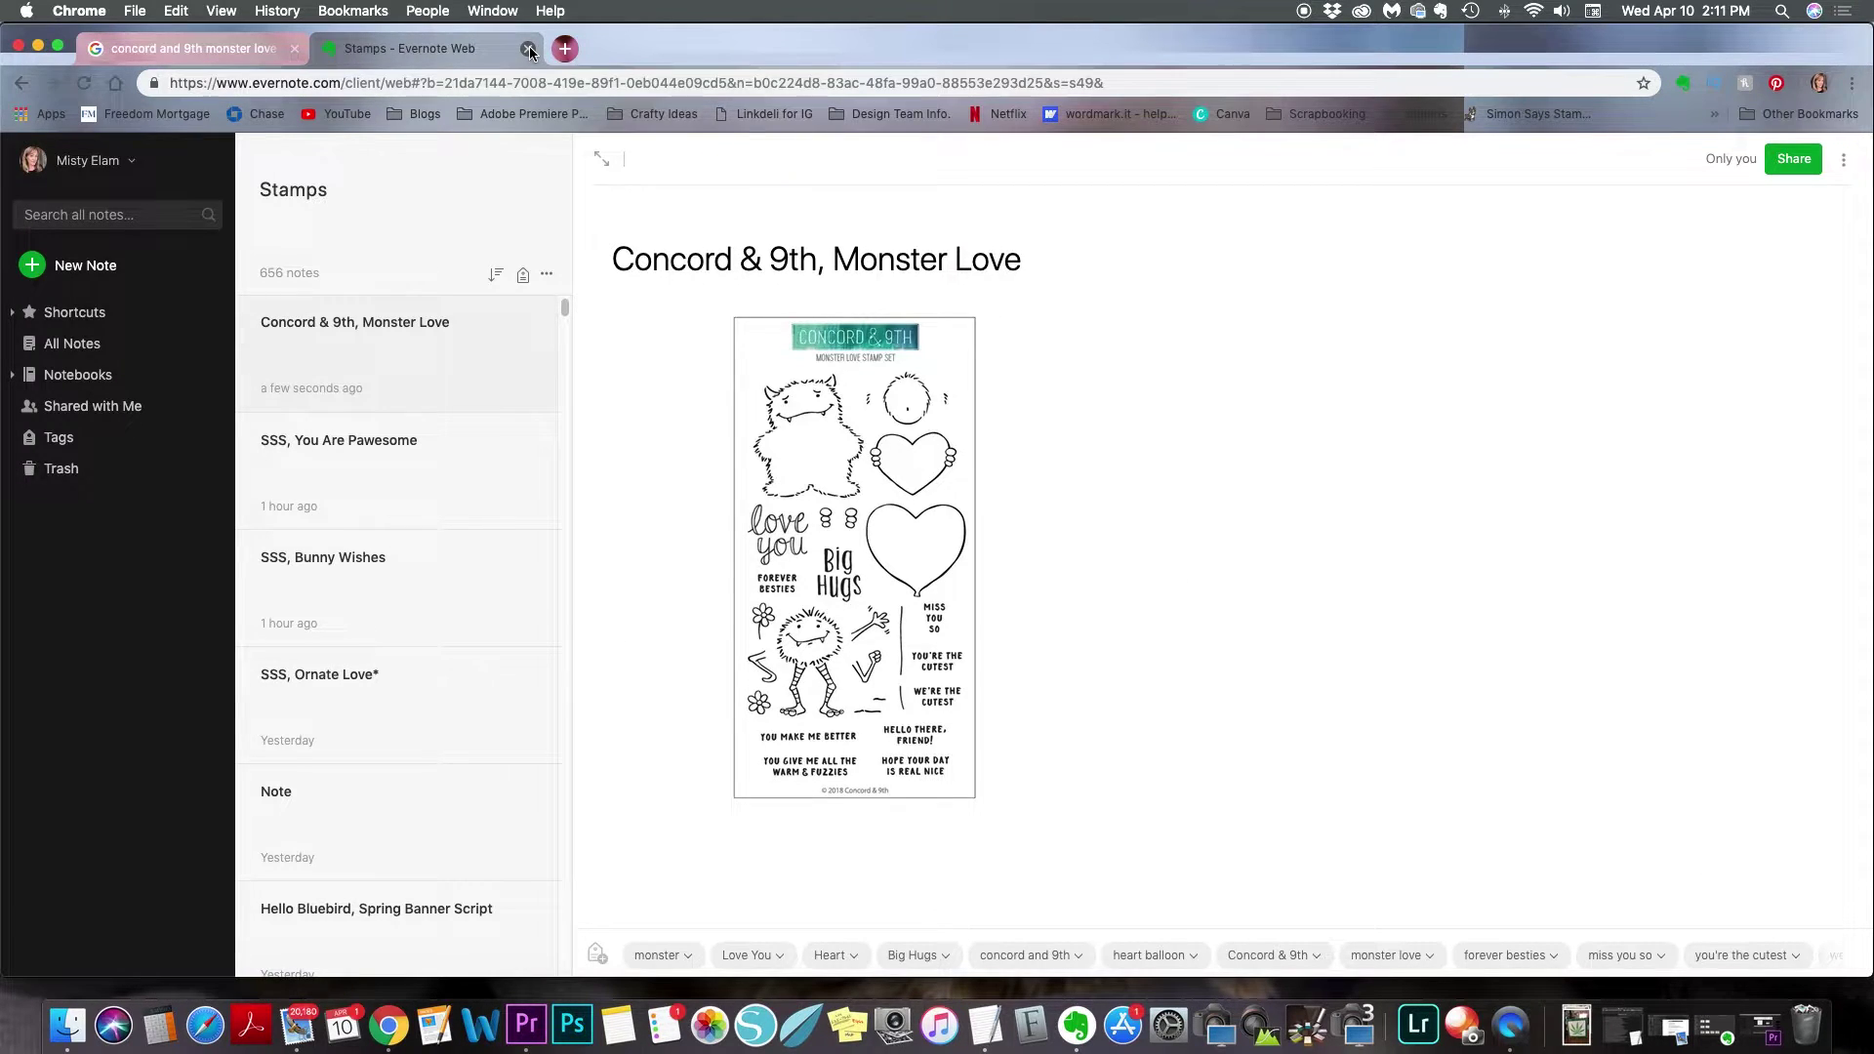
click(1076, 1026)
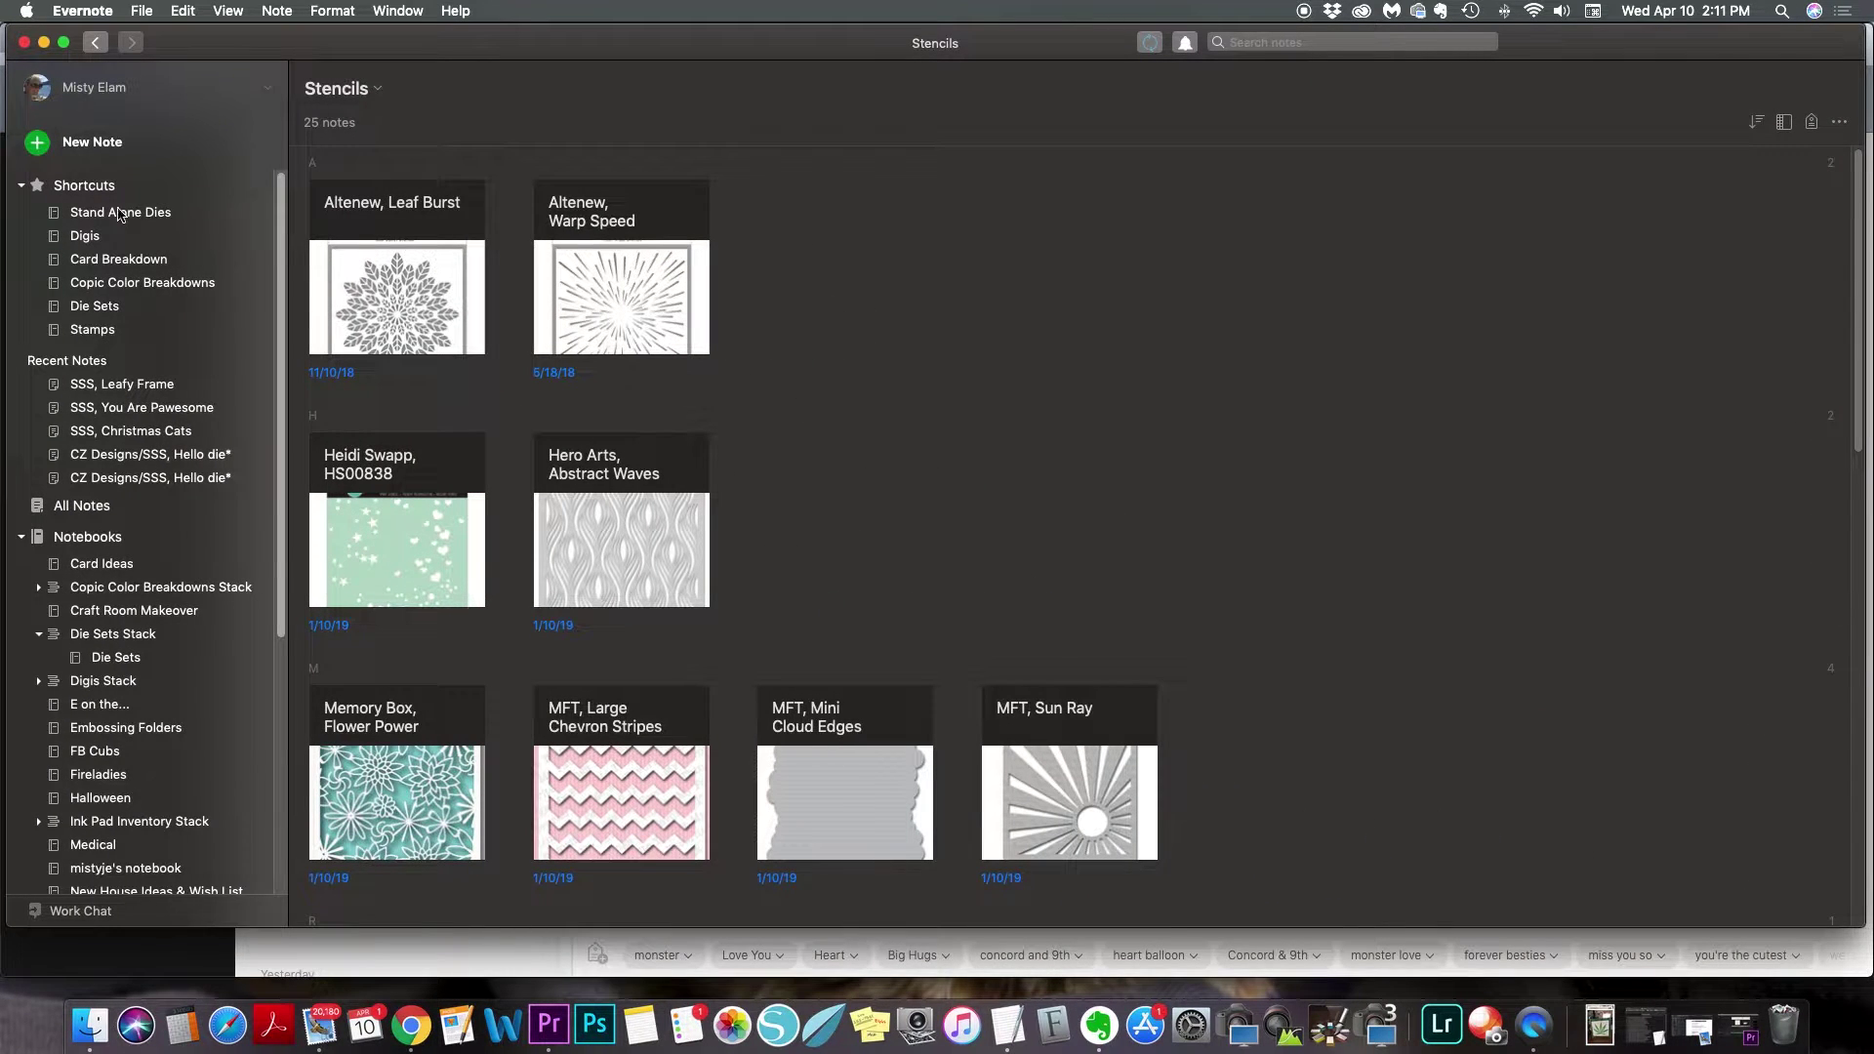
Step: Sync, search the Stamps notebook for 'monster love', and open the found note in its own window
click(92, 332)
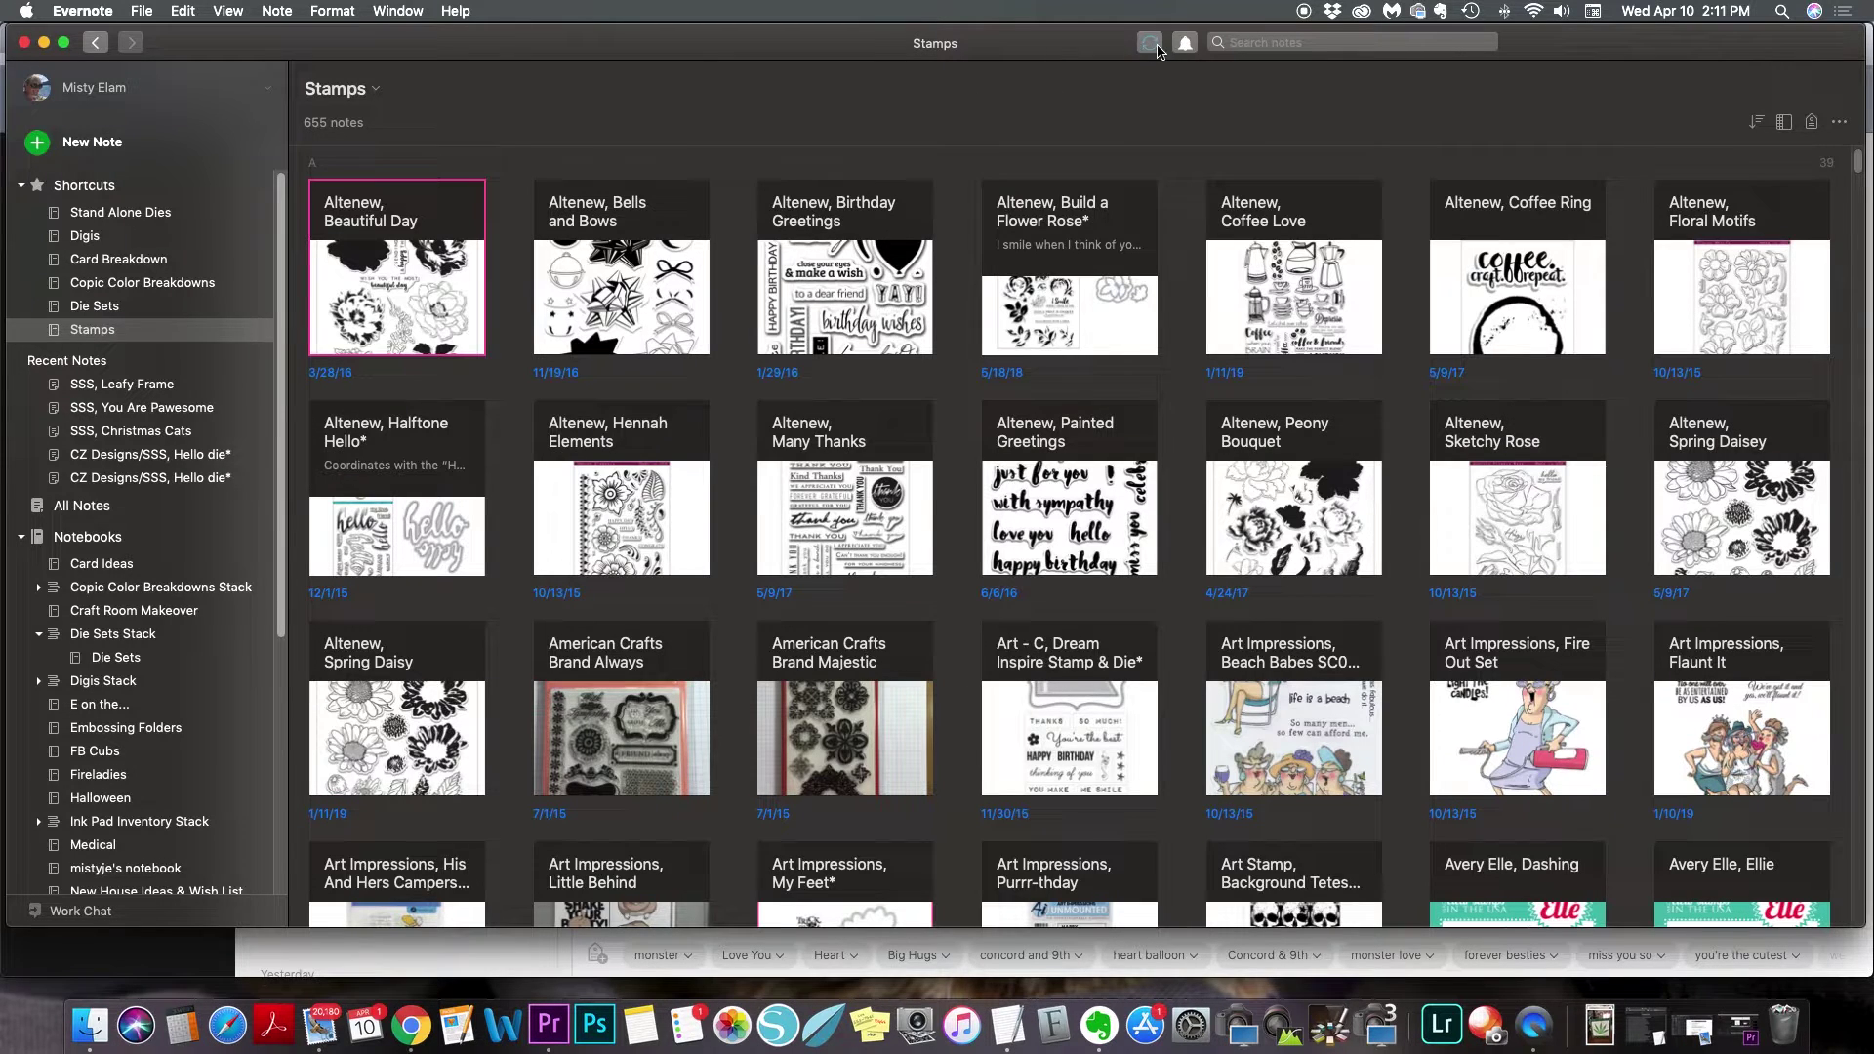
click(1151, 44)
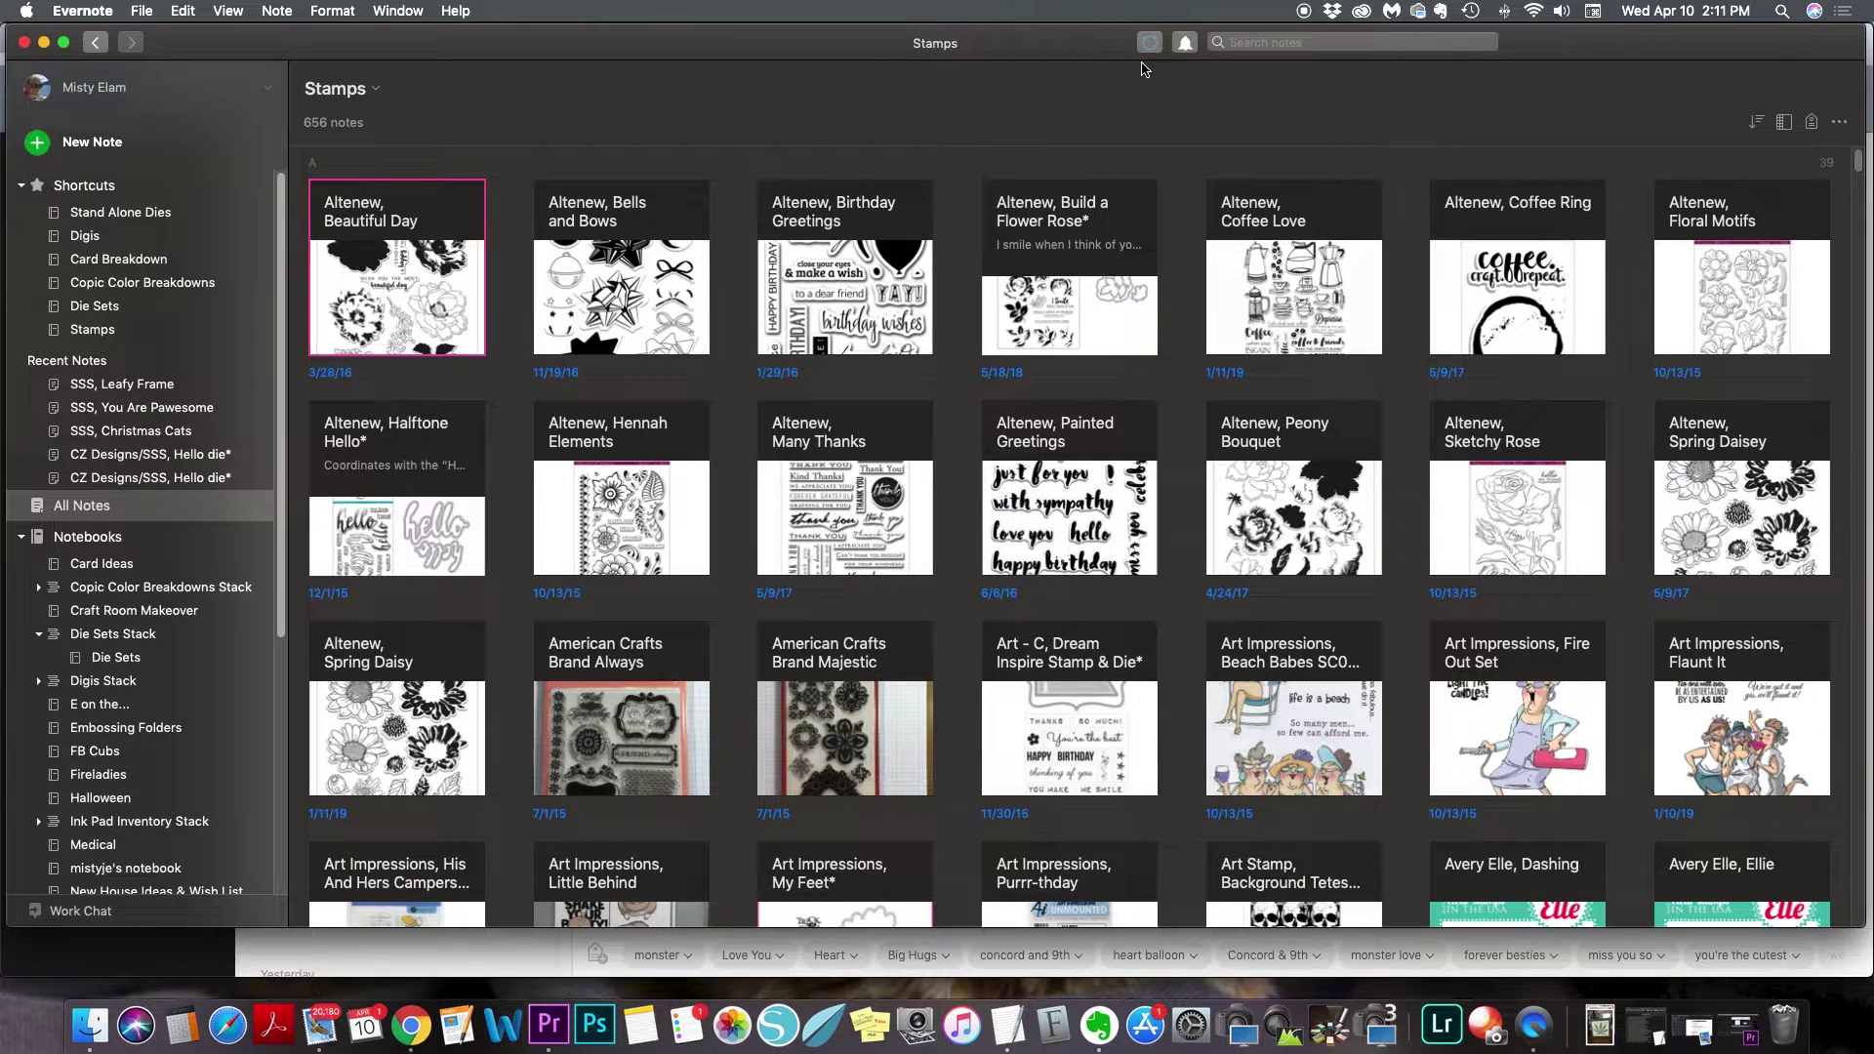
click(1250, 43)
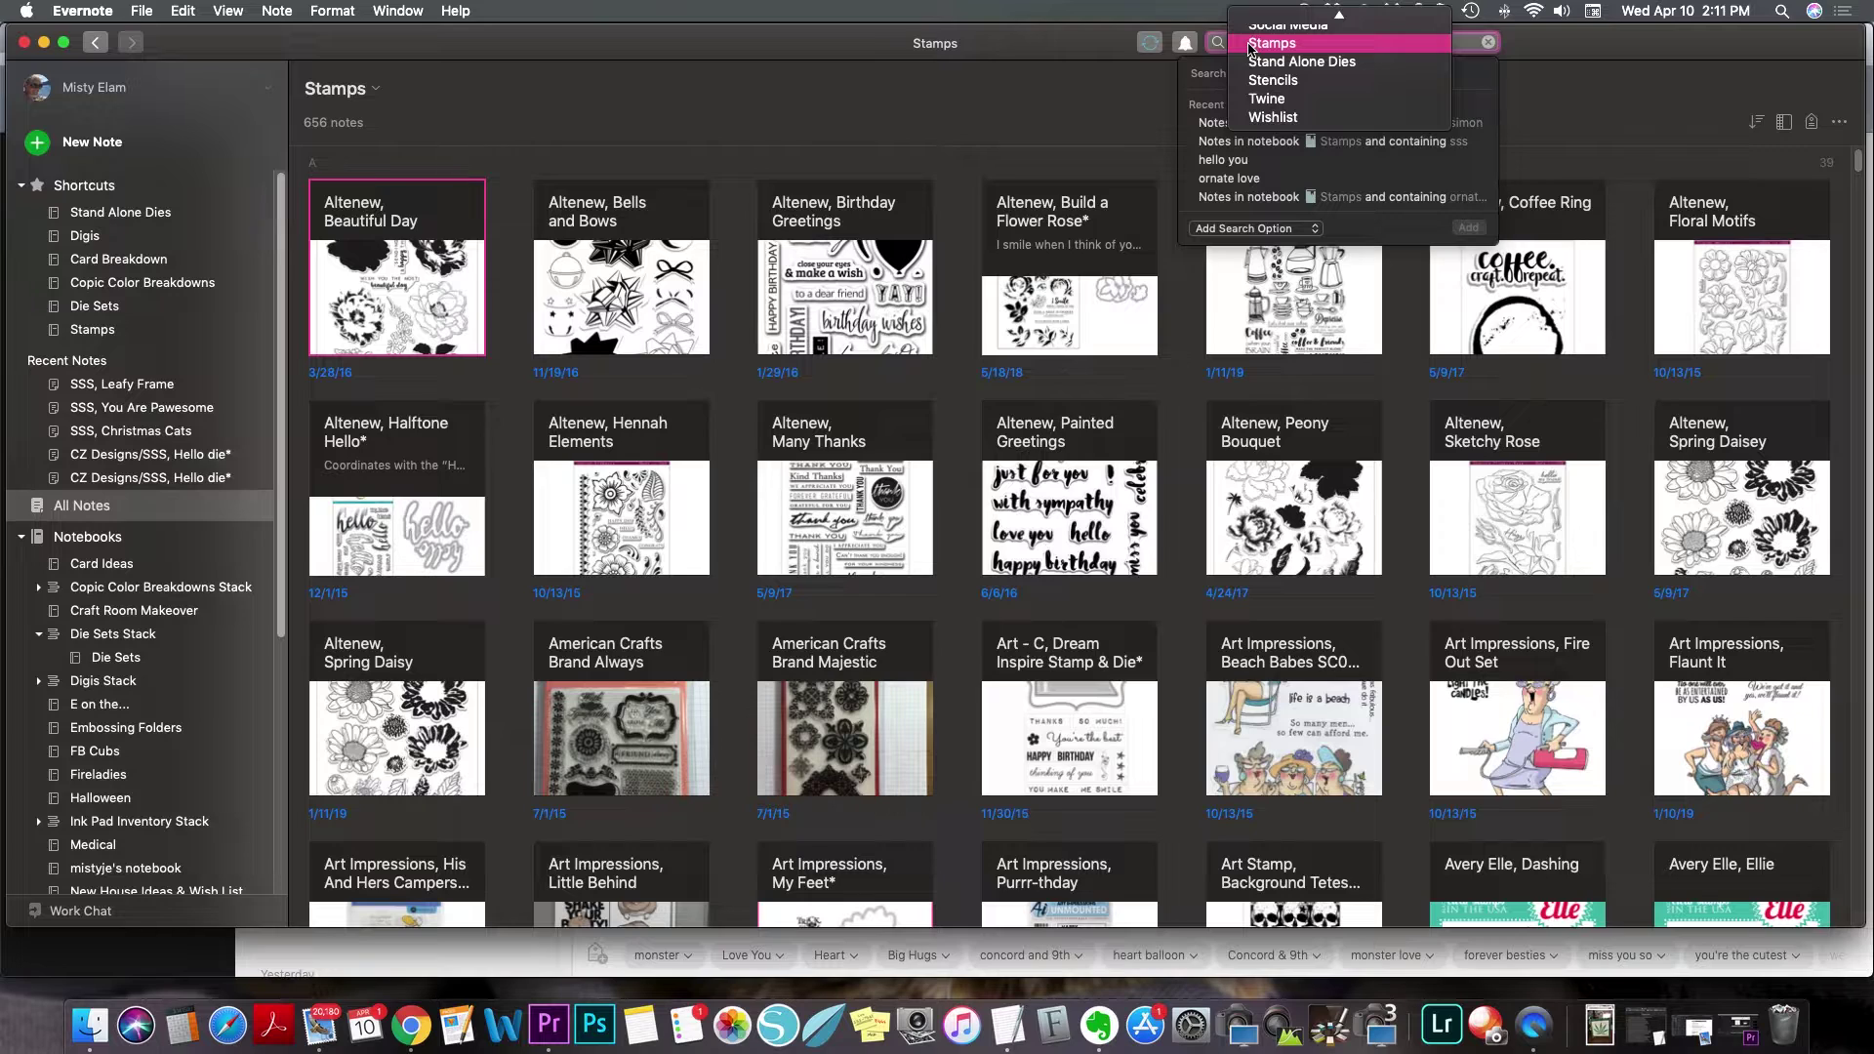
mouse_move(1283, 20)
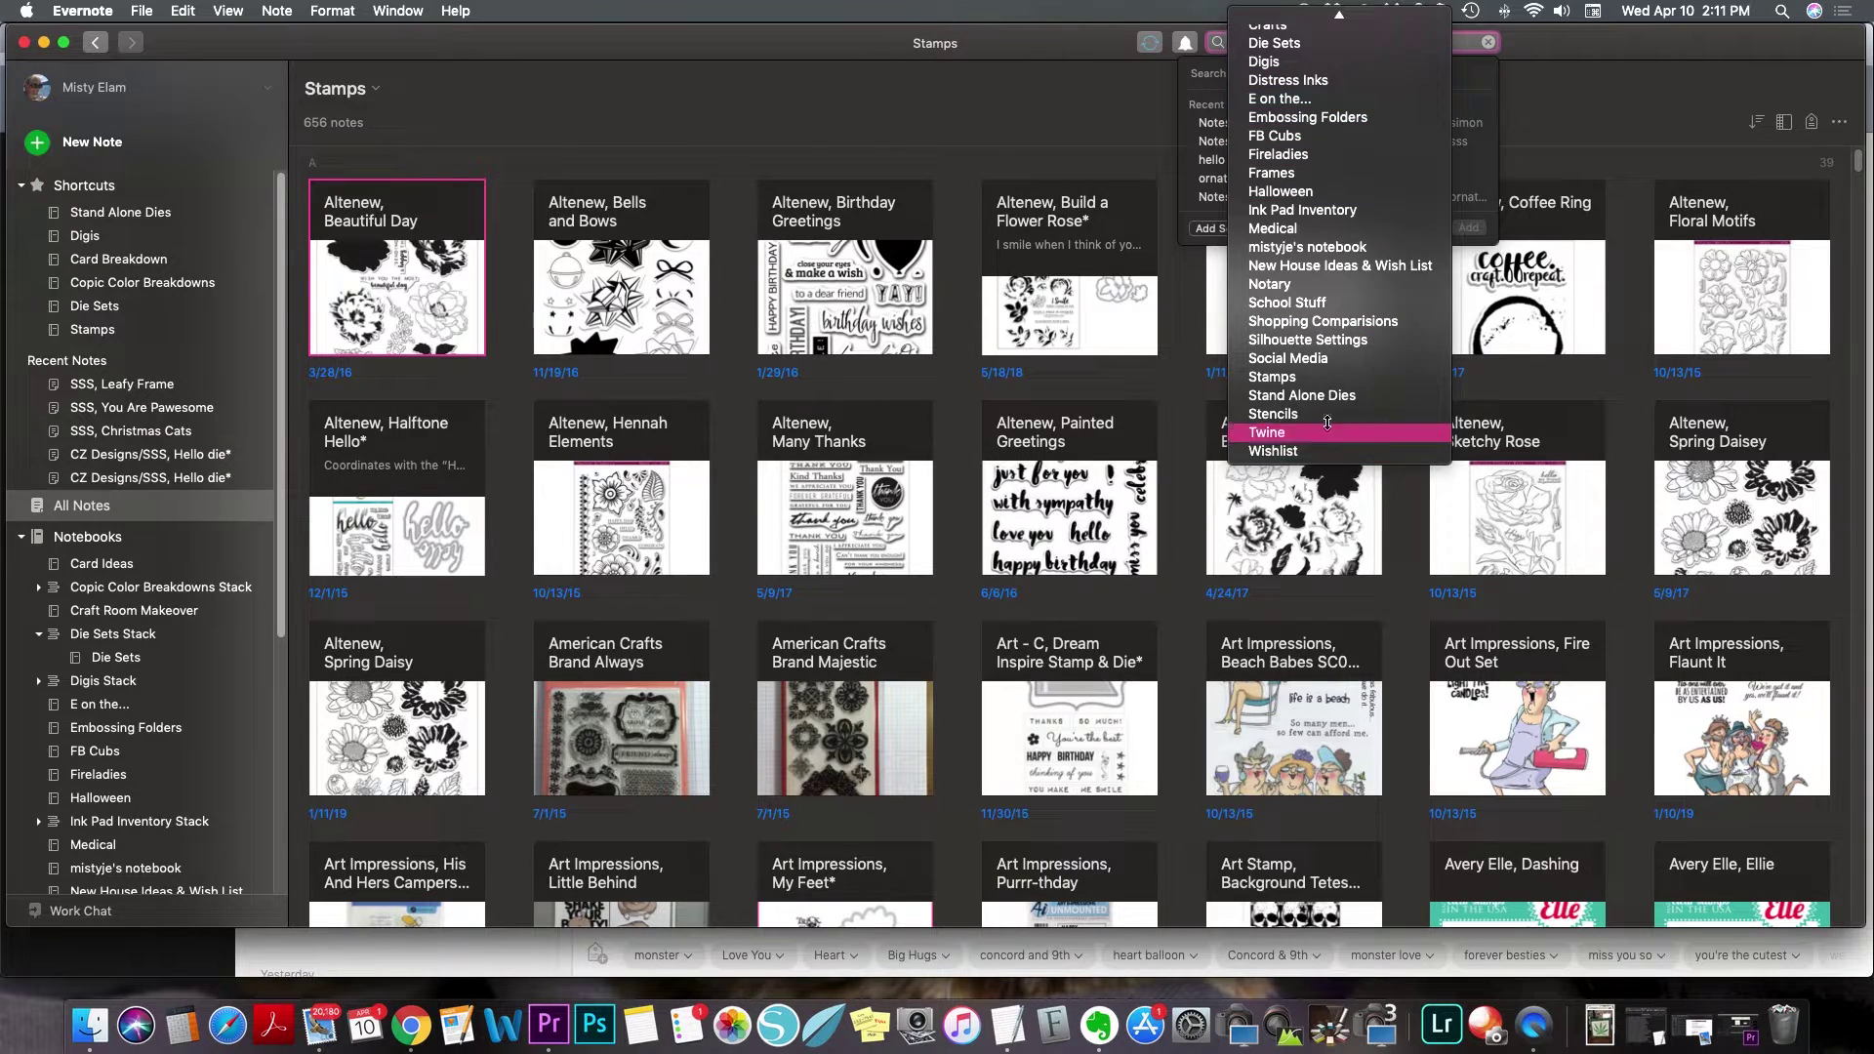
click(1293, 377)
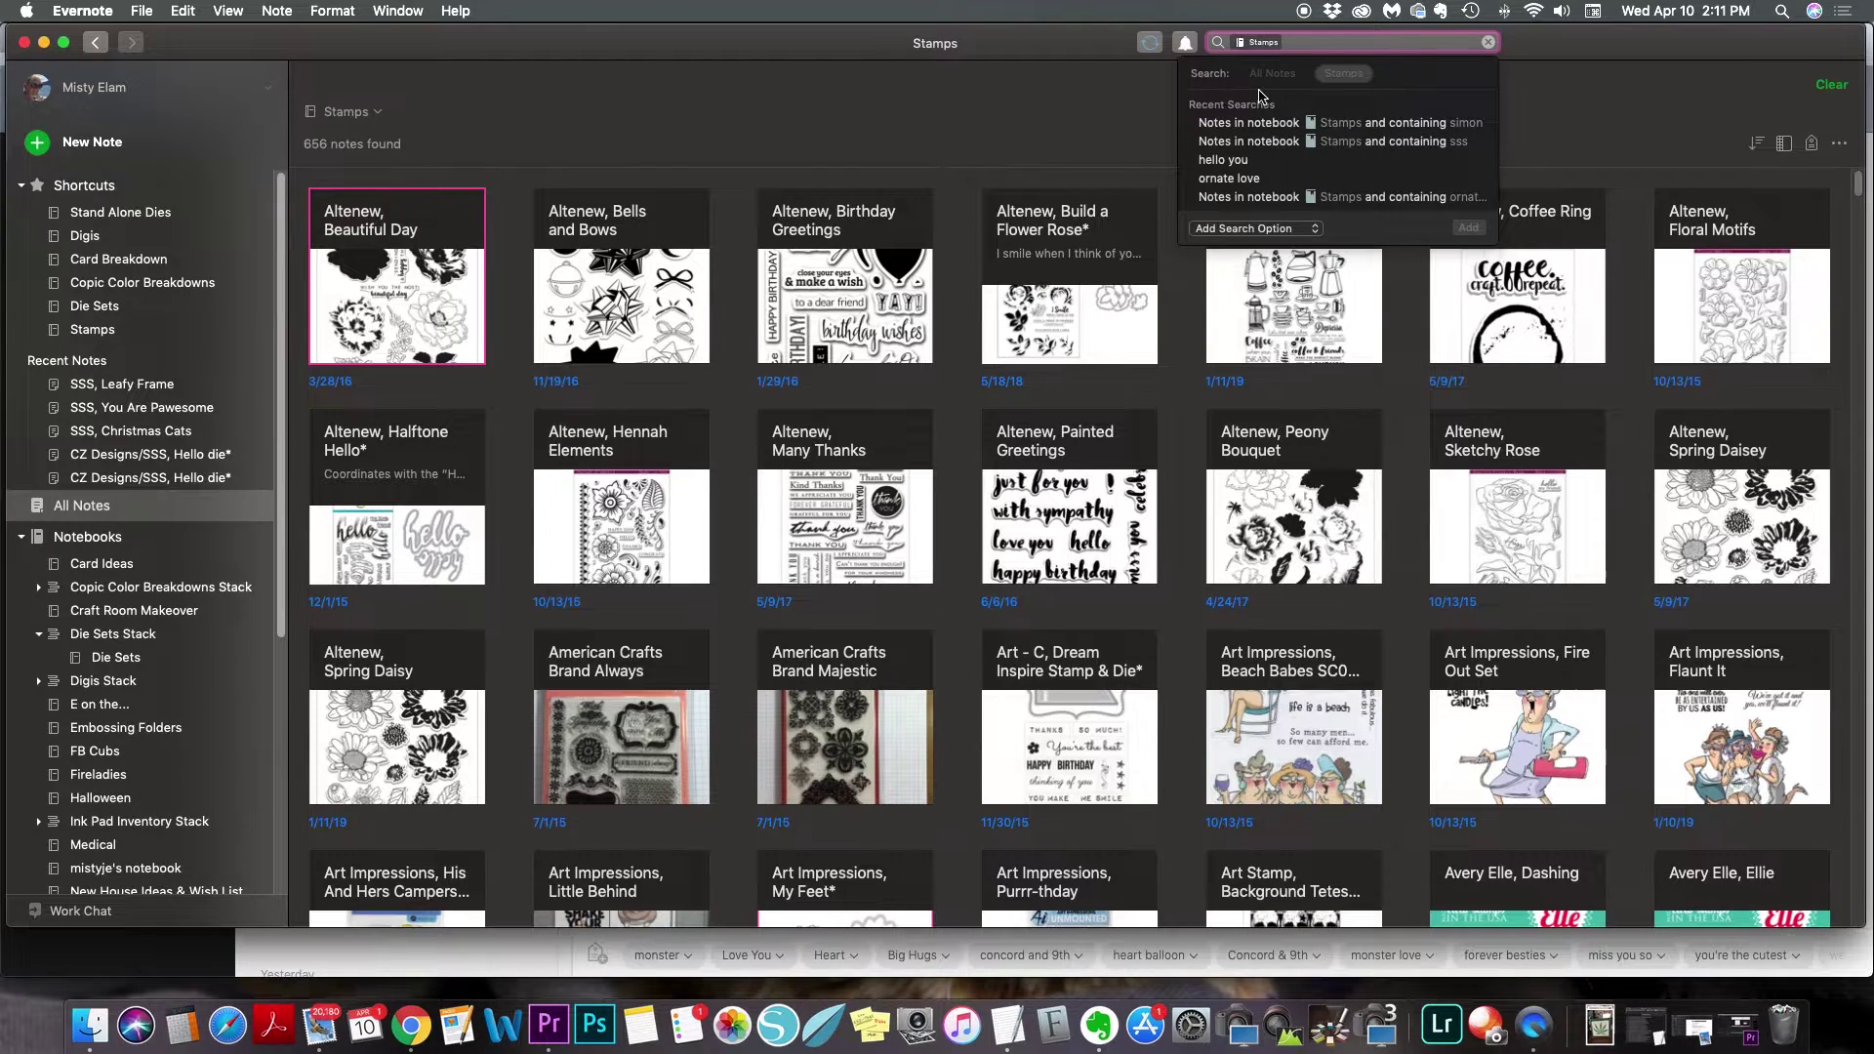
text(monster love)
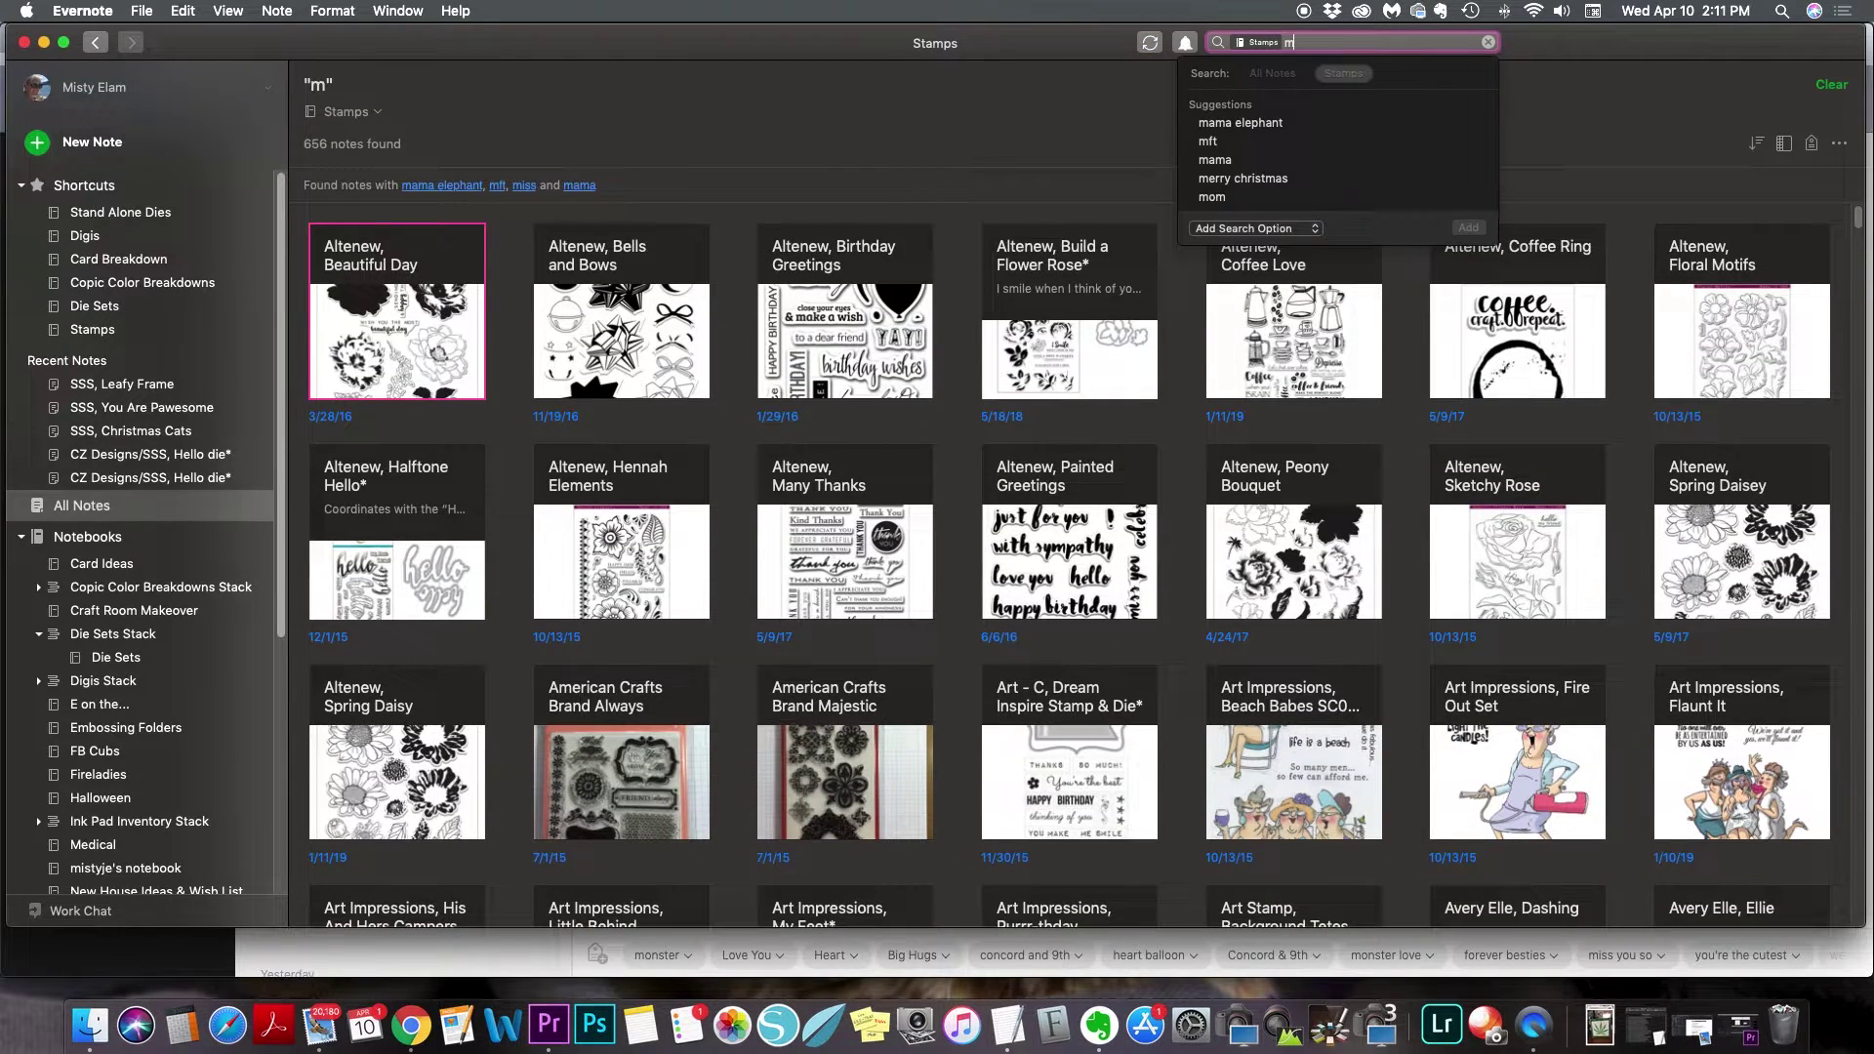
key(Return)
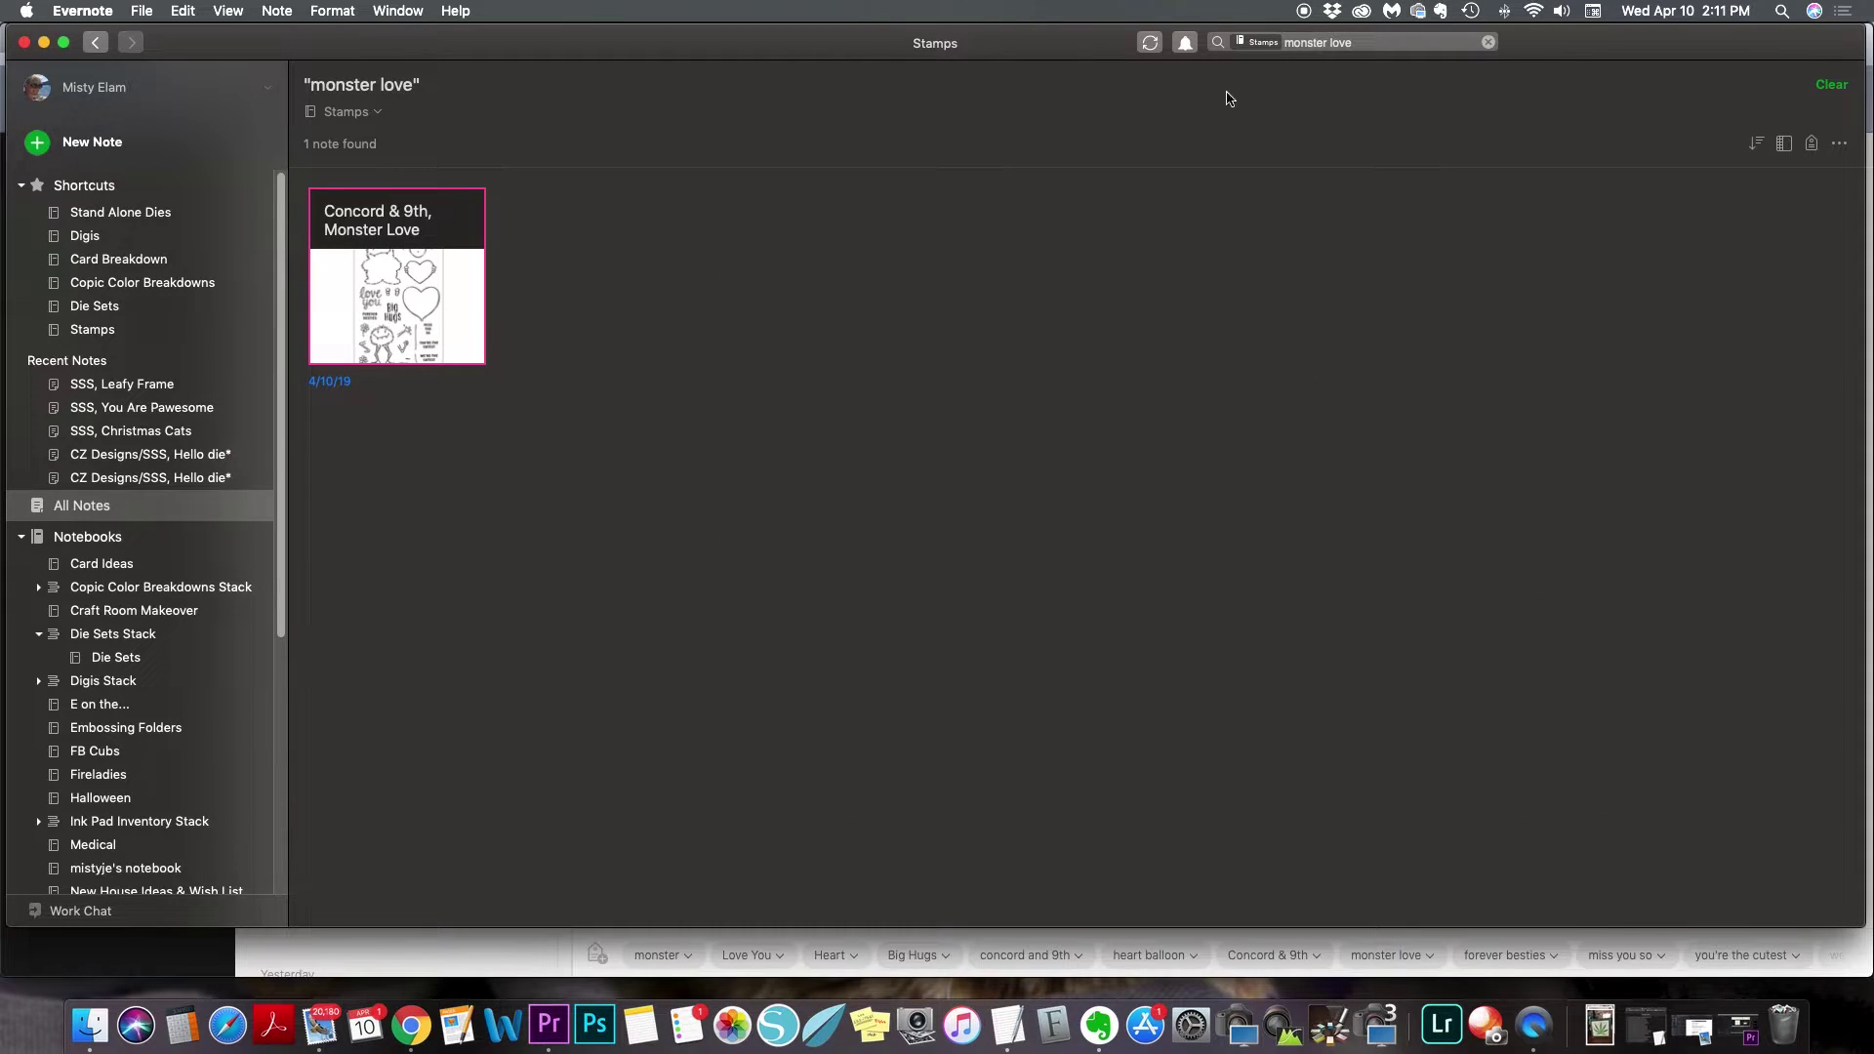
double_click(406, 280)
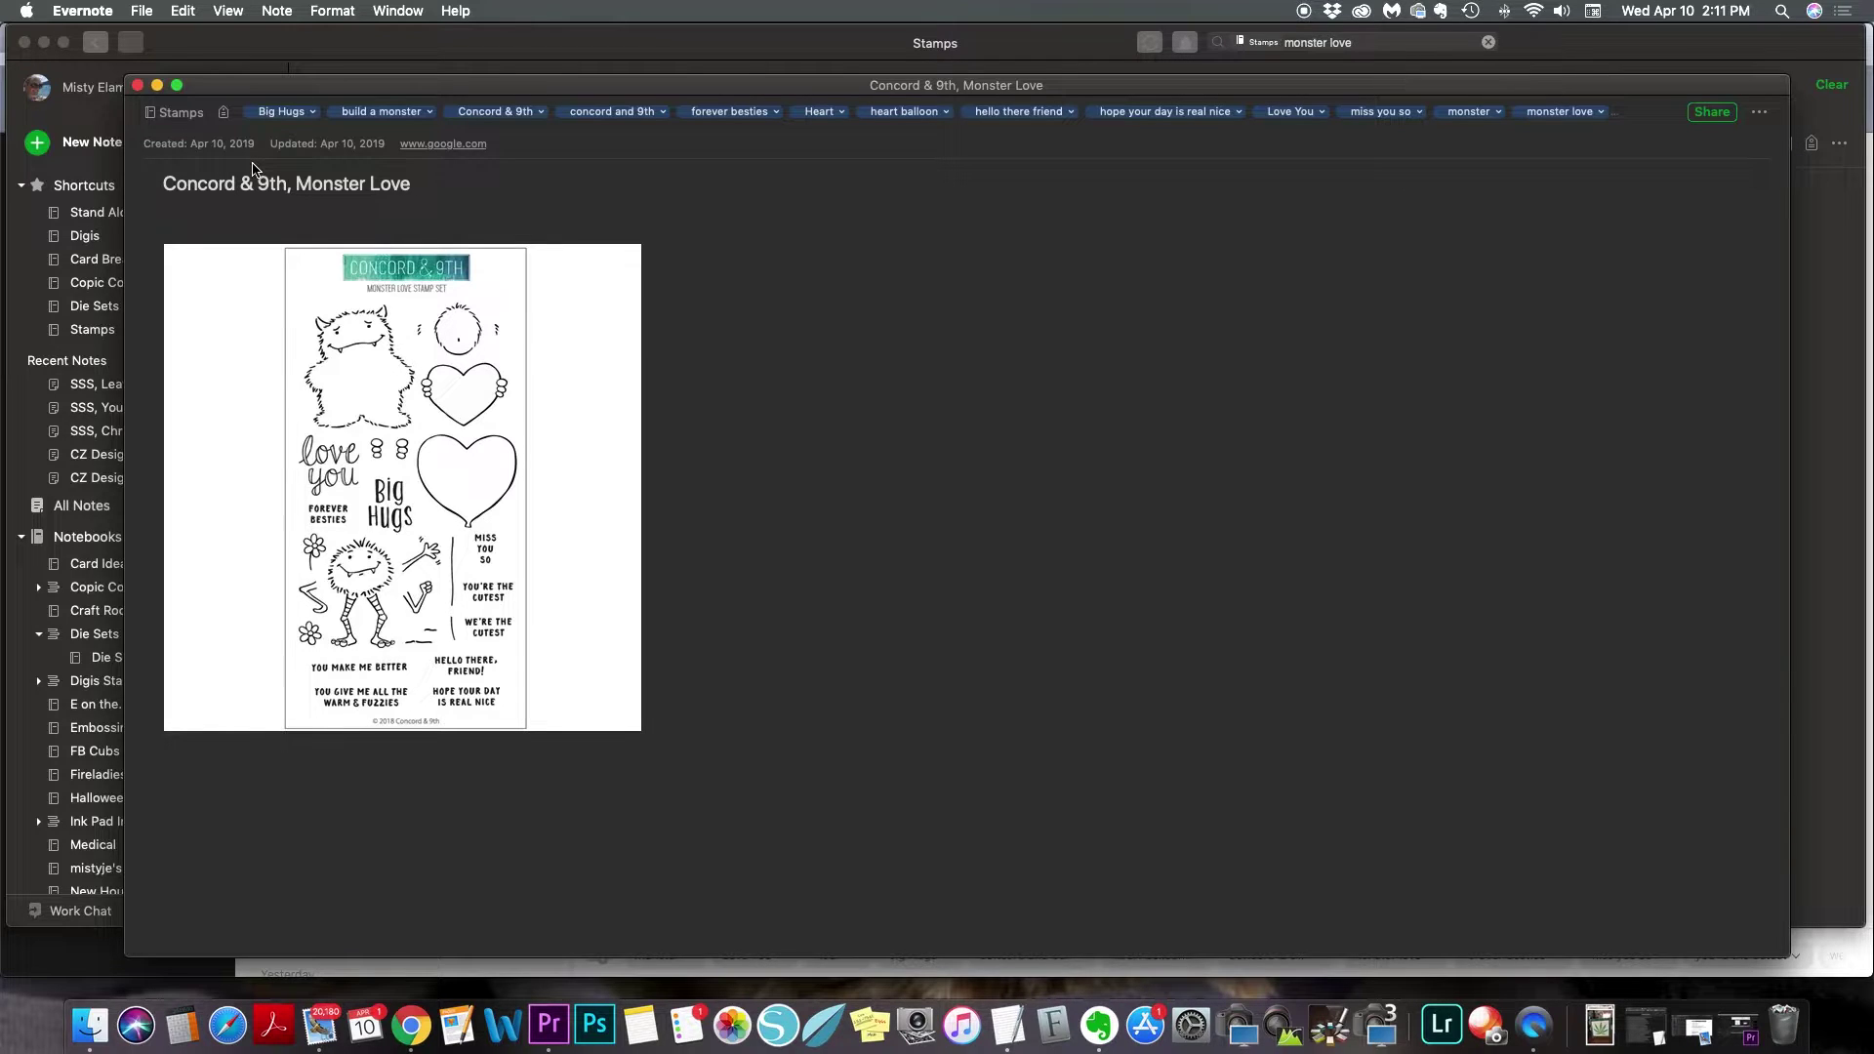
Step: Try resizing the stamp set image, then start overwriting the forever besties tag
click(600, 719)
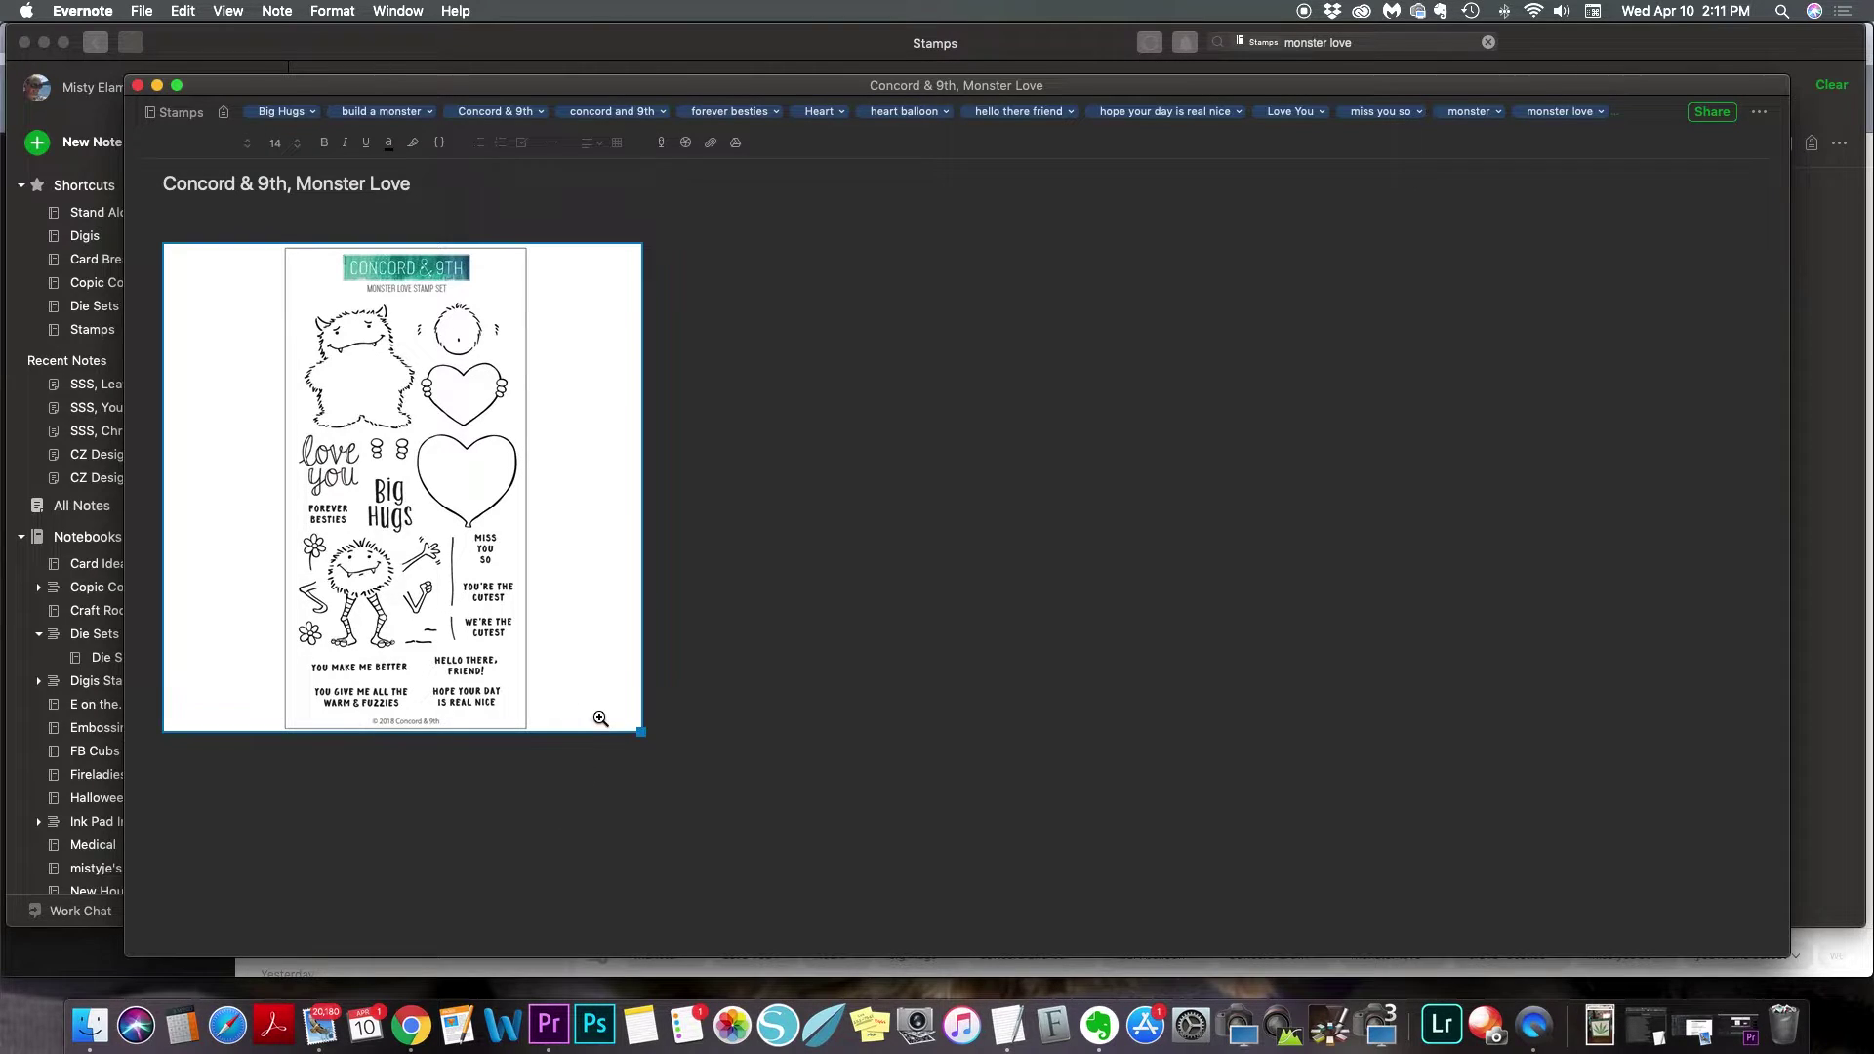
drag(641, 731, 733, 762)
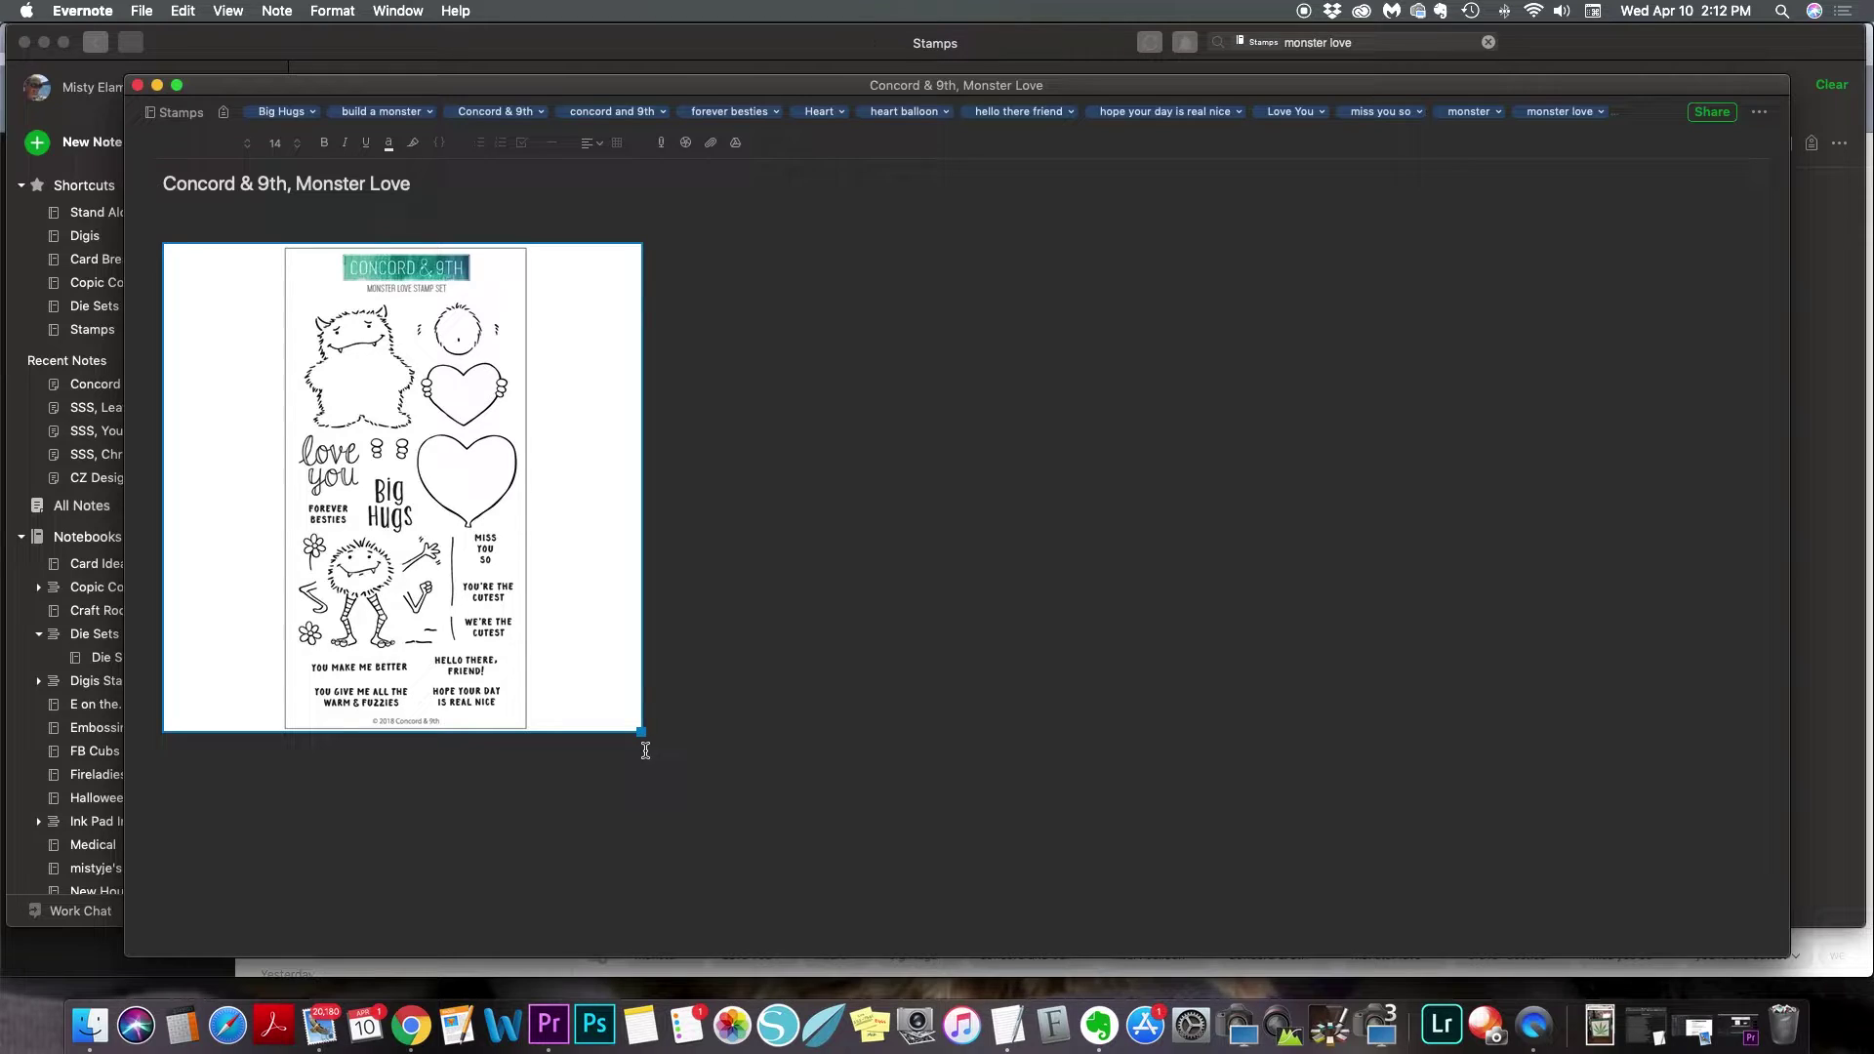
click(675, 114)
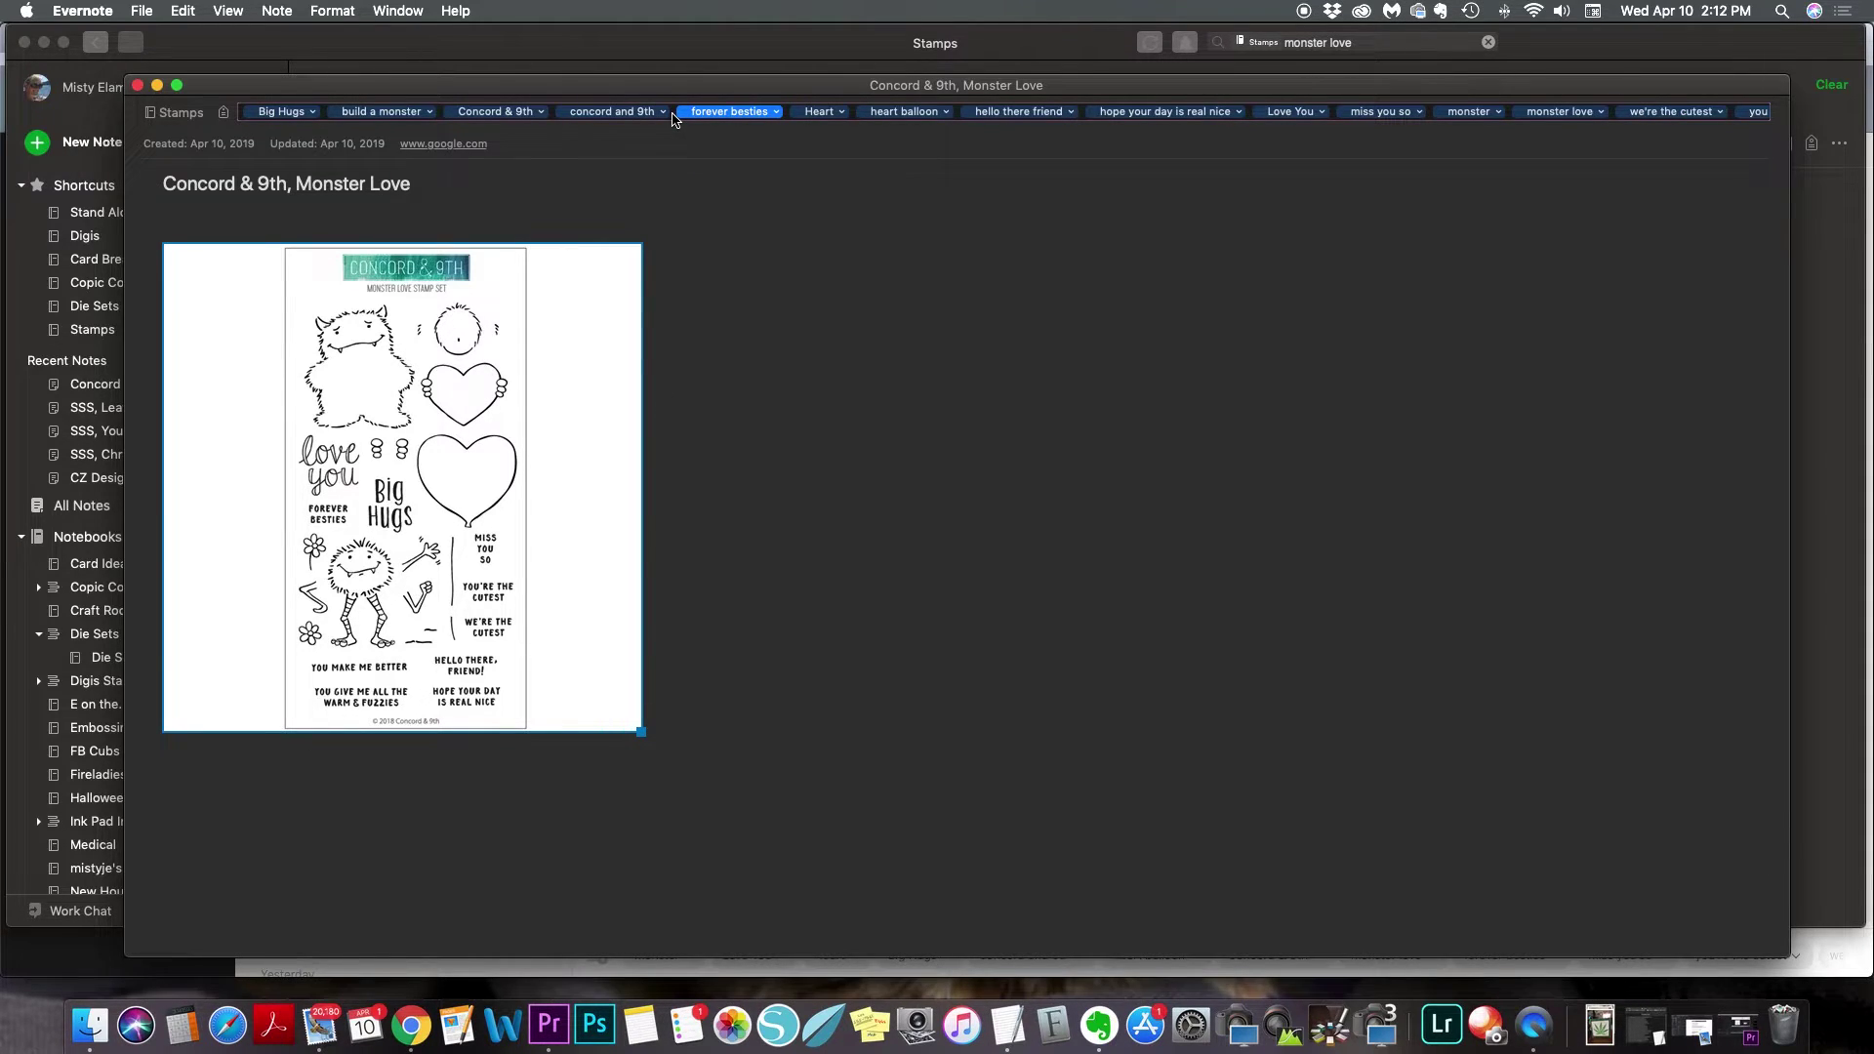
text(h)
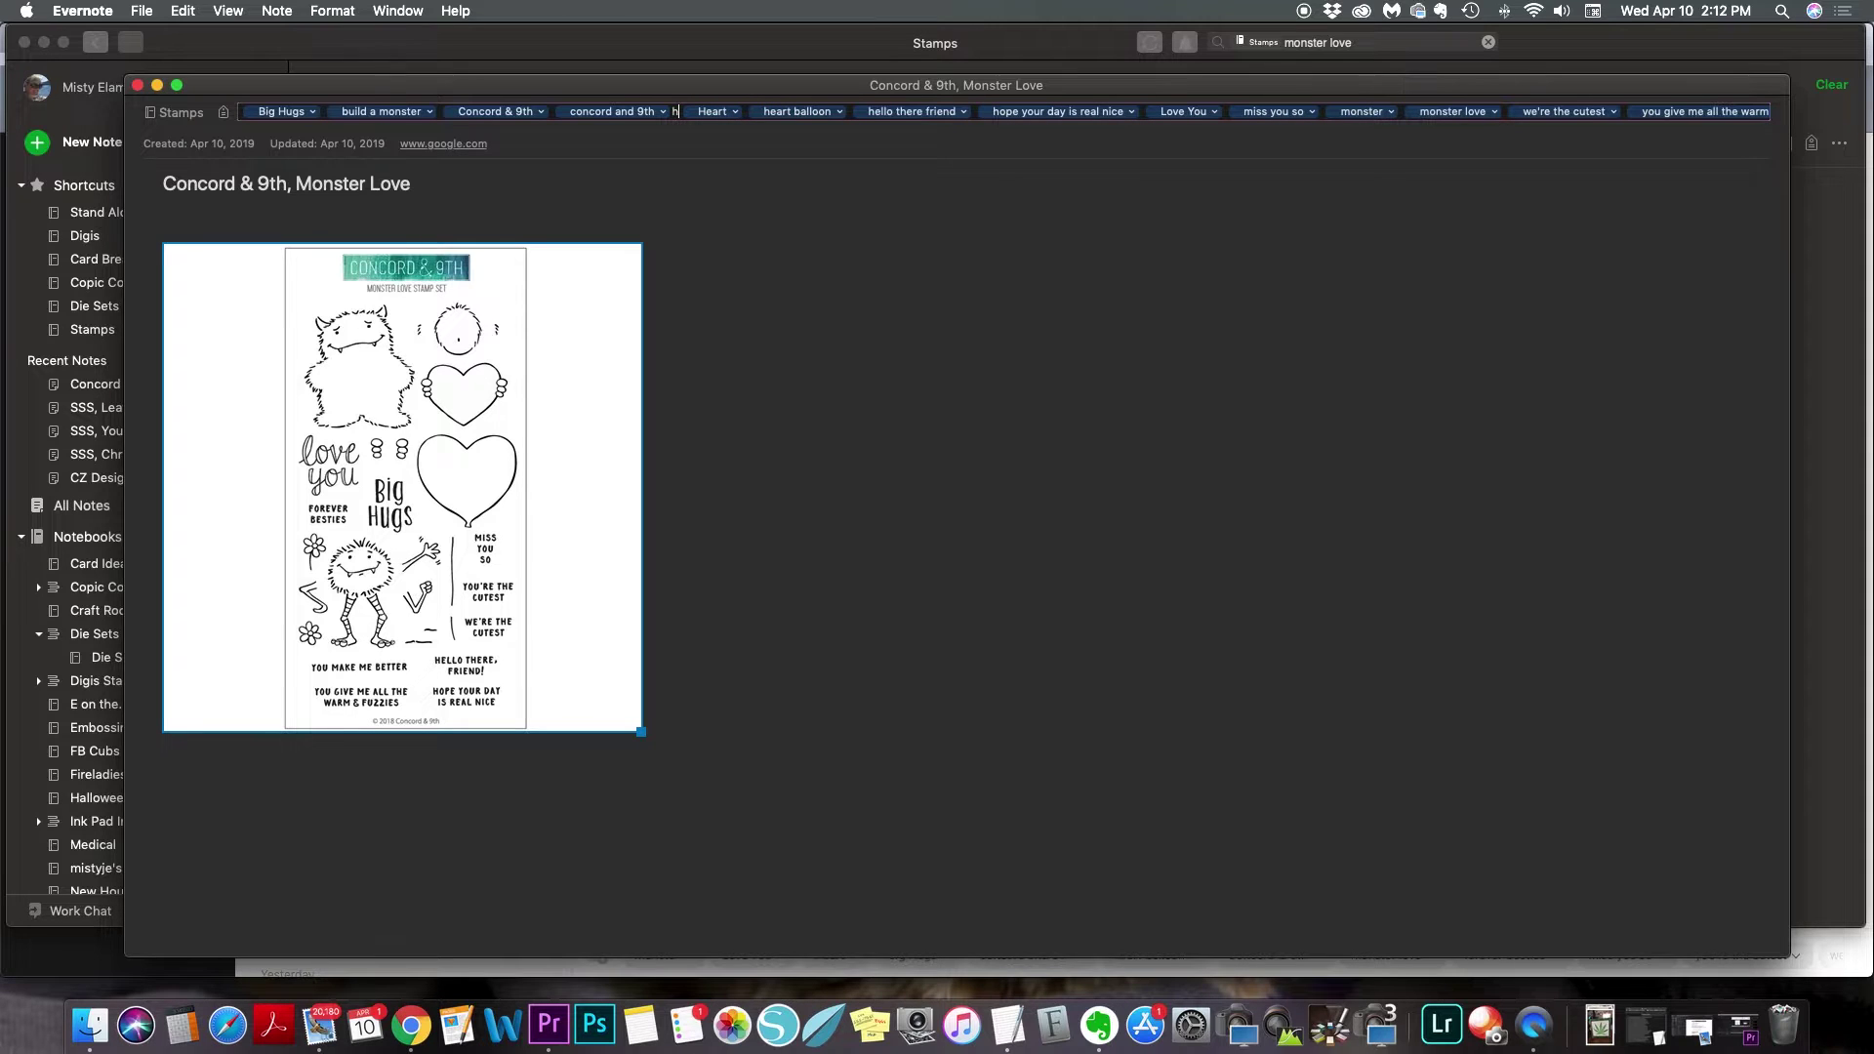
text(ell)
key(BackSpace)
key(BackSpace)
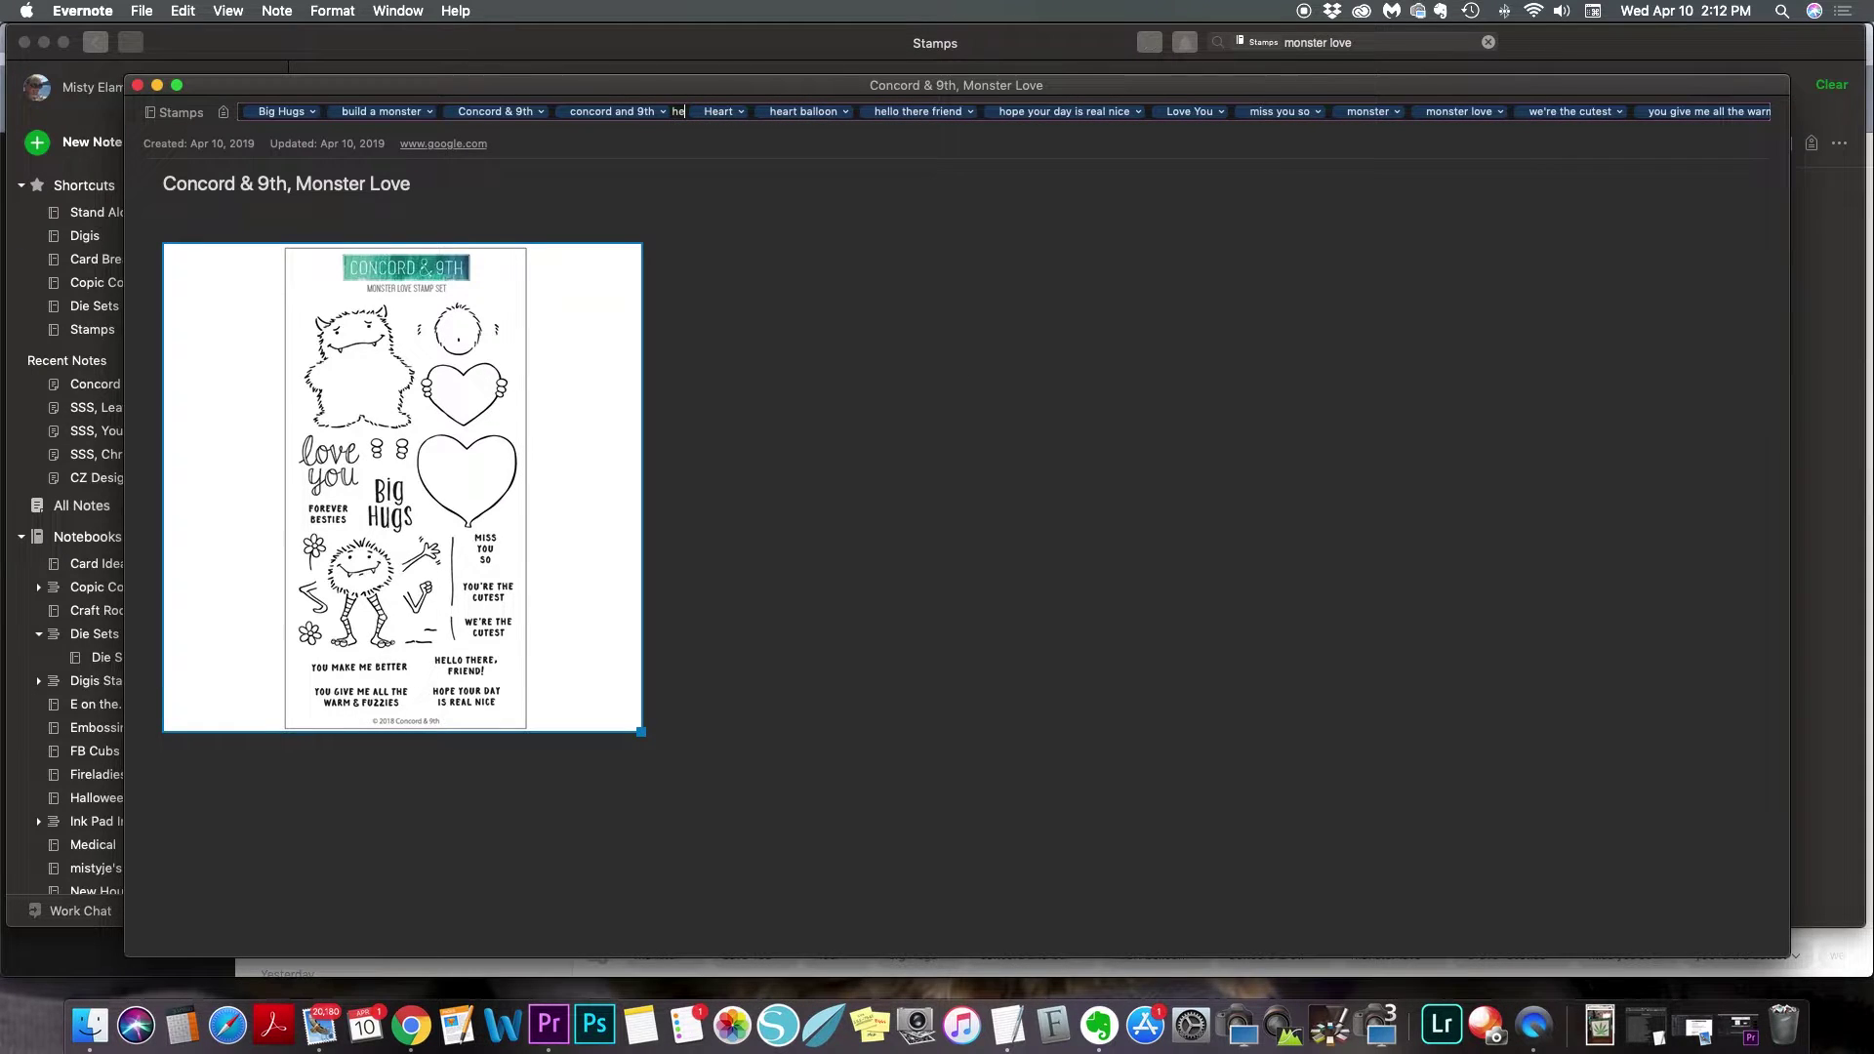
key(BackSpace)
key(BackSpace)
Step: Add a demo tag 'this is how you add another tag', then delete it again
text(this)
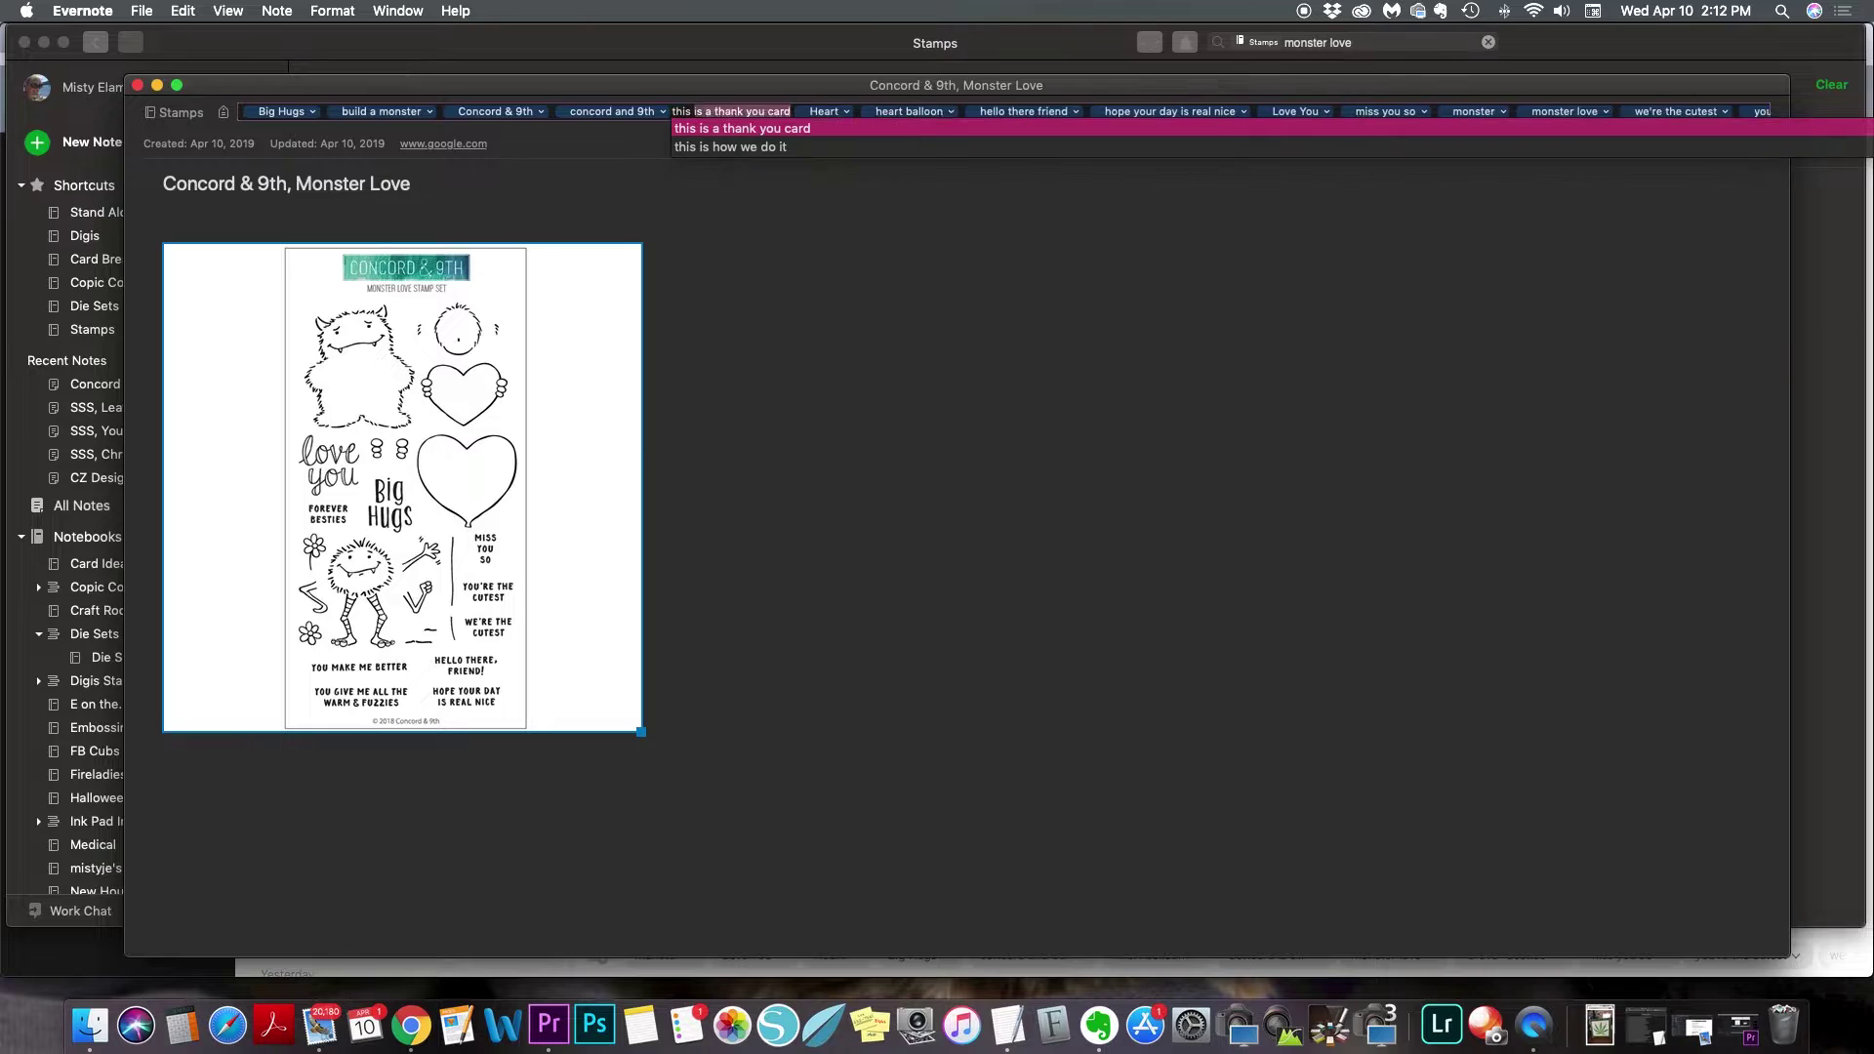
text( is how you ad)
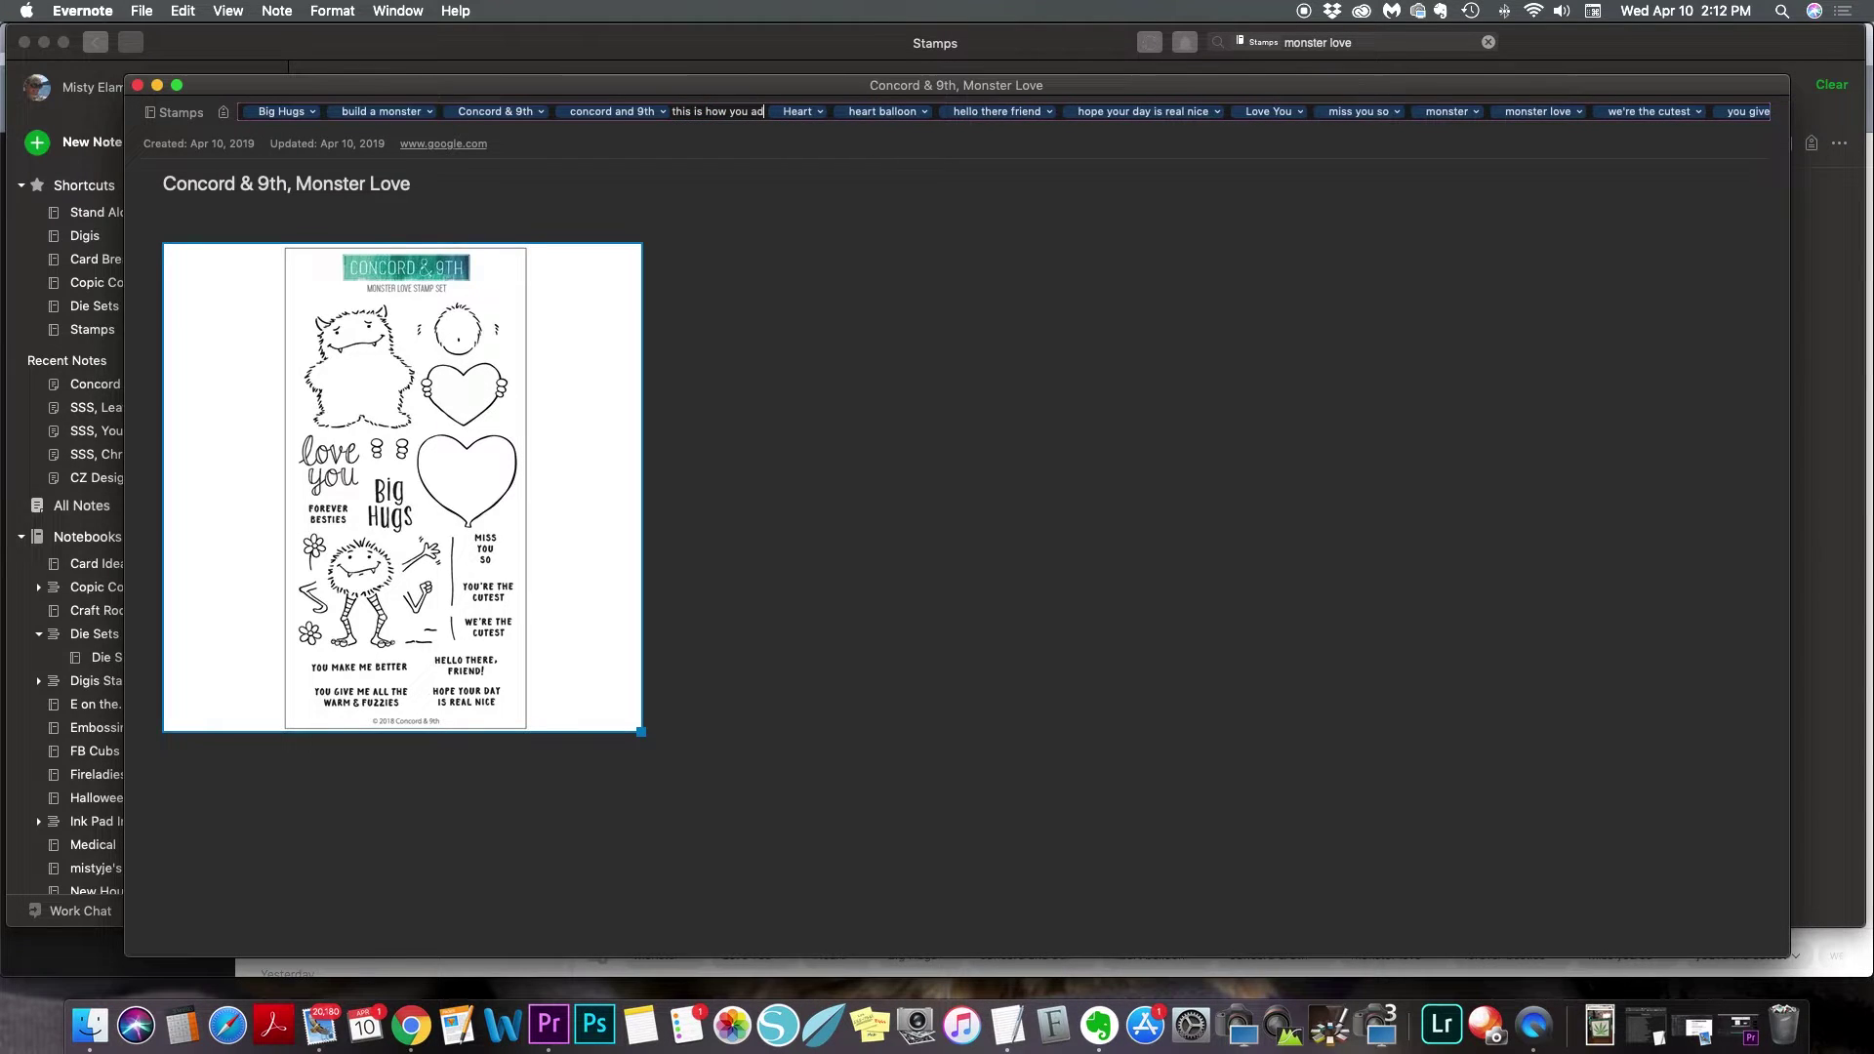
text(d another )
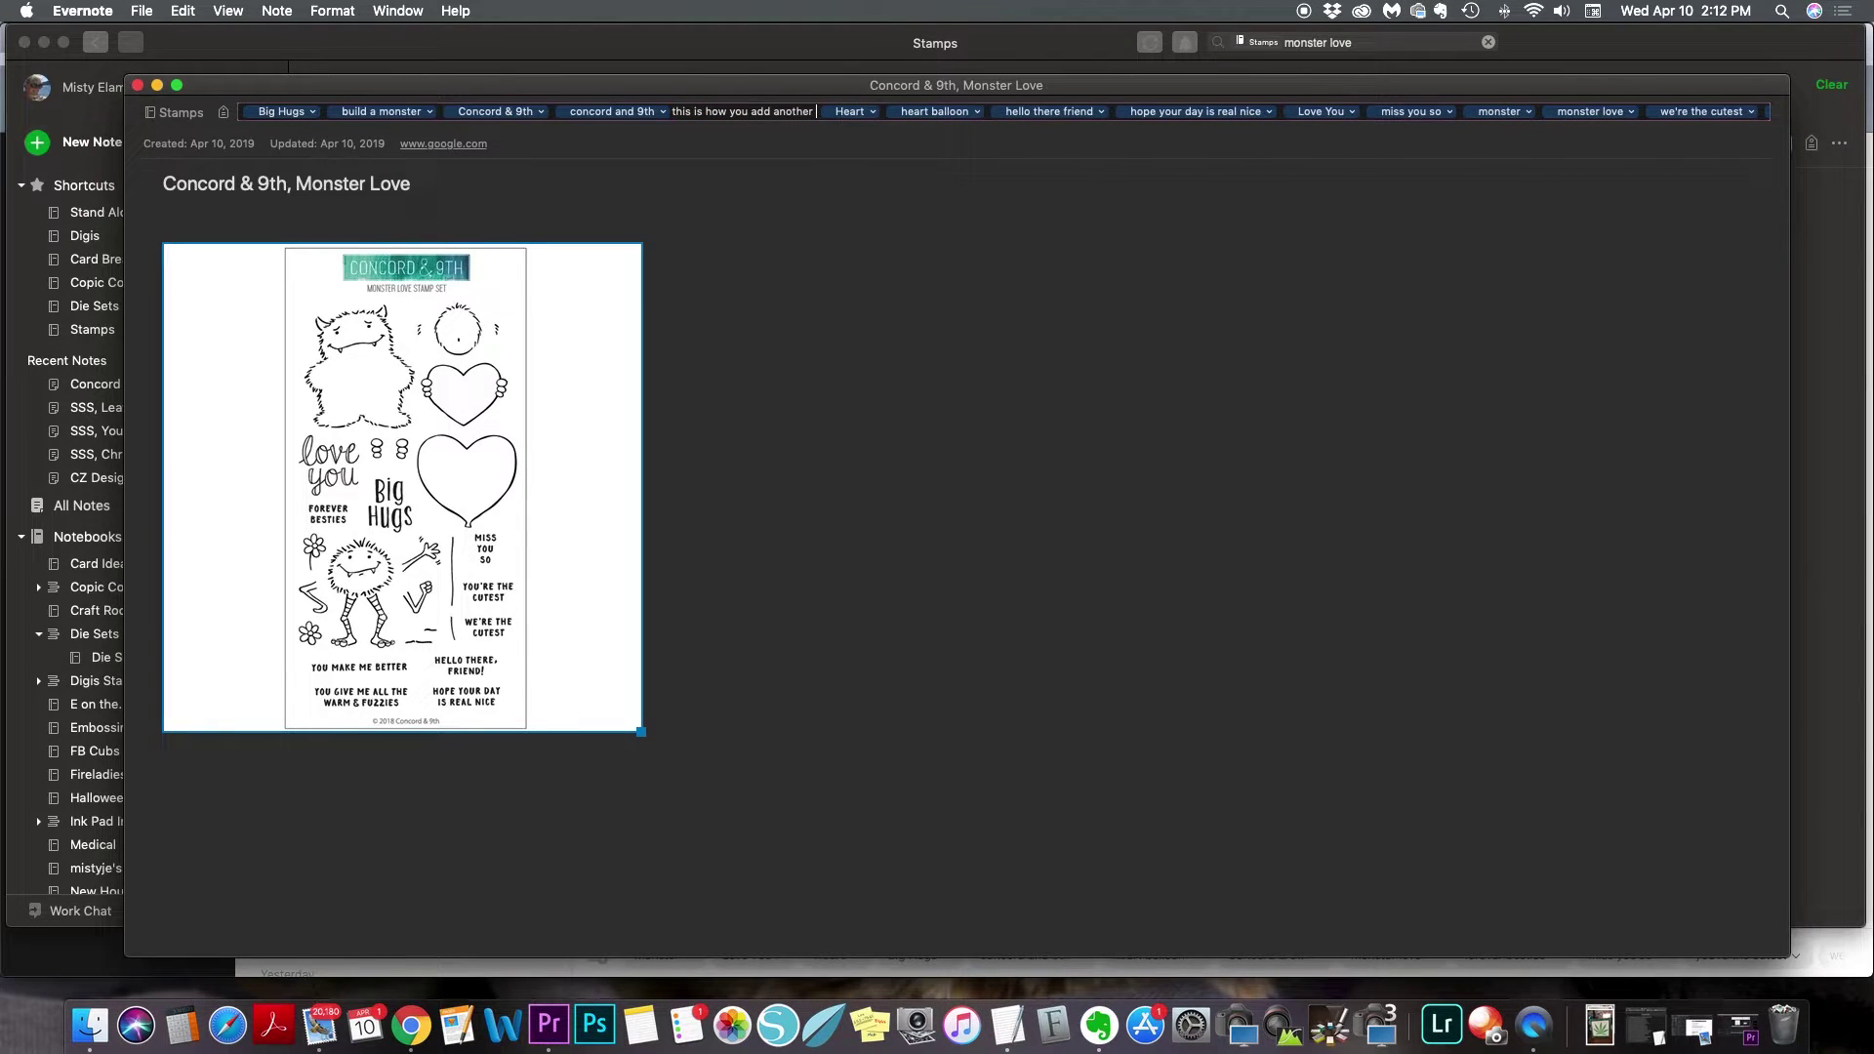
text(tag)
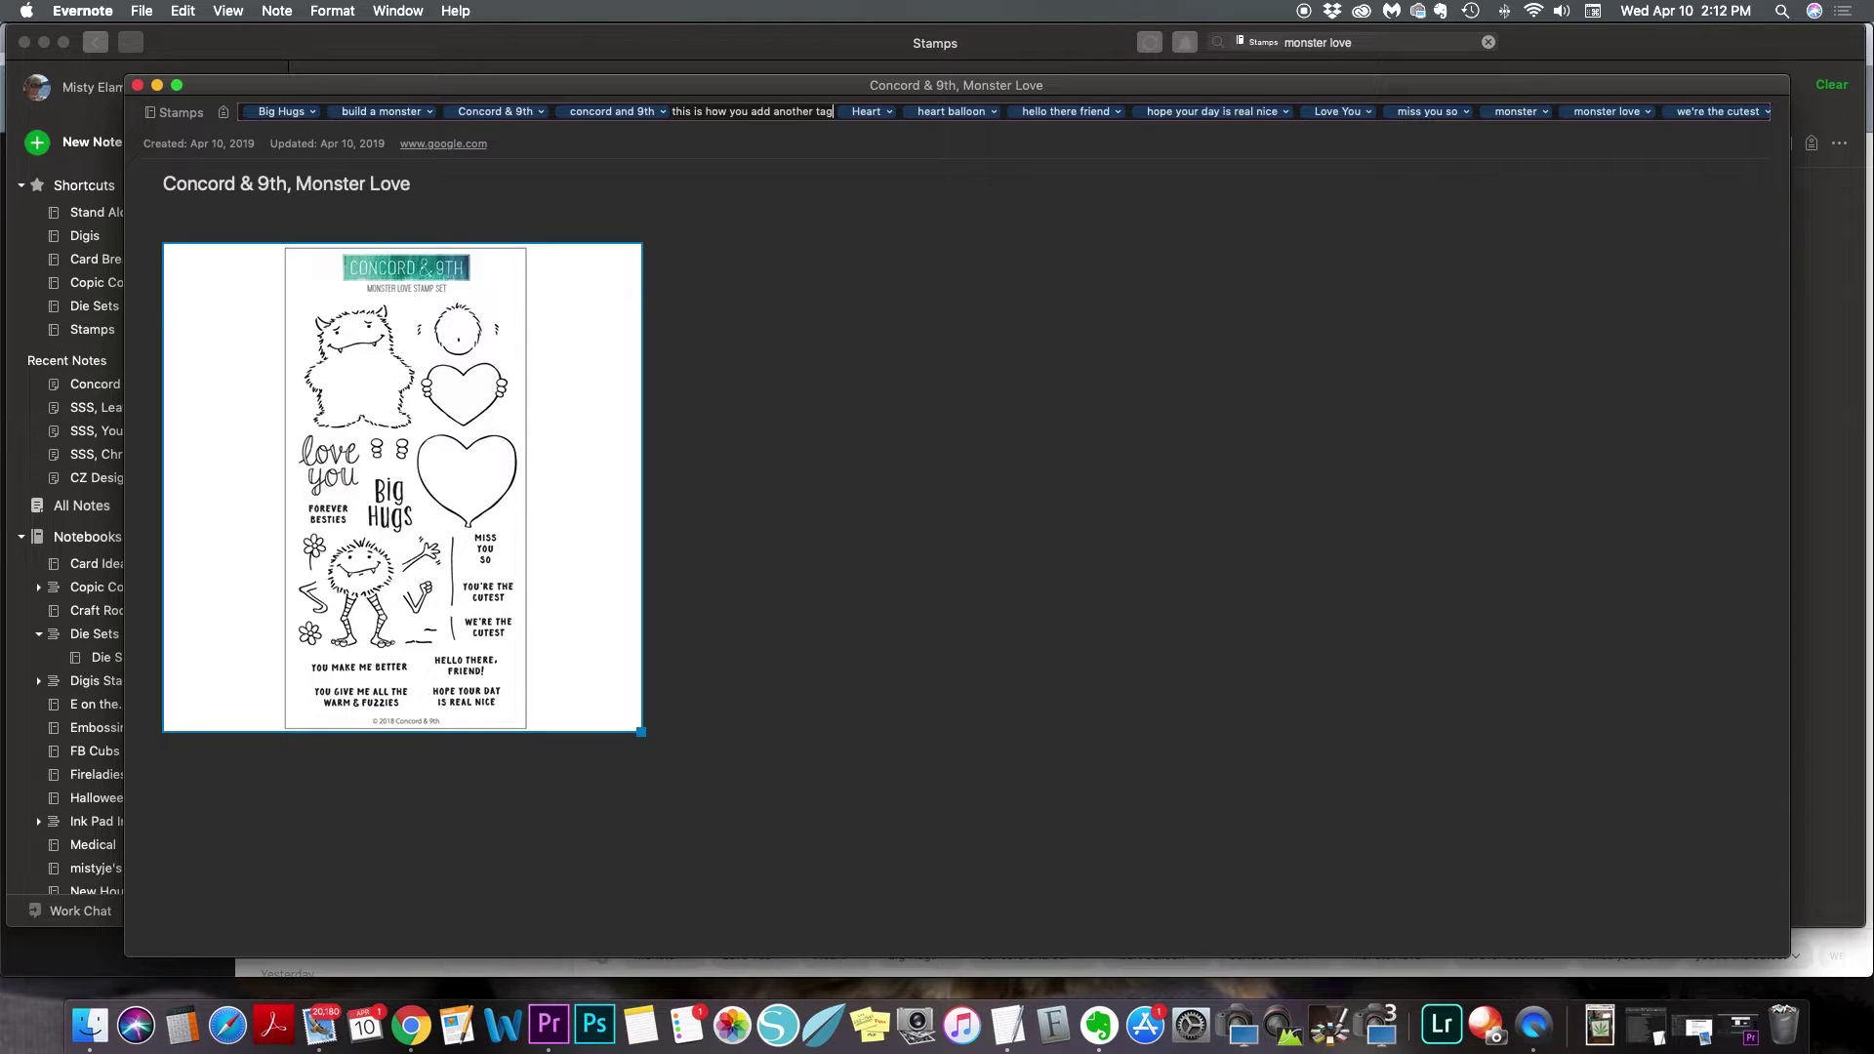
key(Return)
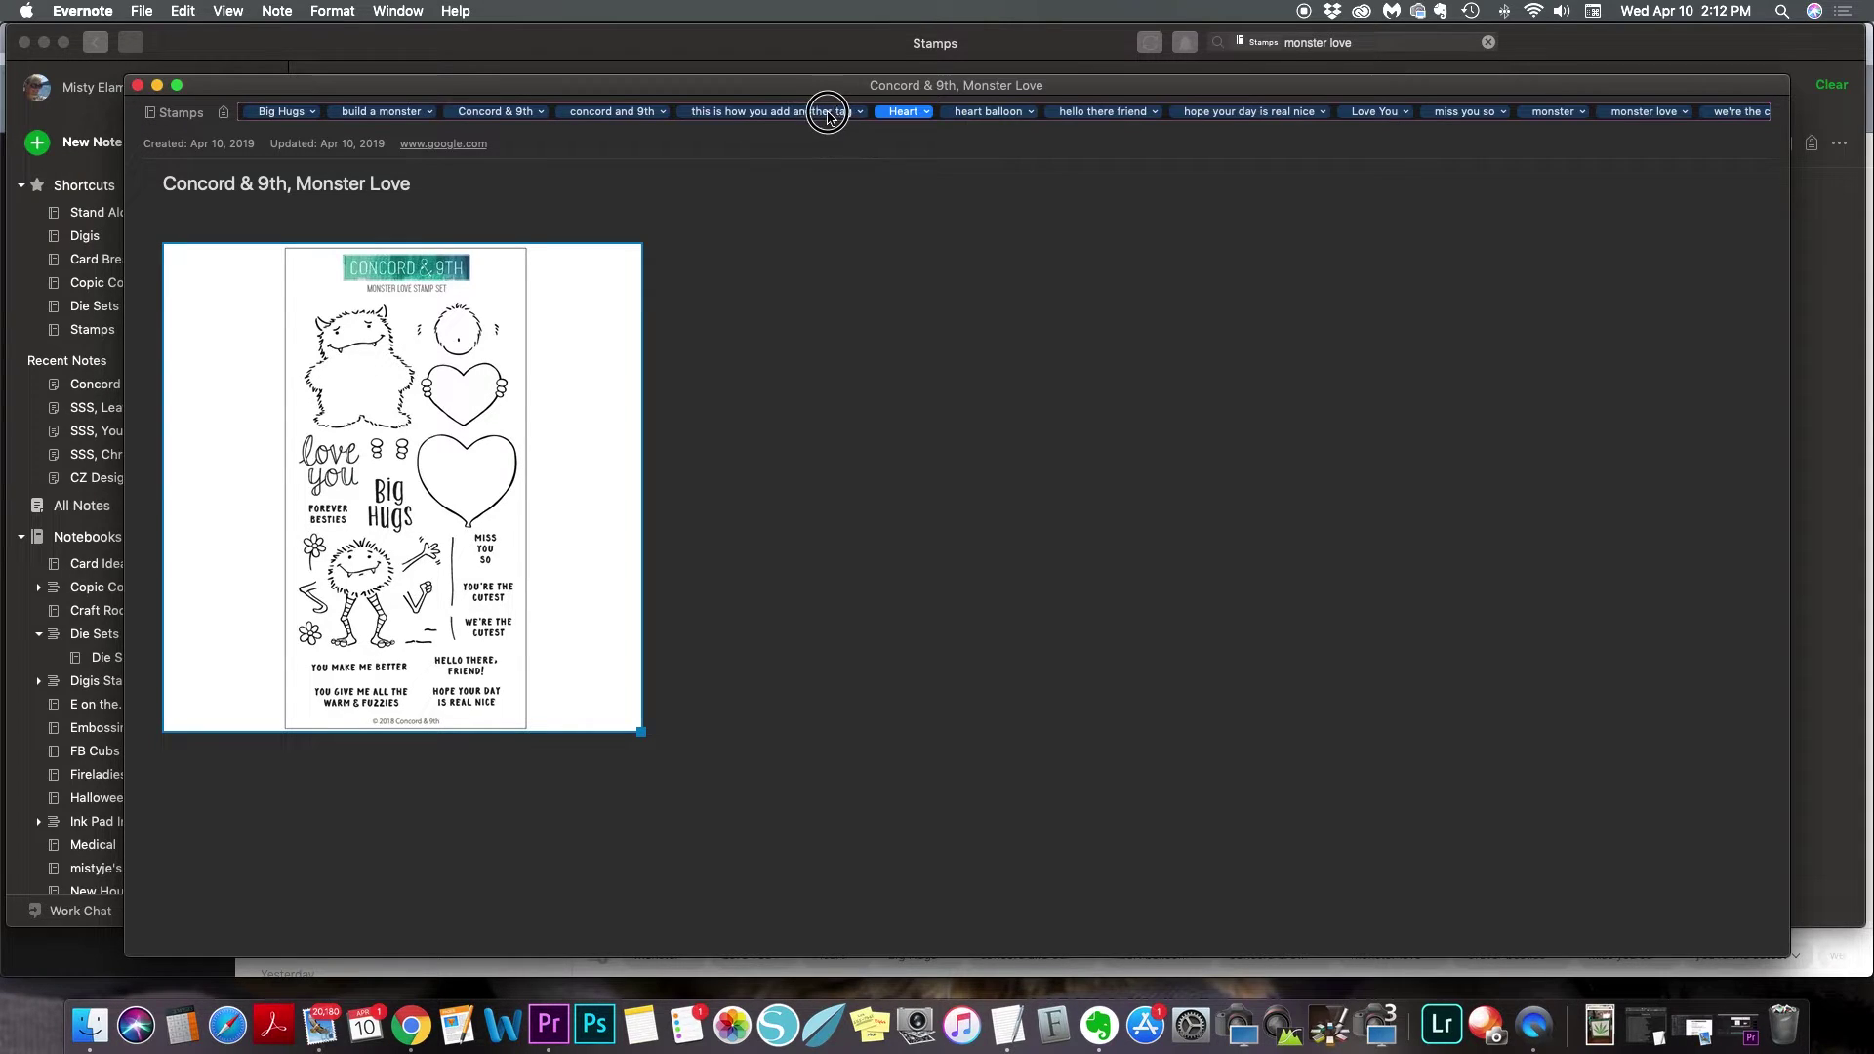
click(819, 115)
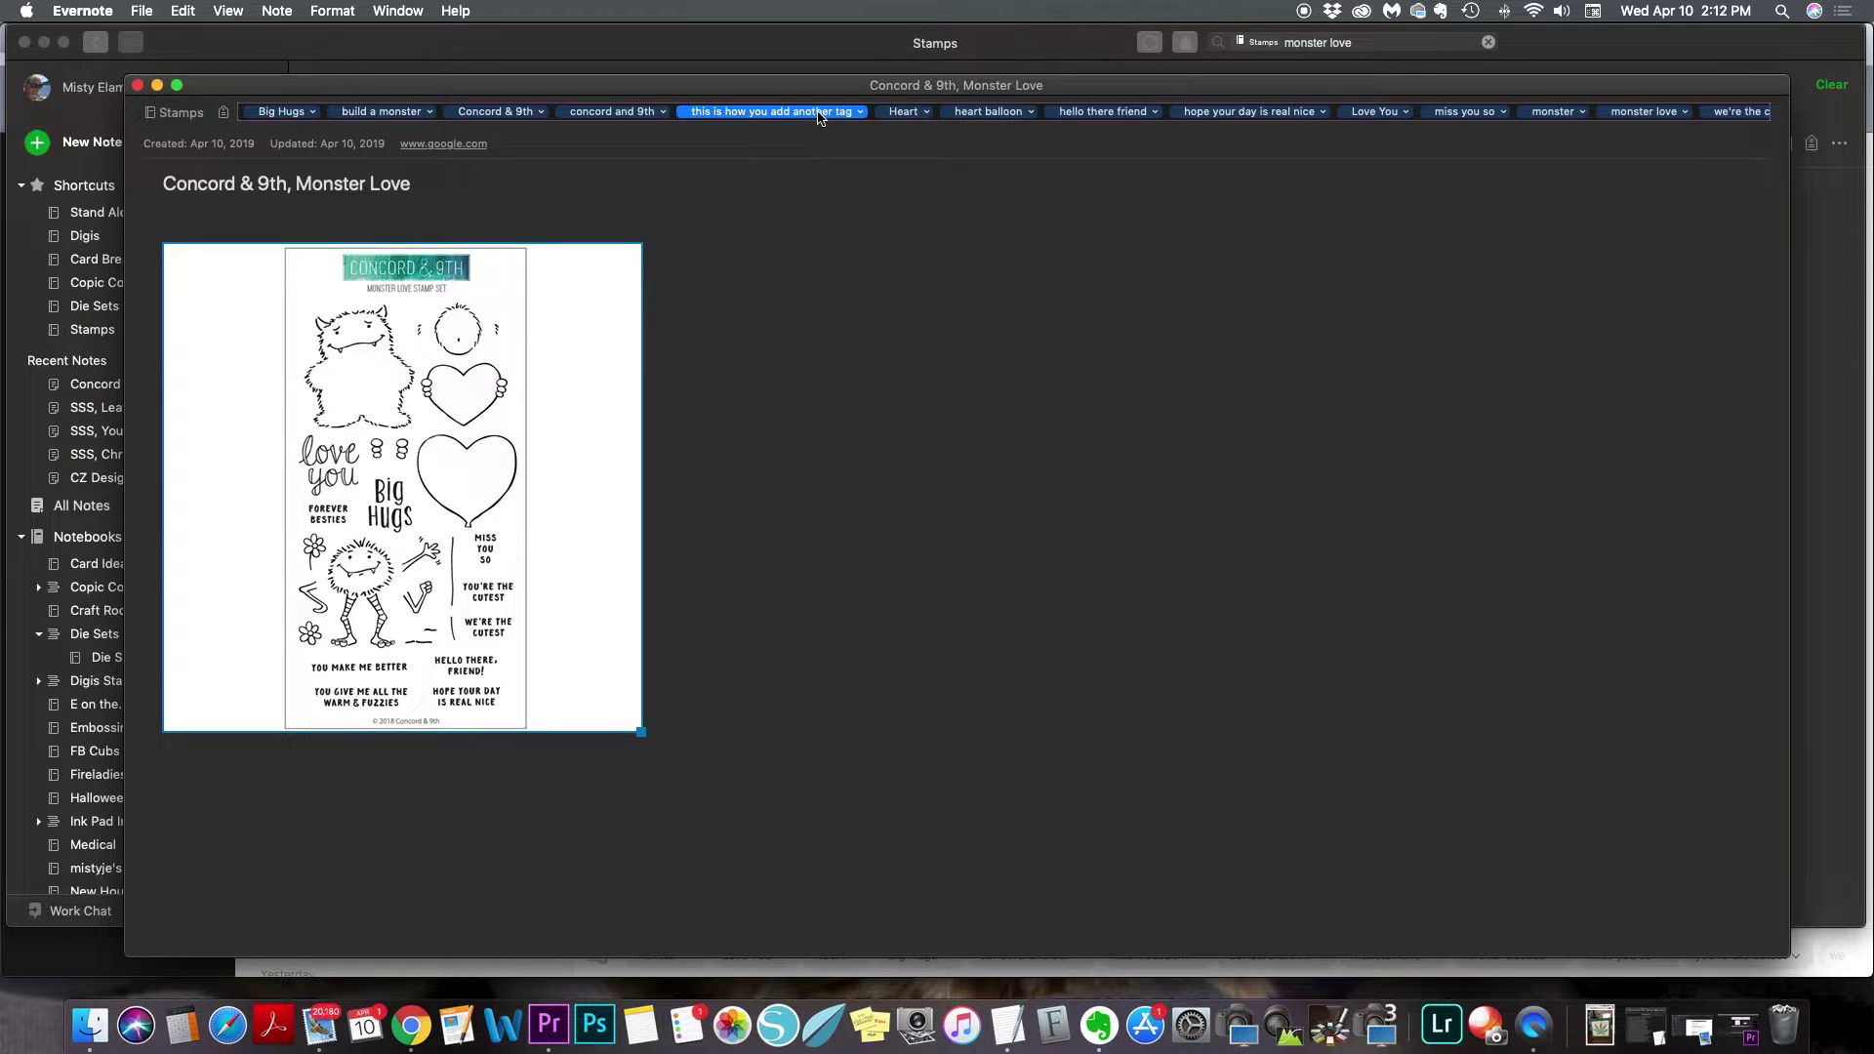
key(BackSpace)
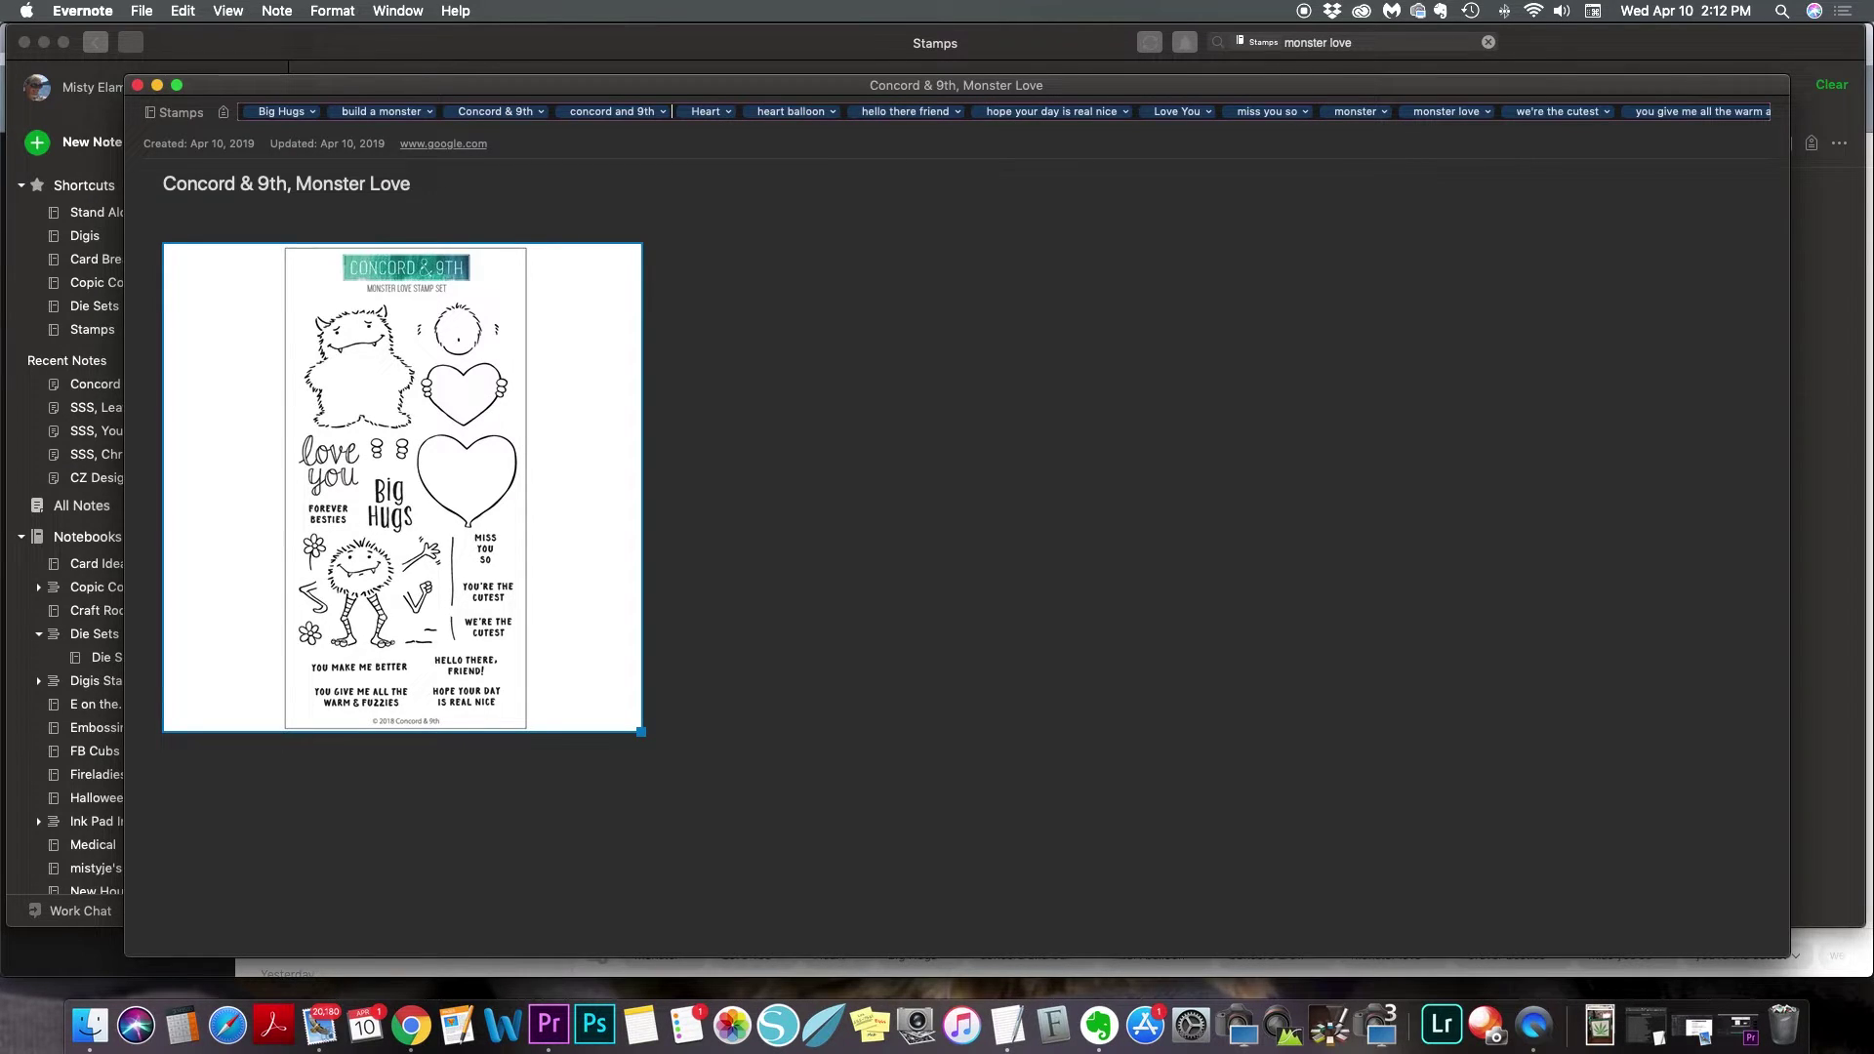
mouse_move(178, 122)
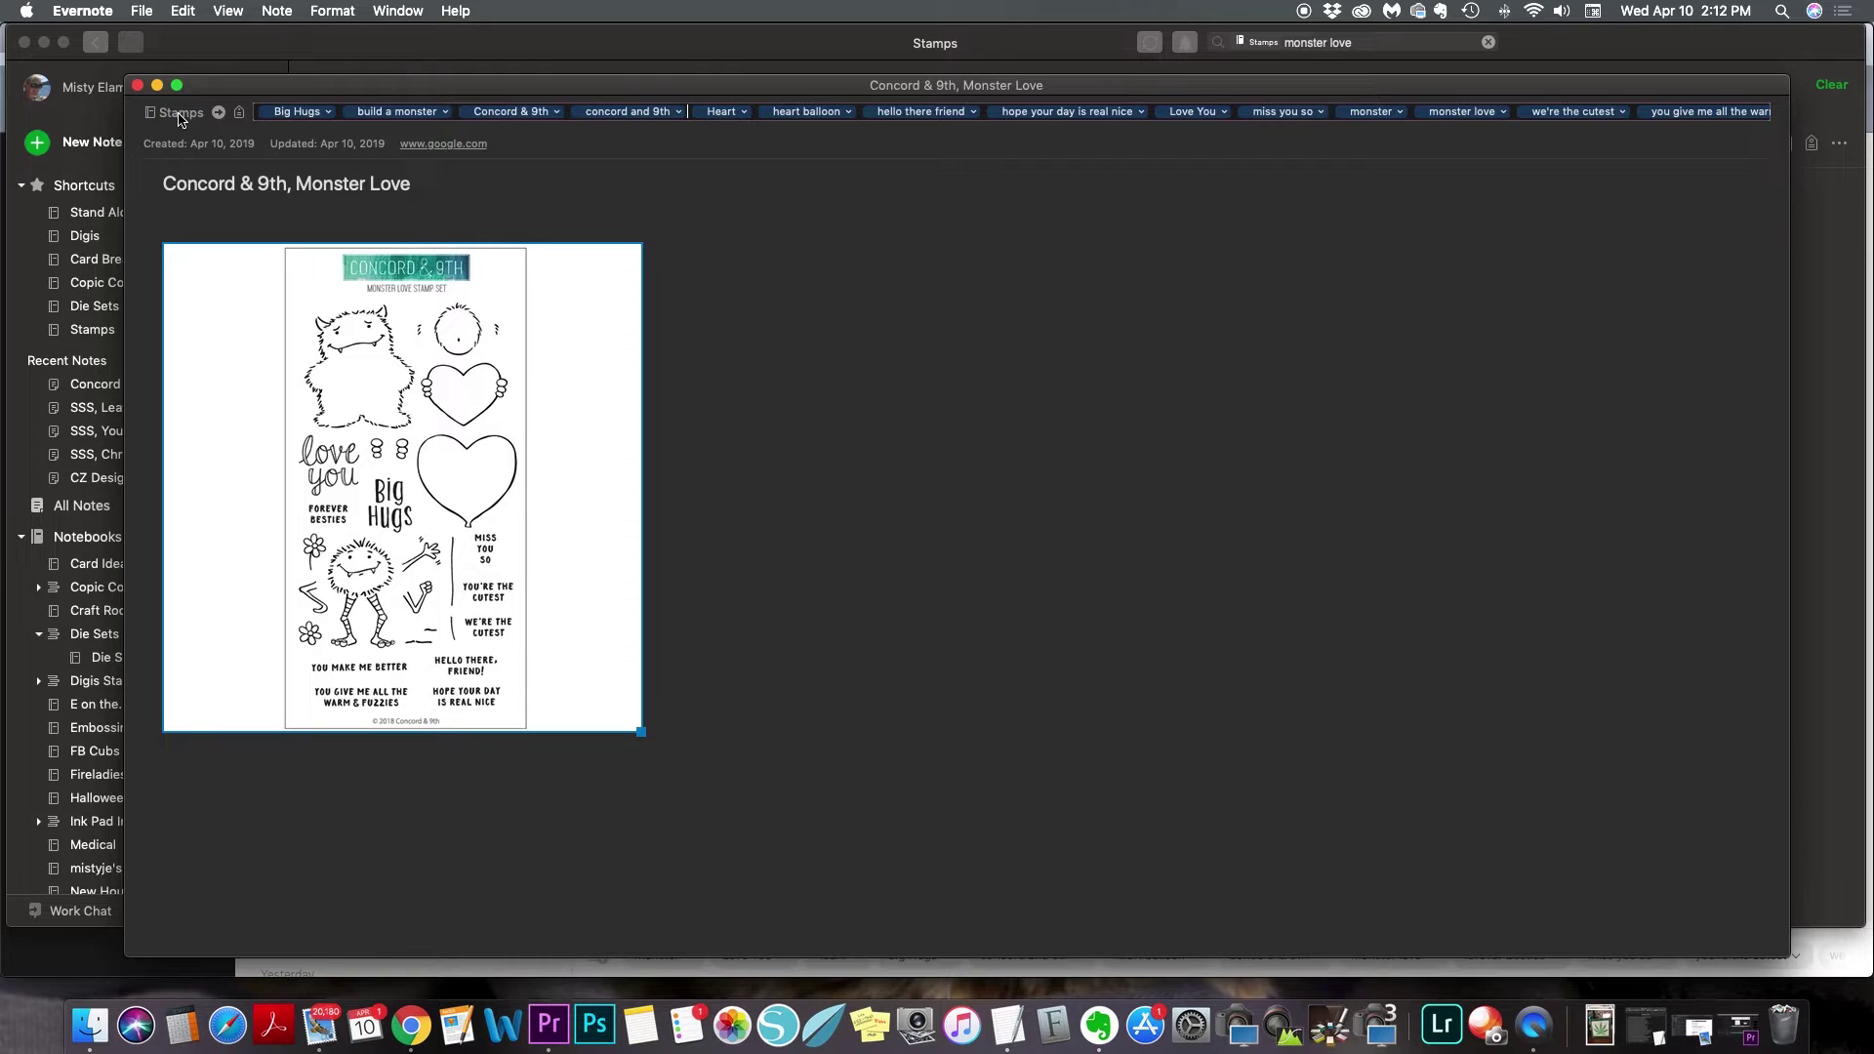
Step: Cancel moving the note to another notebook and close the Monster Love note window
click(179, 115)
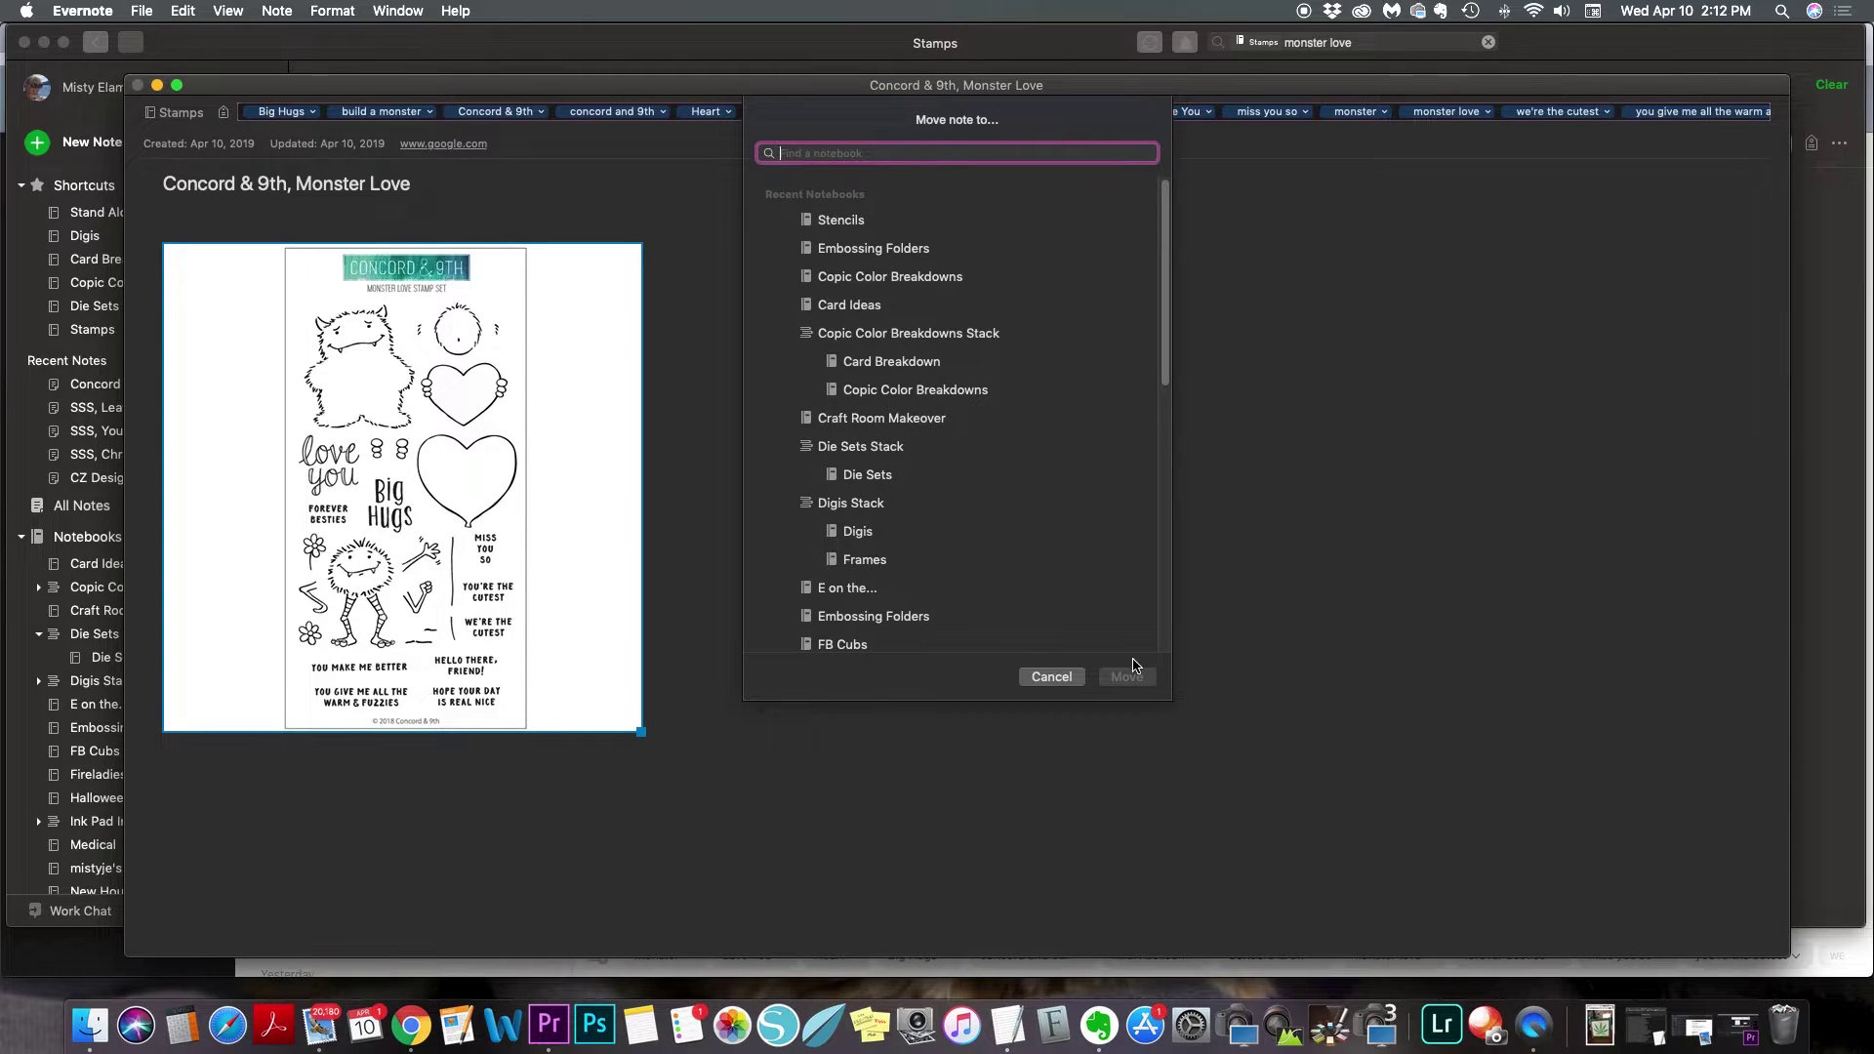
click(1052, 678)
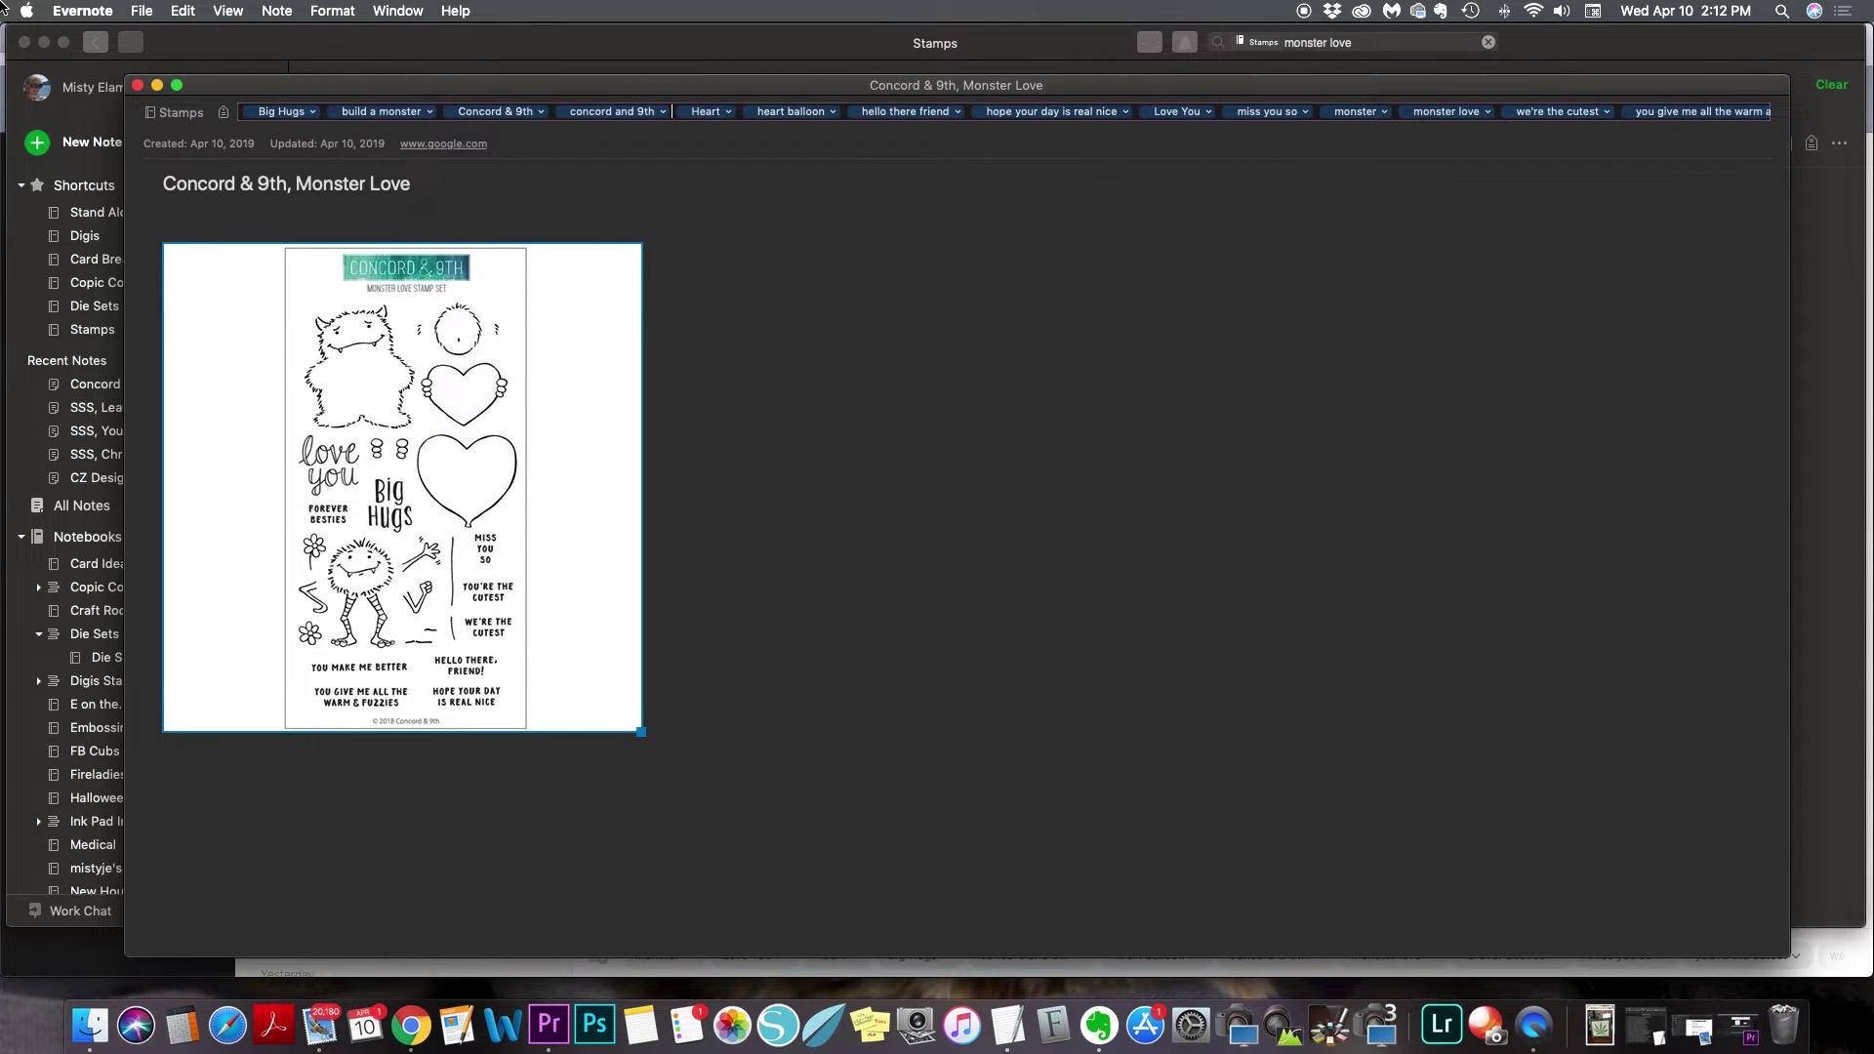
click(137, 86)
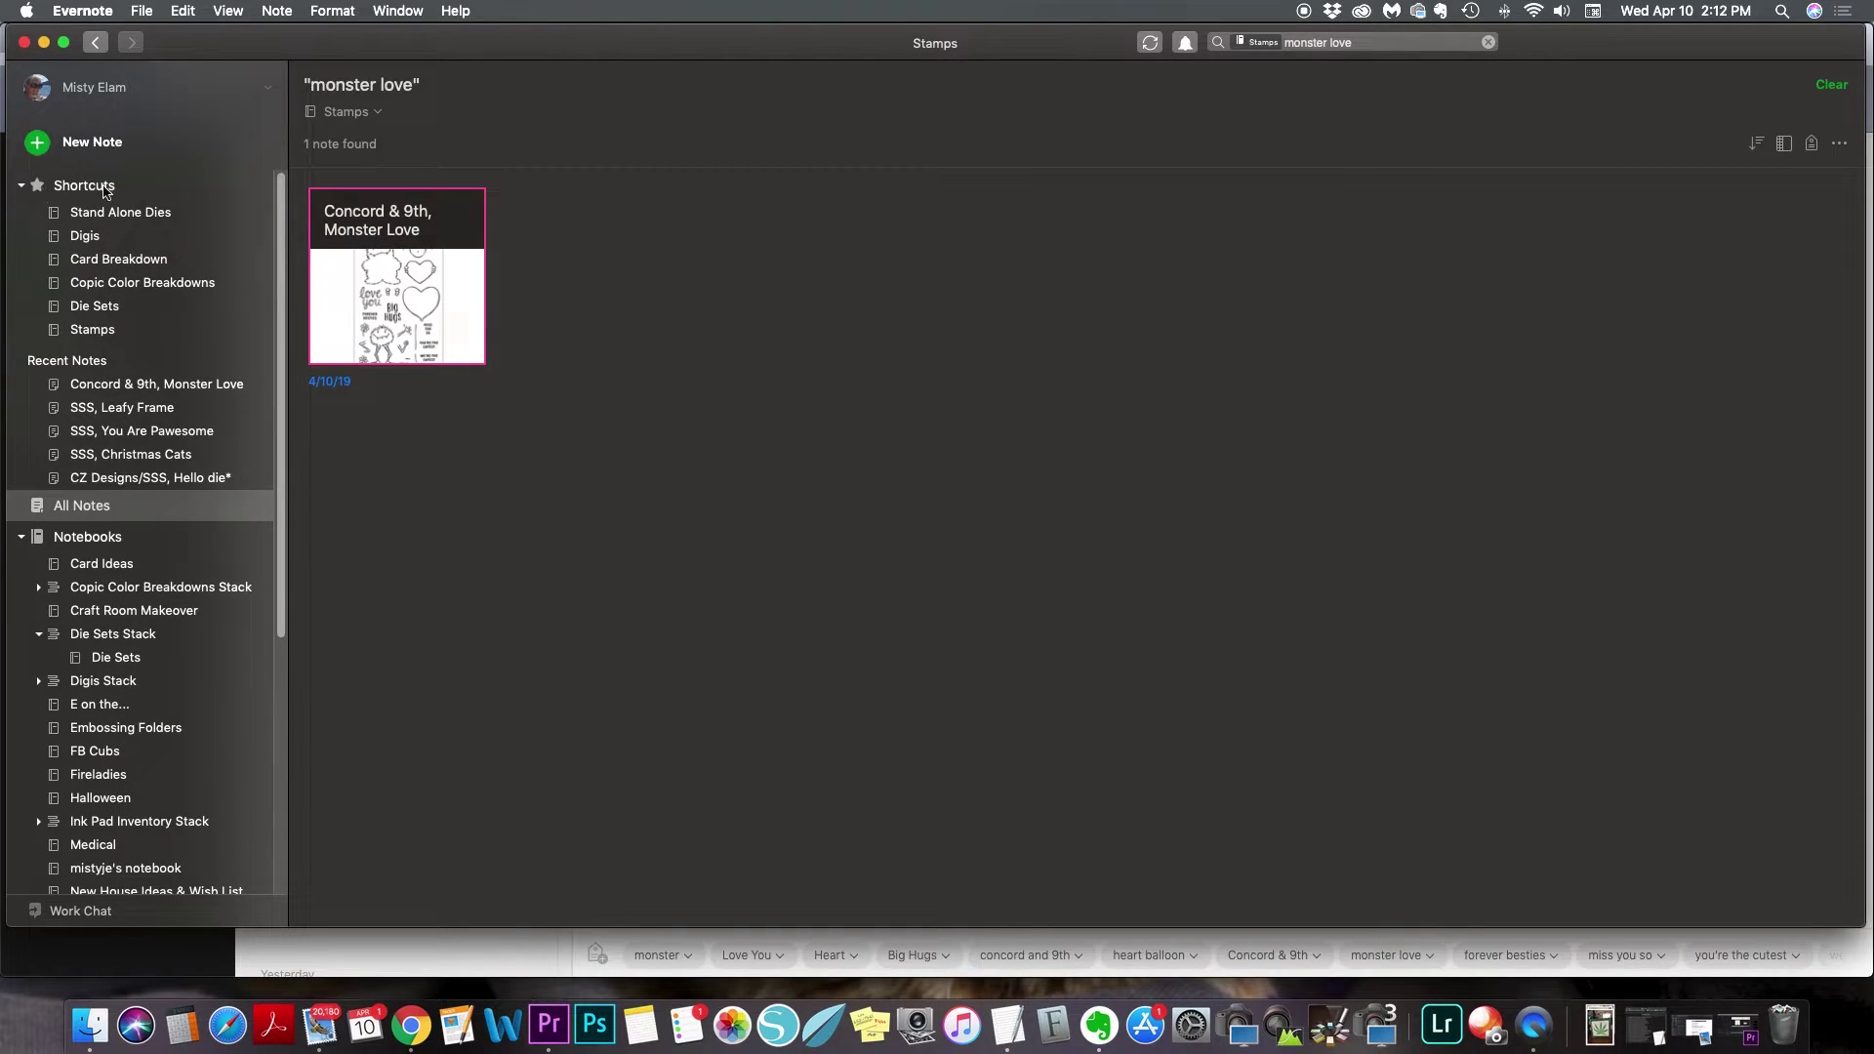
click(1487, 43)
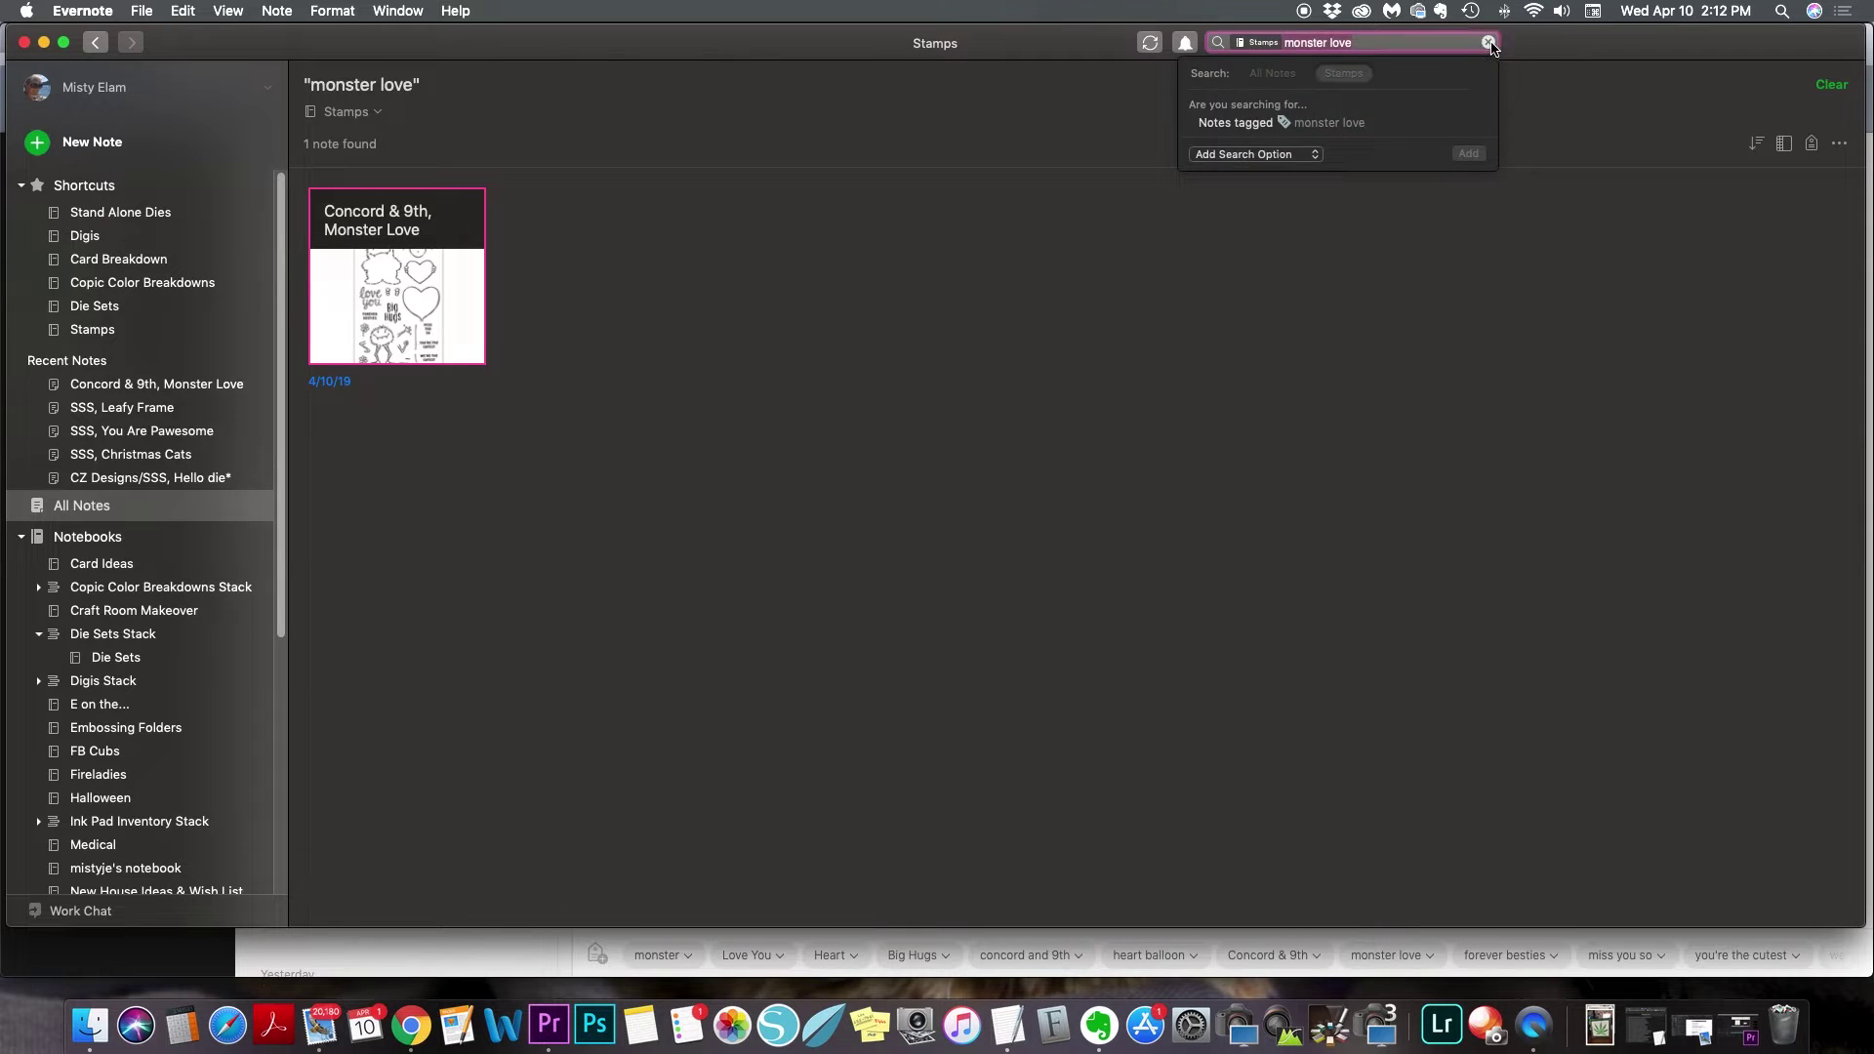
click(1488, 43)
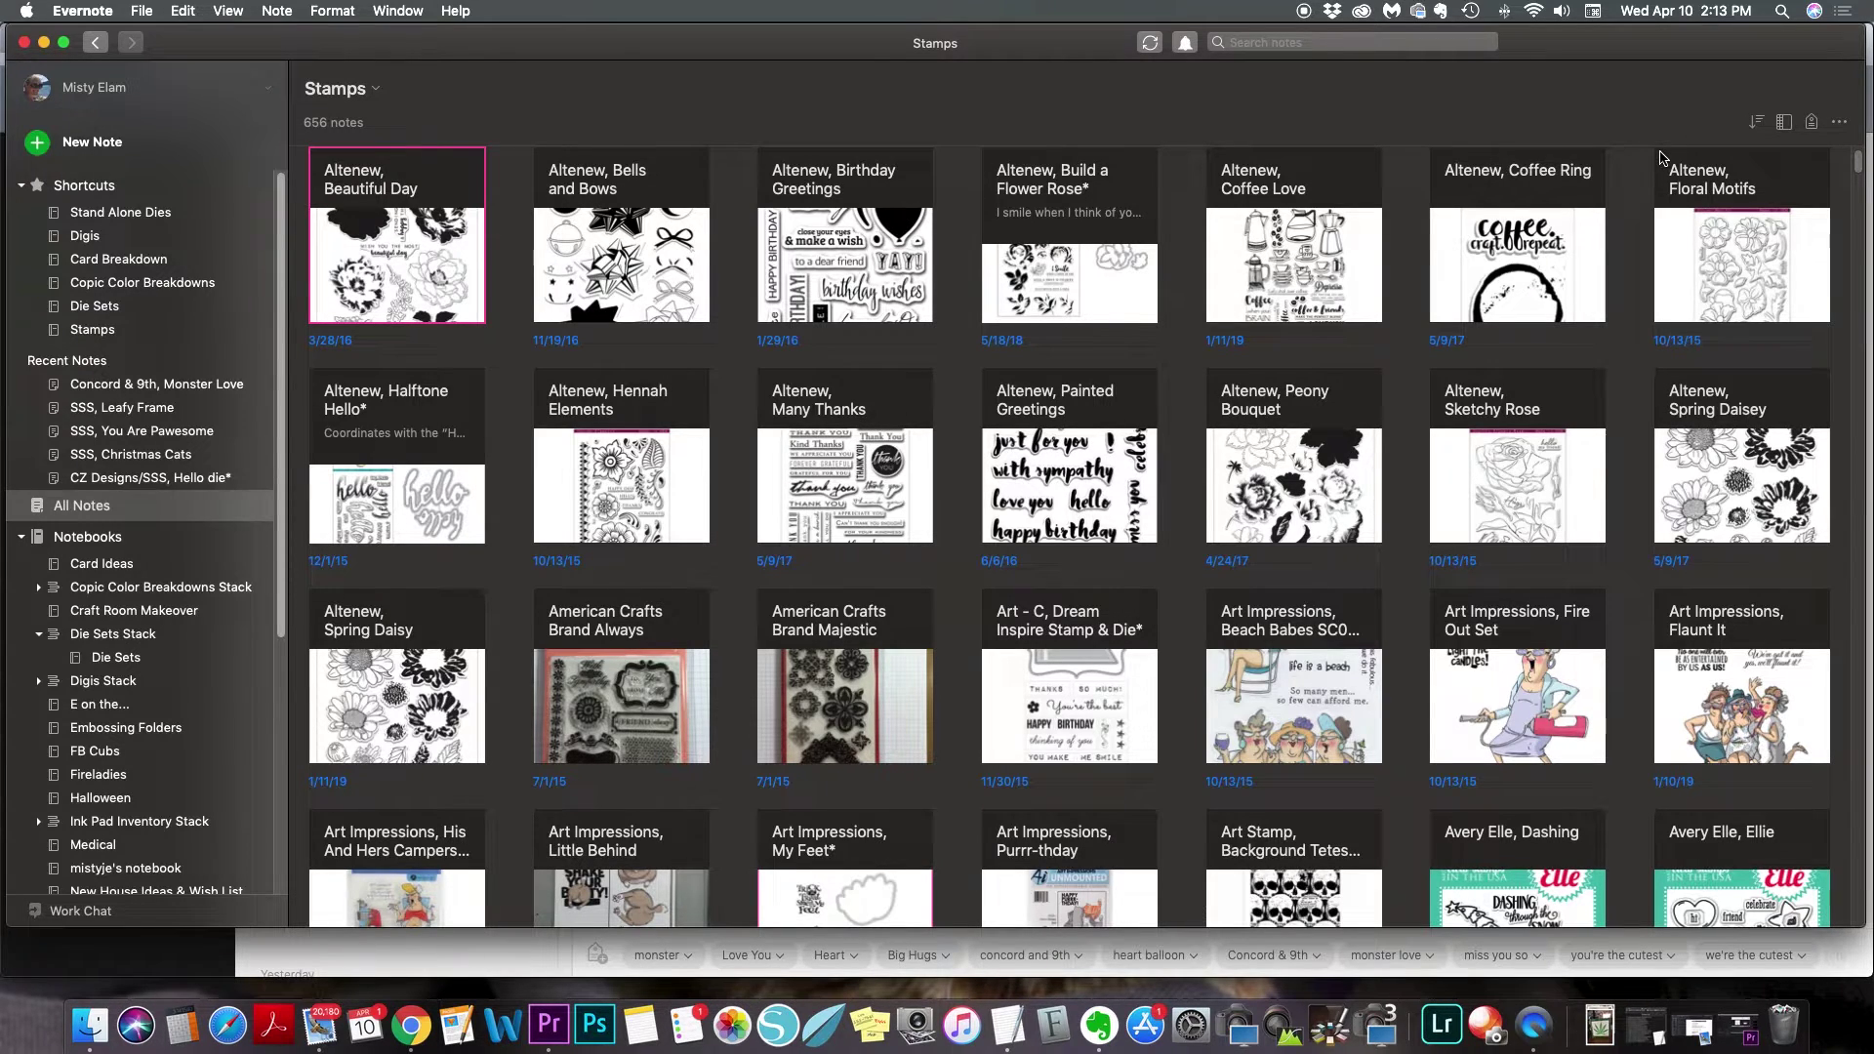
scroll(1298, 385, down, 3)
scroll(1288, 399, down, 5)
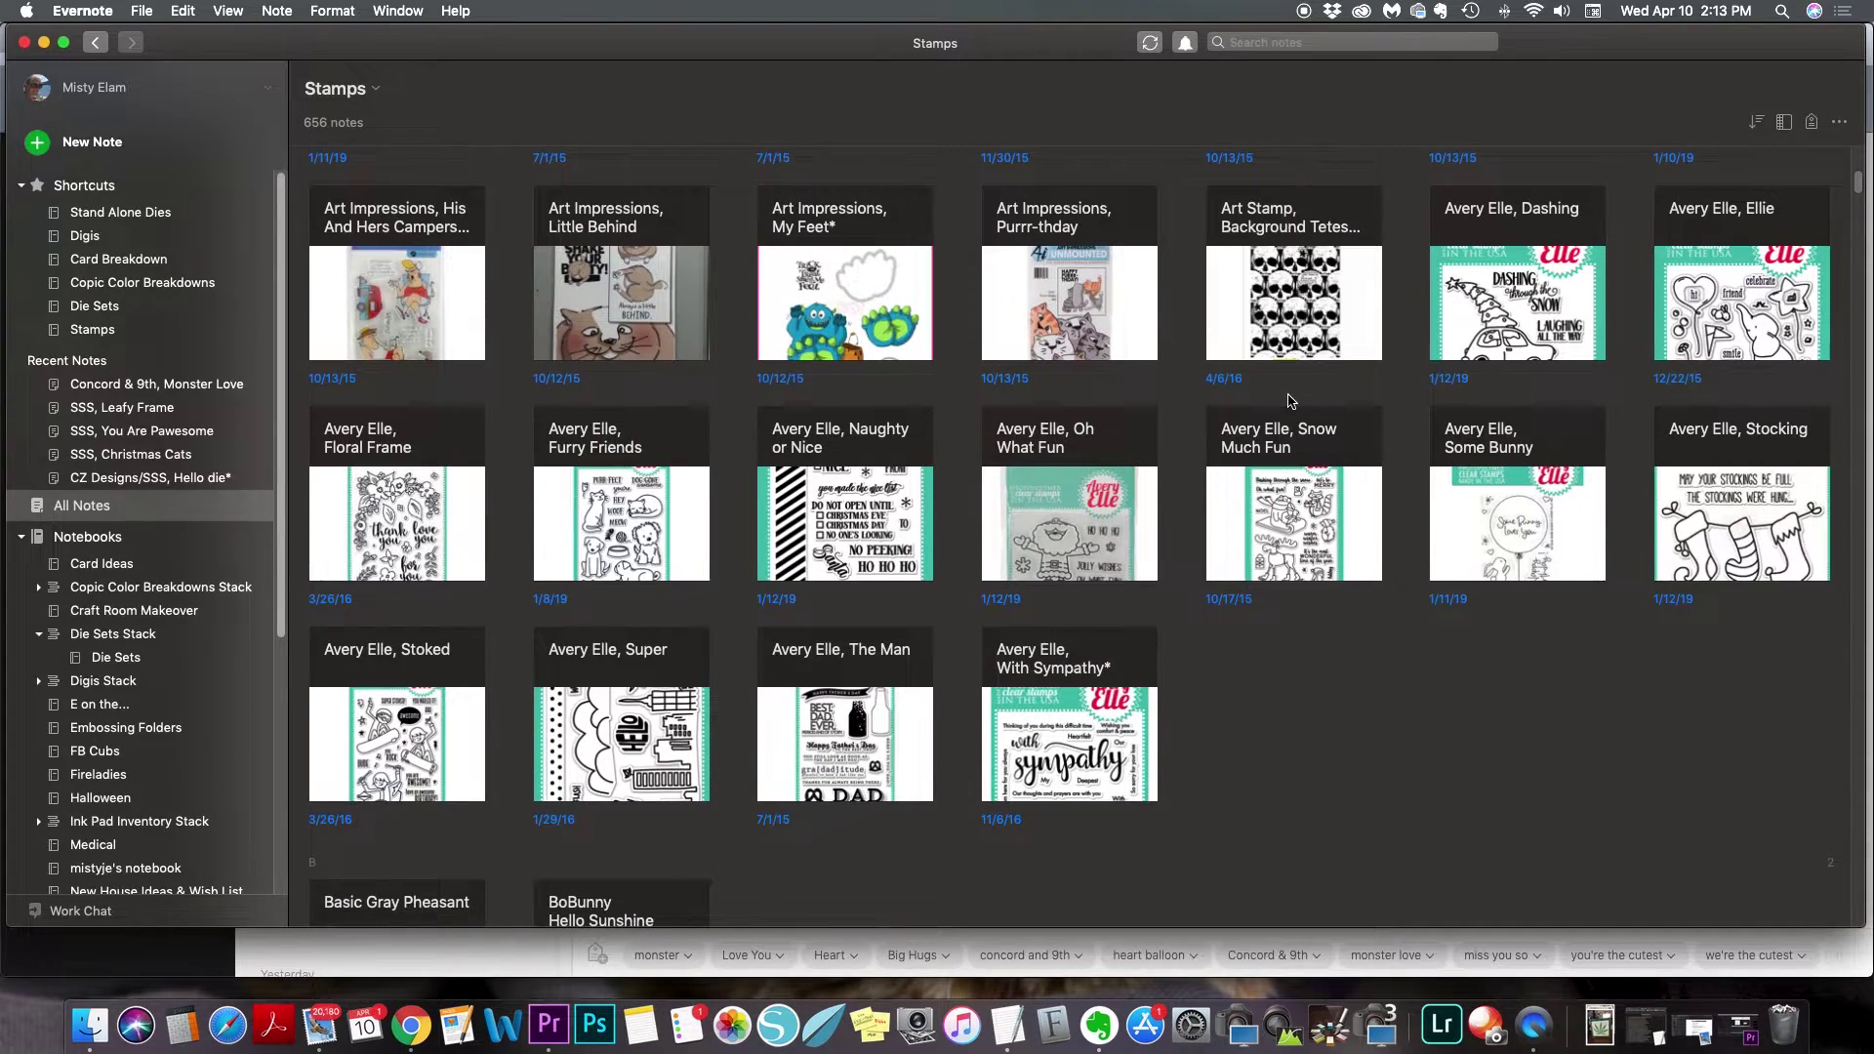
scroll(1288, 400, down, 8)
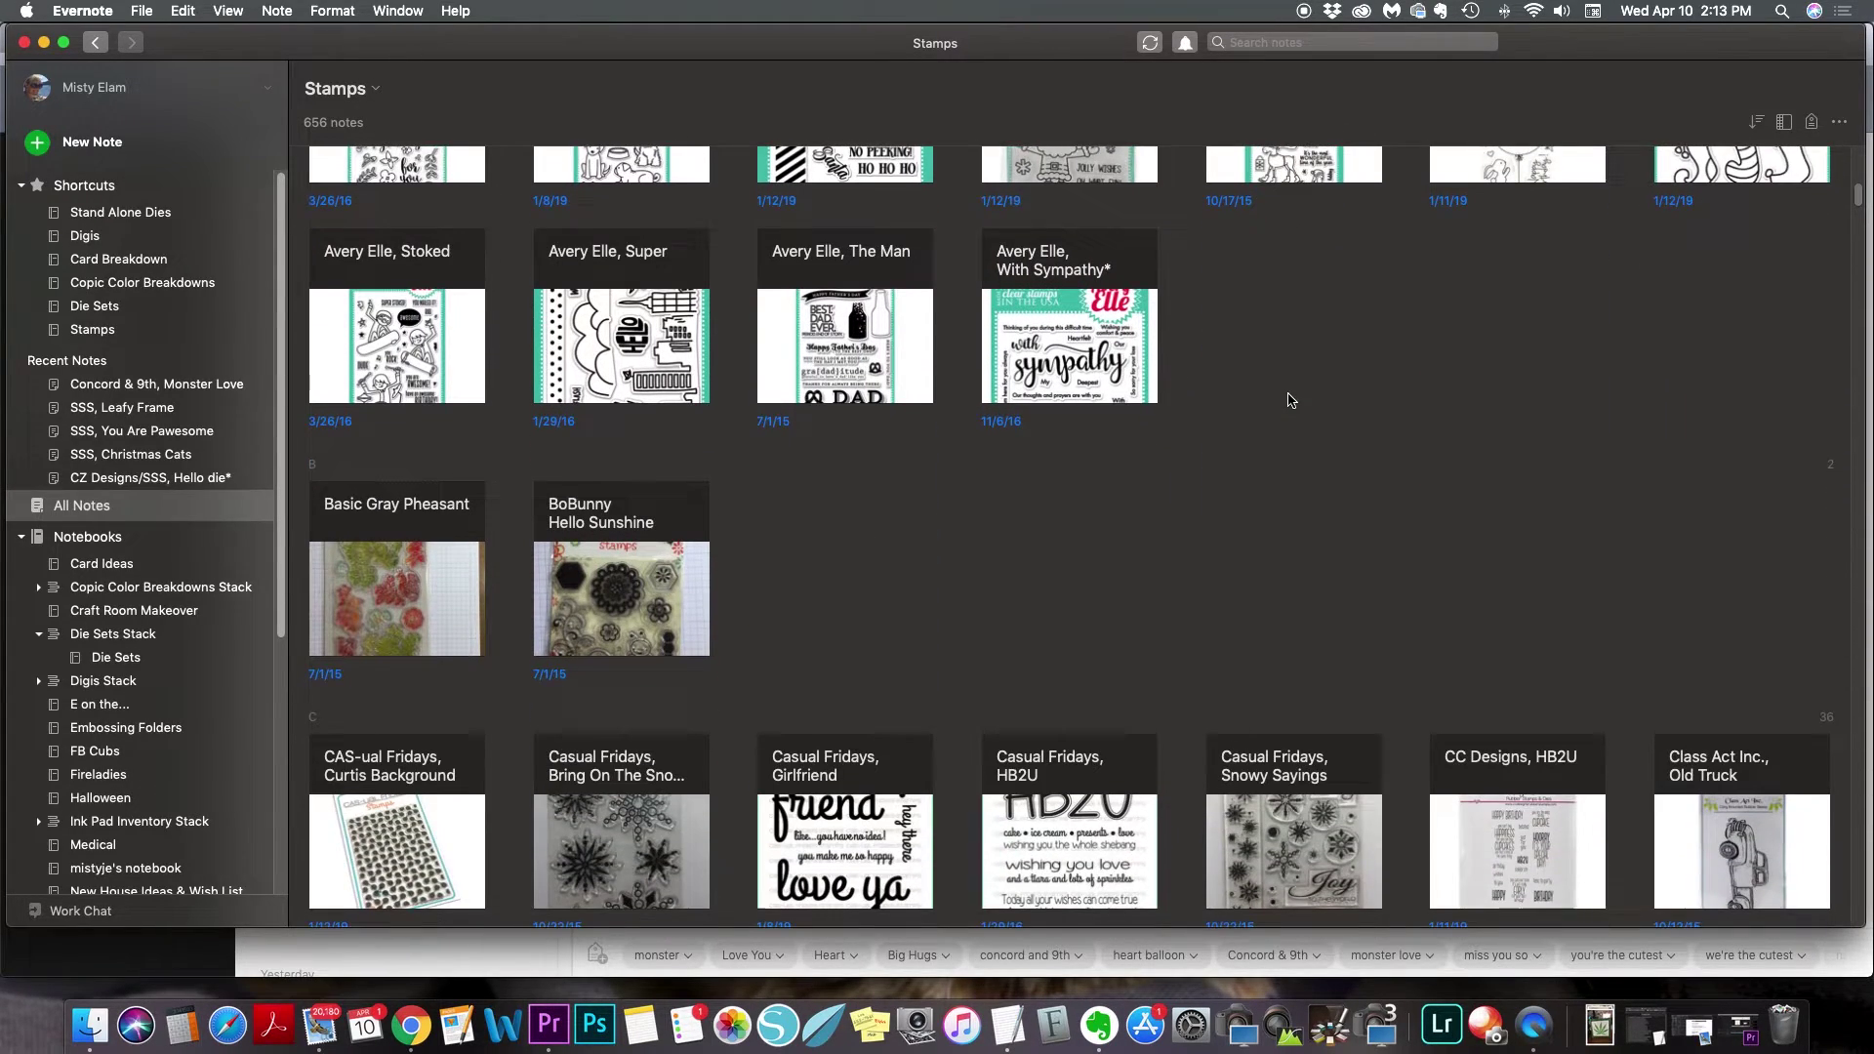
scroll(1288, 400, down, 15)
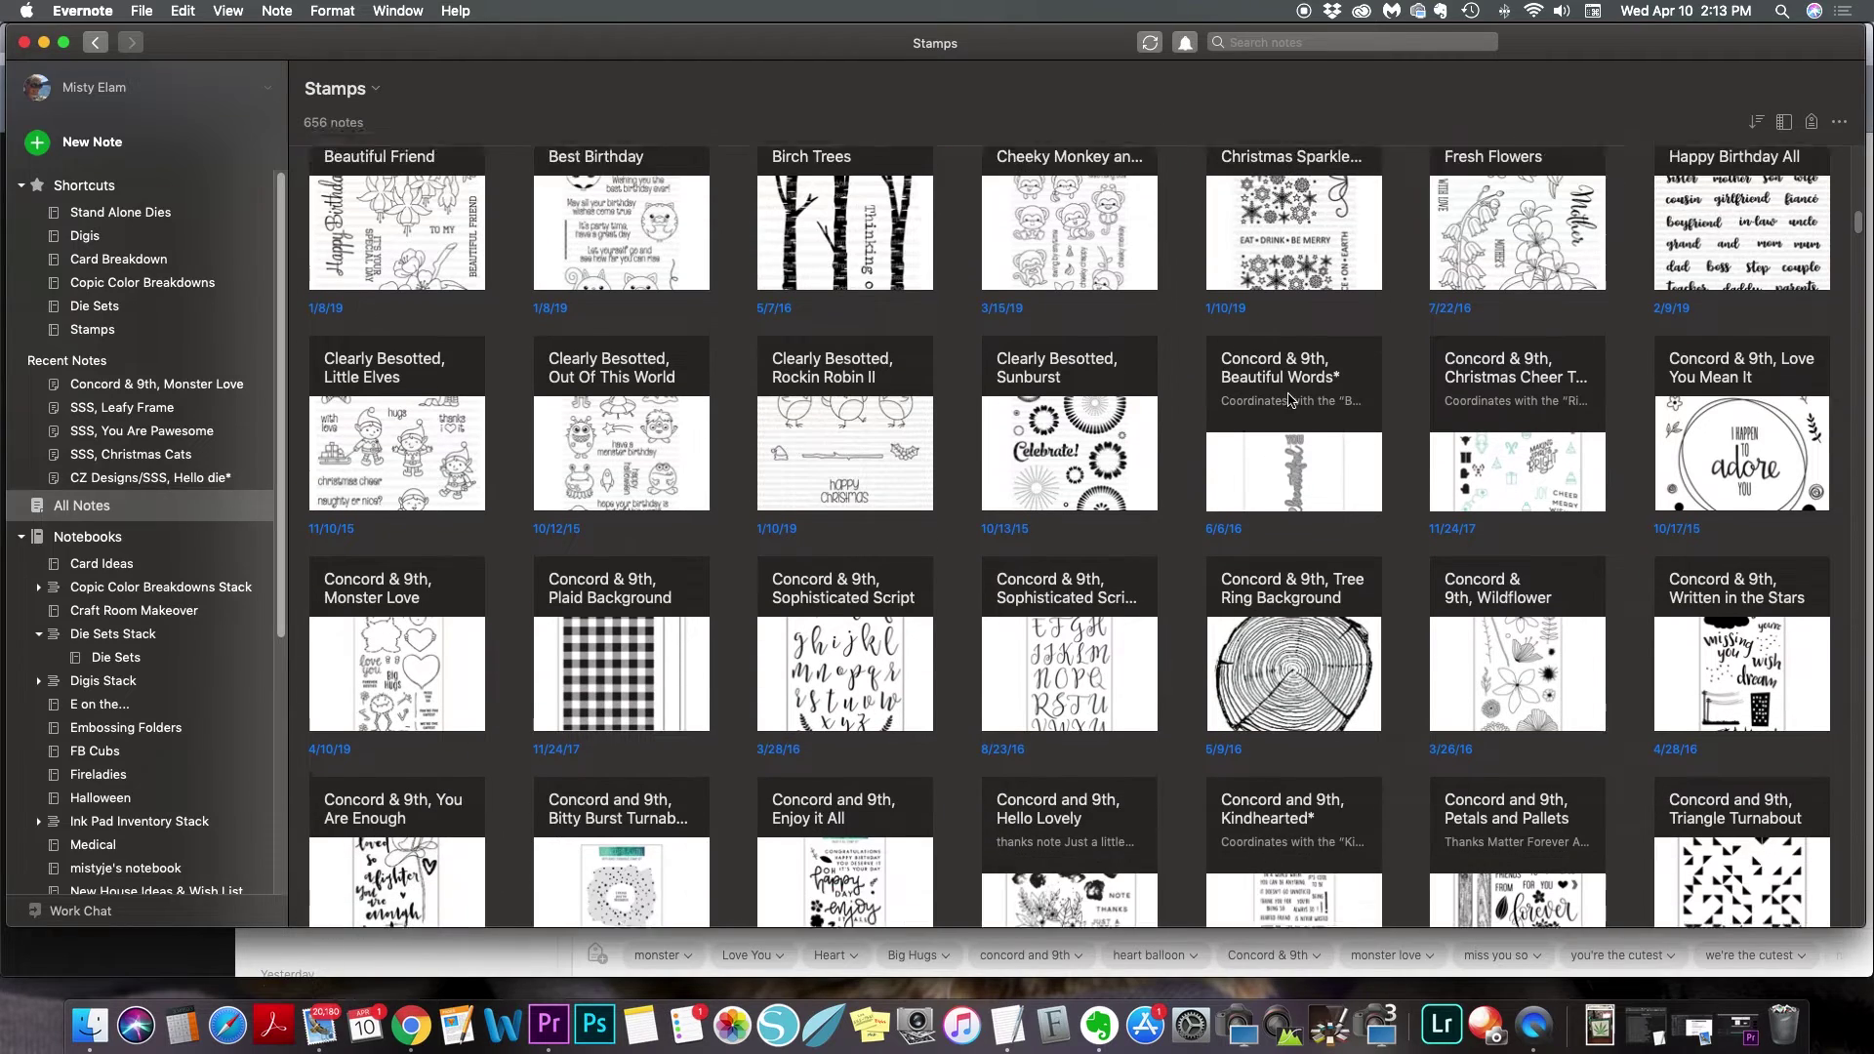
scroll(1288, 400, down, 5)
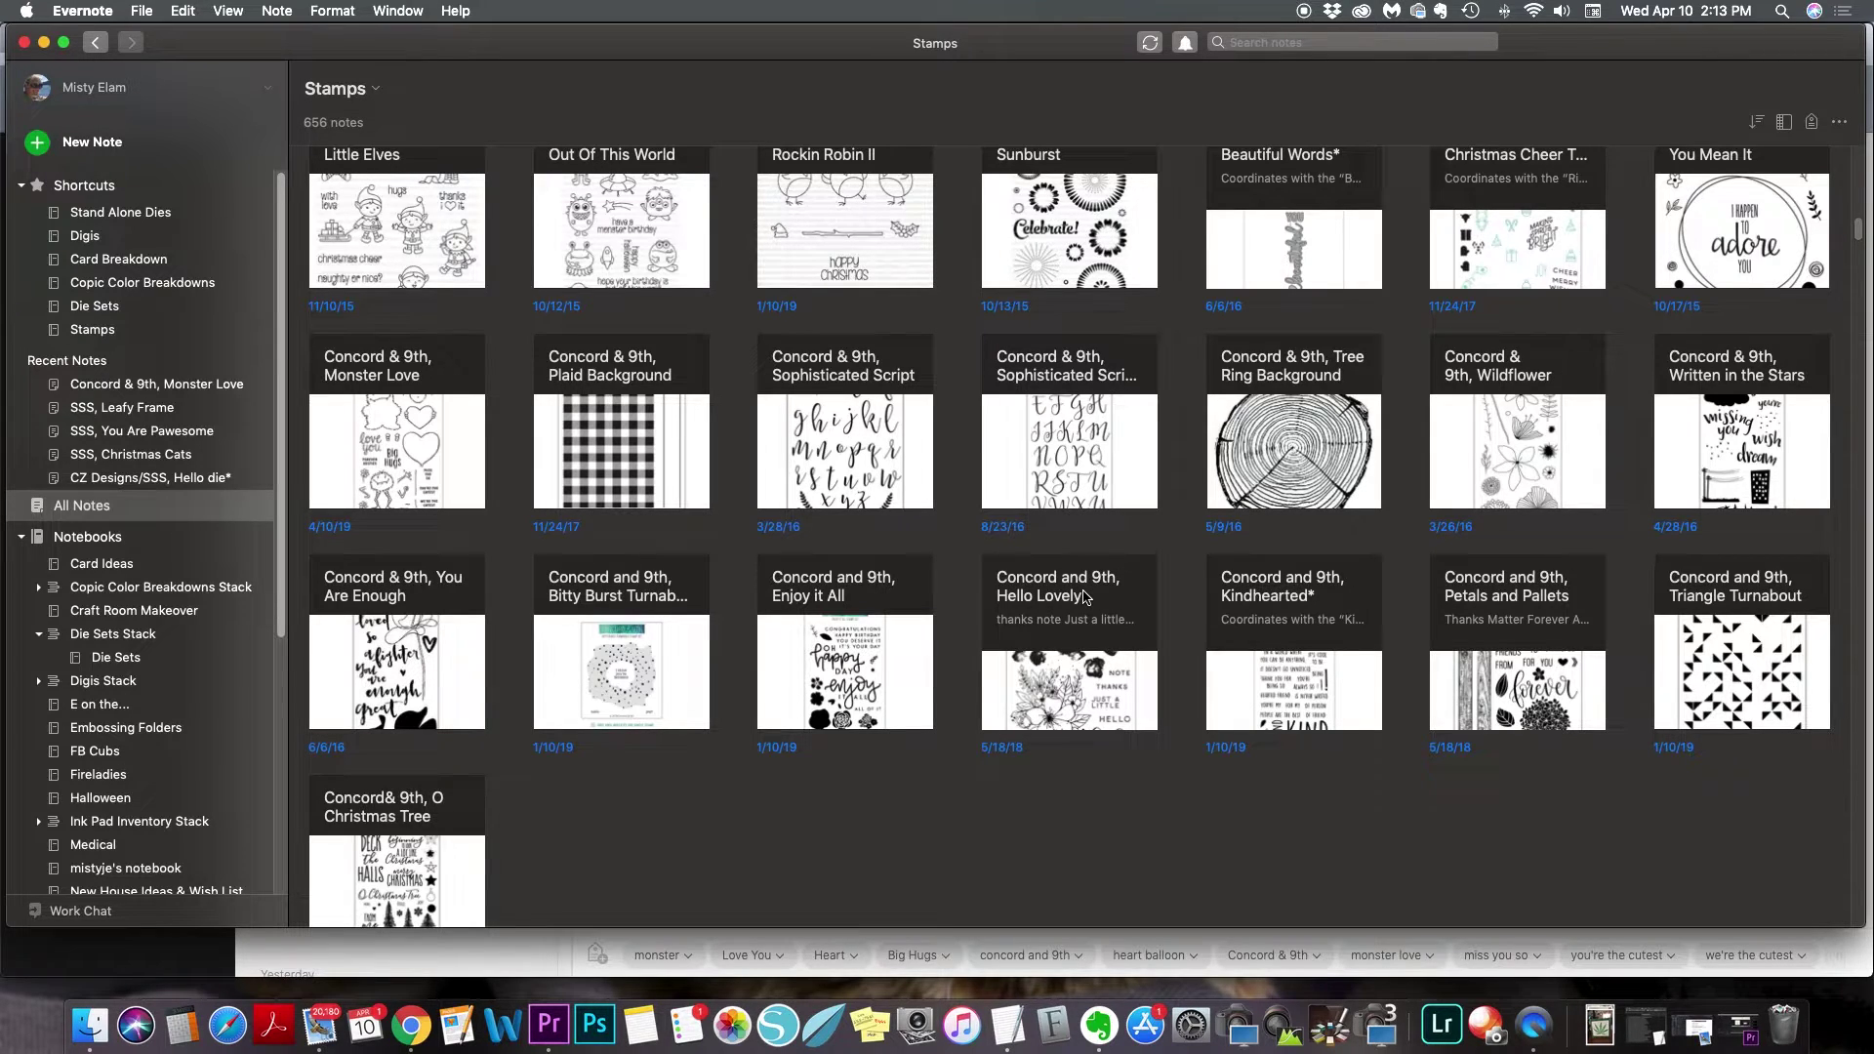
scroll(1144, 463, up, 2)
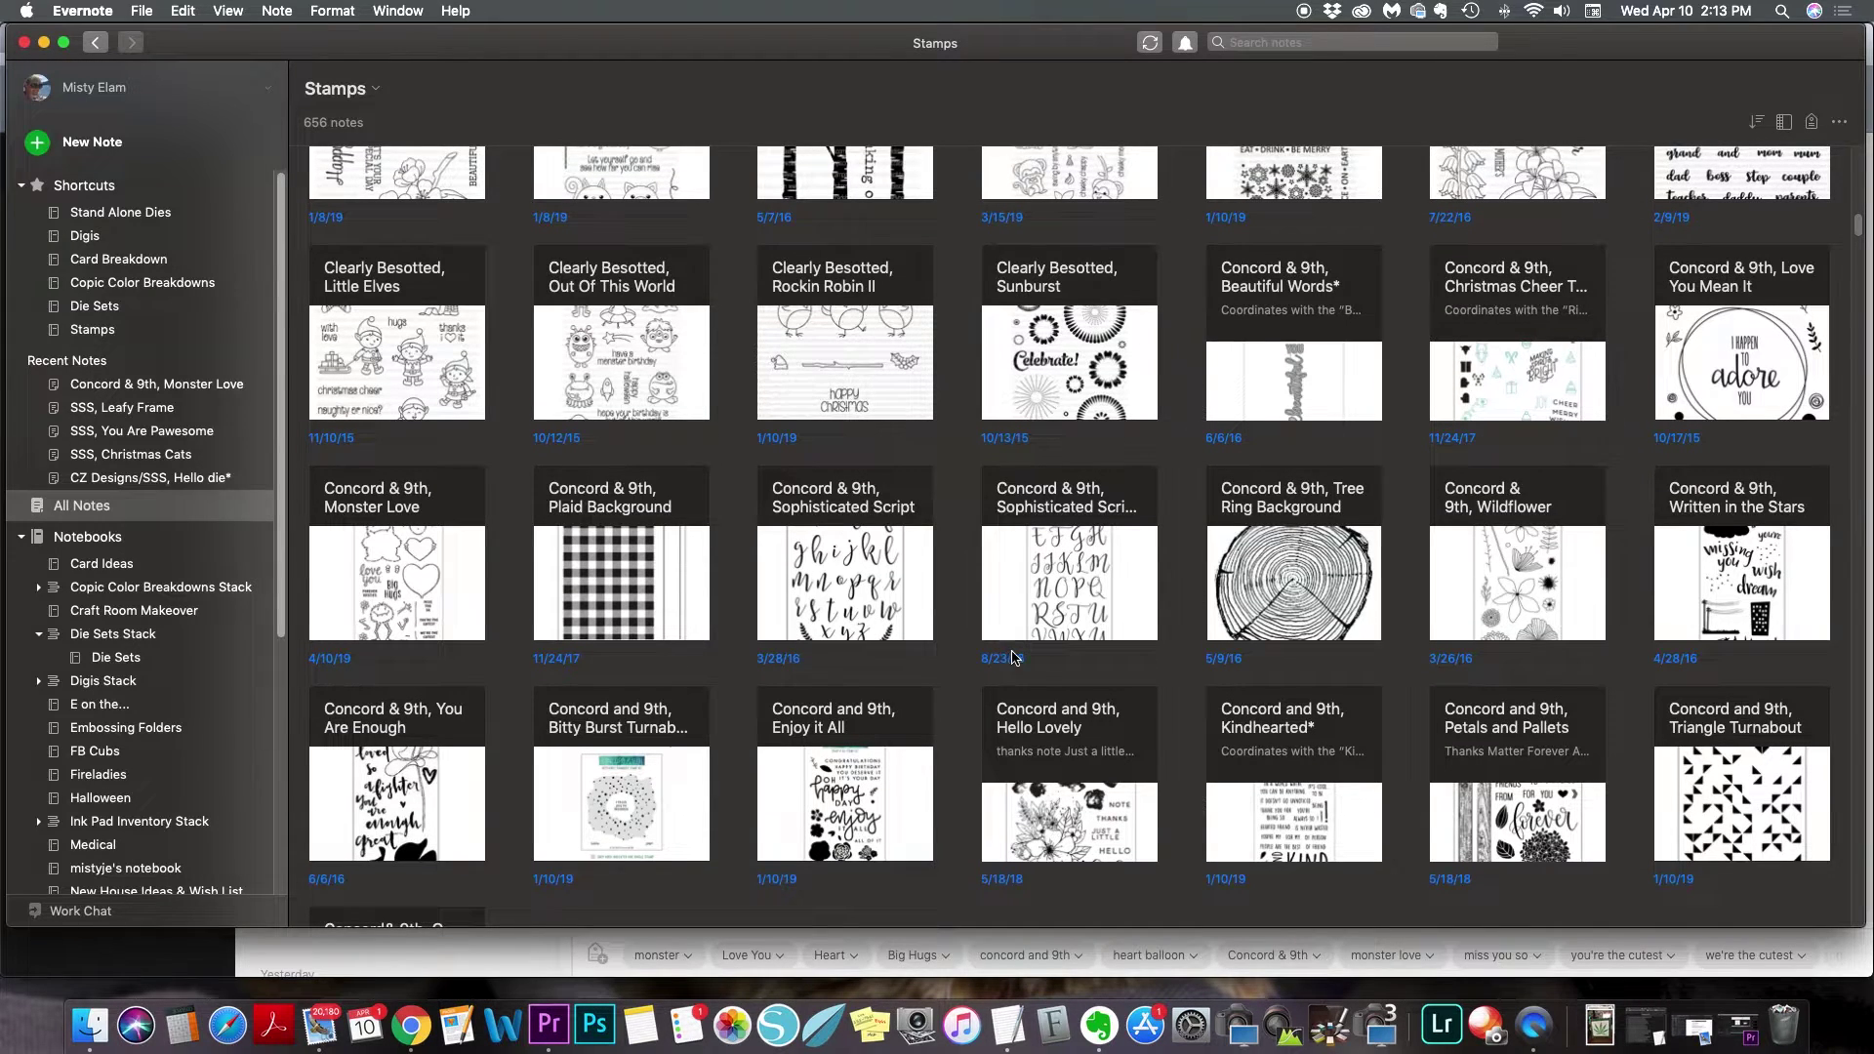
scroll(1020, 652, down, 1)
scroll(1020, 652, down, 2)
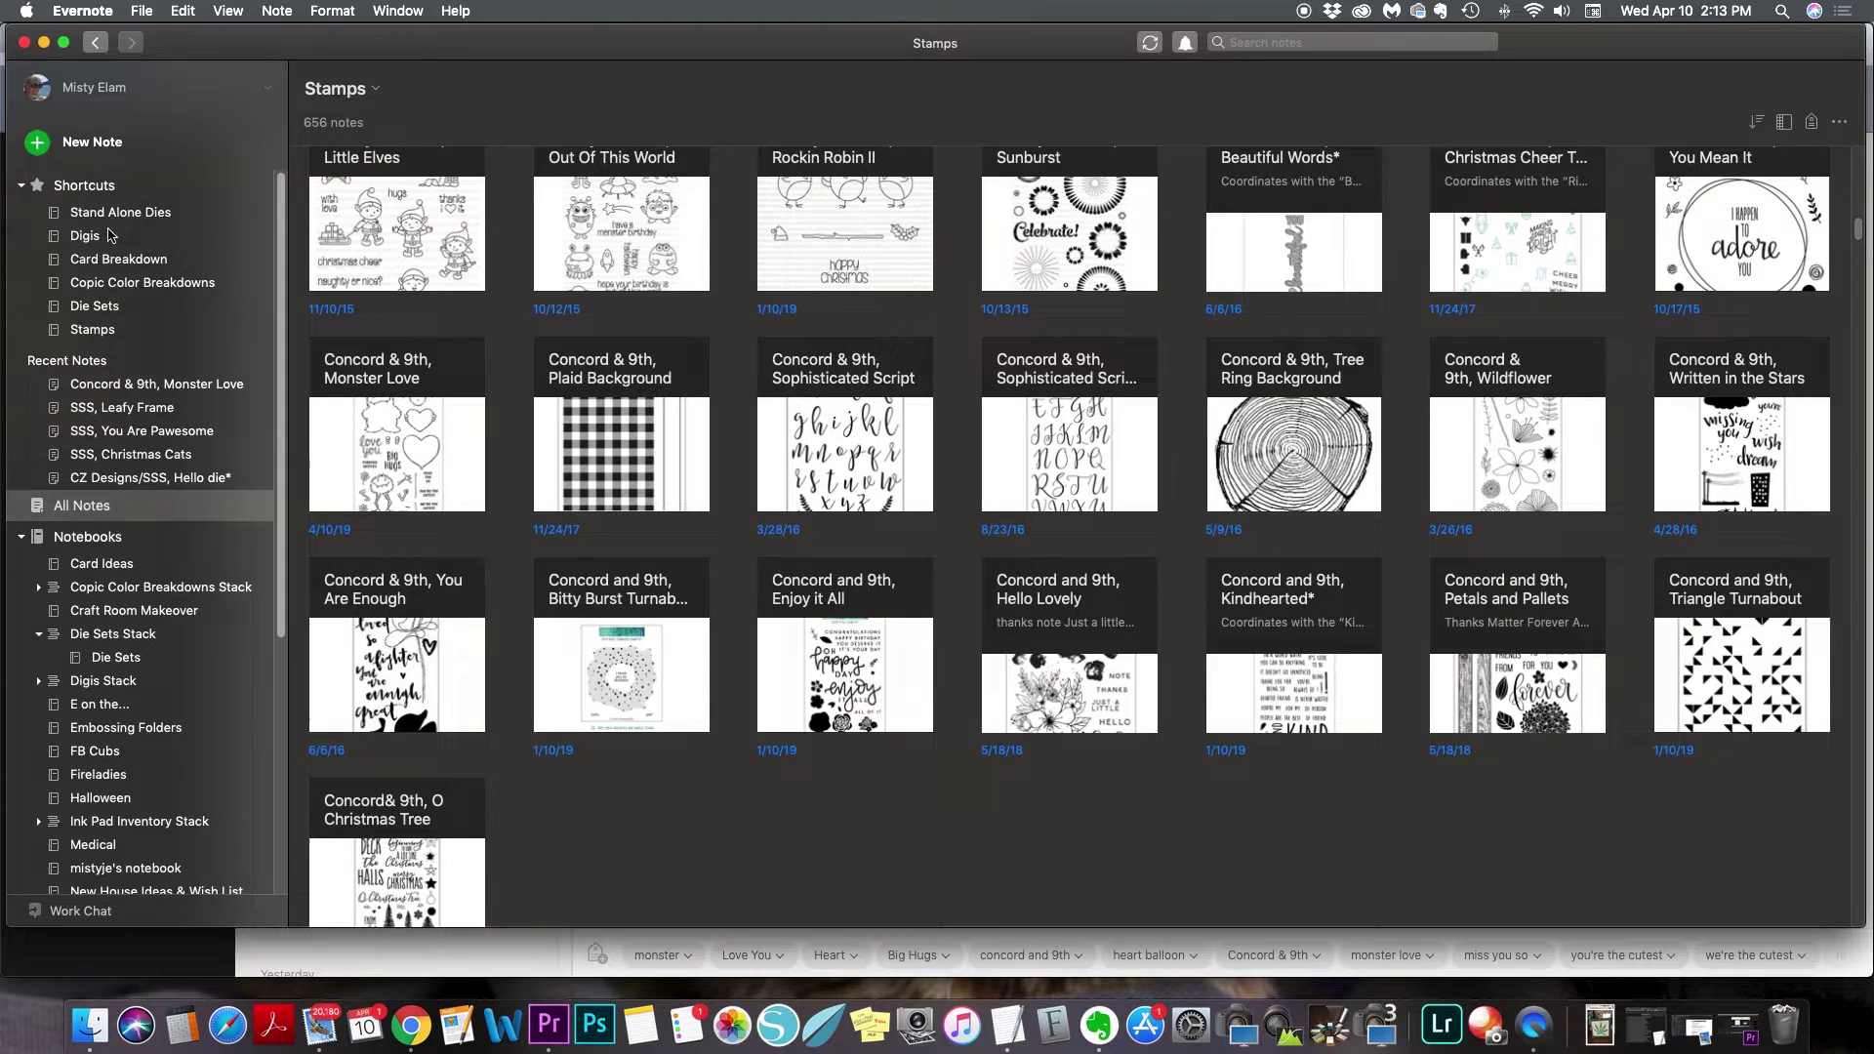
scroll(405, 269, up, 1)
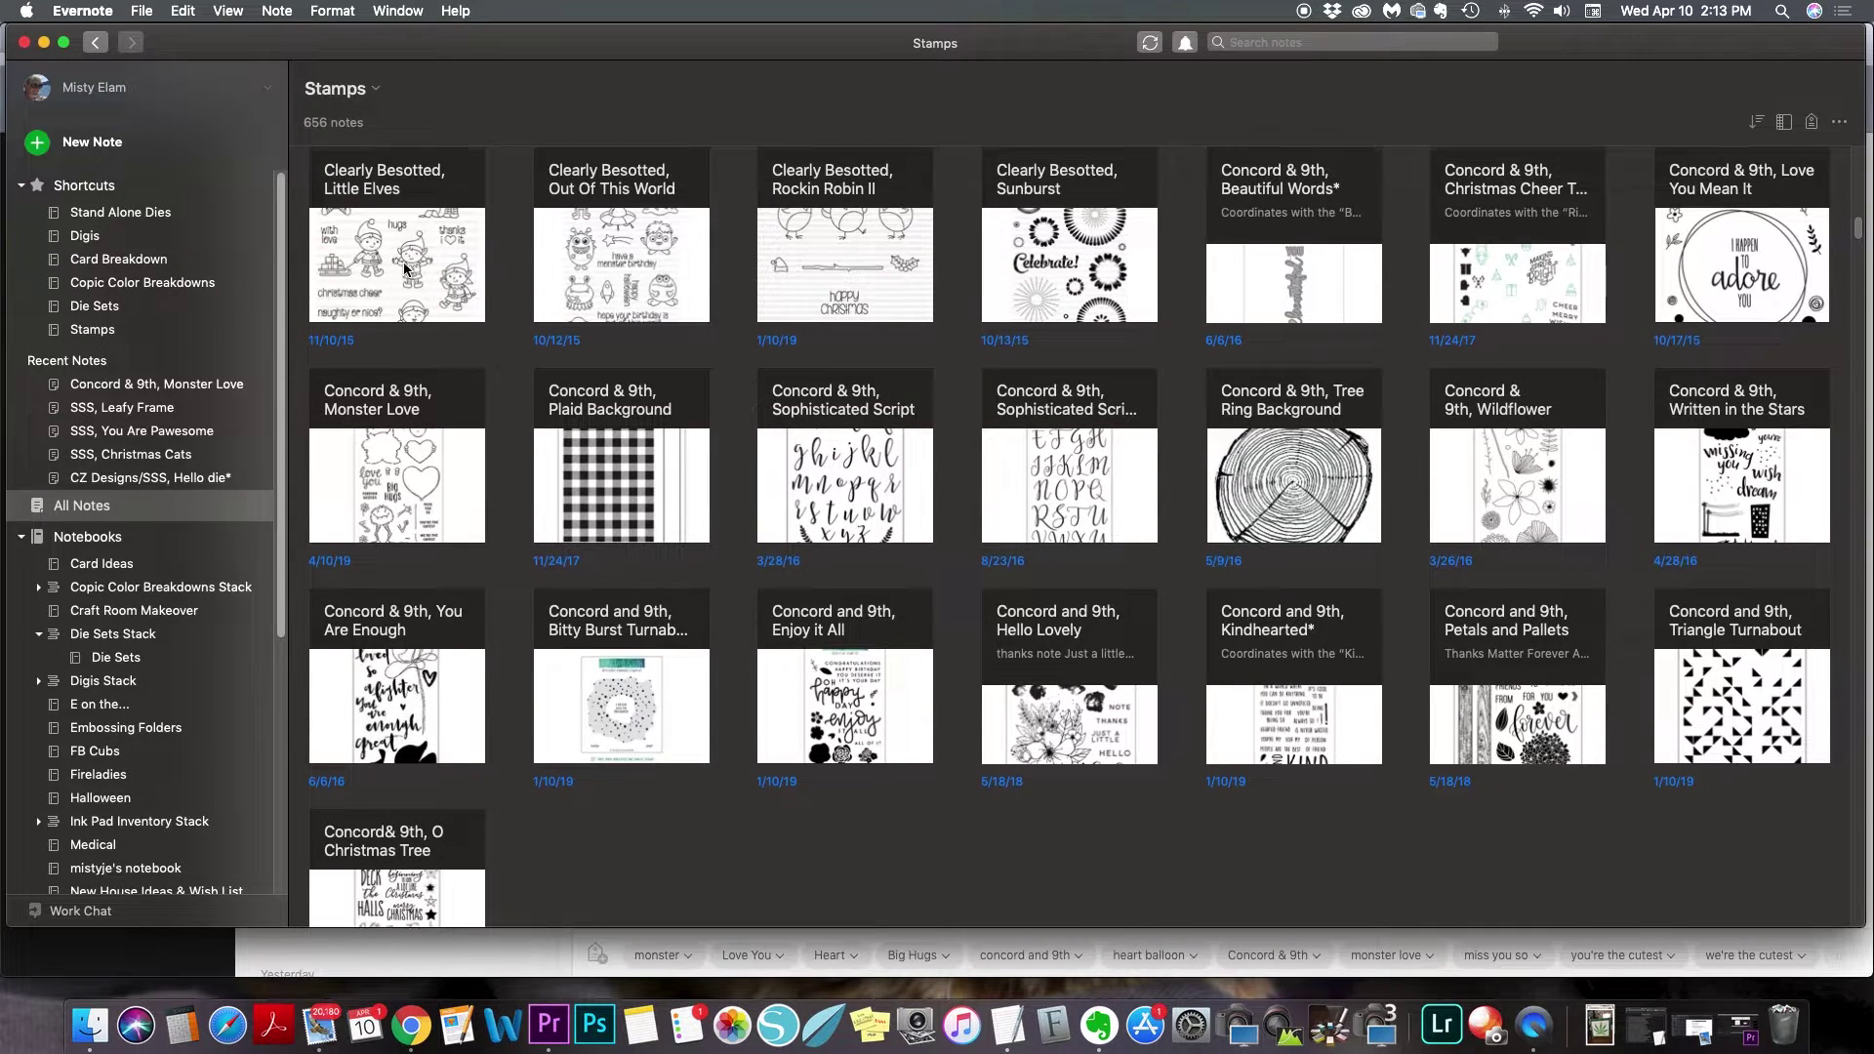
scroll(405, 270, up, 5)
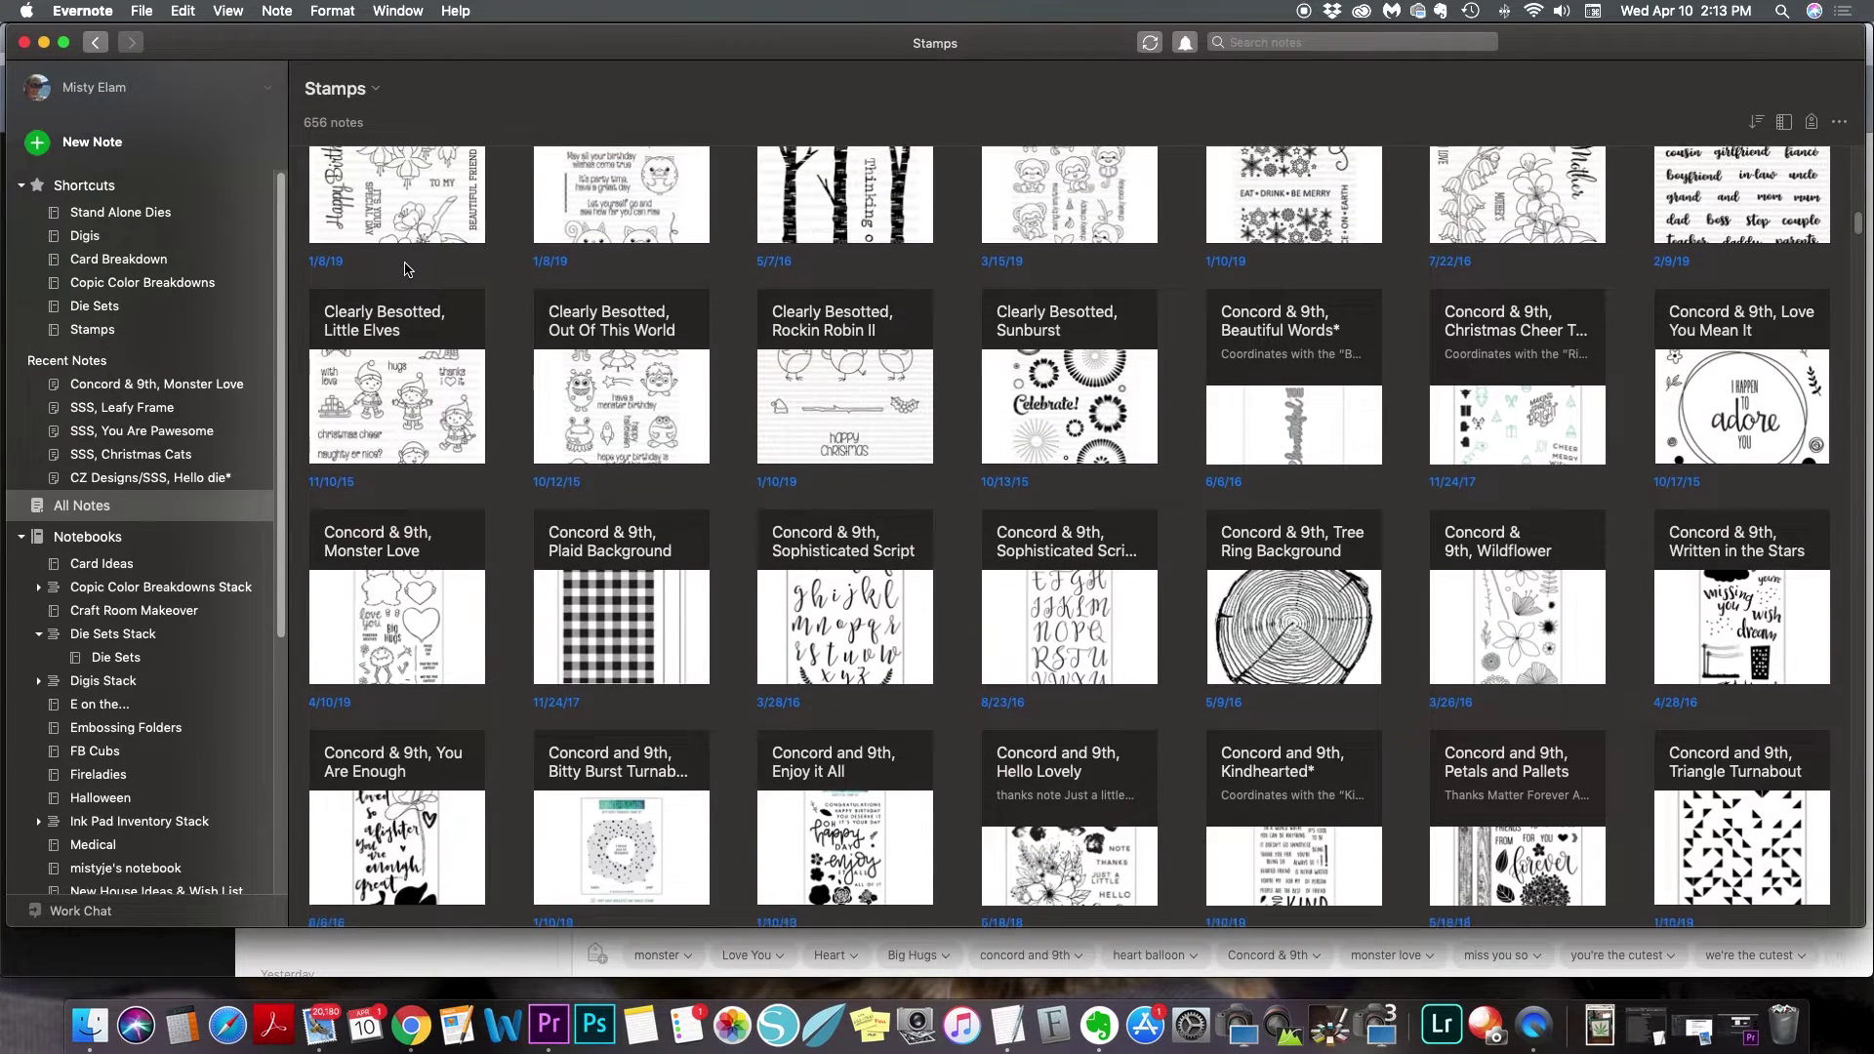
scroll(405, 269, up, 2)
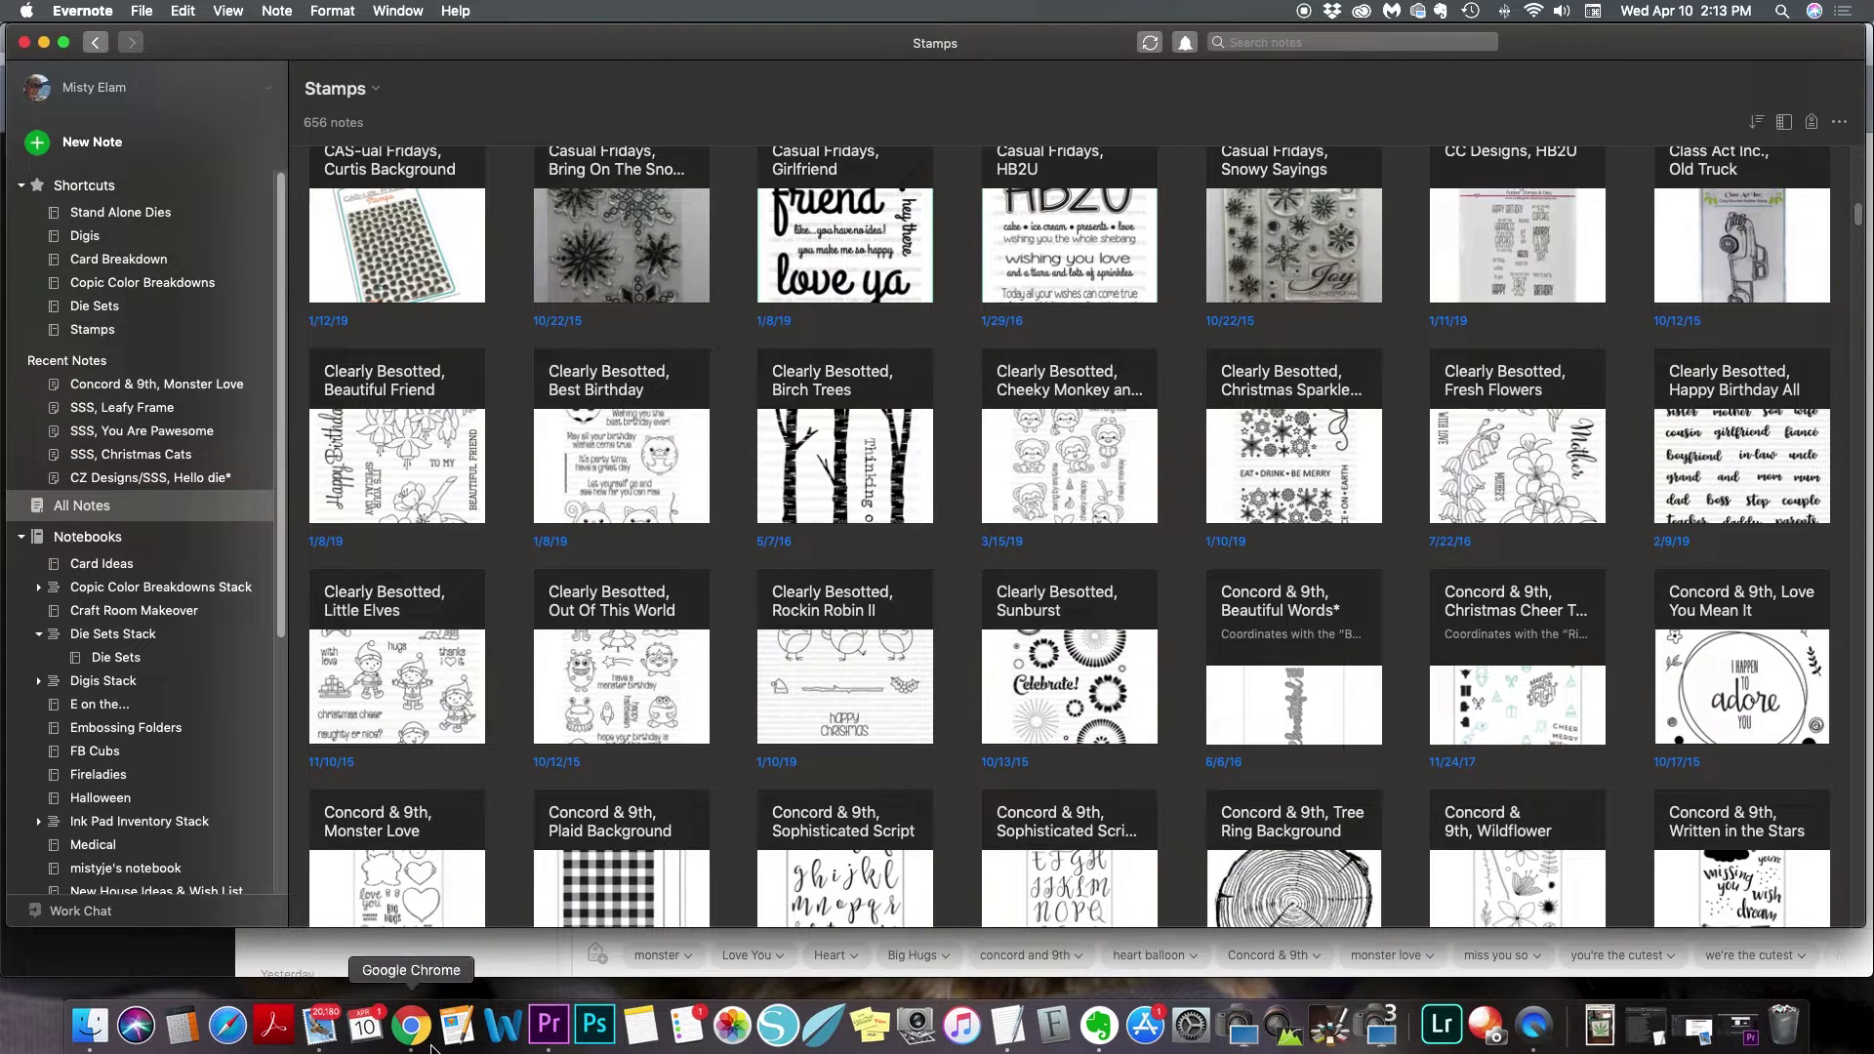
click(433, 995)
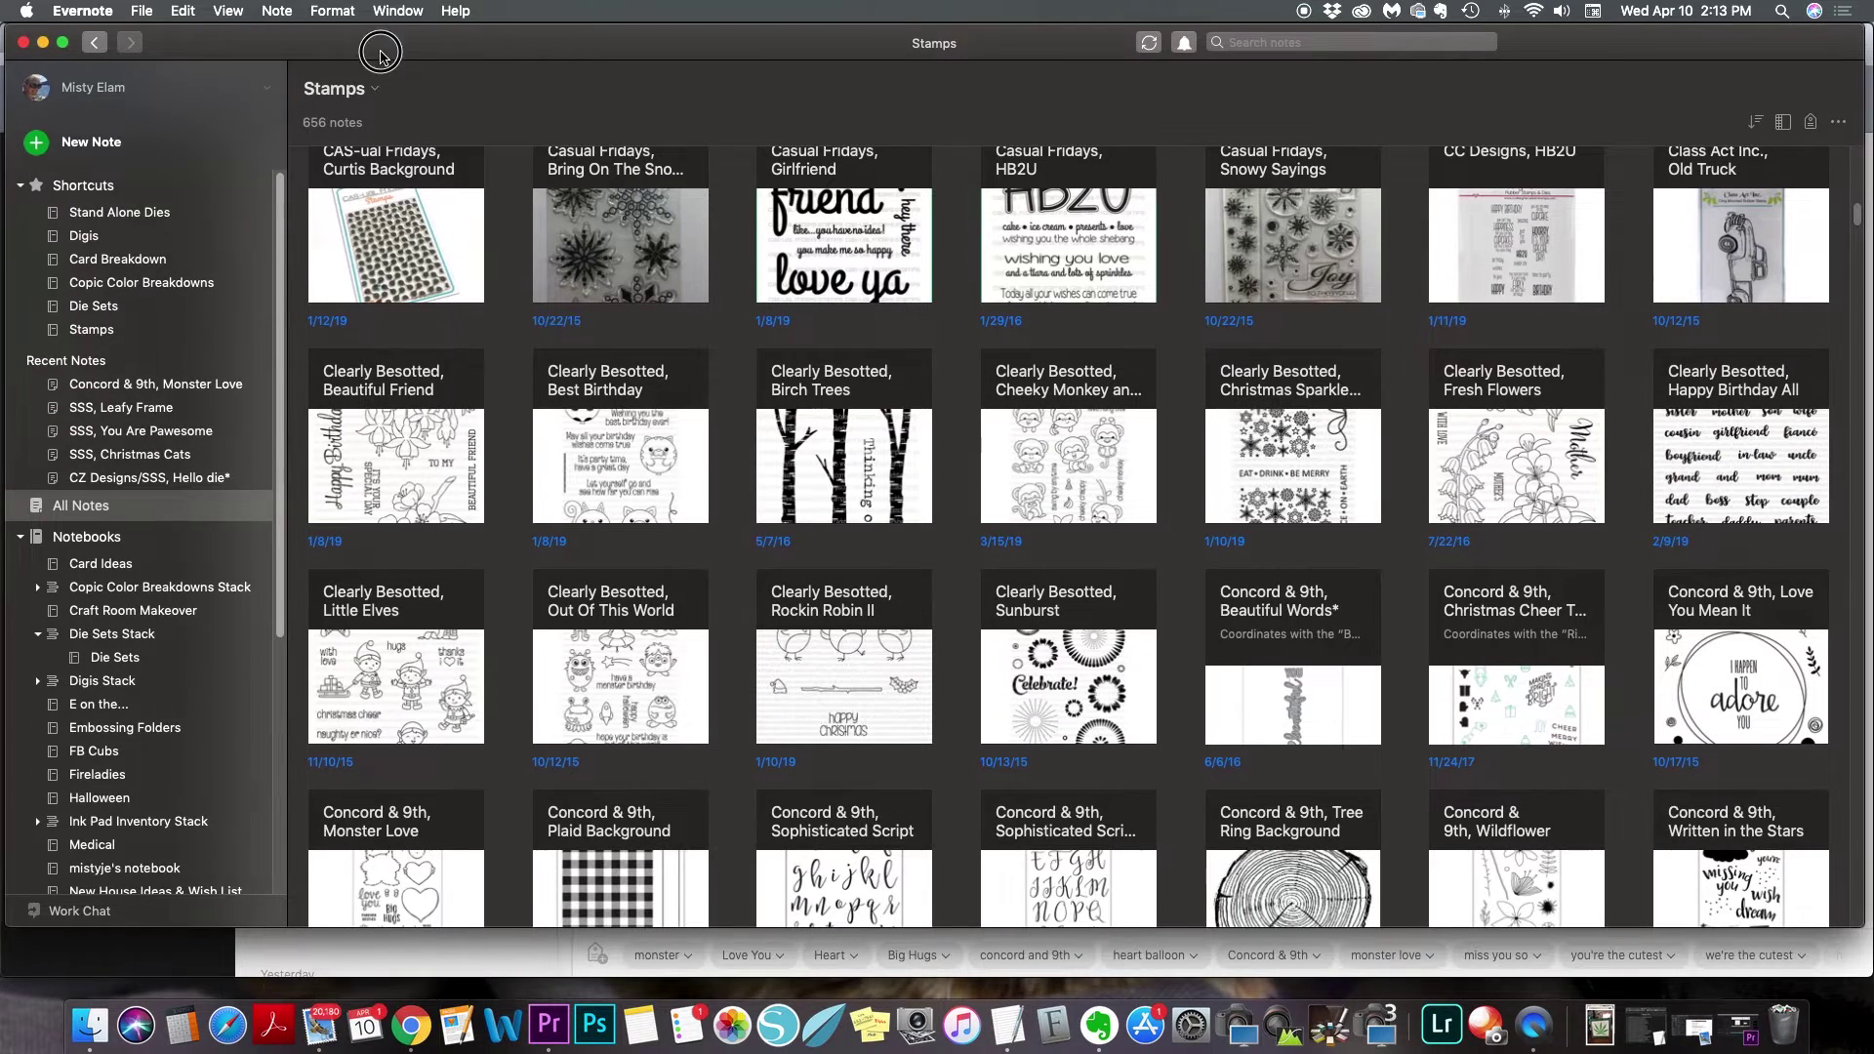
Step: Dismiss the saved-to-Stamps clip confirmation on the monster love results and return to Evernote
click(173, 50)
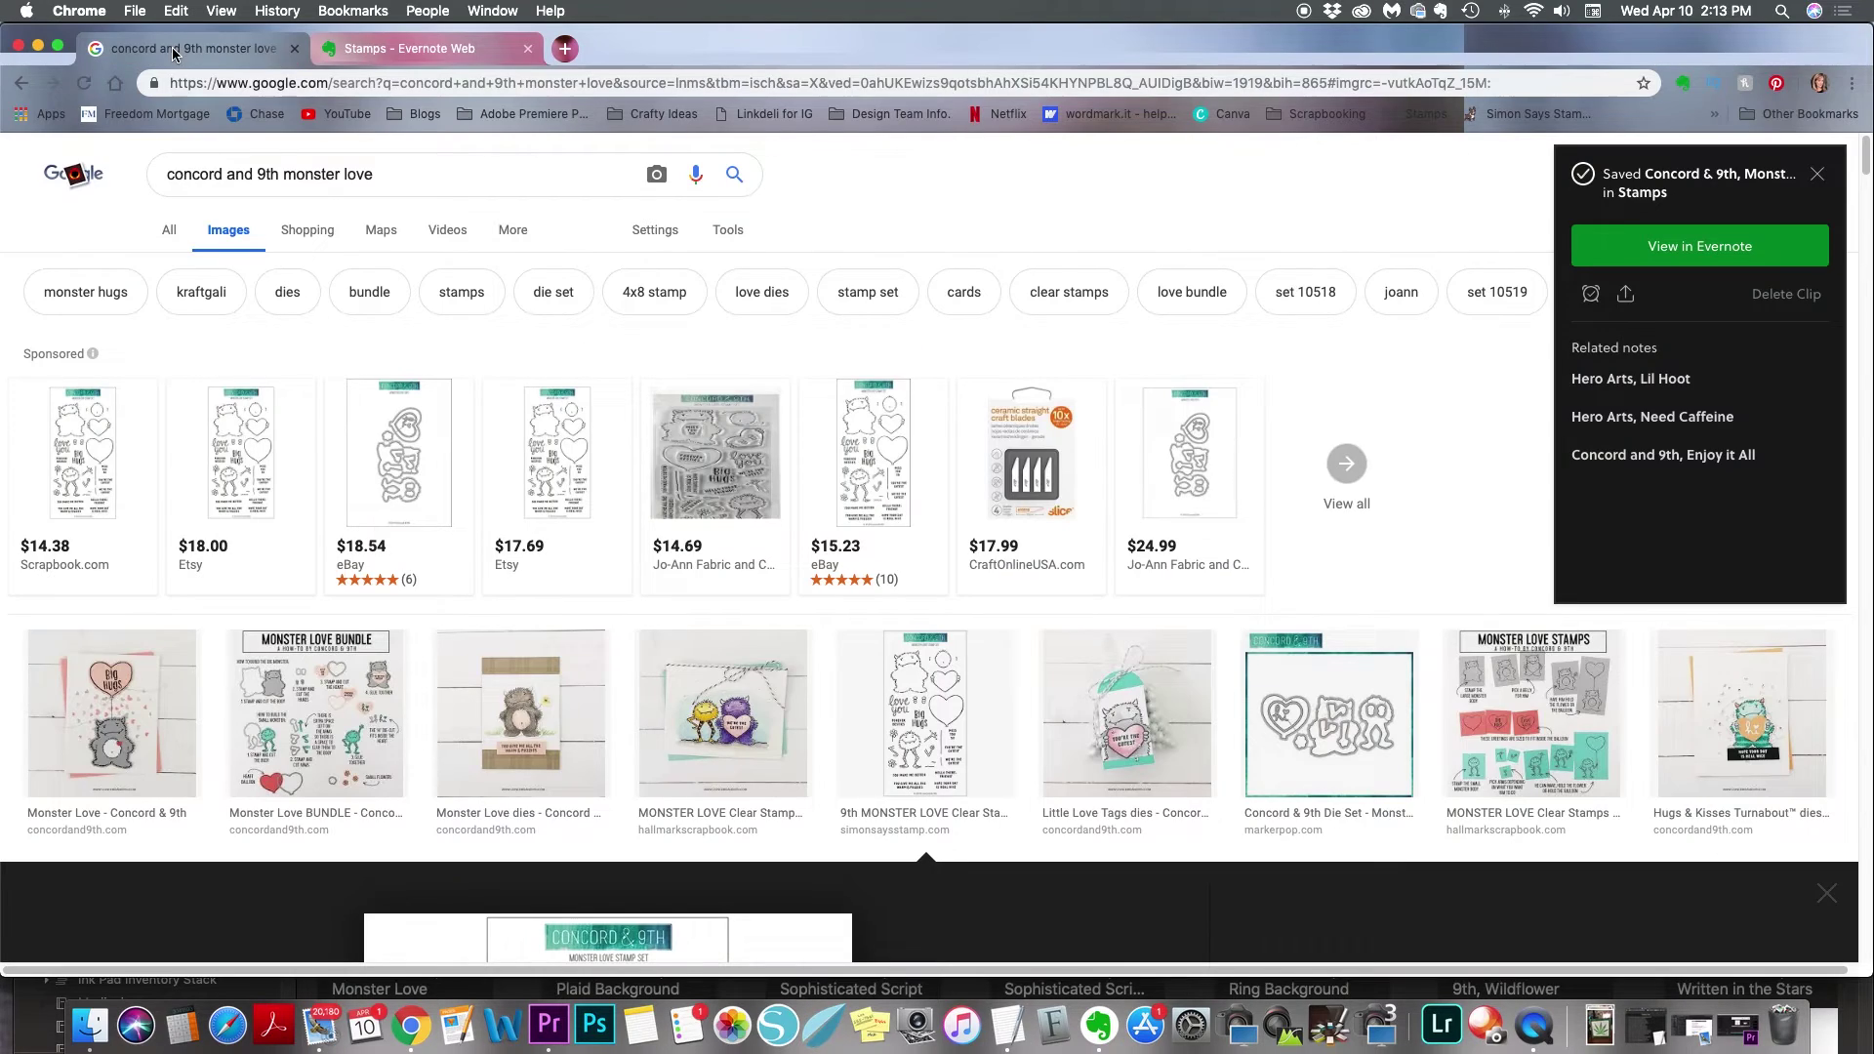
scroll(673, 537, down, 1)
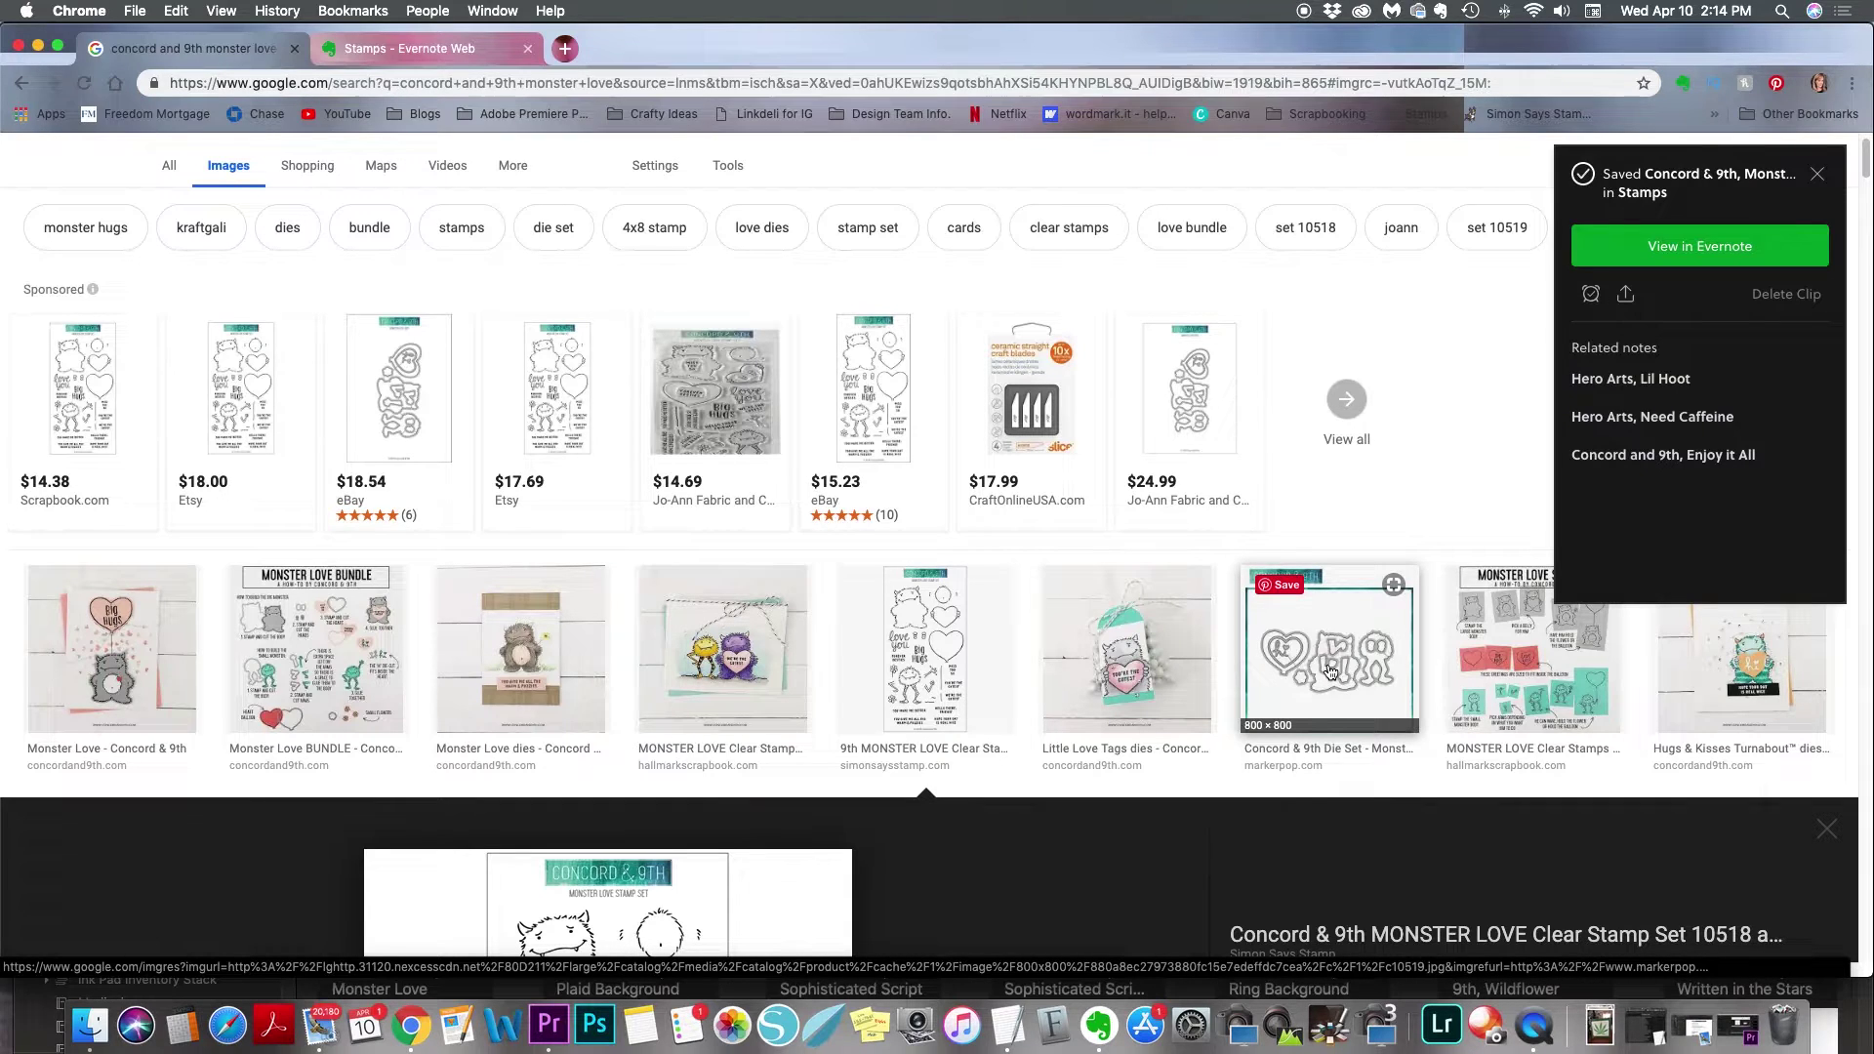
scroll(1329, 671, down, 1)
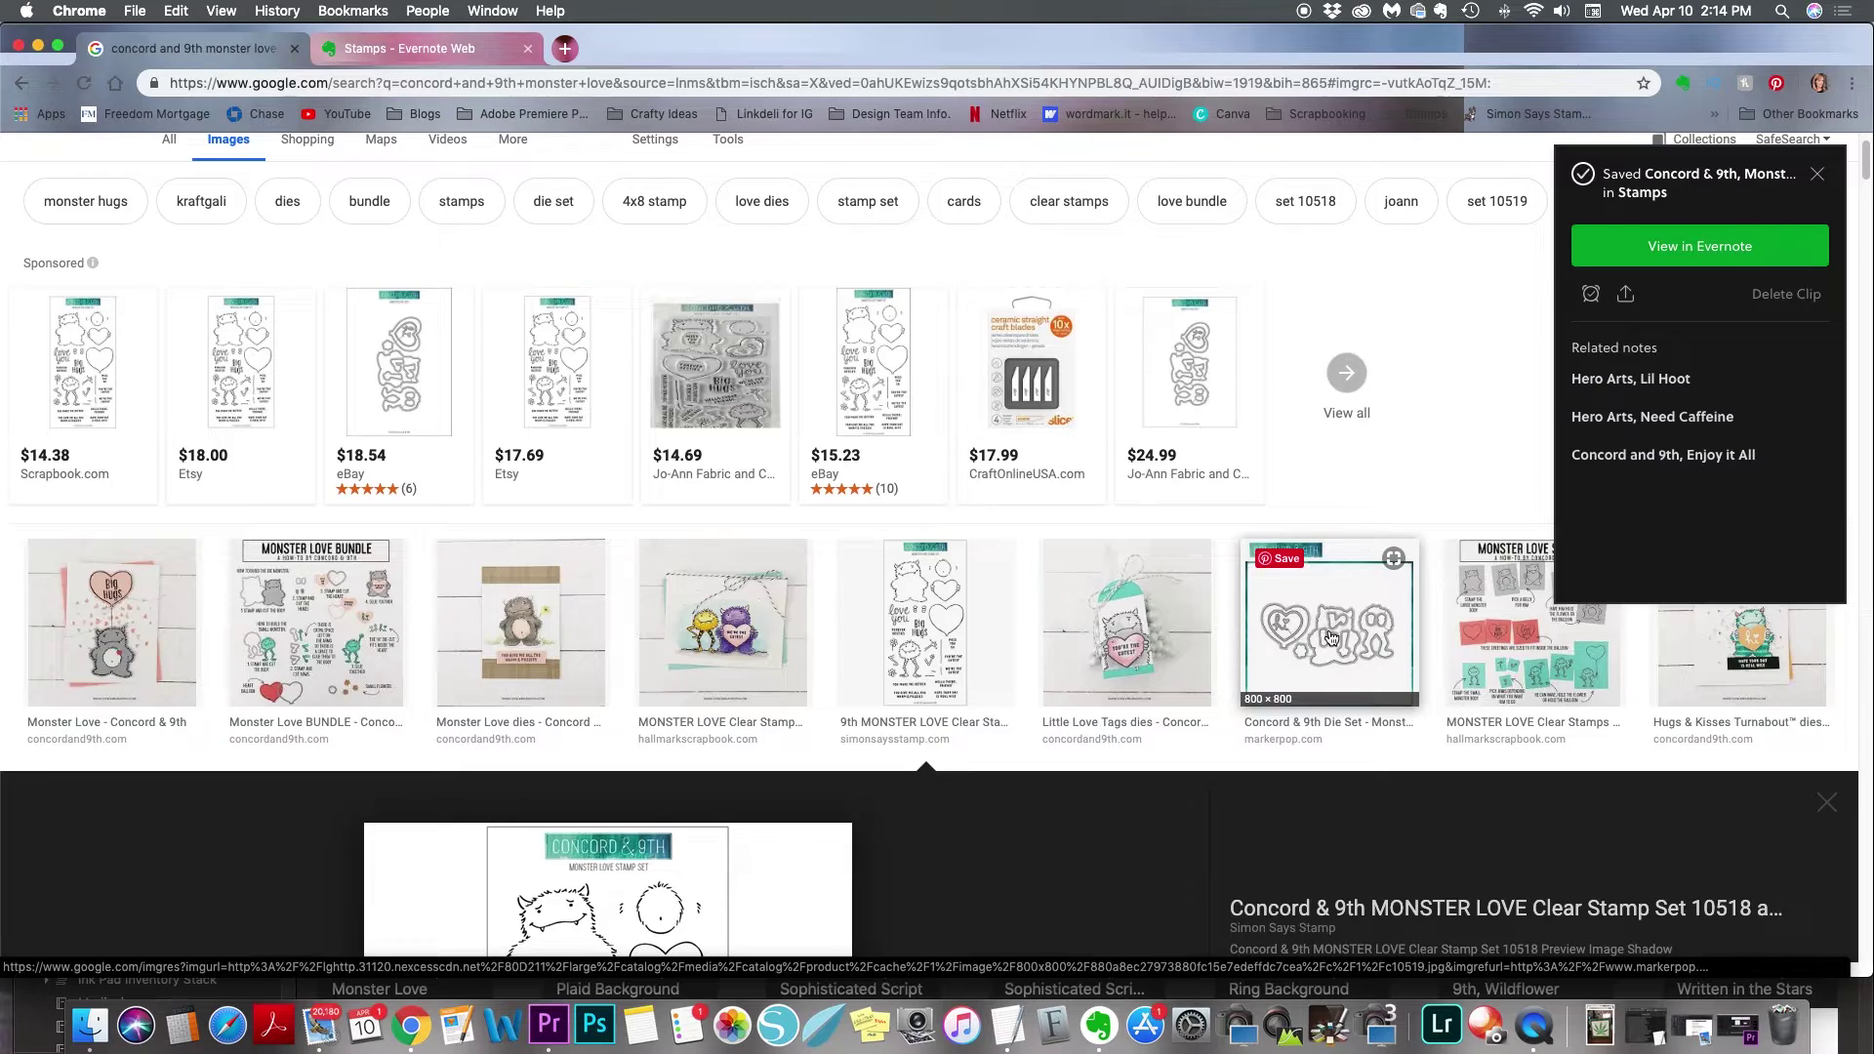
scroll(1818, 161, up, 1)
click(1821, 176)
key(super+Tab)
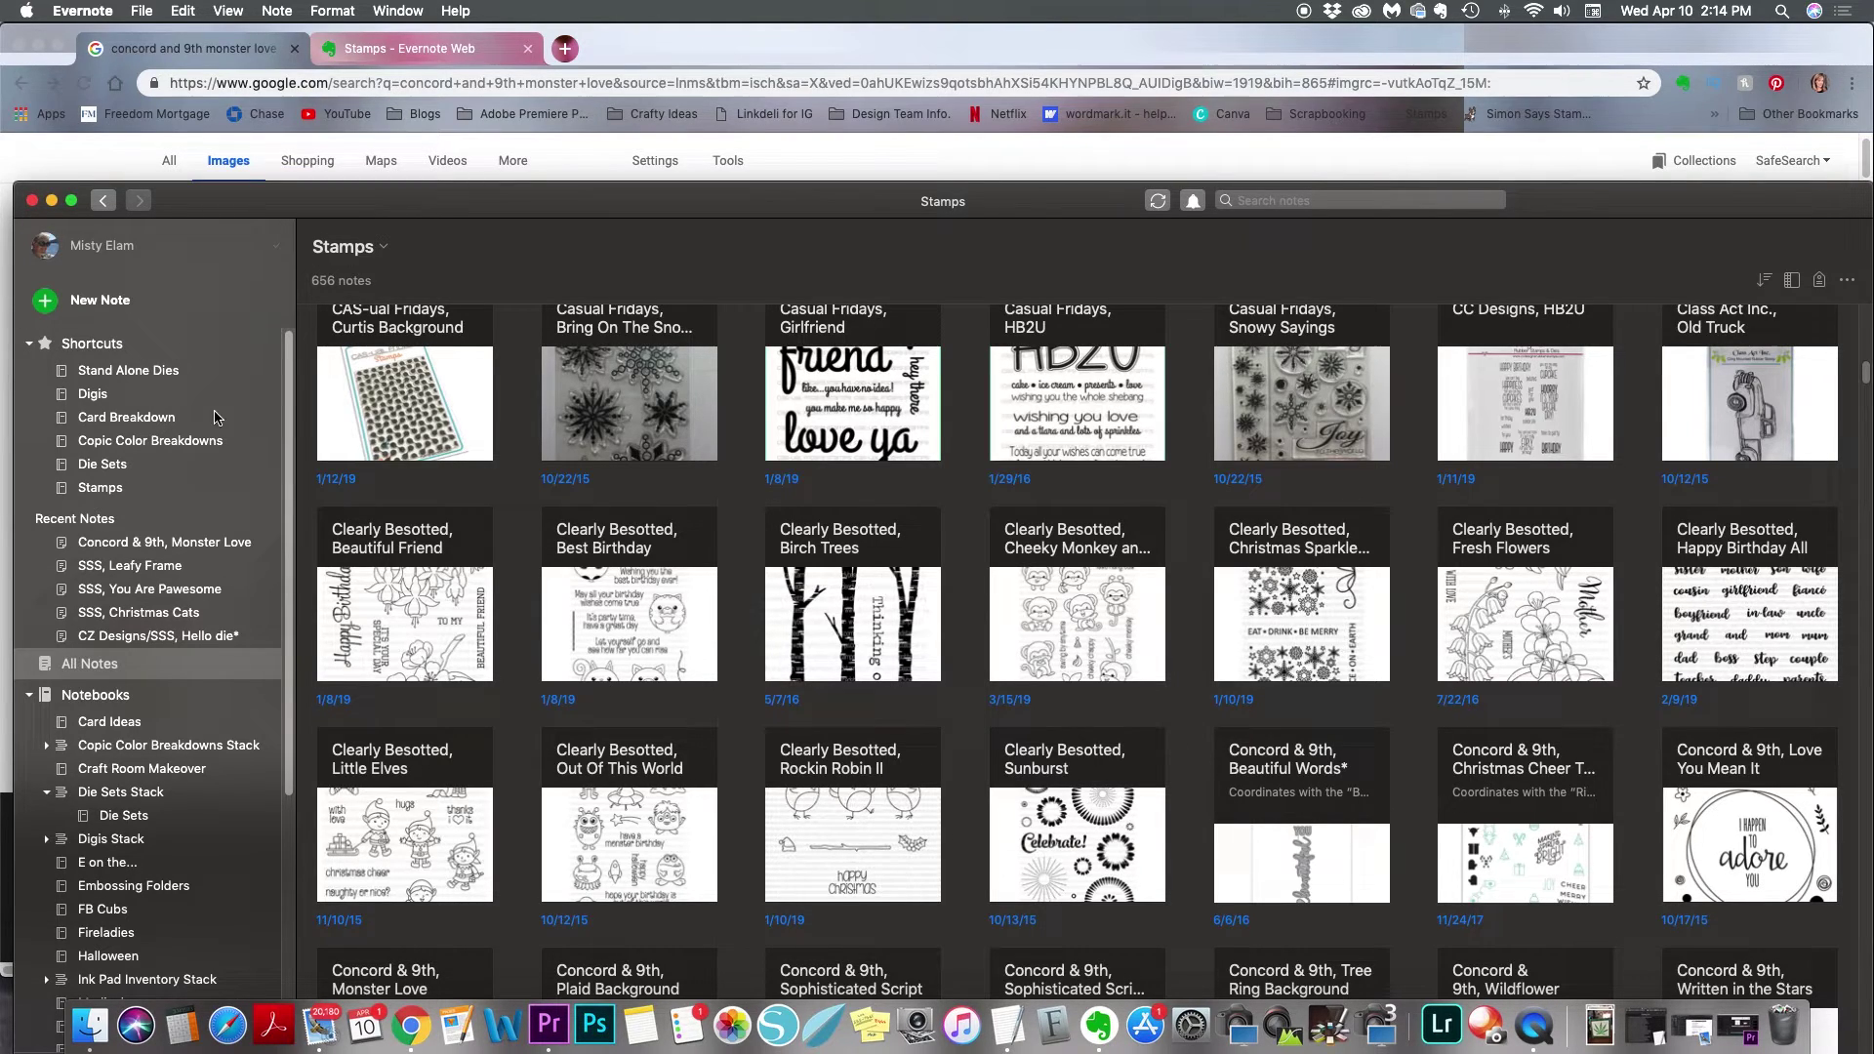
Step: Scroll through the Stand Alone Dies notes, then switch to the 48-note Die Sets notebook
click(133, 376)
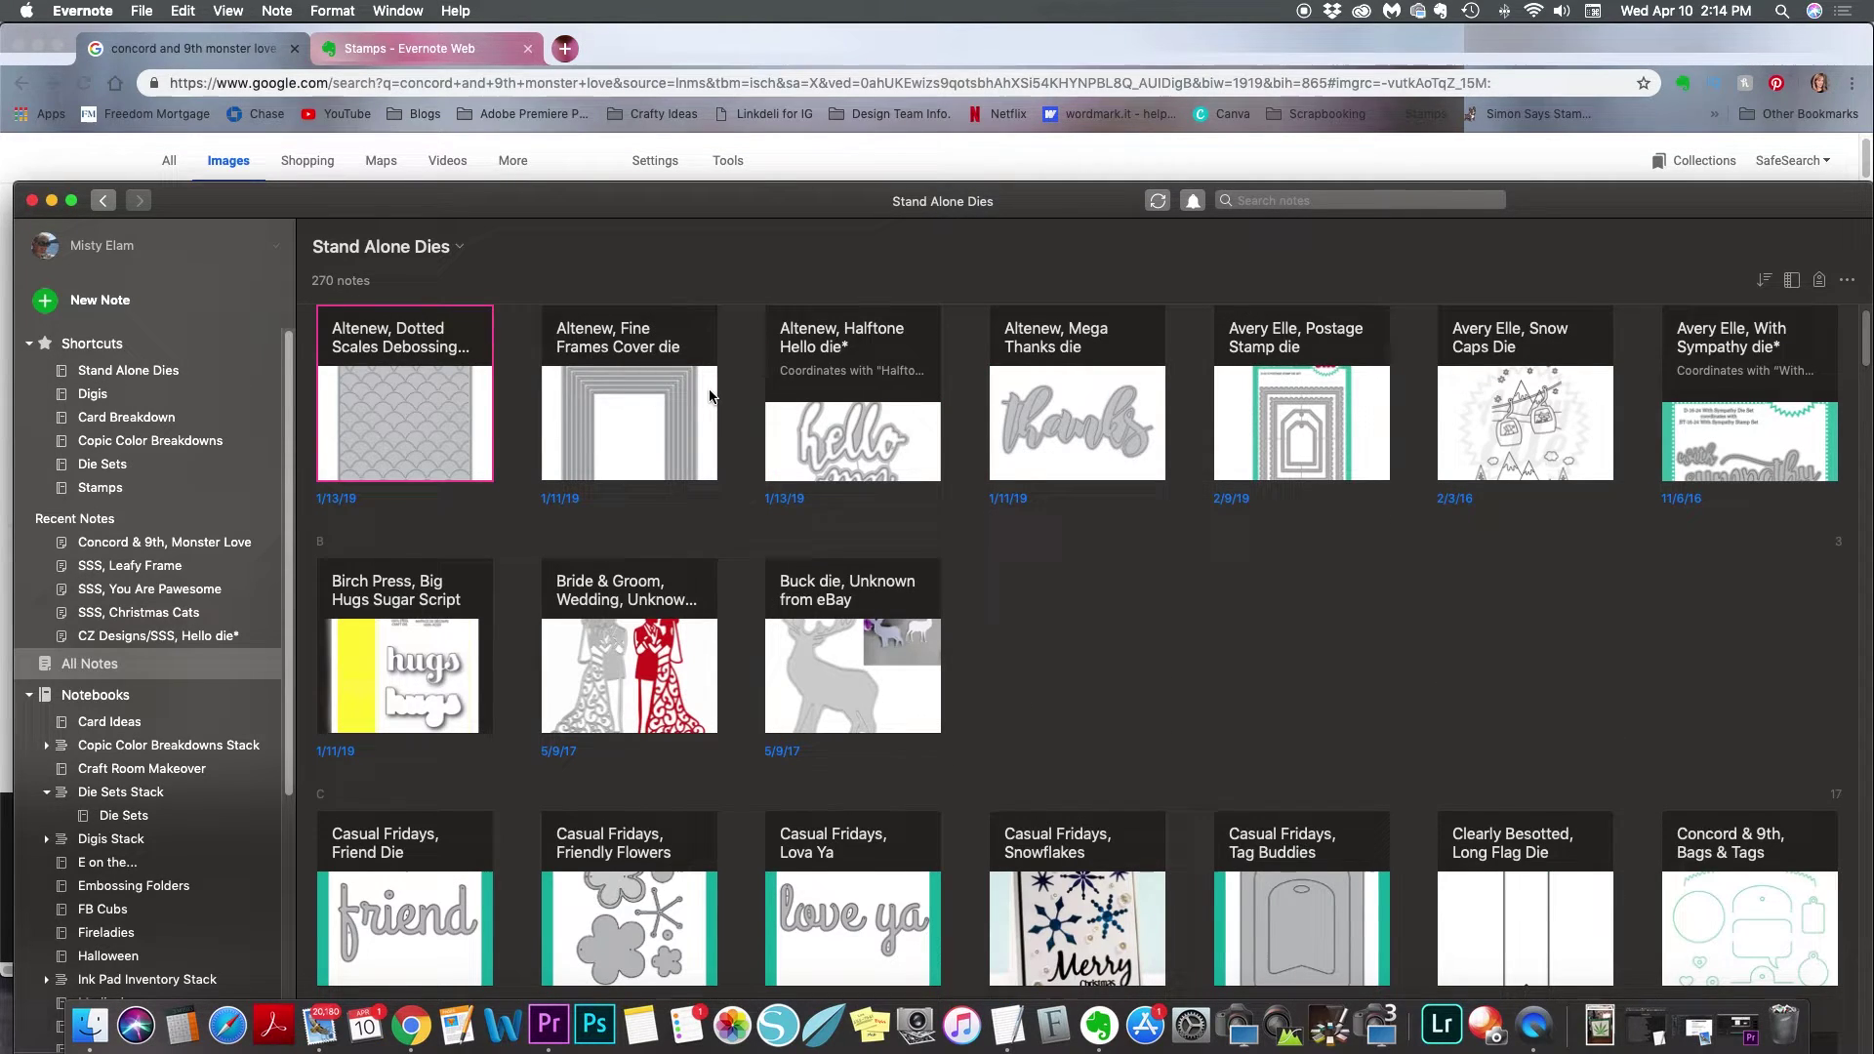
scroll(710, 396, down, 3)
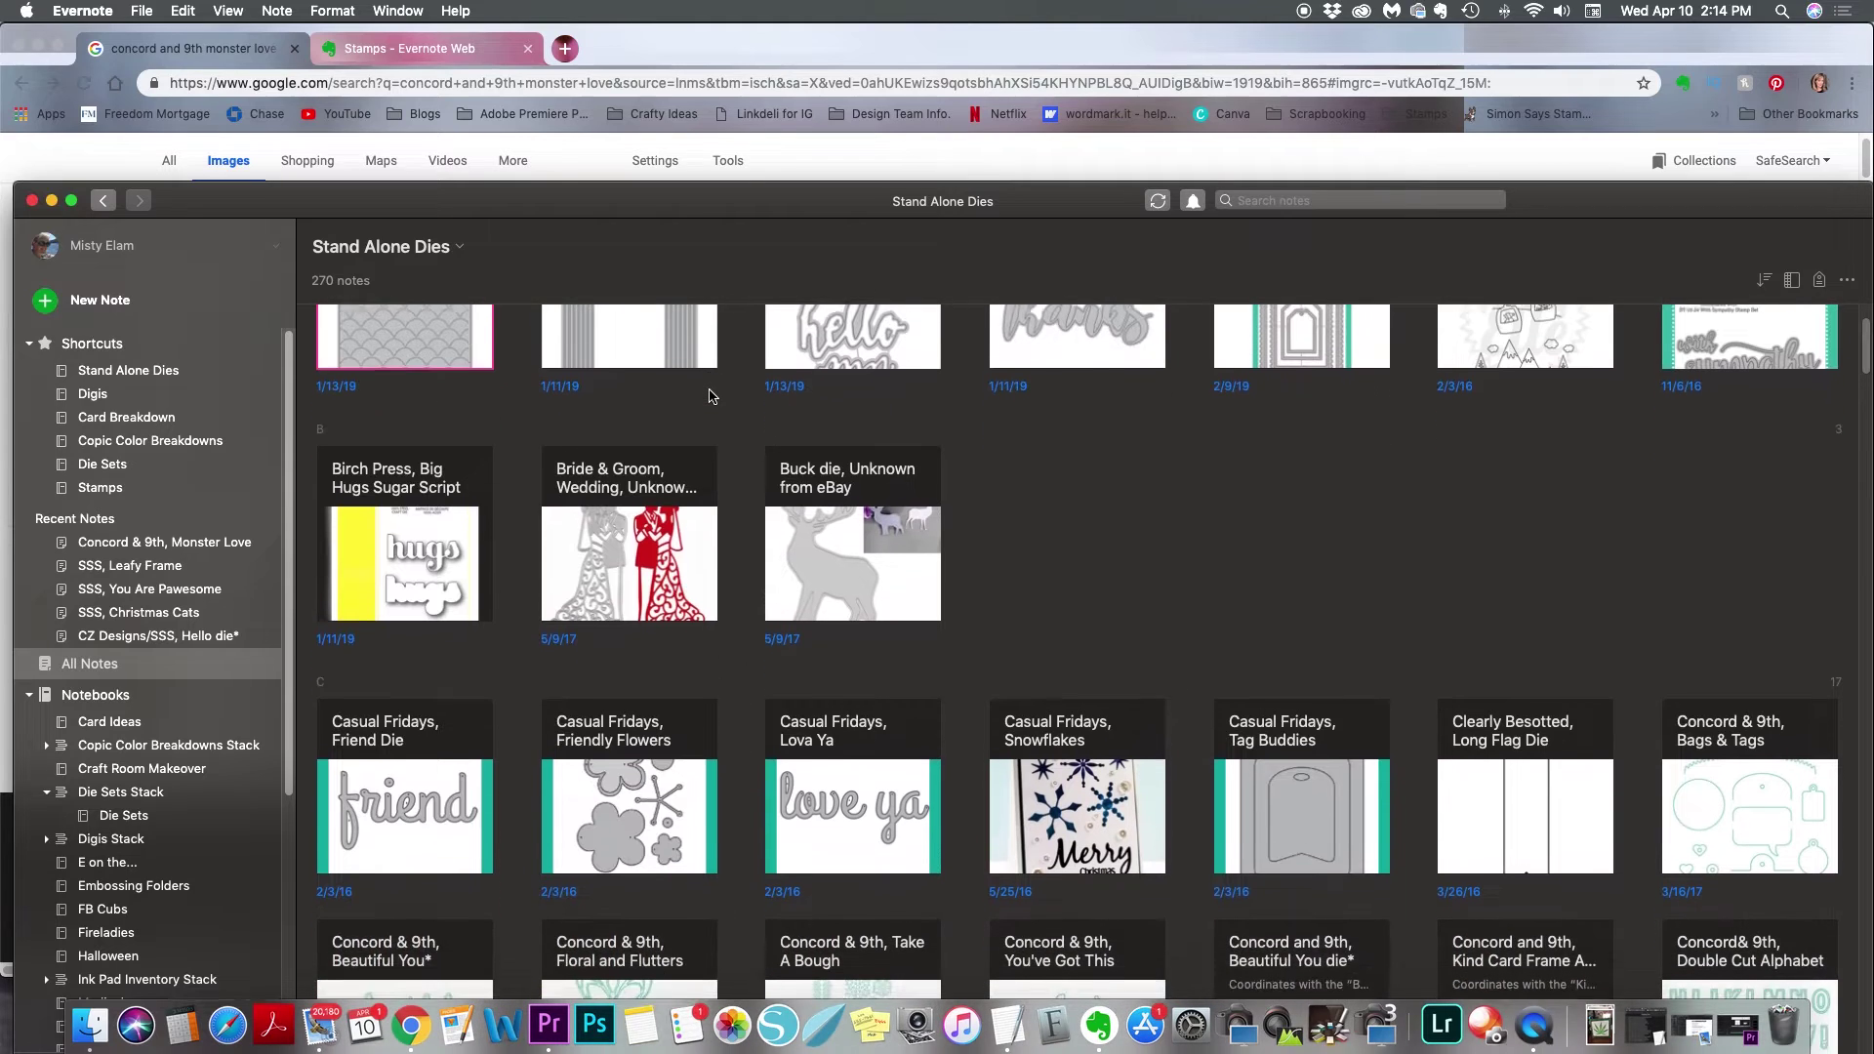
scroll(710, 396, down, 6)
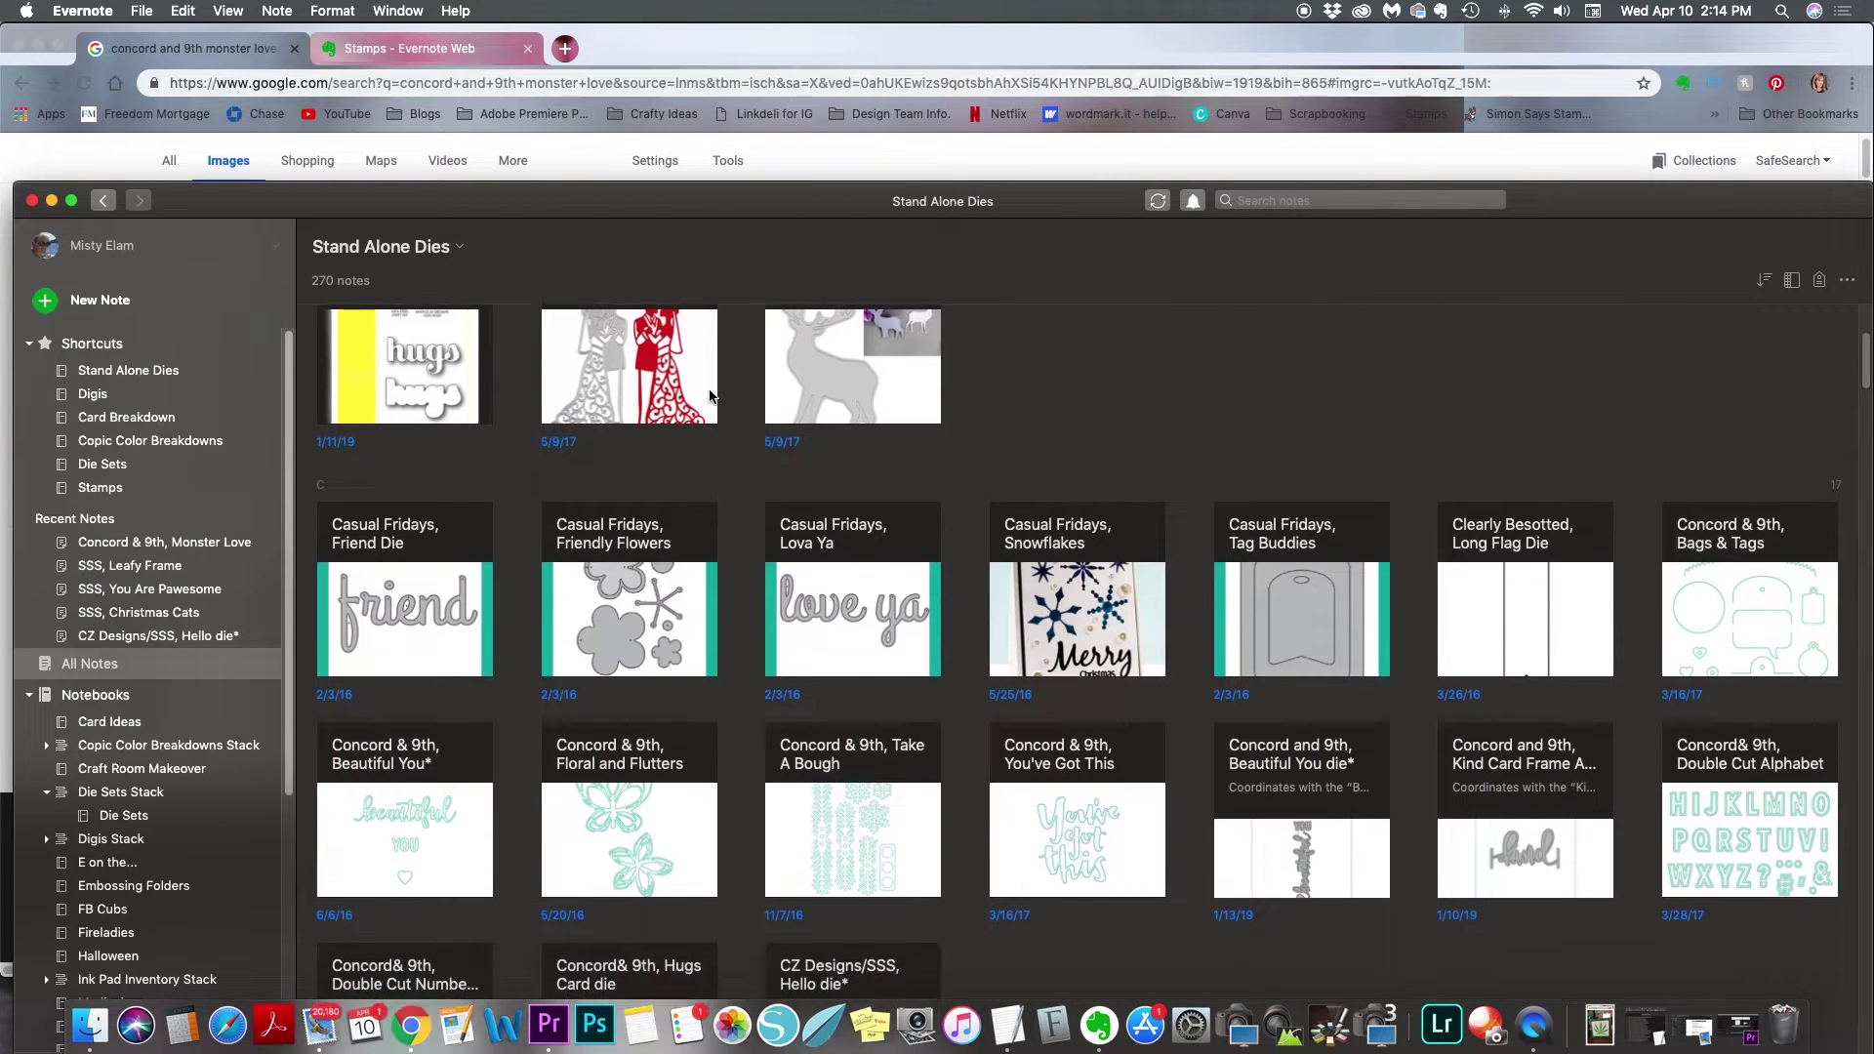
scroll(709, 396, down, 3)
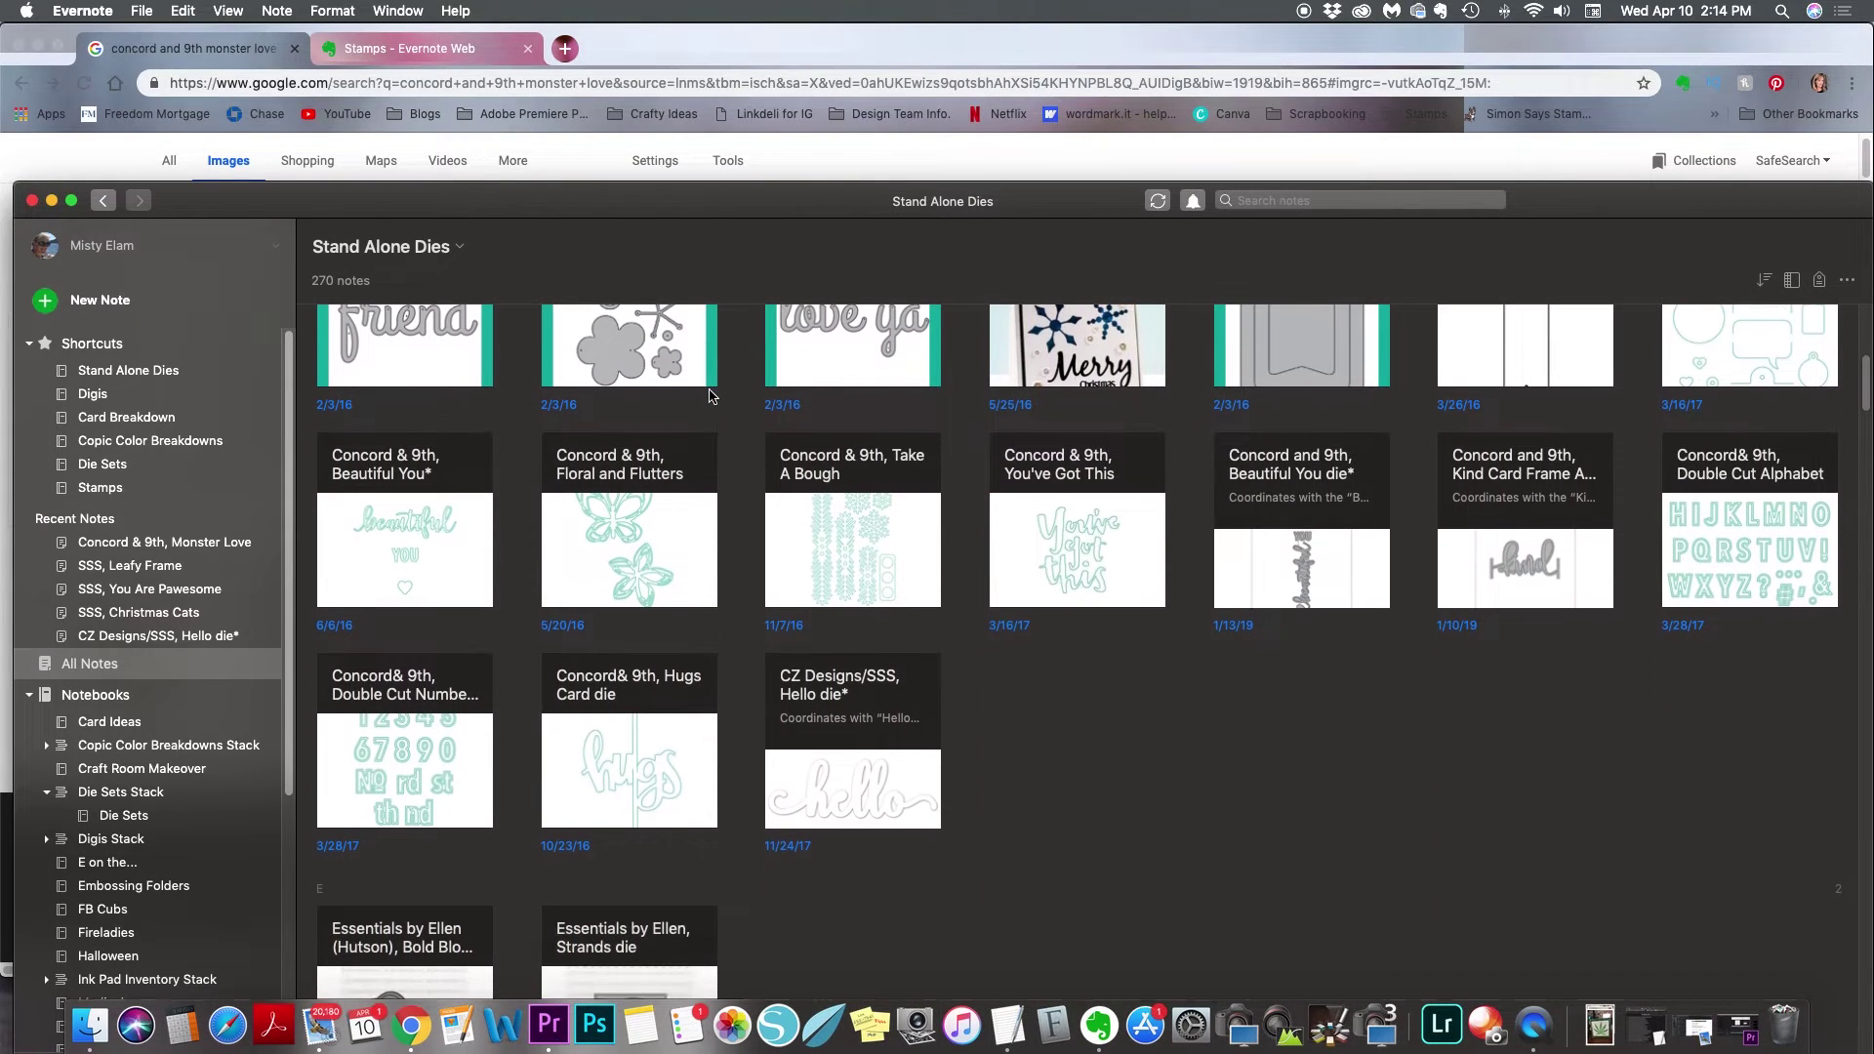
scroll(709, 397, down, 10)
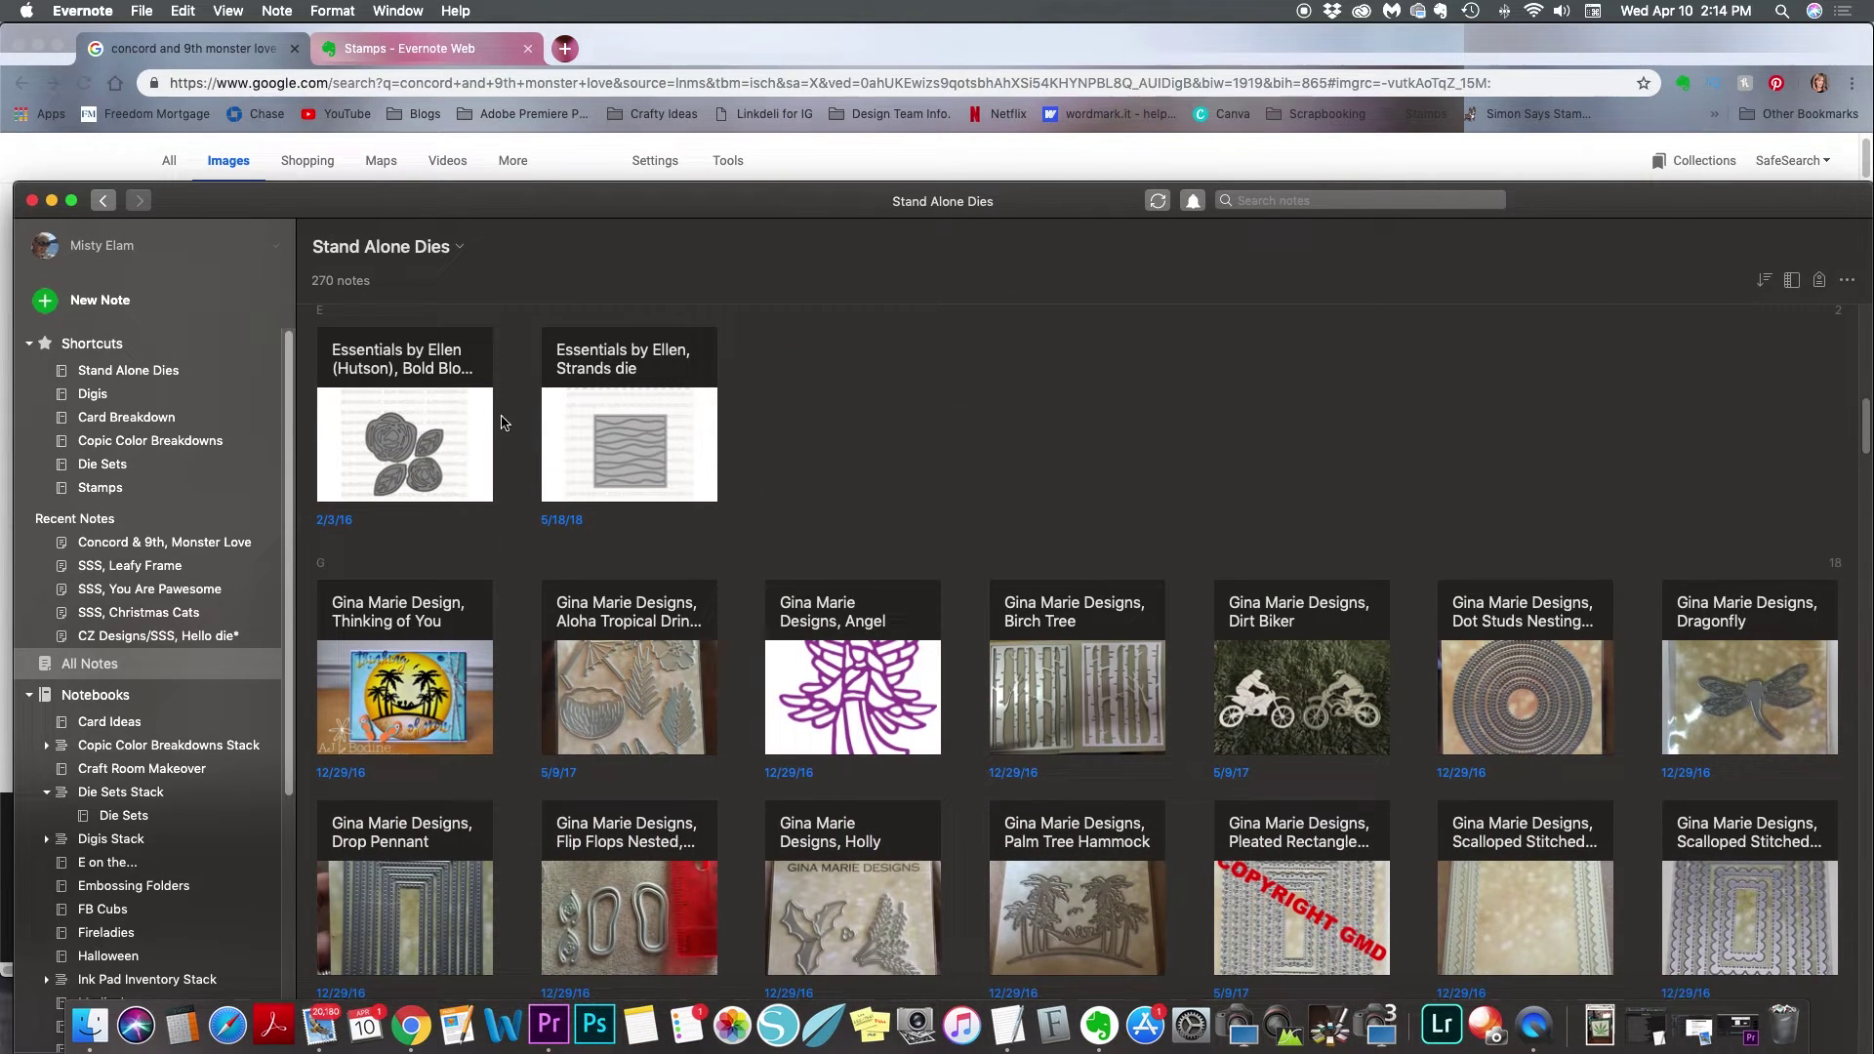
click(110, 467)
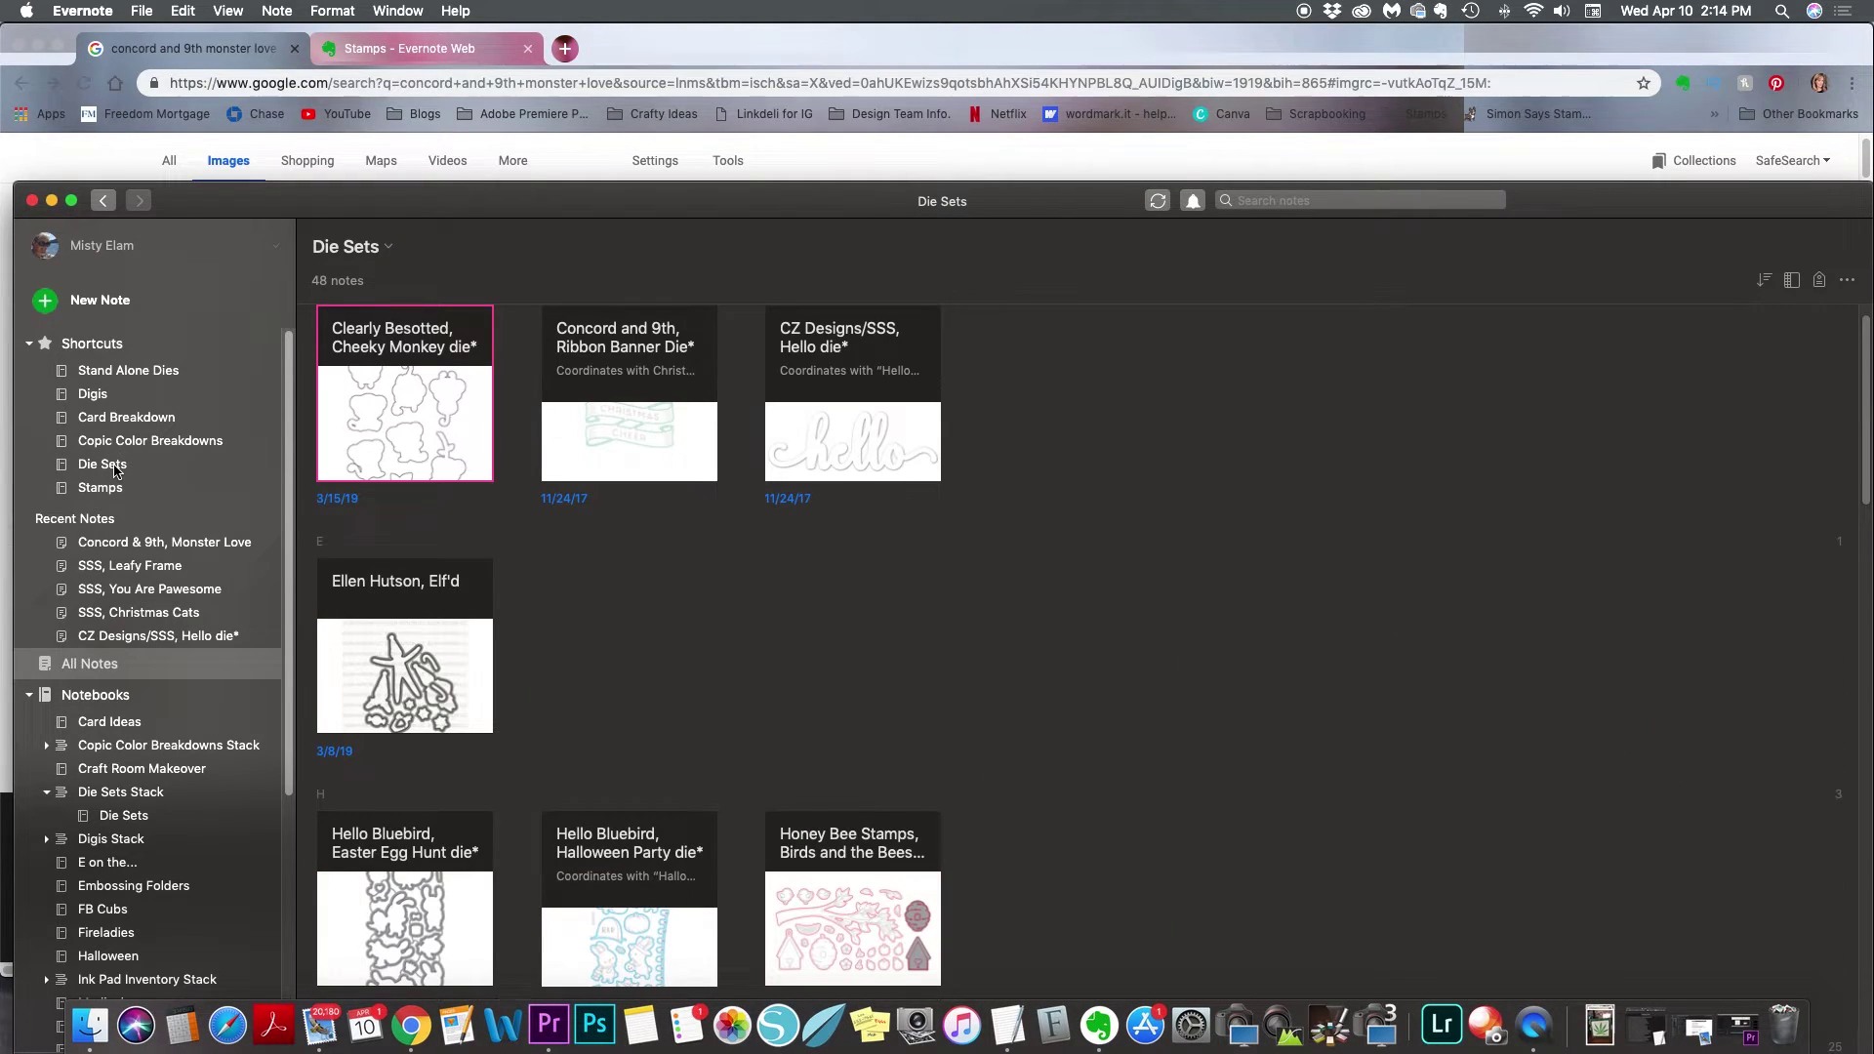
click(110, 466)
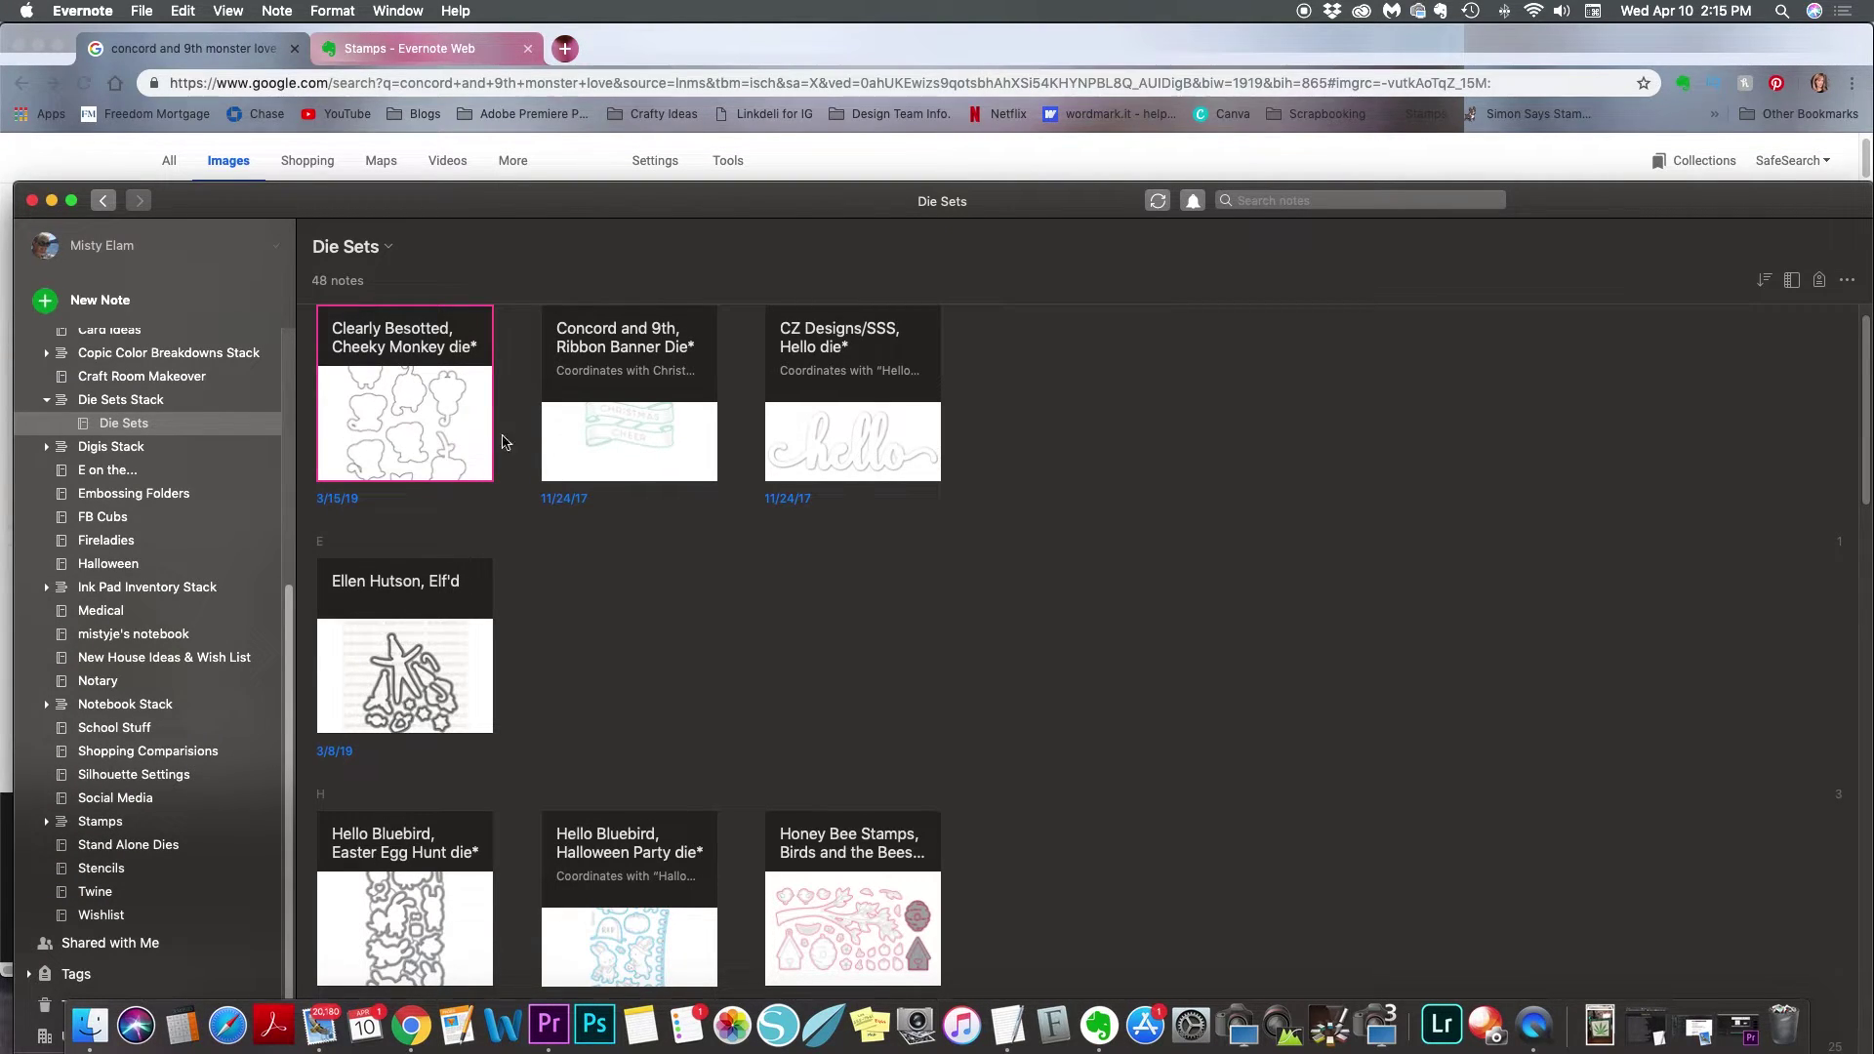
scroll(493, 439, down, 5)
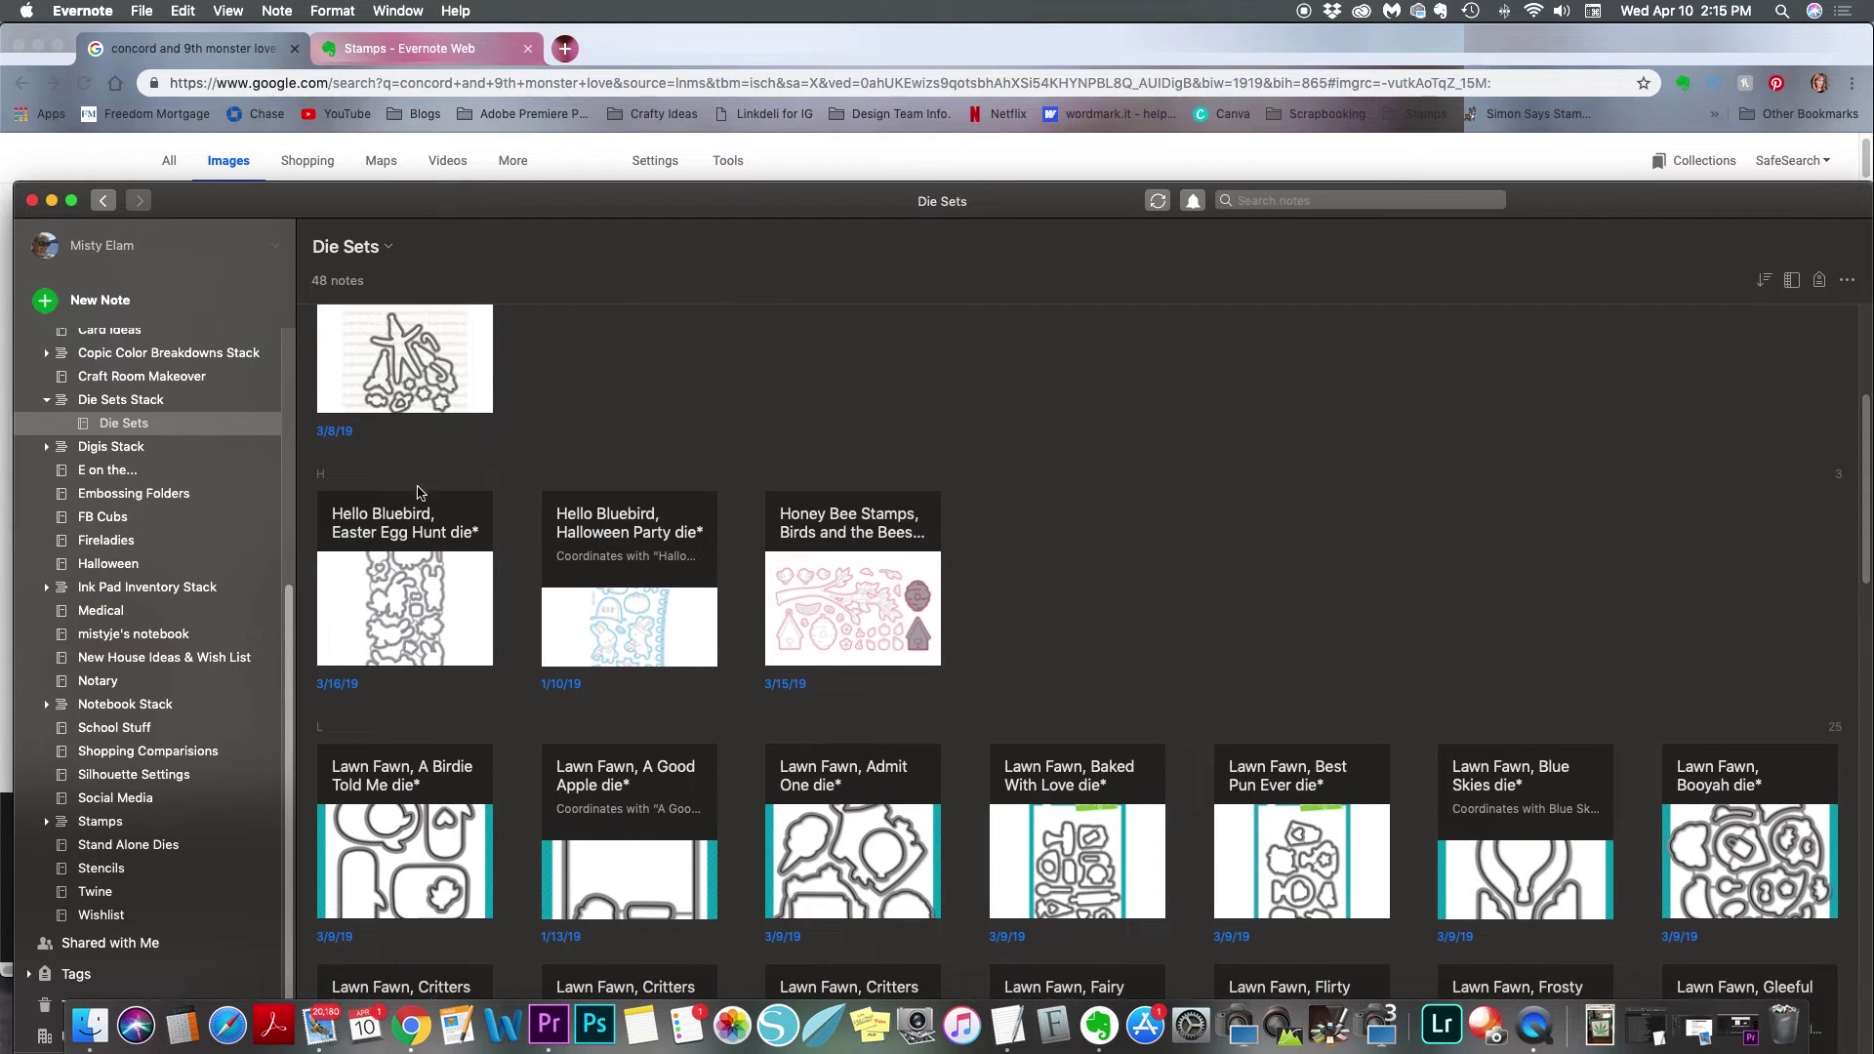
scroll(434, 605, down, 3)
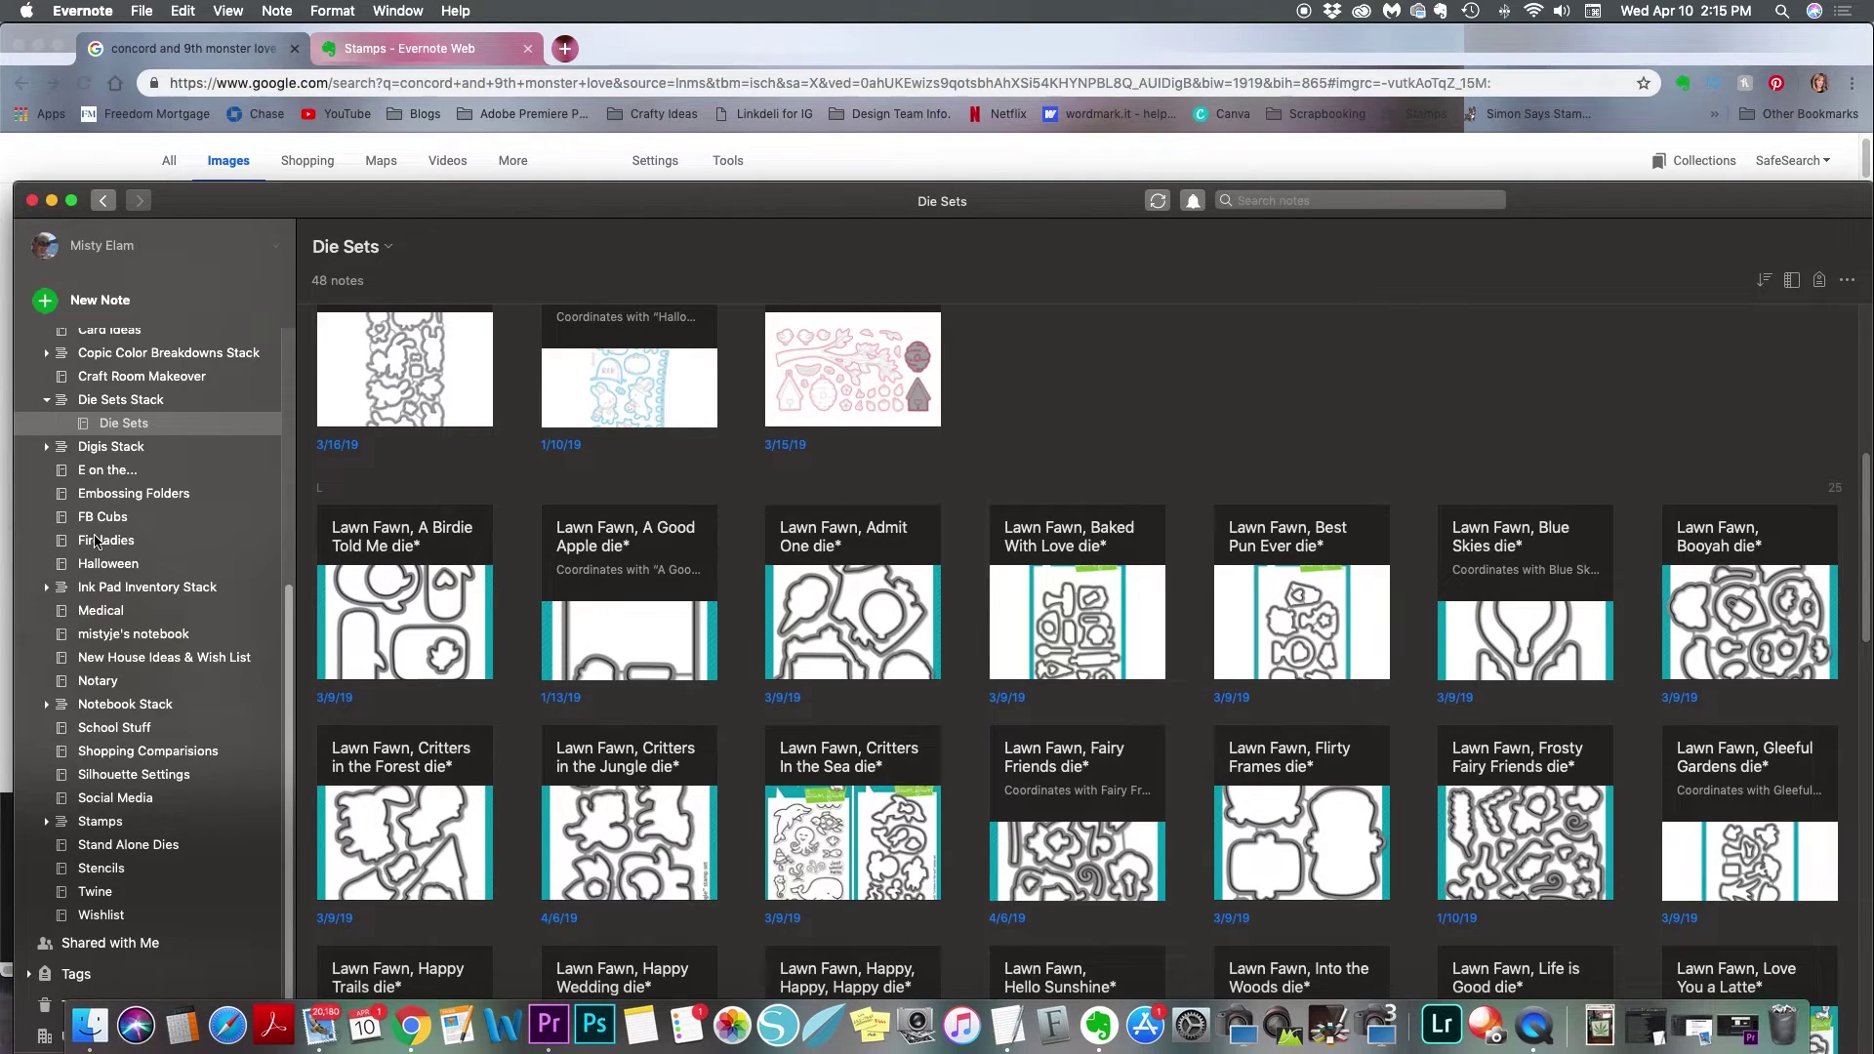
click(144, 497)
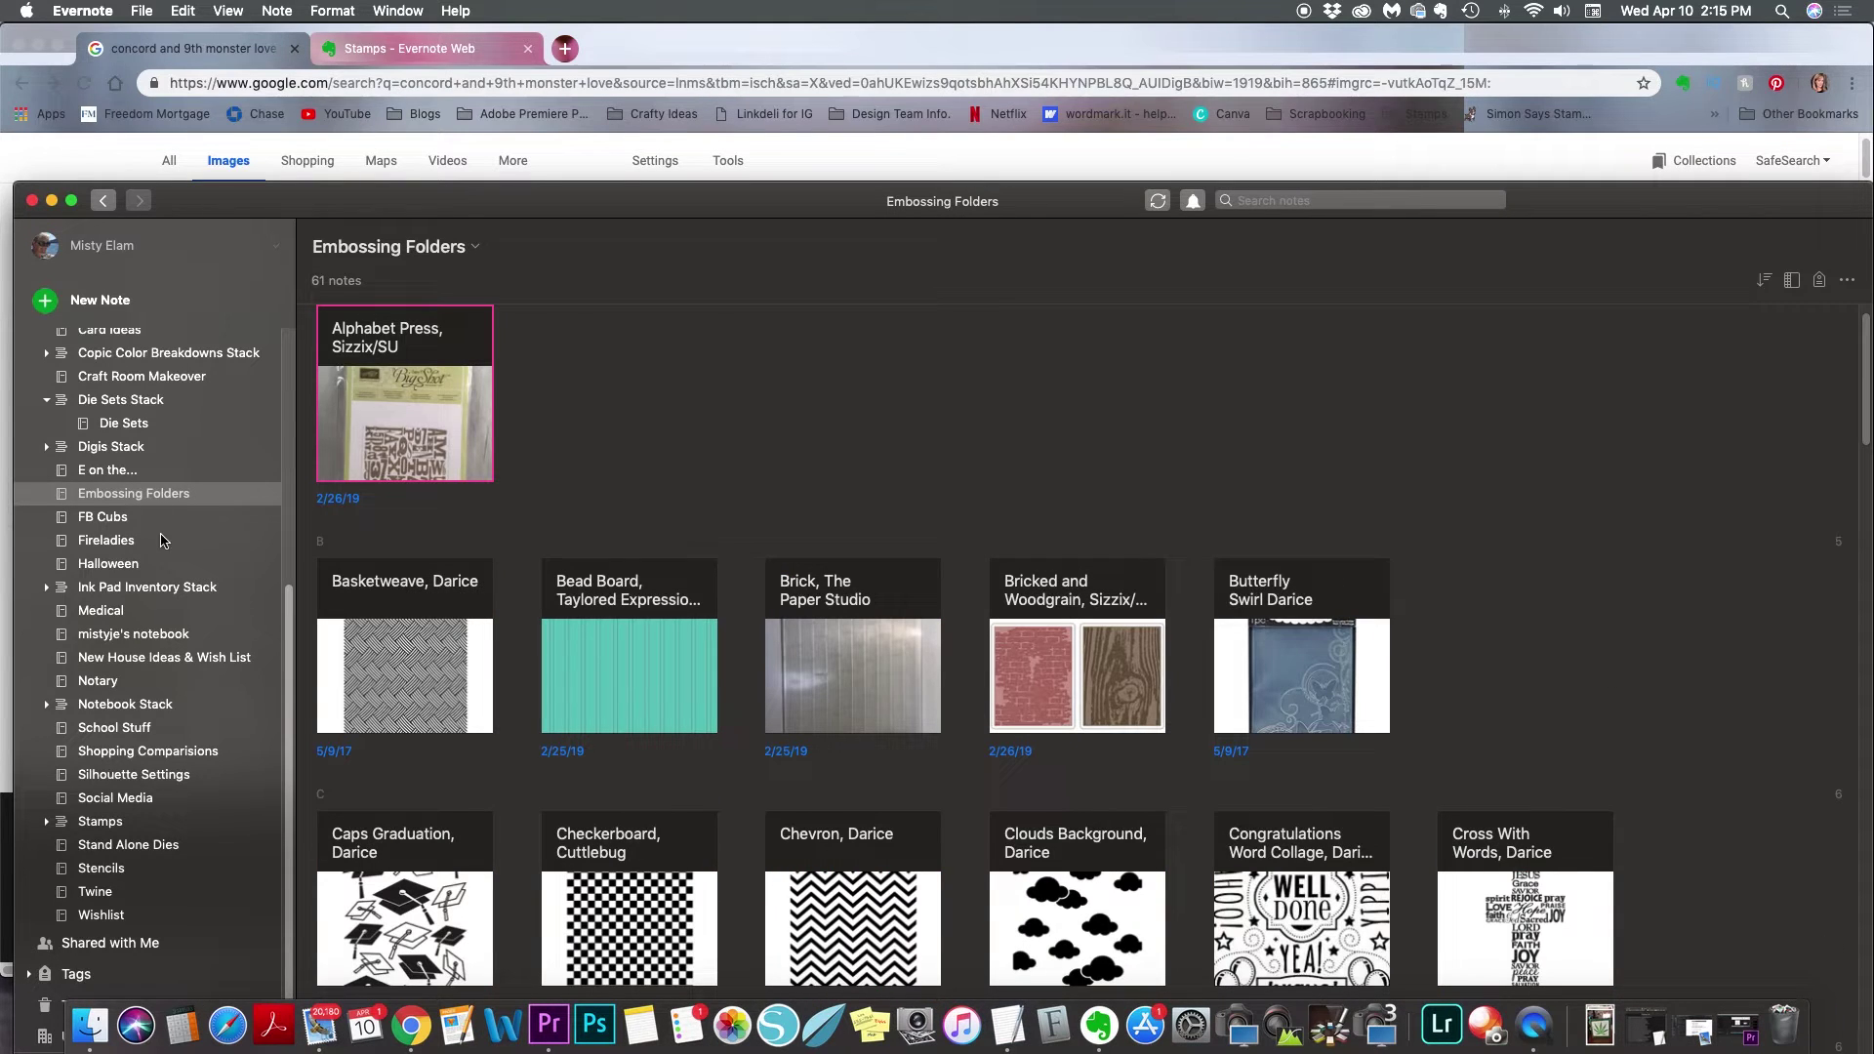
Step: Scroll through the 61 Embossing Folders notes, then switch to the 25-note Stencils notebook
scroll(749, 589, down, 3)
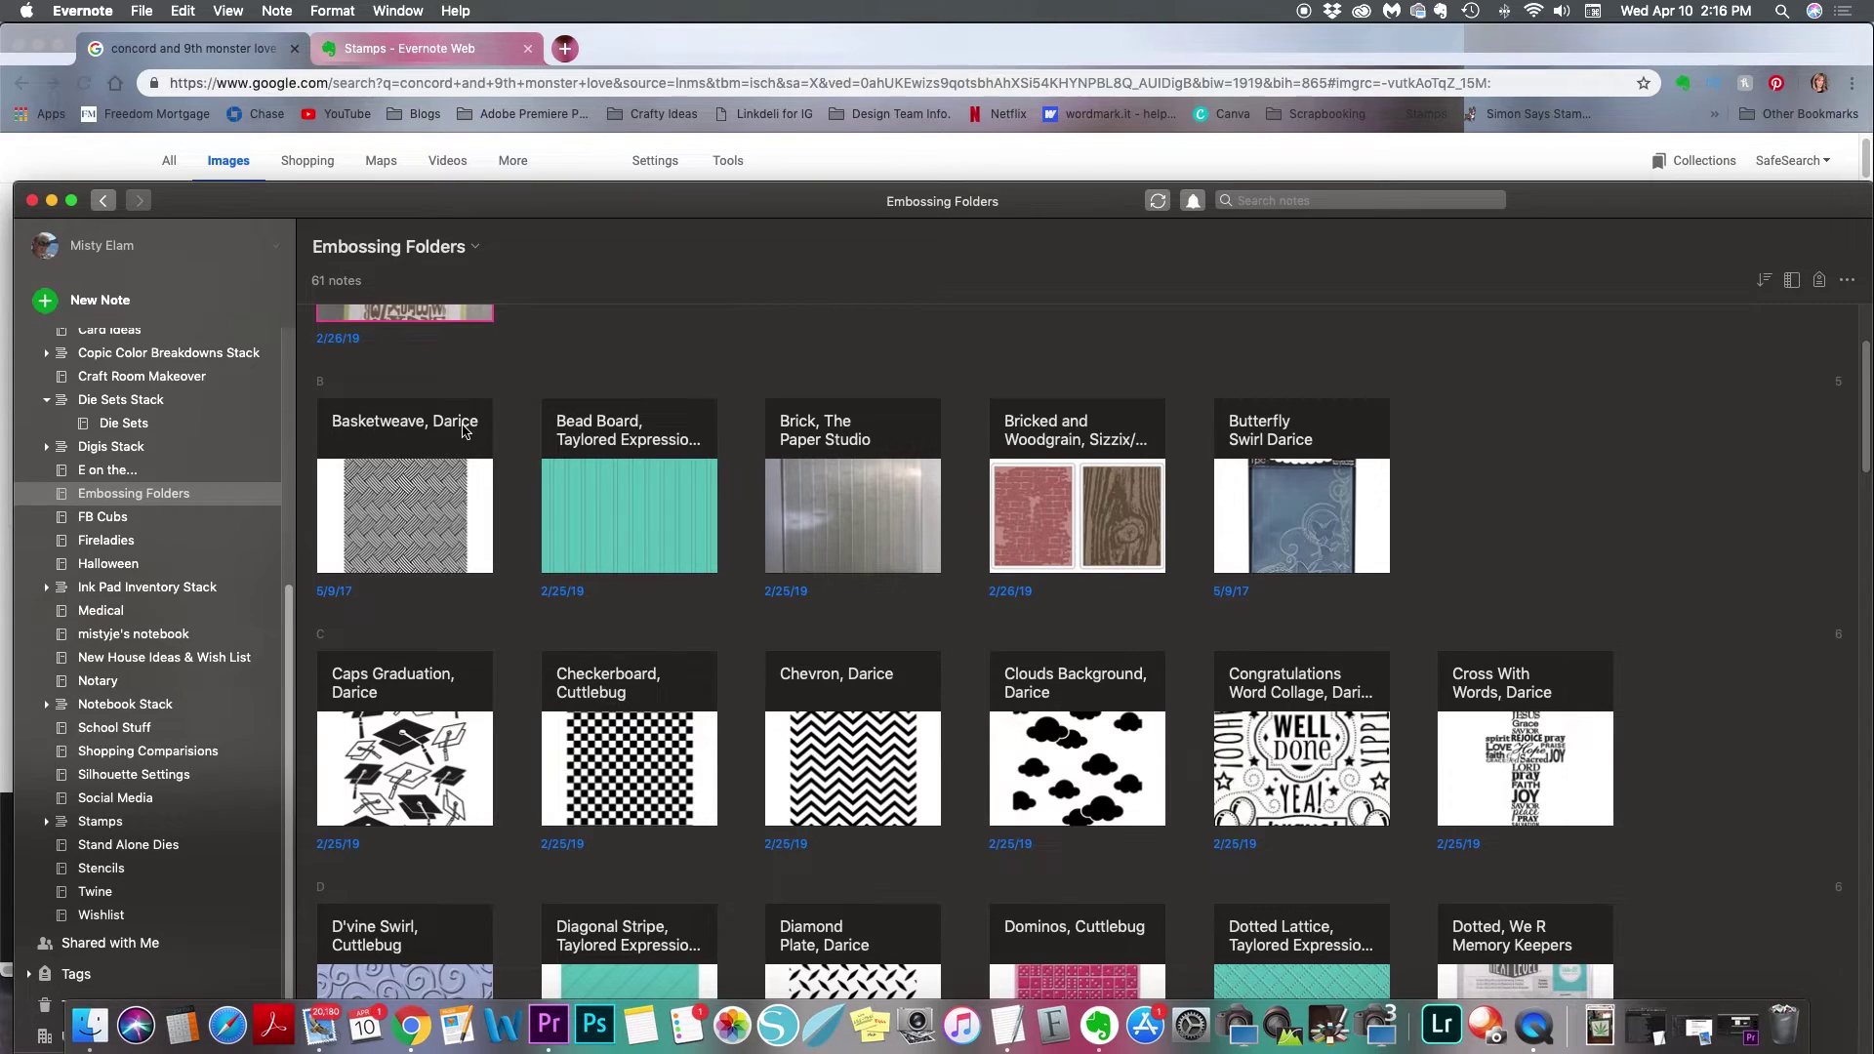
scroll(464, 430, down, 5)
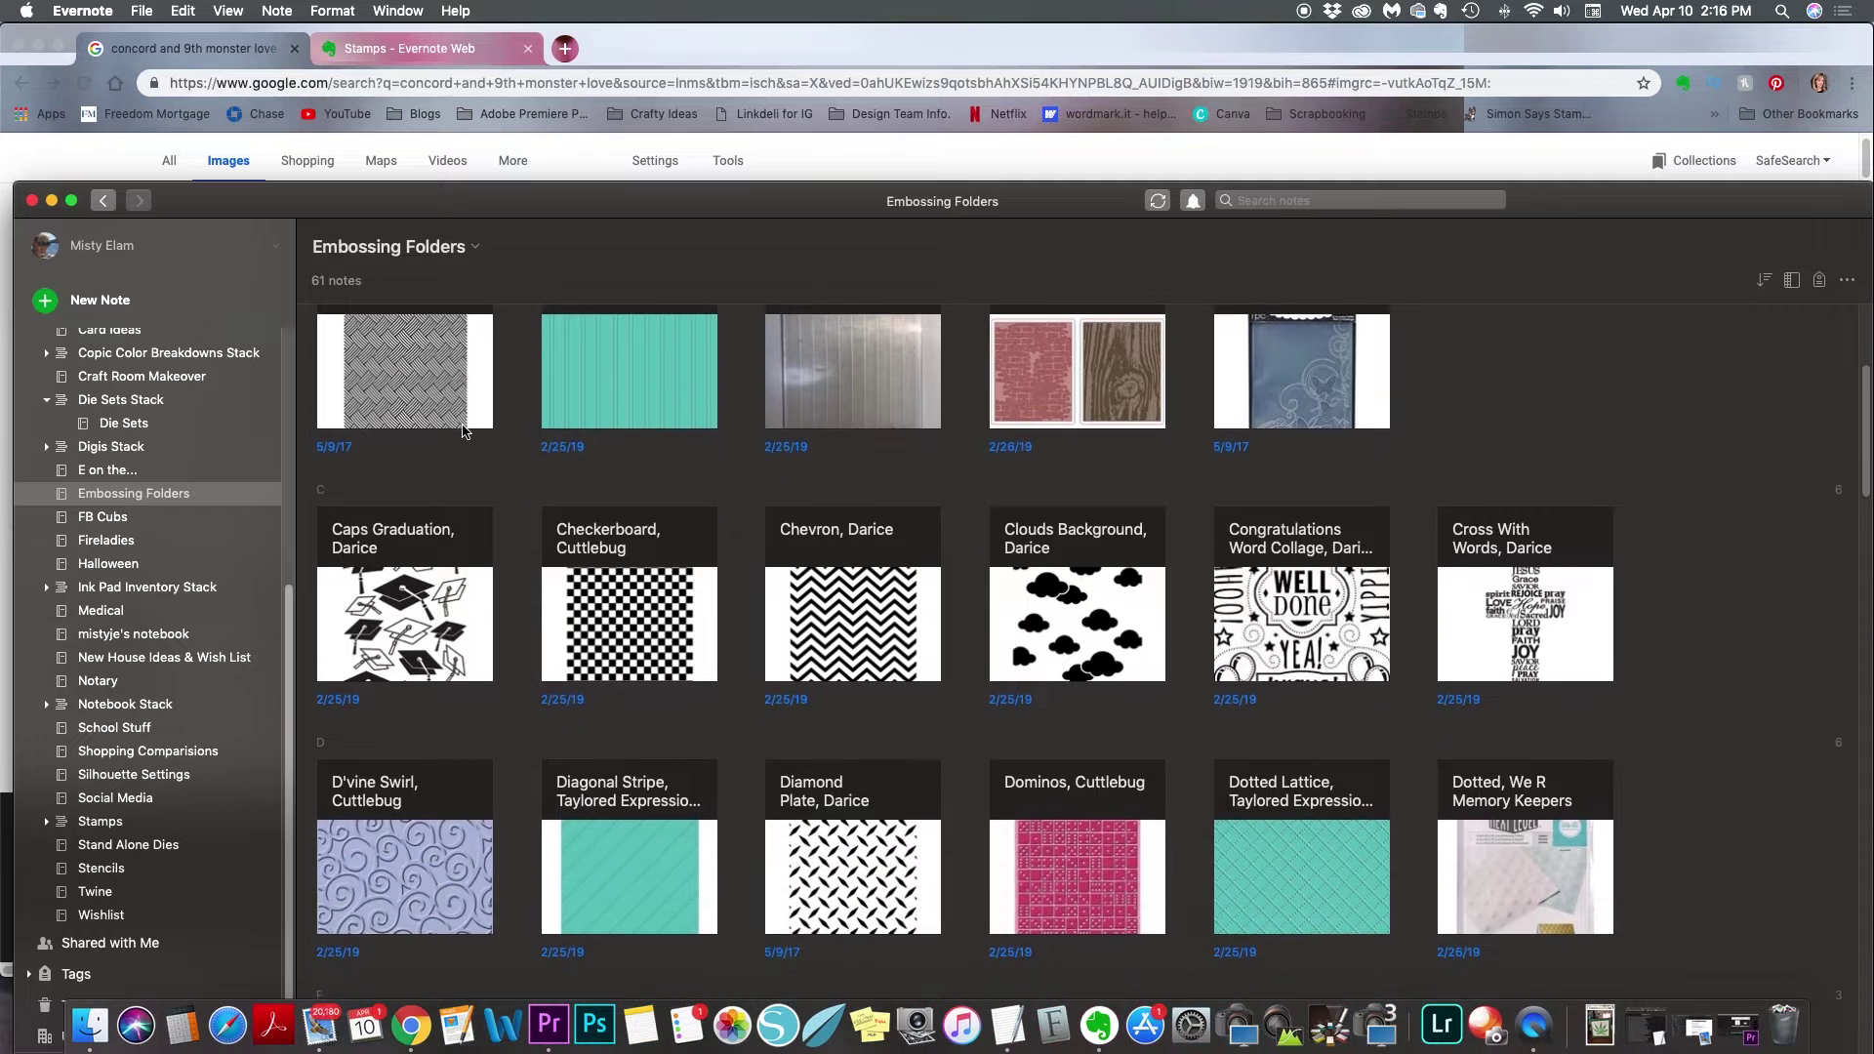
scroll(464, 431, down, 2)
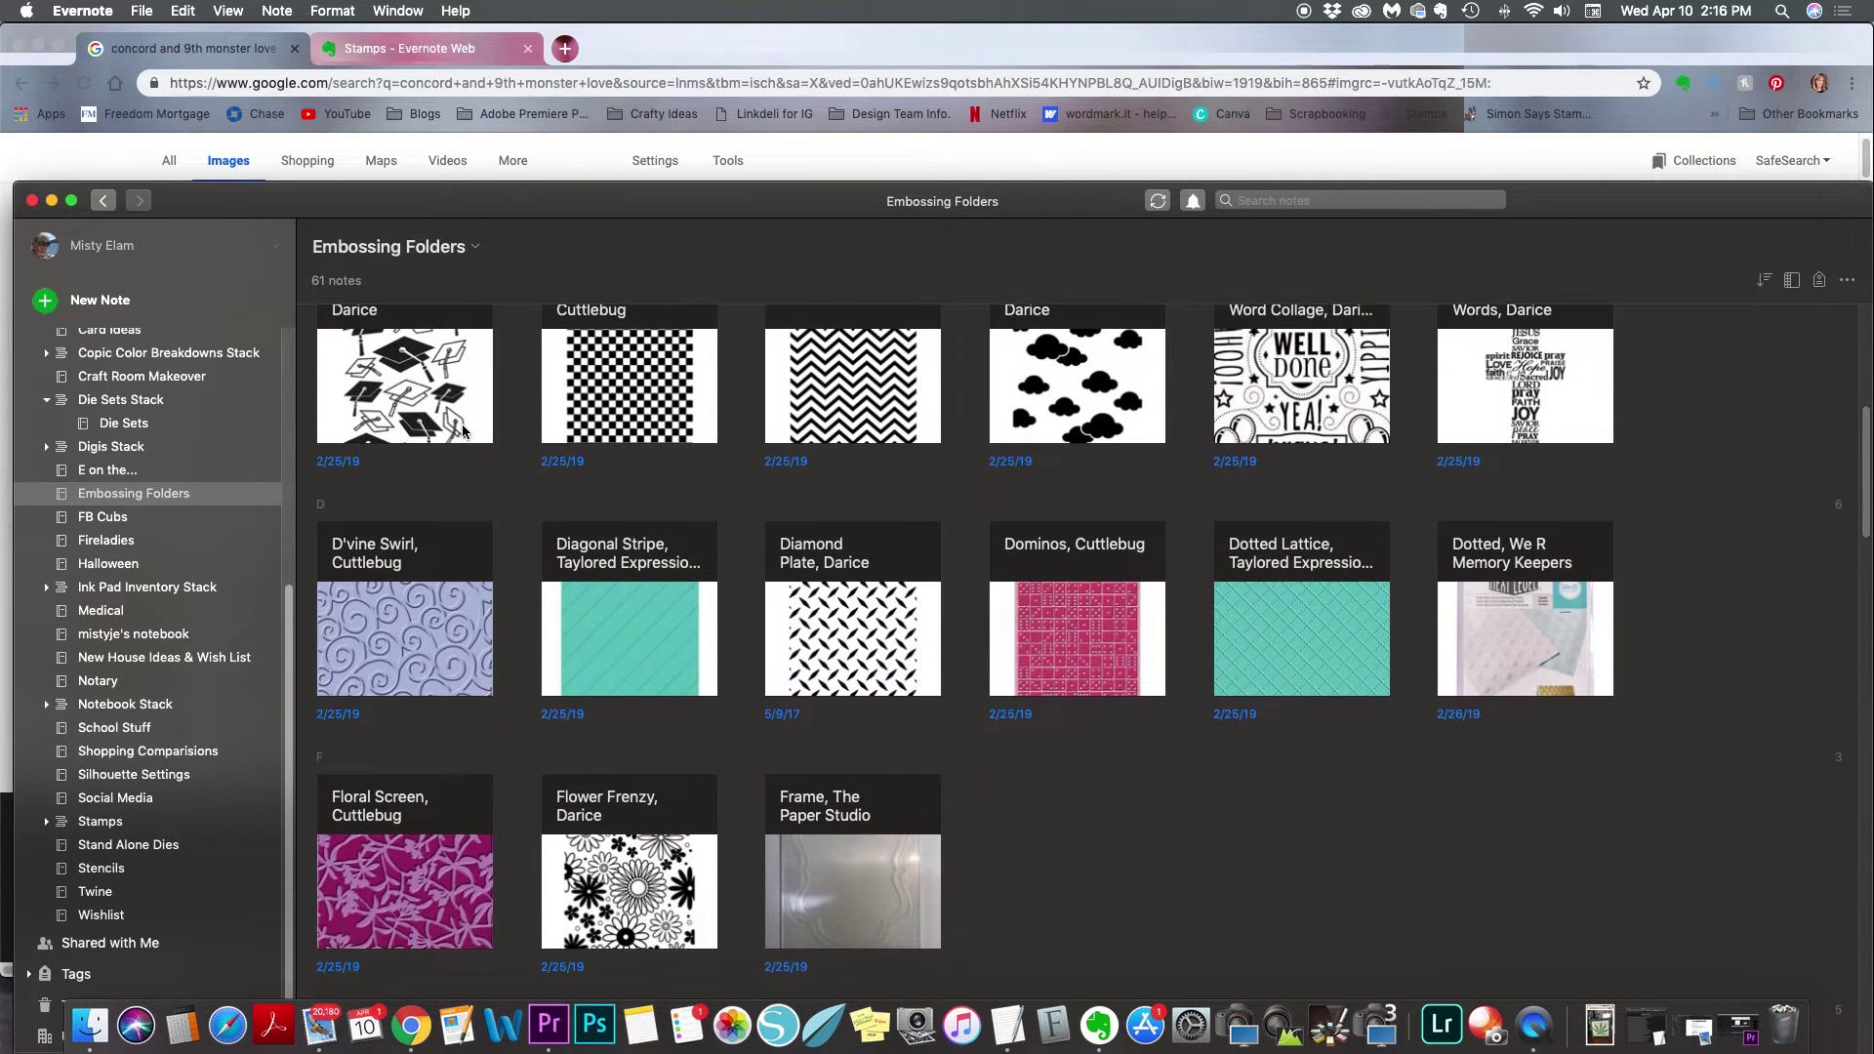
scroll(465, 431, down, 2)
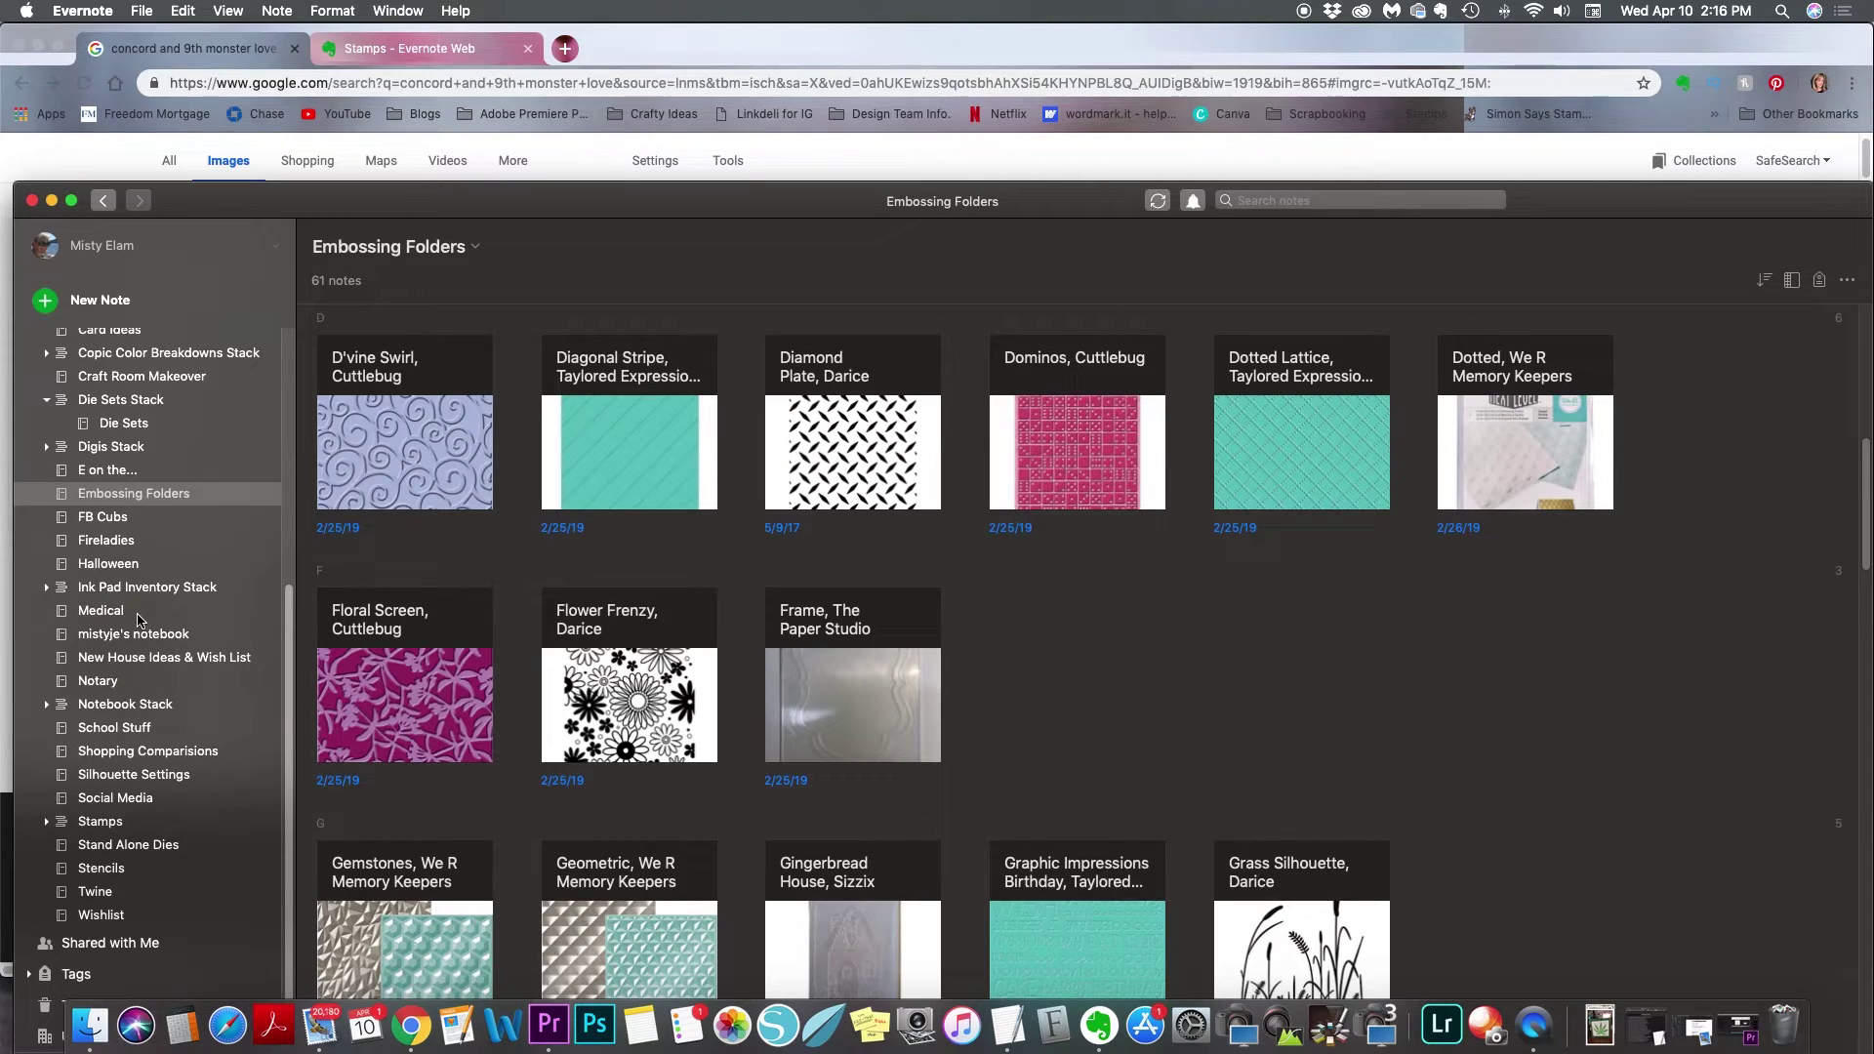
click(100, 868)
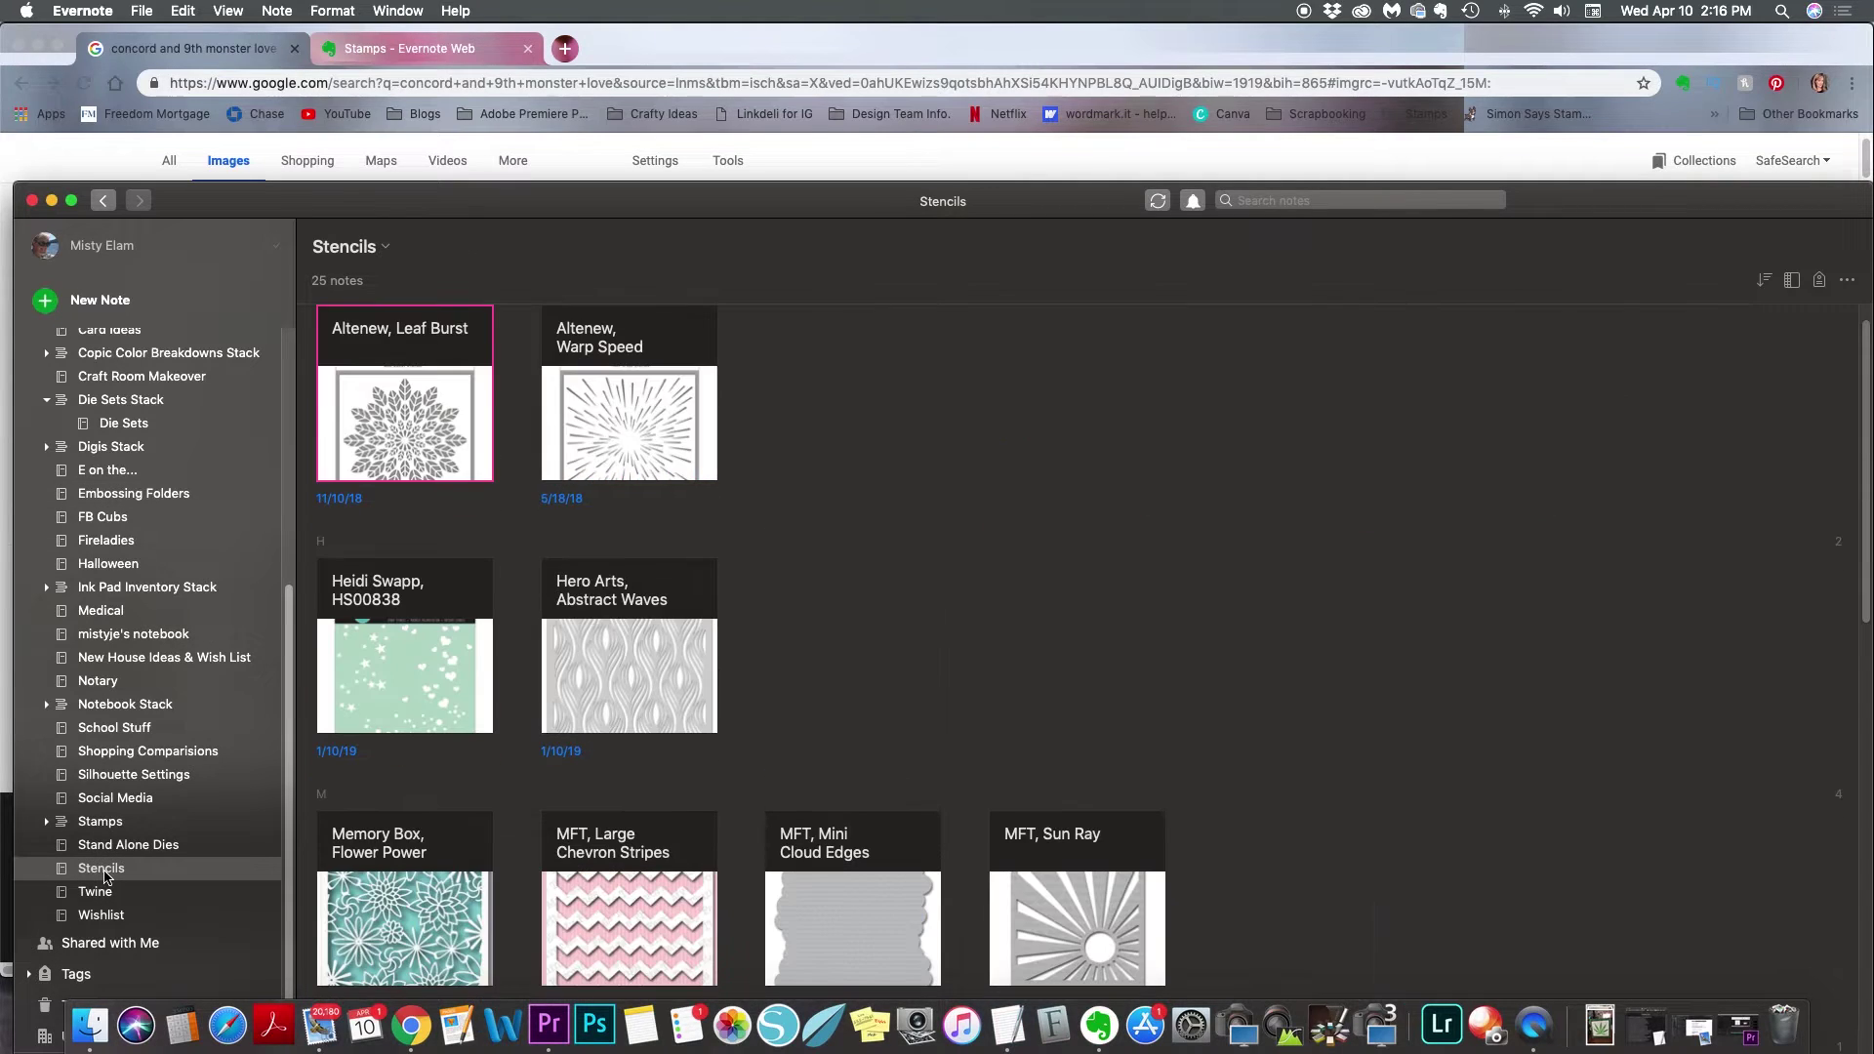
Step: Browse the Stencils notes, then open Copic Color Breakdowns and select Baby It's Cold Outside
scroll(268, 503, up, 1)
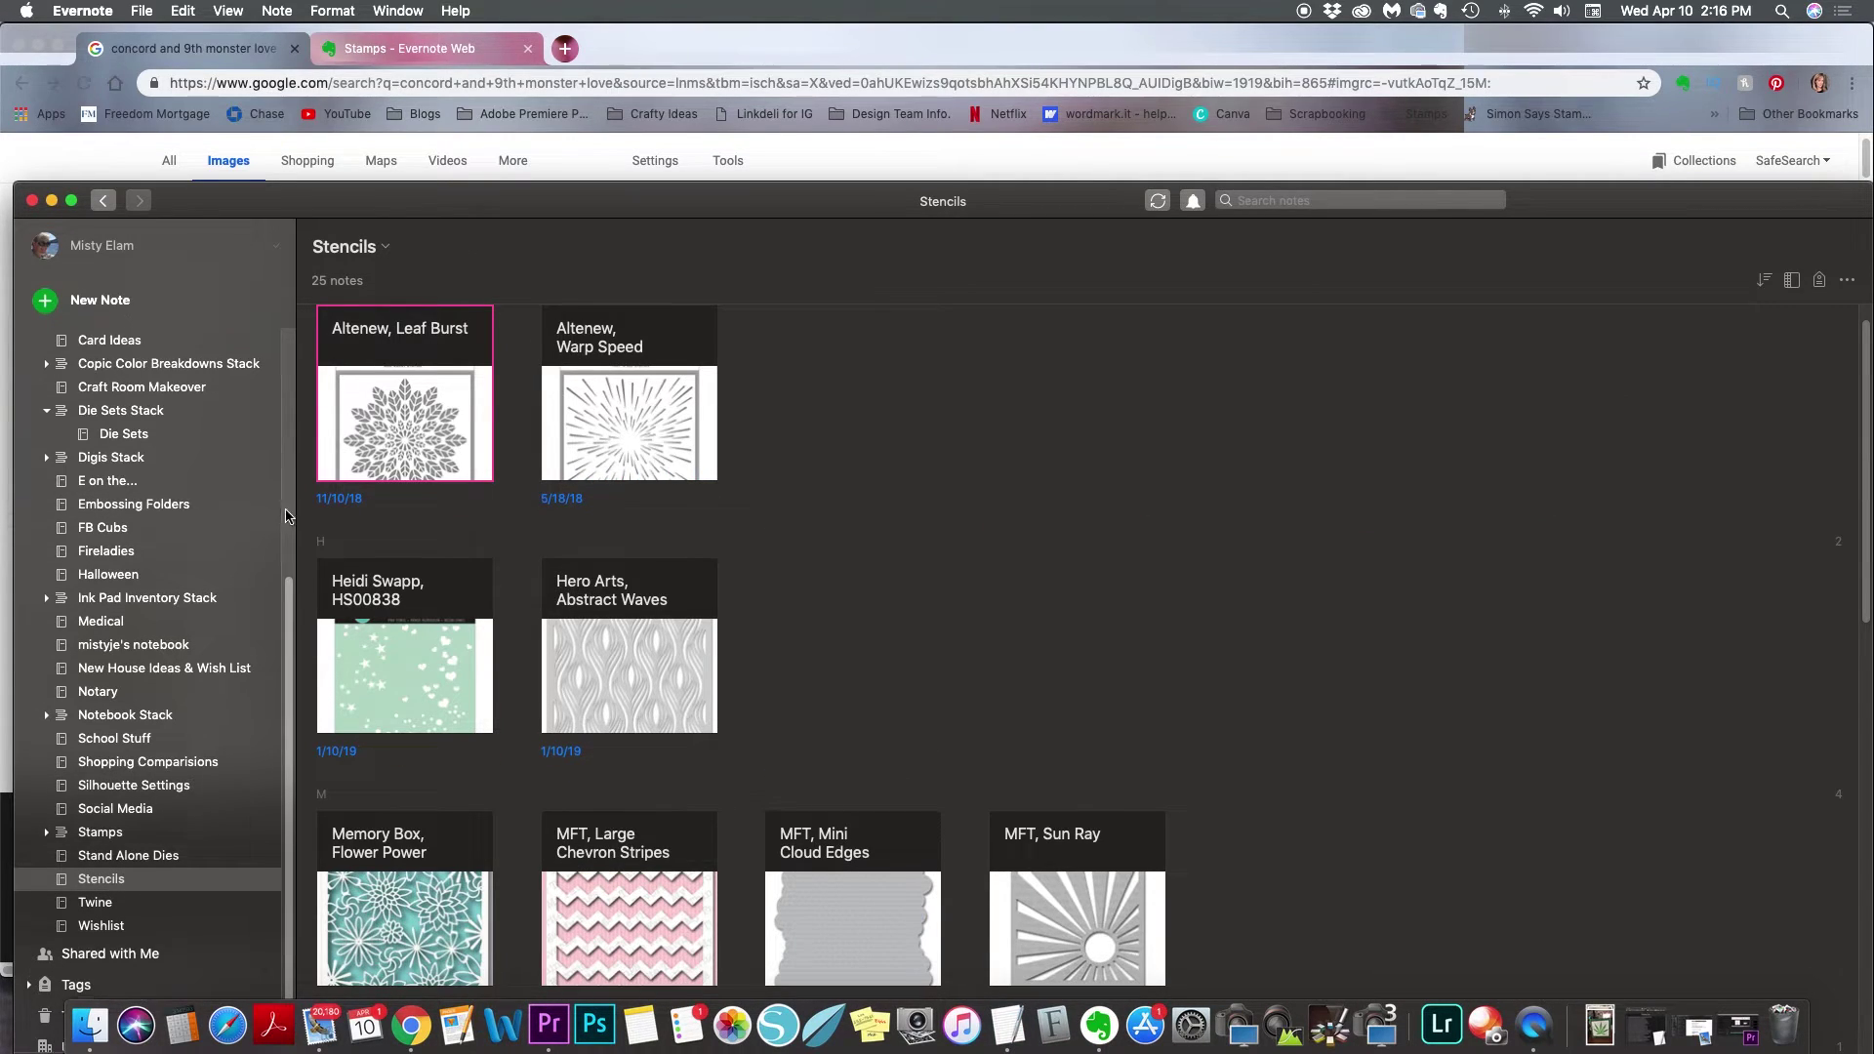
scroll(491, 425, down, 2)
scroll(491, 425, down, 2)
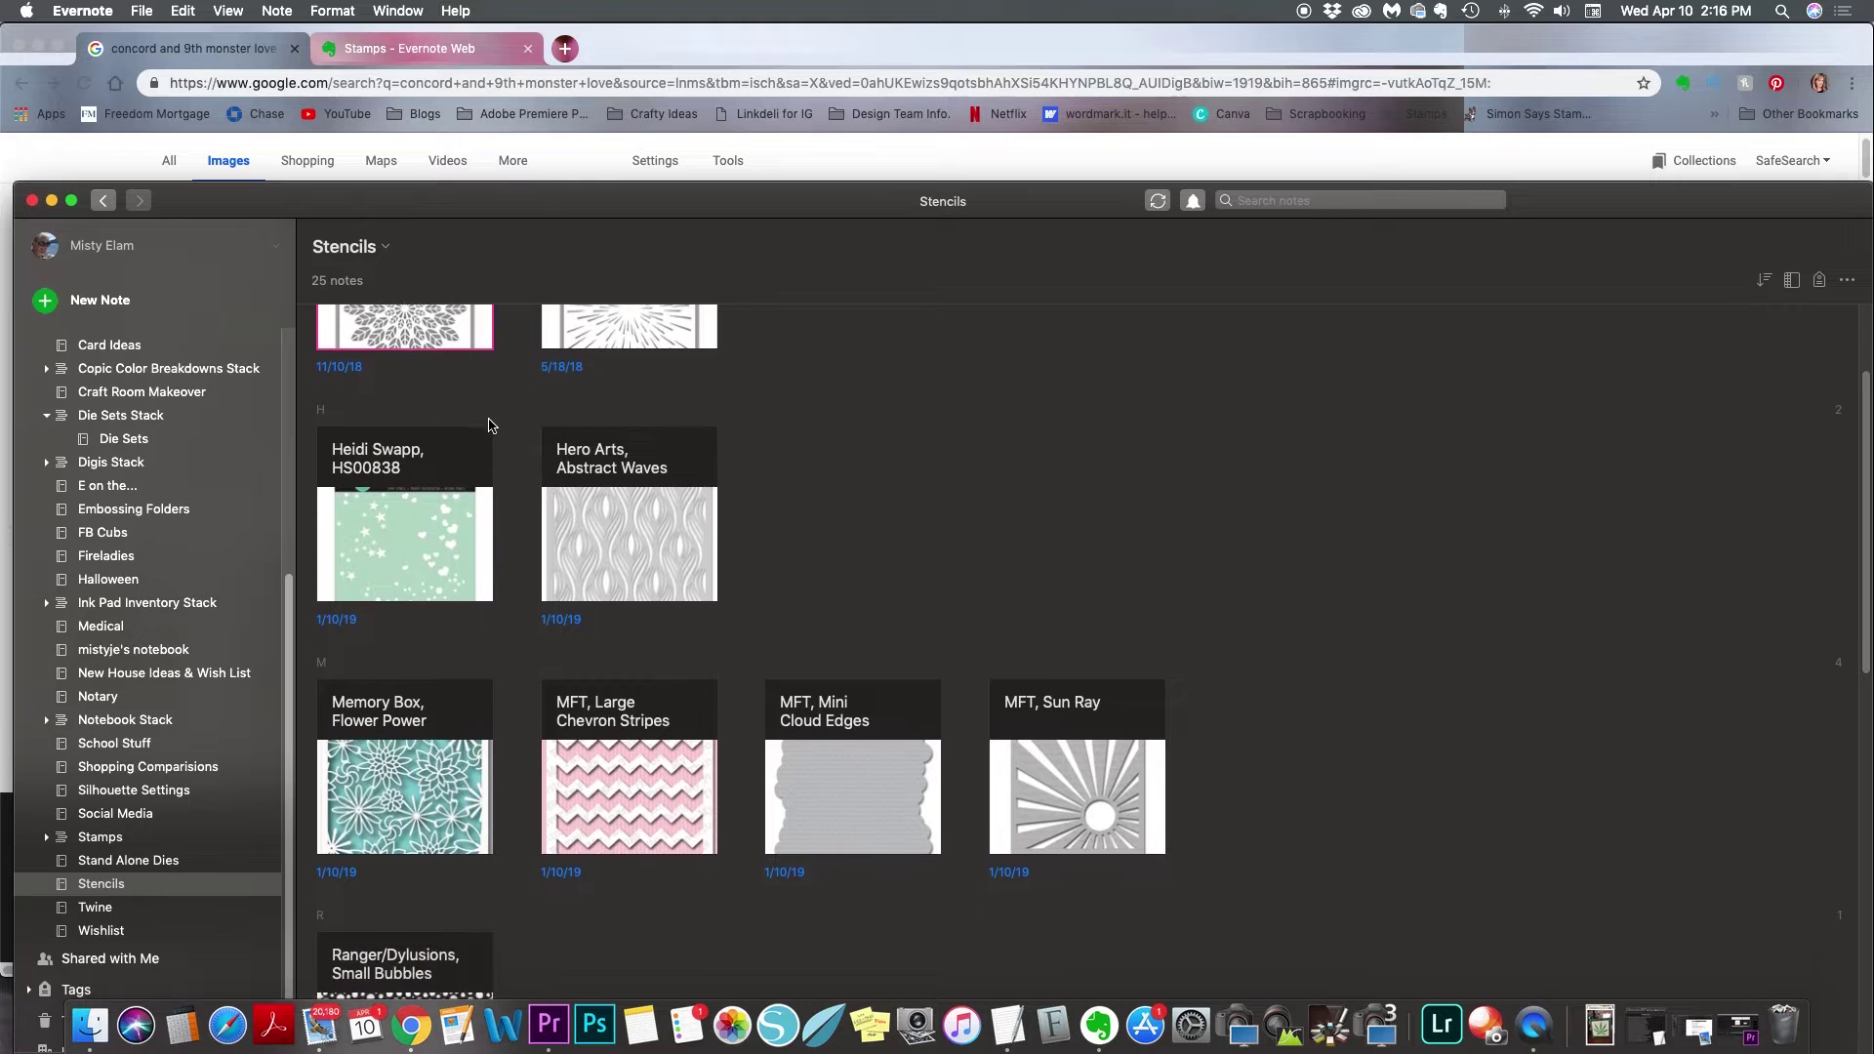
scroll(491, 426, down, 1)
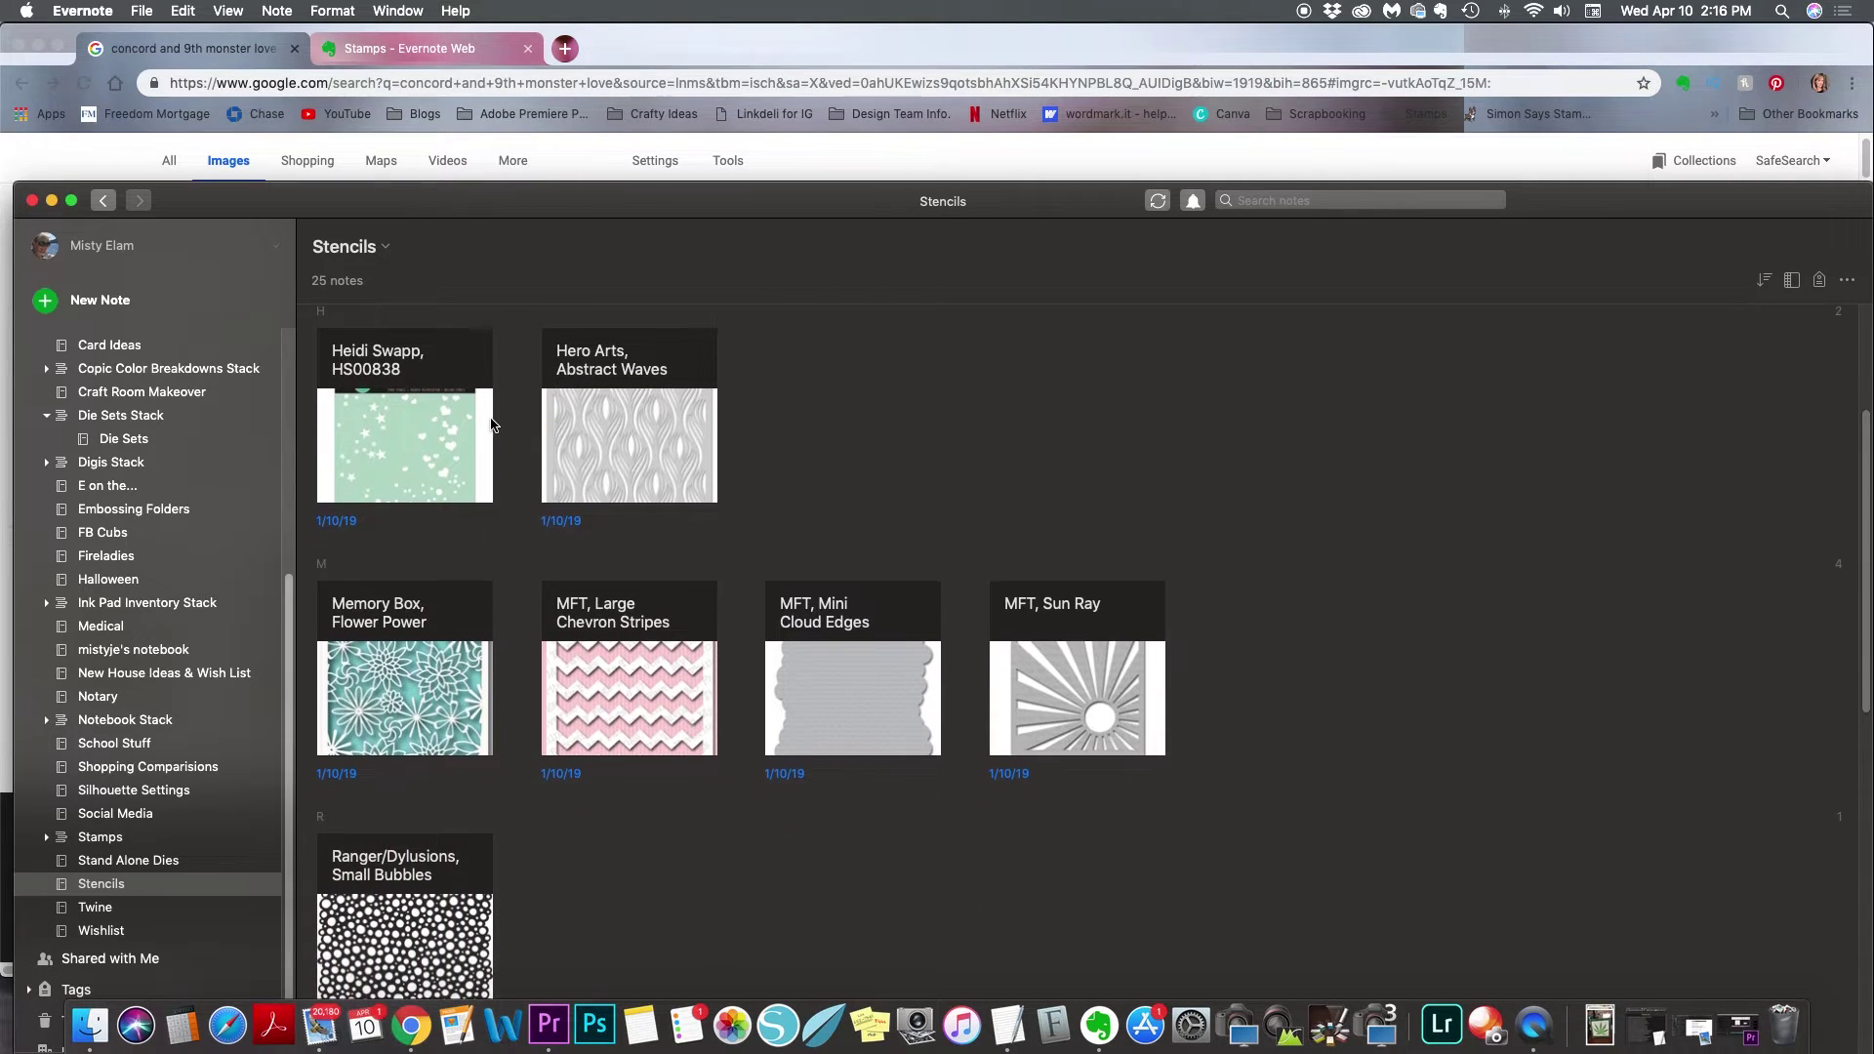
scroll(491, 426, up, 5)
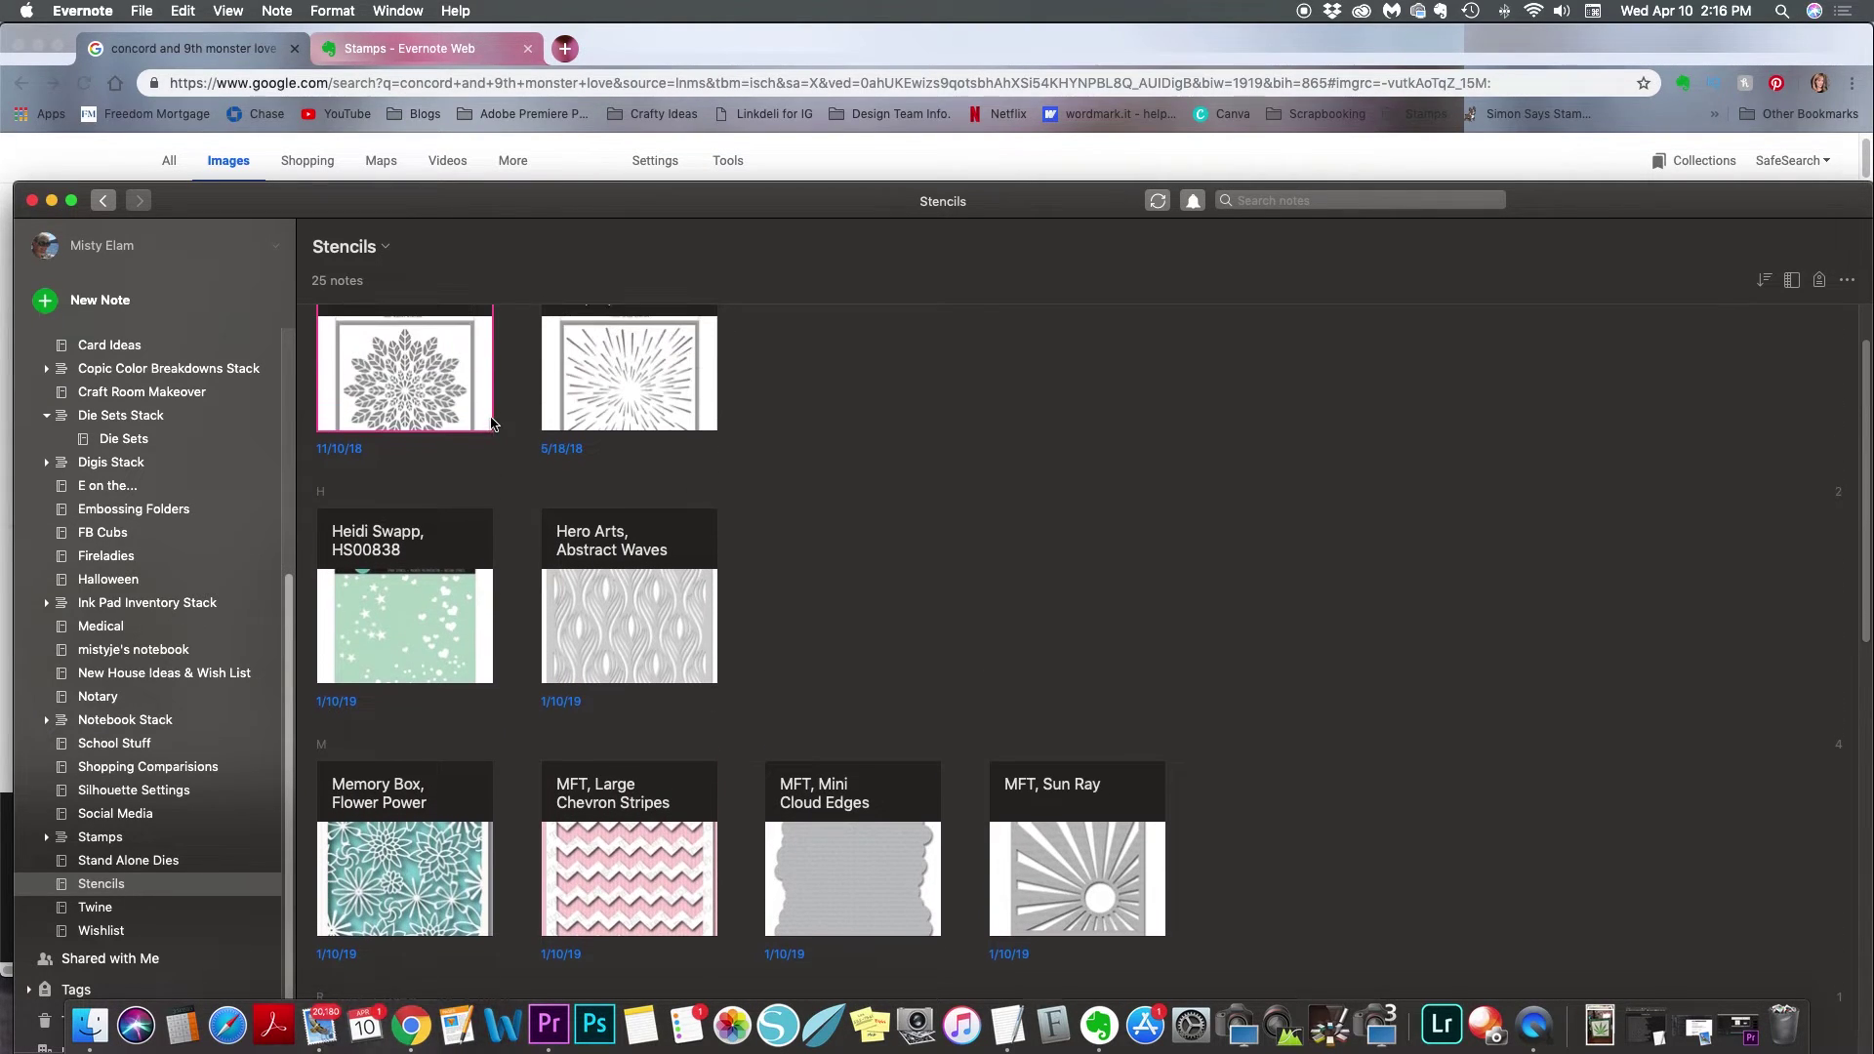
scroll(185, 387, up, 8)
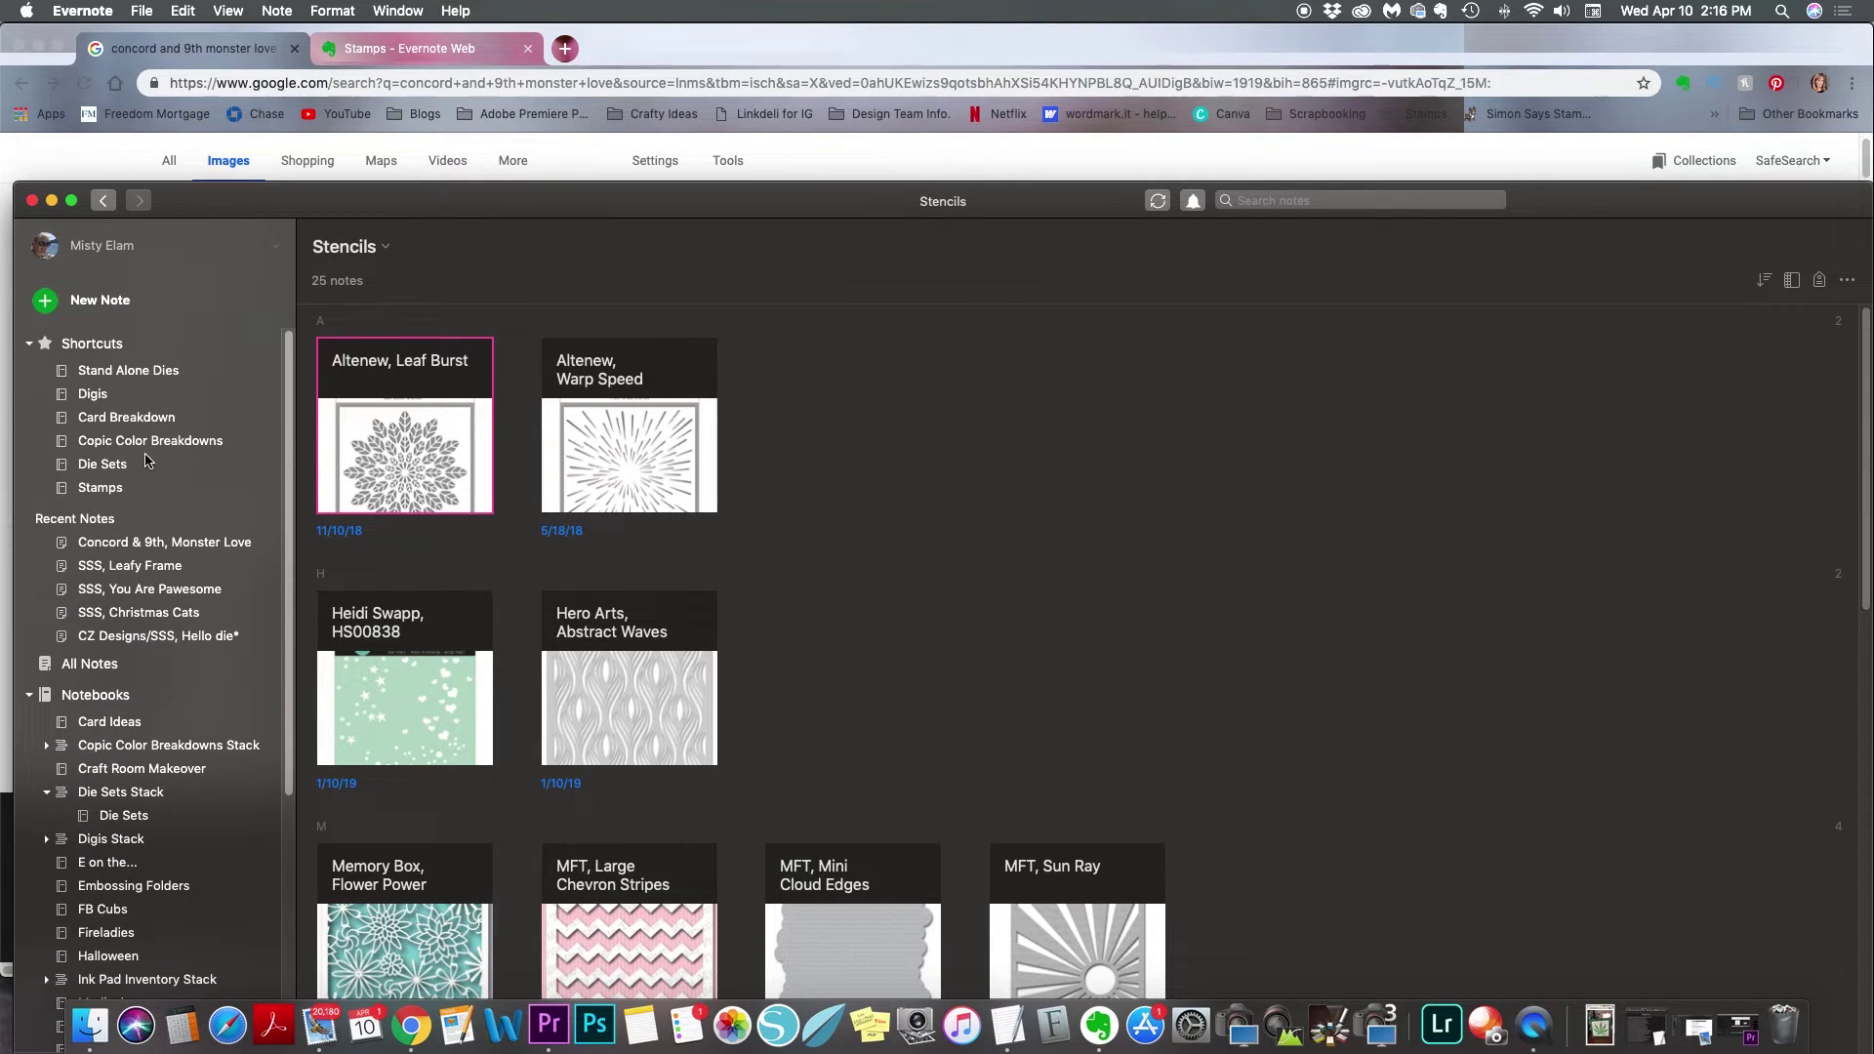
click(149, 441)
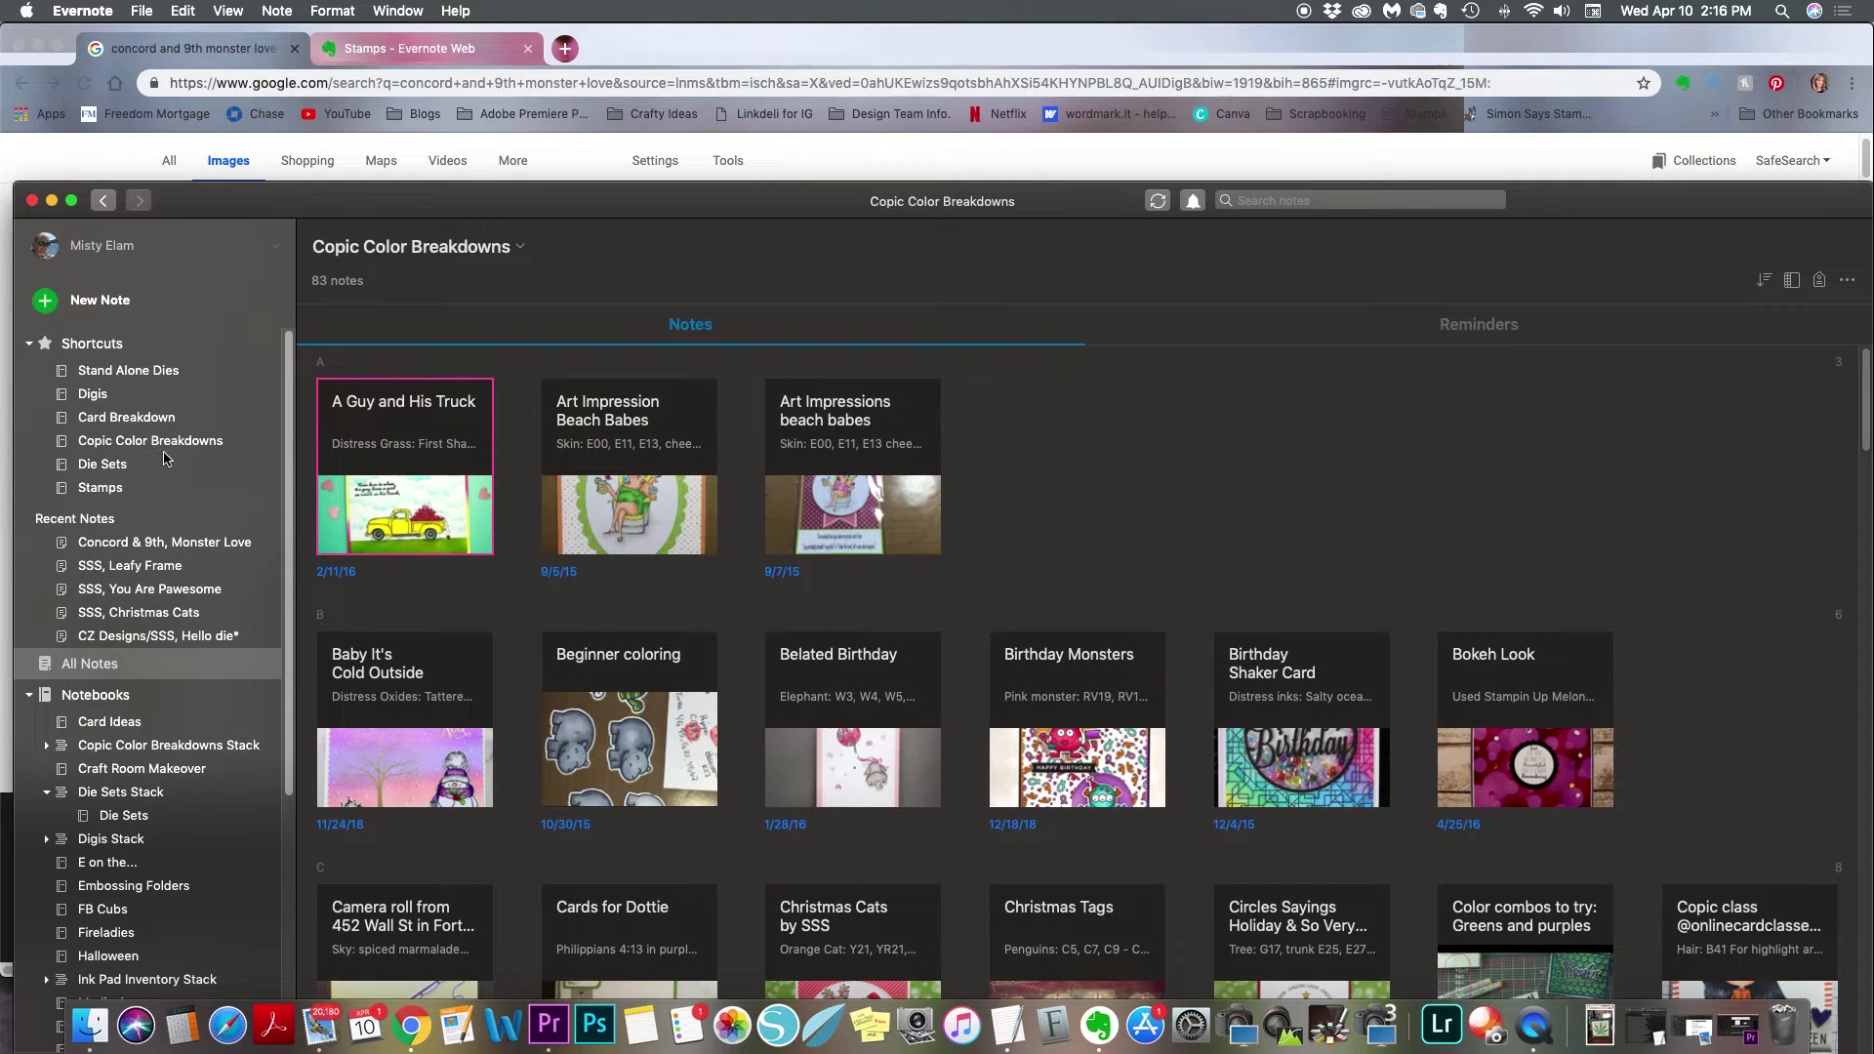
scroll(927, 458, down, 3)
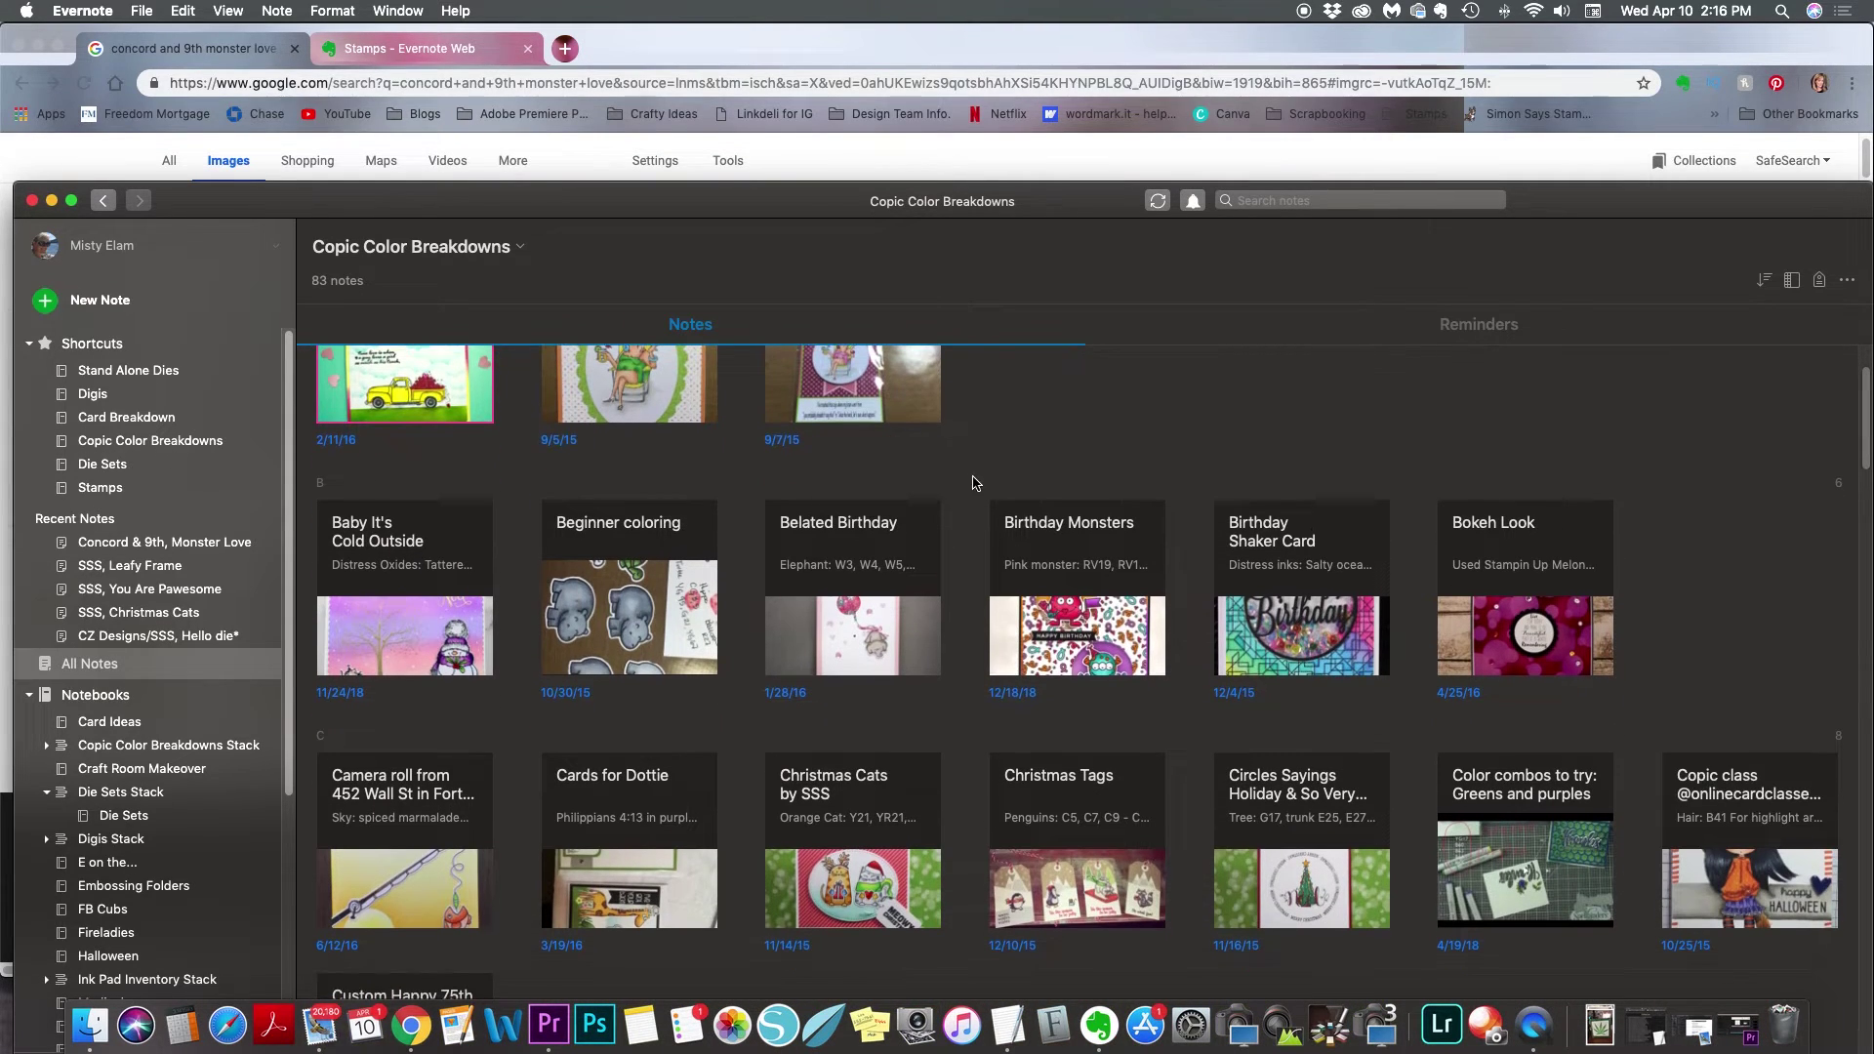
click(393, 639)
Step: Open Baby It's Cold Outside in its own window and highlight its Distress Oxides line
double_click(393, 639)
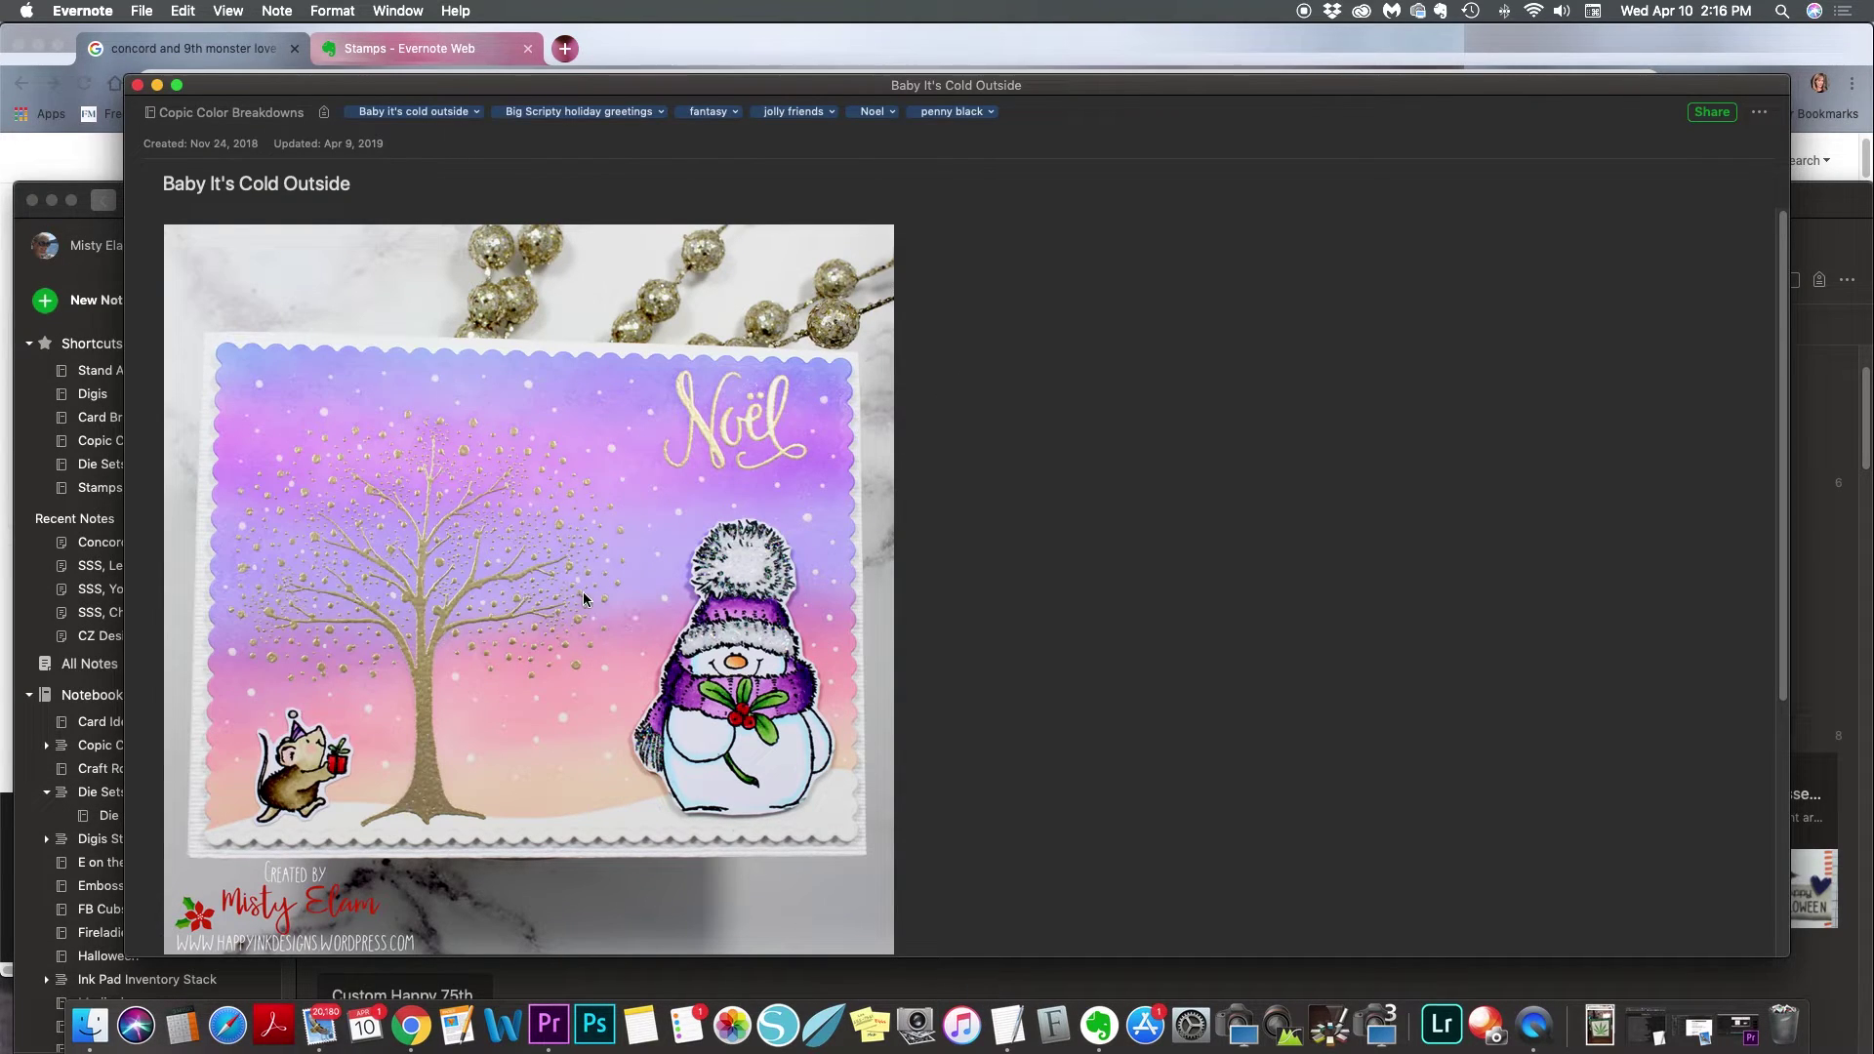
scroll(586, 591, down, 5)
scroll(601, 591, down, 3)
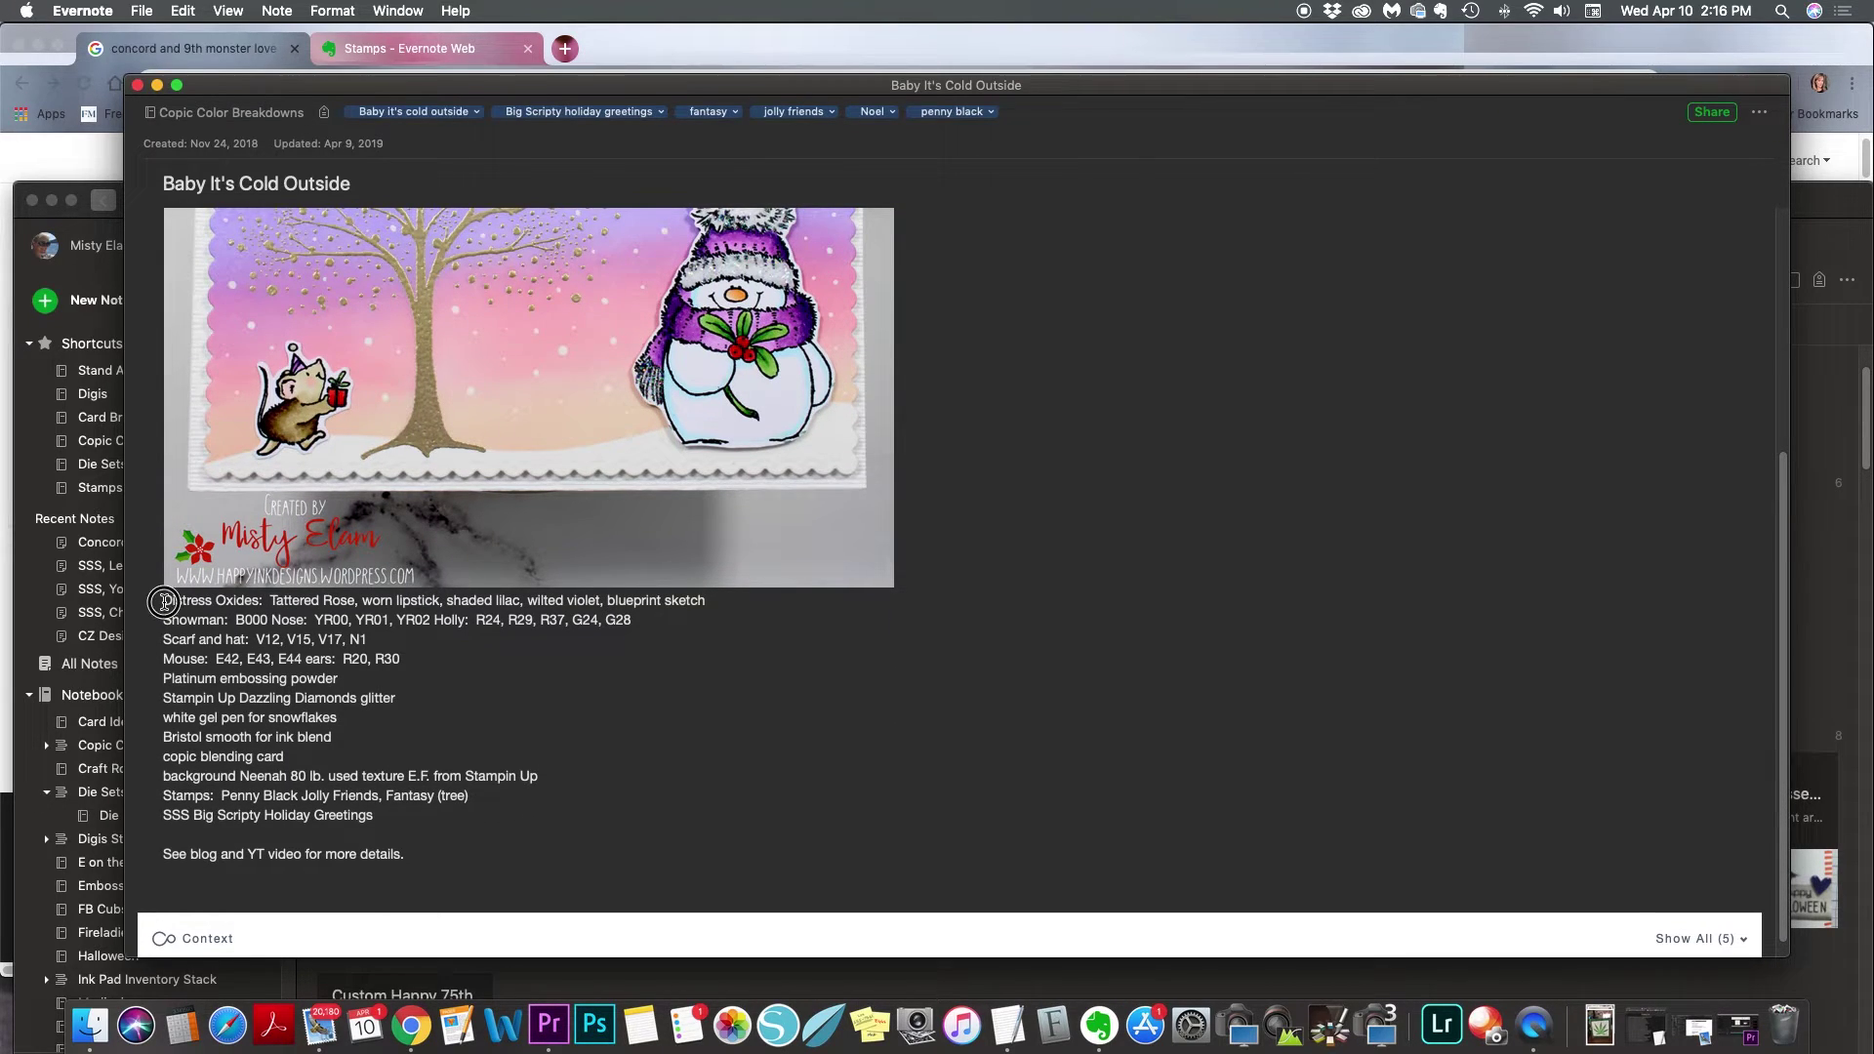
mouse_move(164, 601)
mouse_down()
mouse_move(468, 621)
mouse_move(709, 602)
mouse_up()
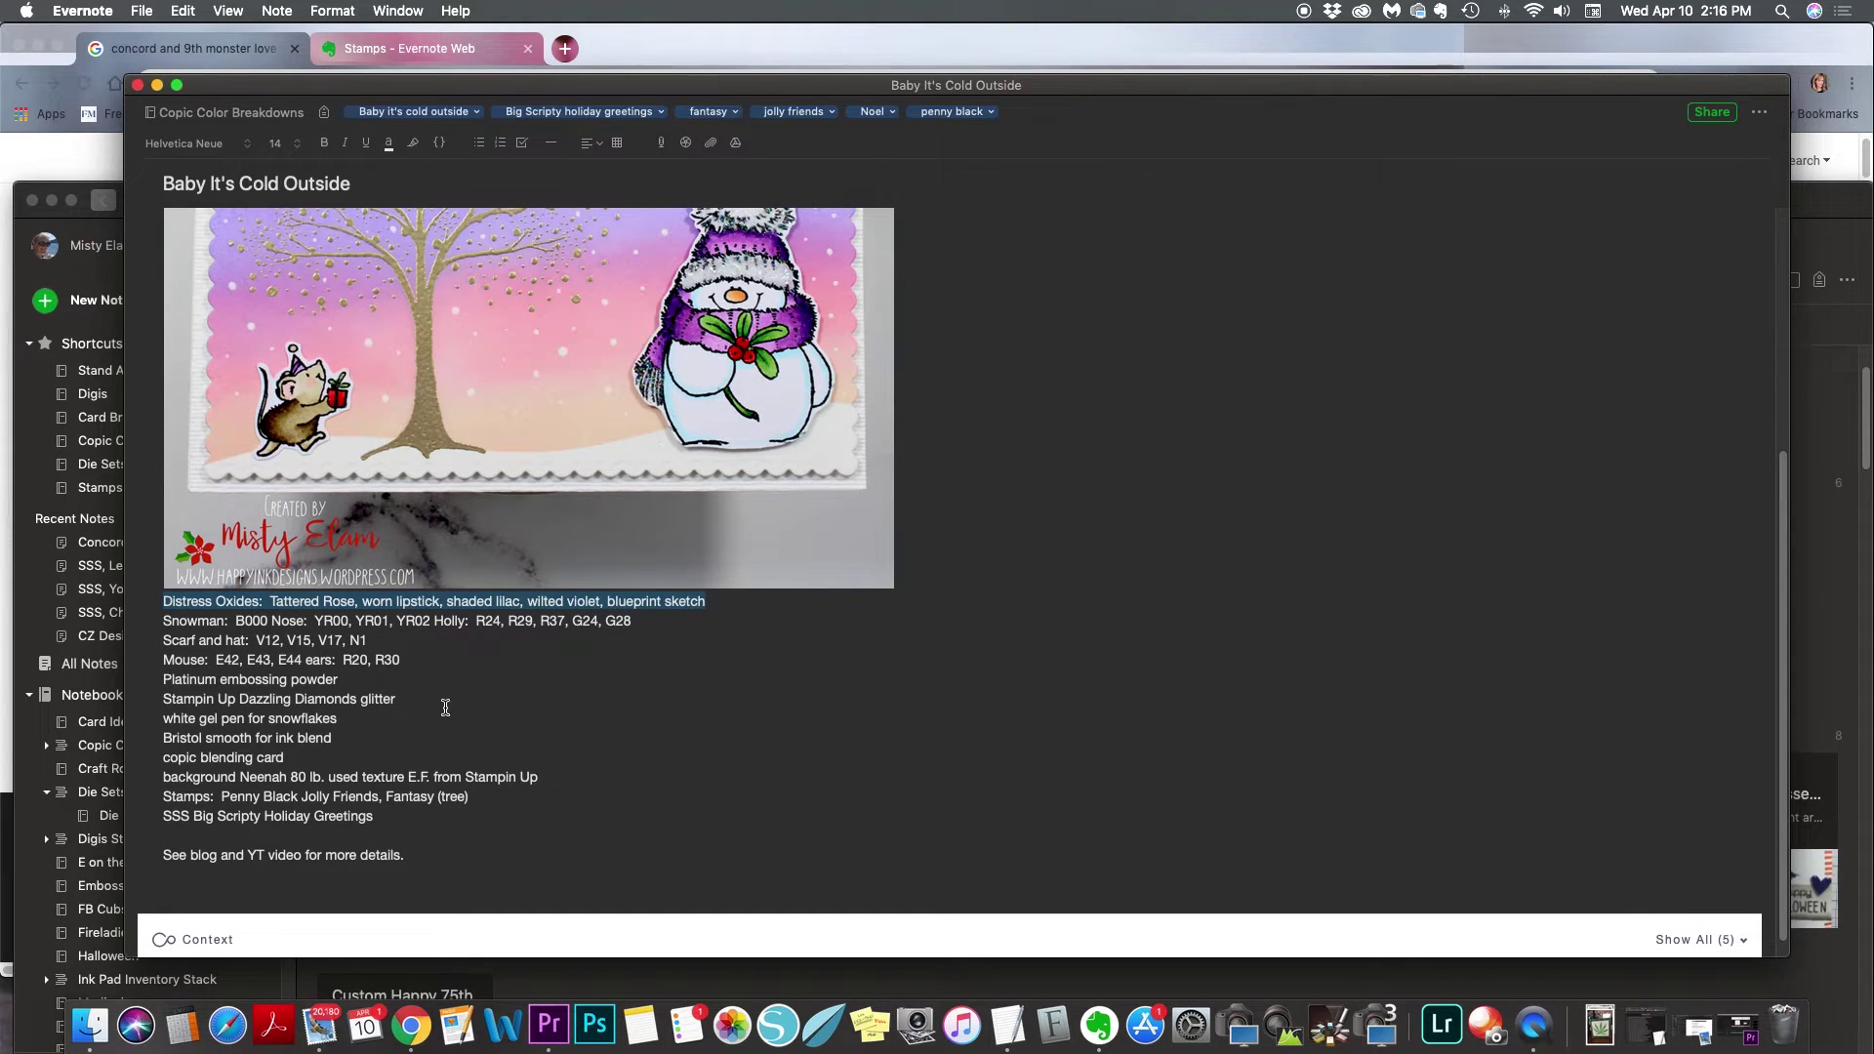
click(153, 624)
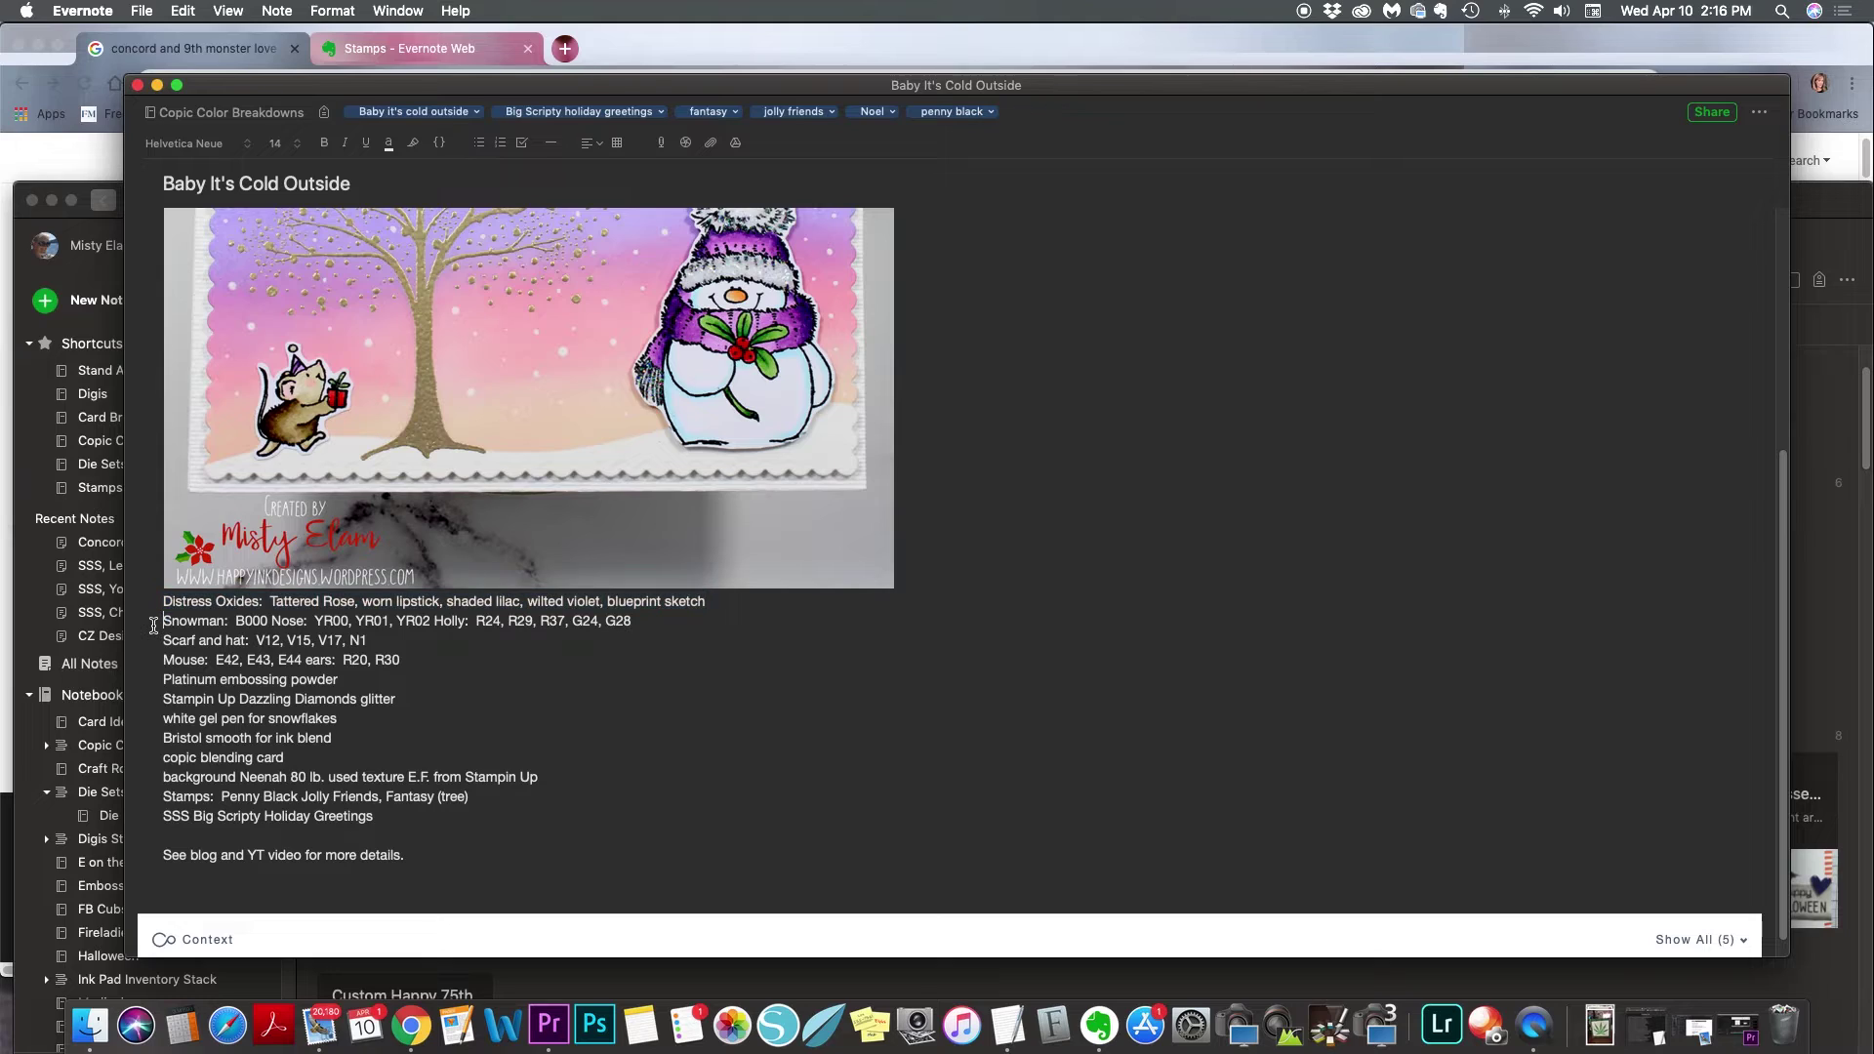
Step: Highlight the Snowman/Scarf/Mouse colours, Platinum embossing powder, Dazzling Diamonds glitter and stamps lines
drag(158, 623, 410, 658)
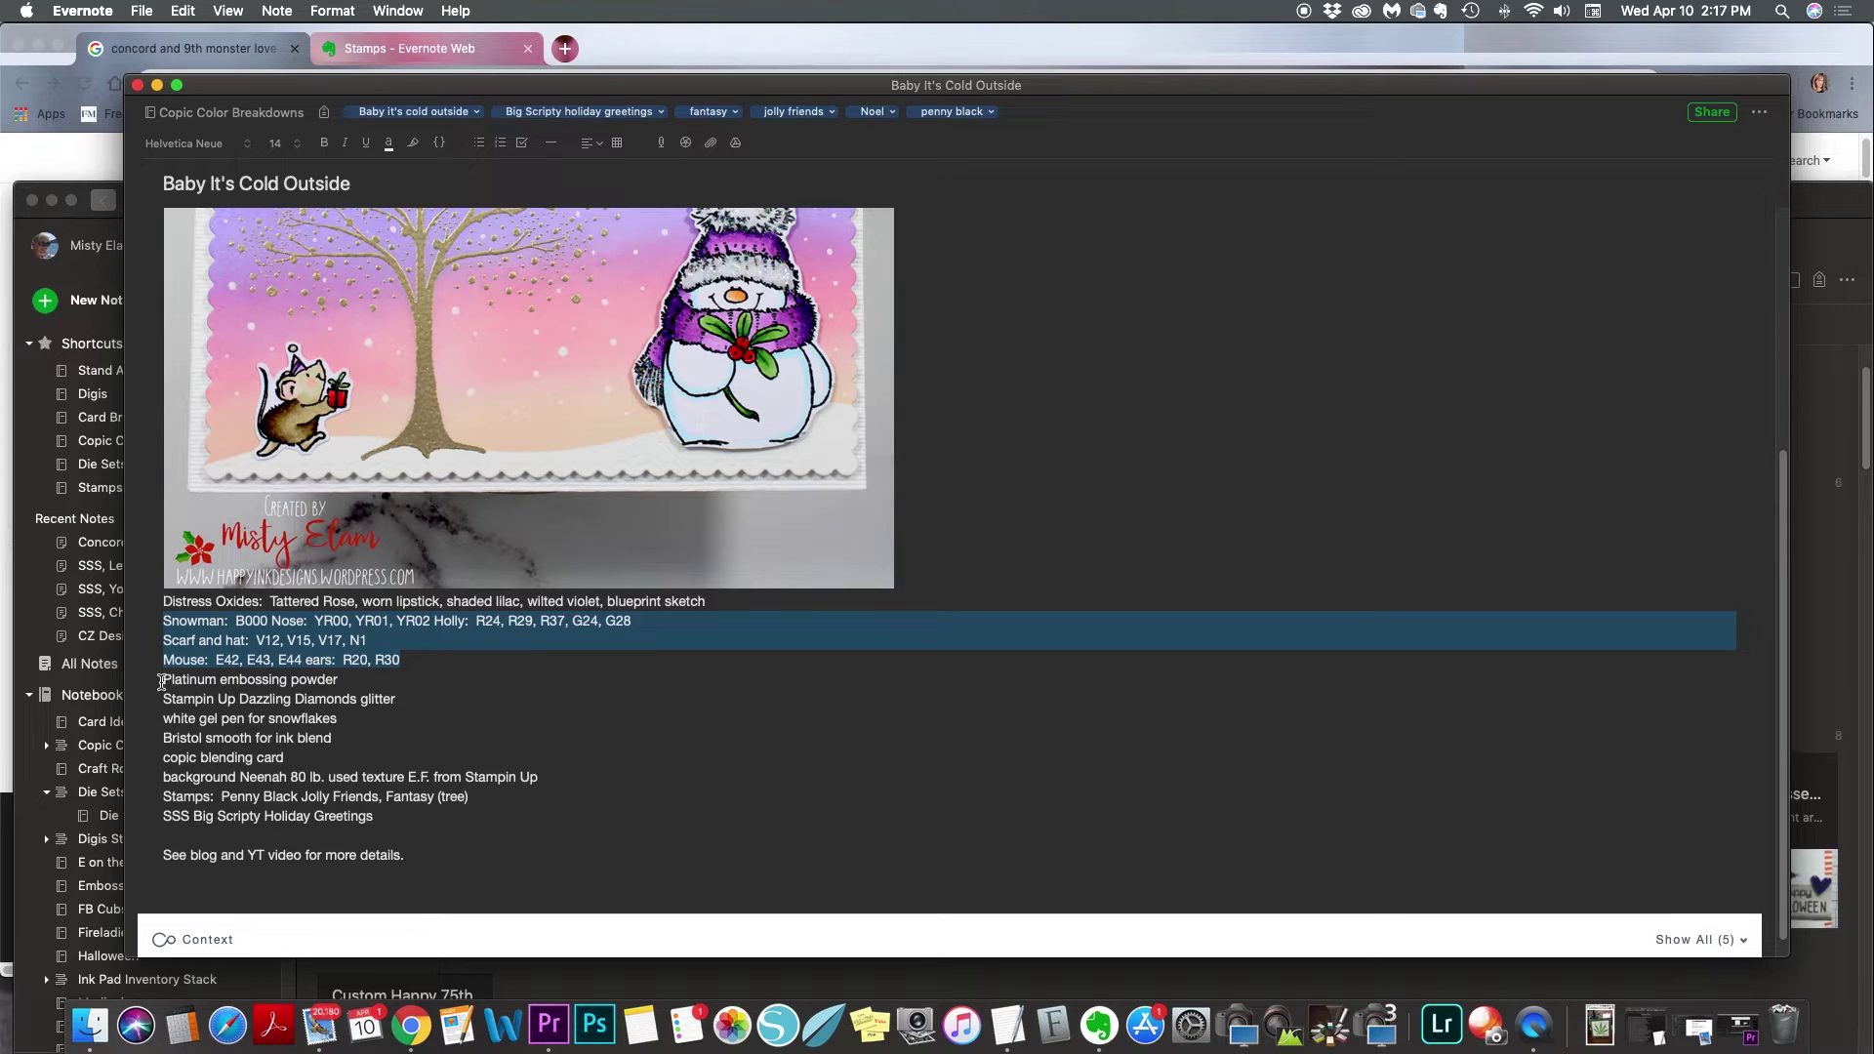
drag(161, 681, 358, 693)
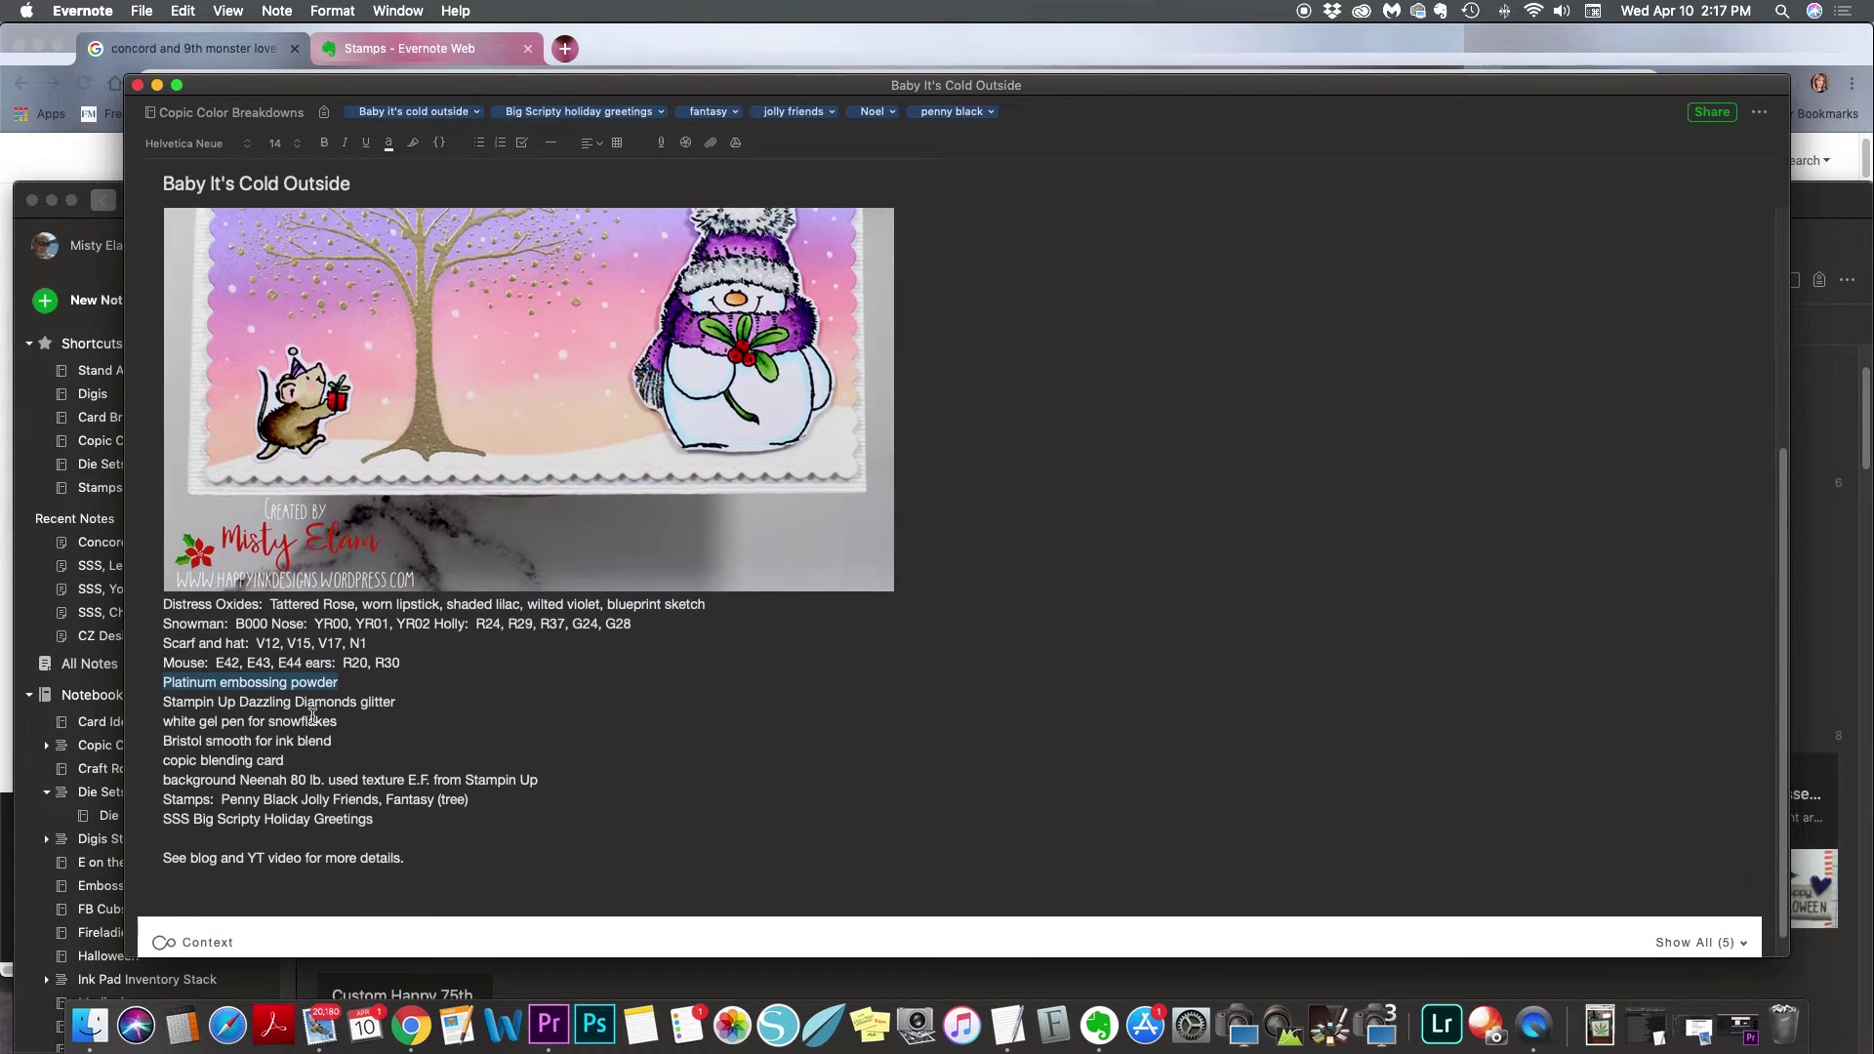
click(163, 701)
drag(163, 701, 399, 703)
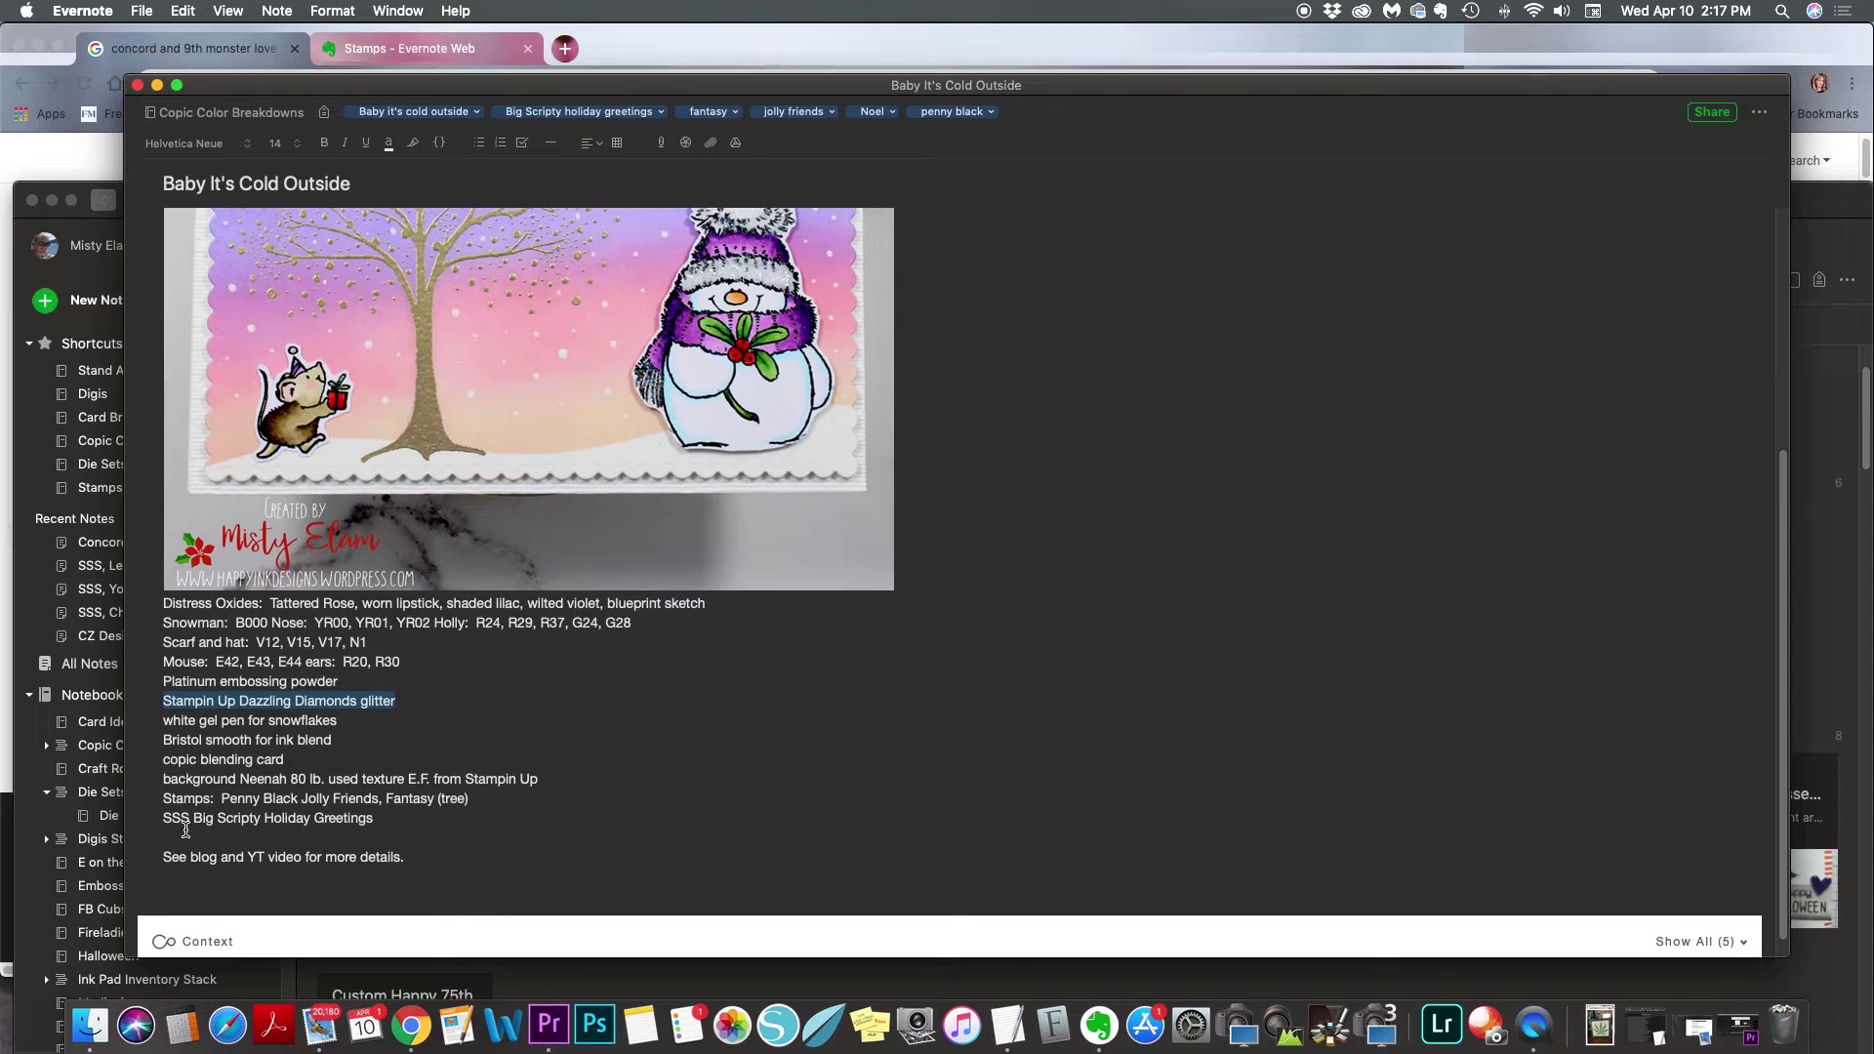
drag(156, 801, 385, 829)
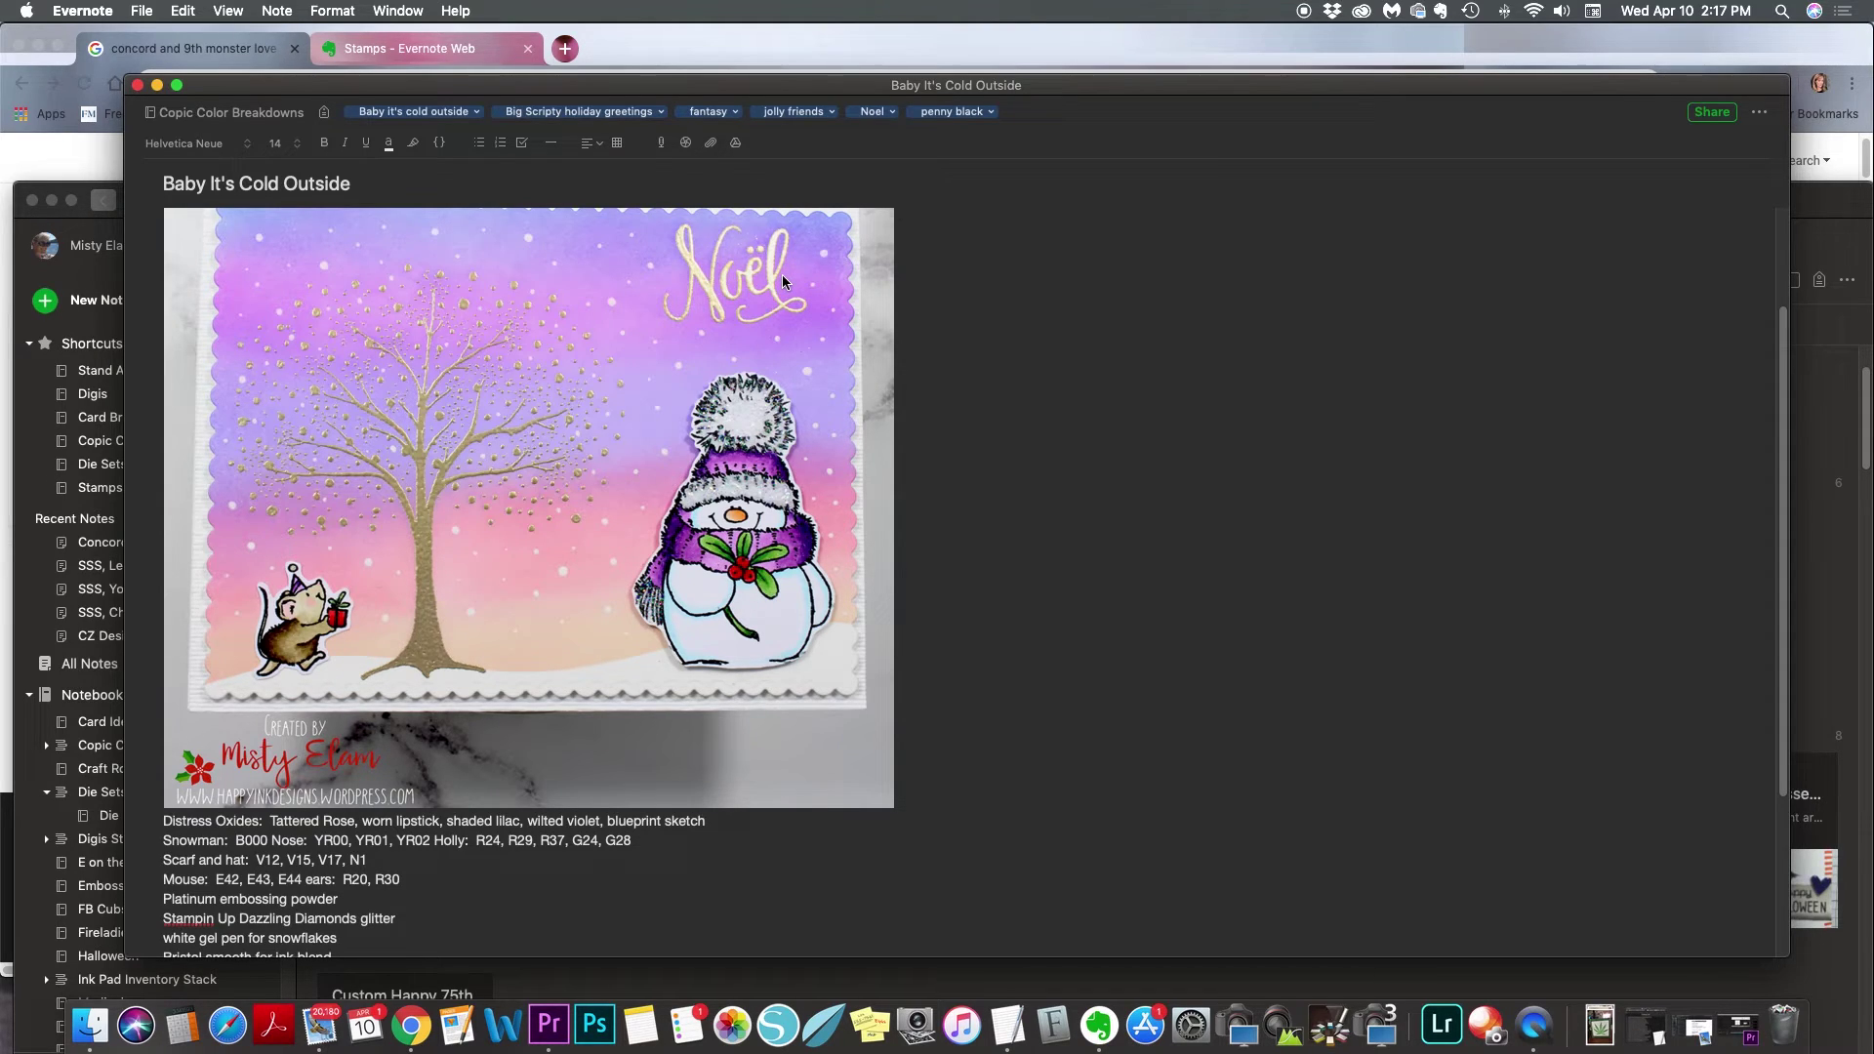
scroll(782, 273, down, 3)
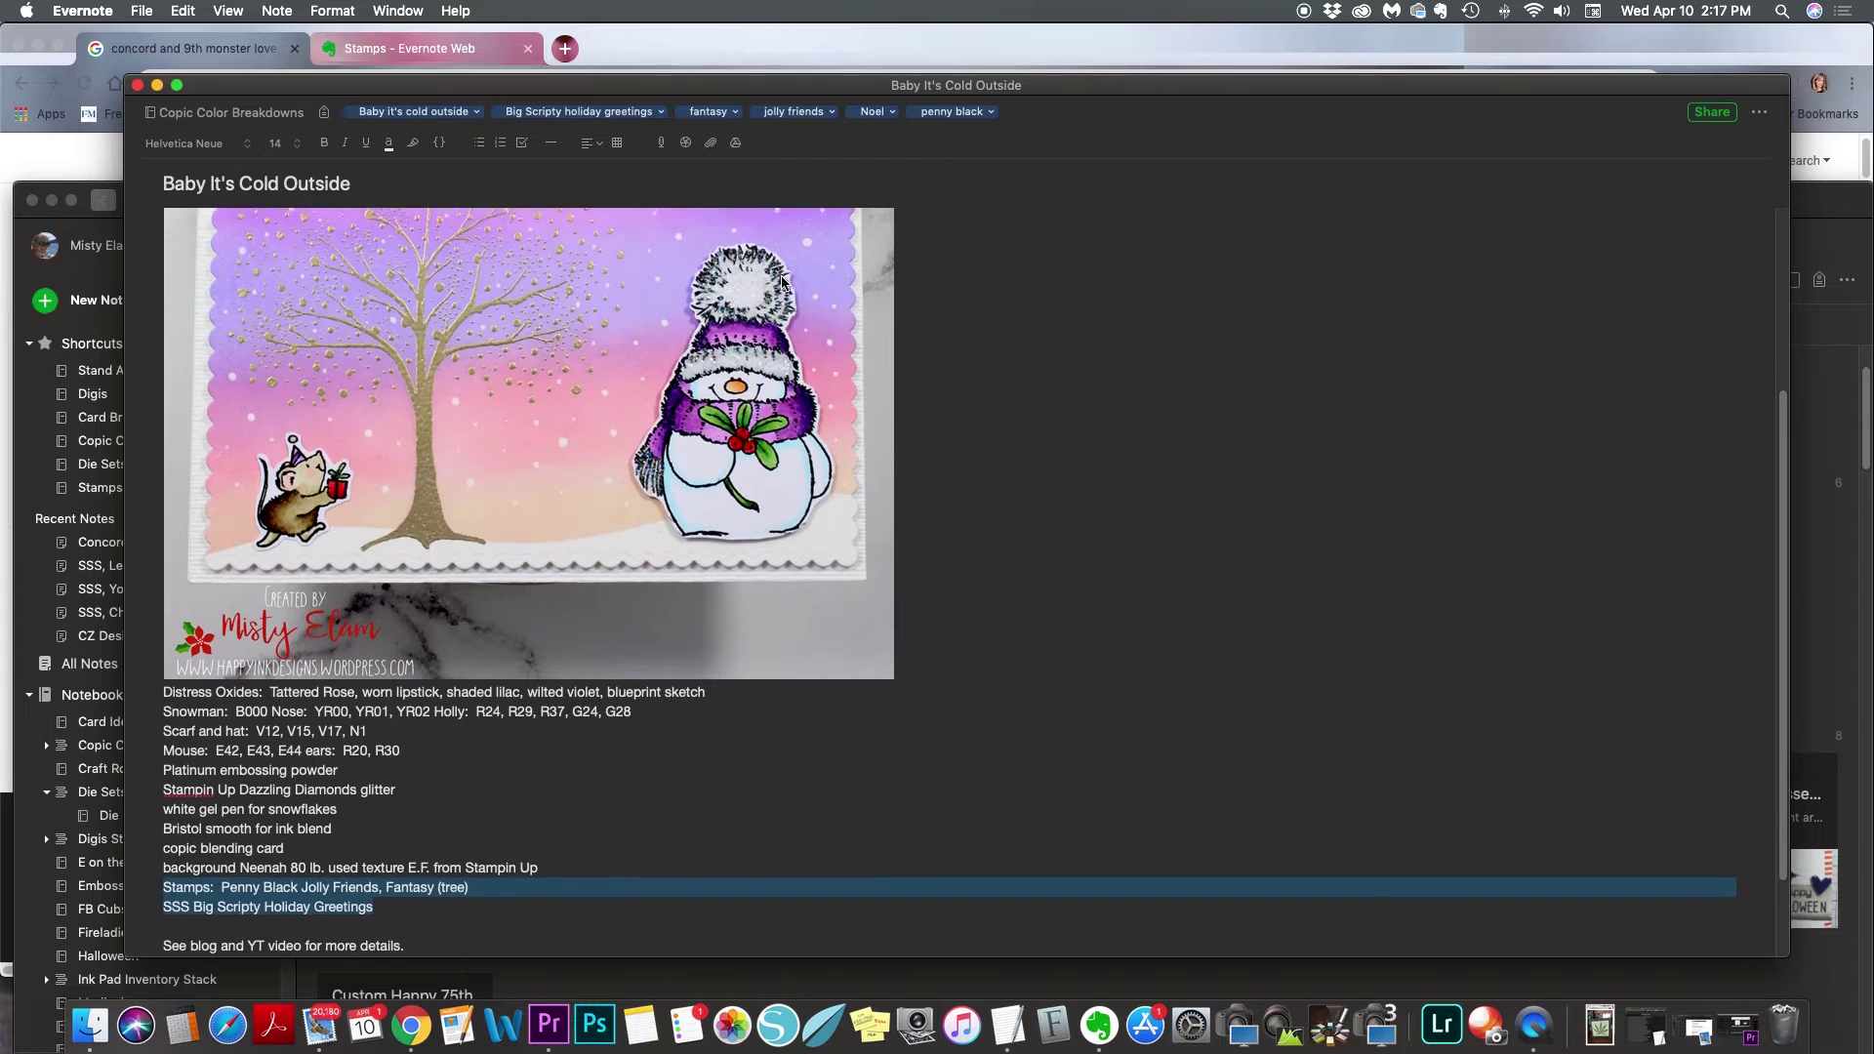
scroll(781, 275, down, 3)
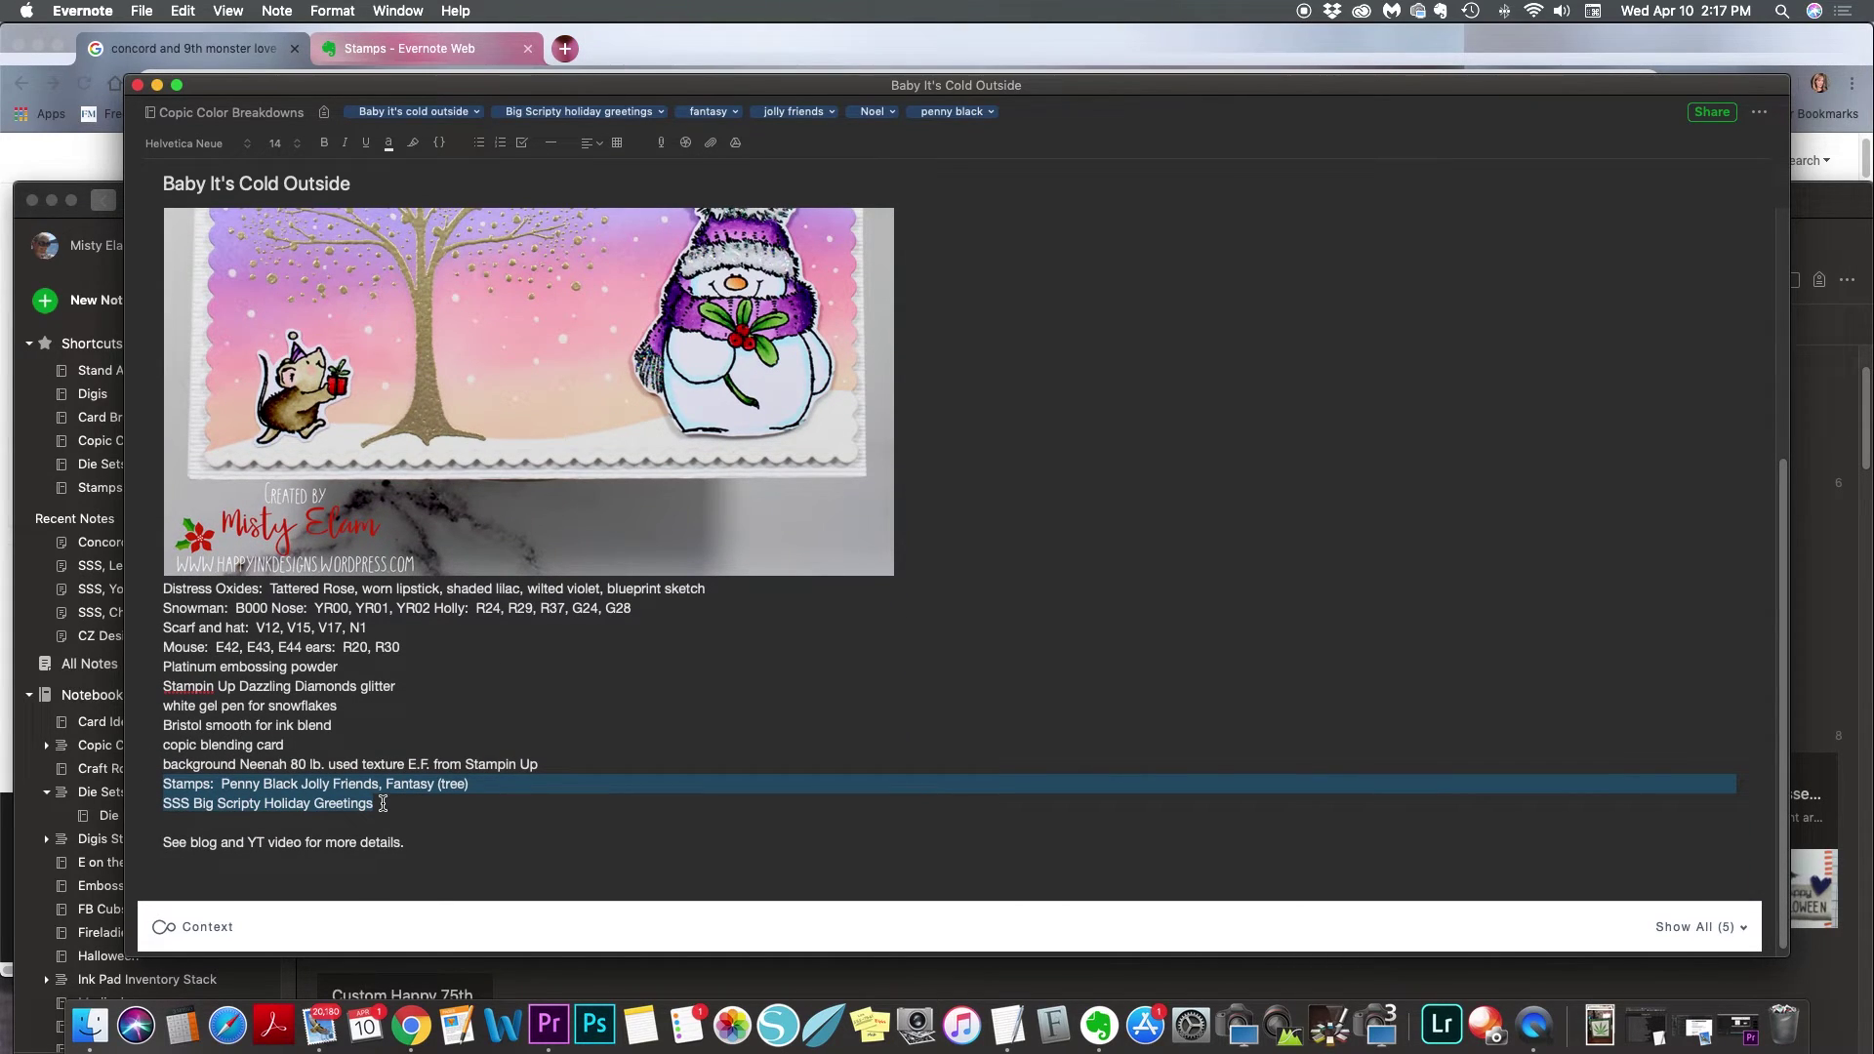
click(158, 845)
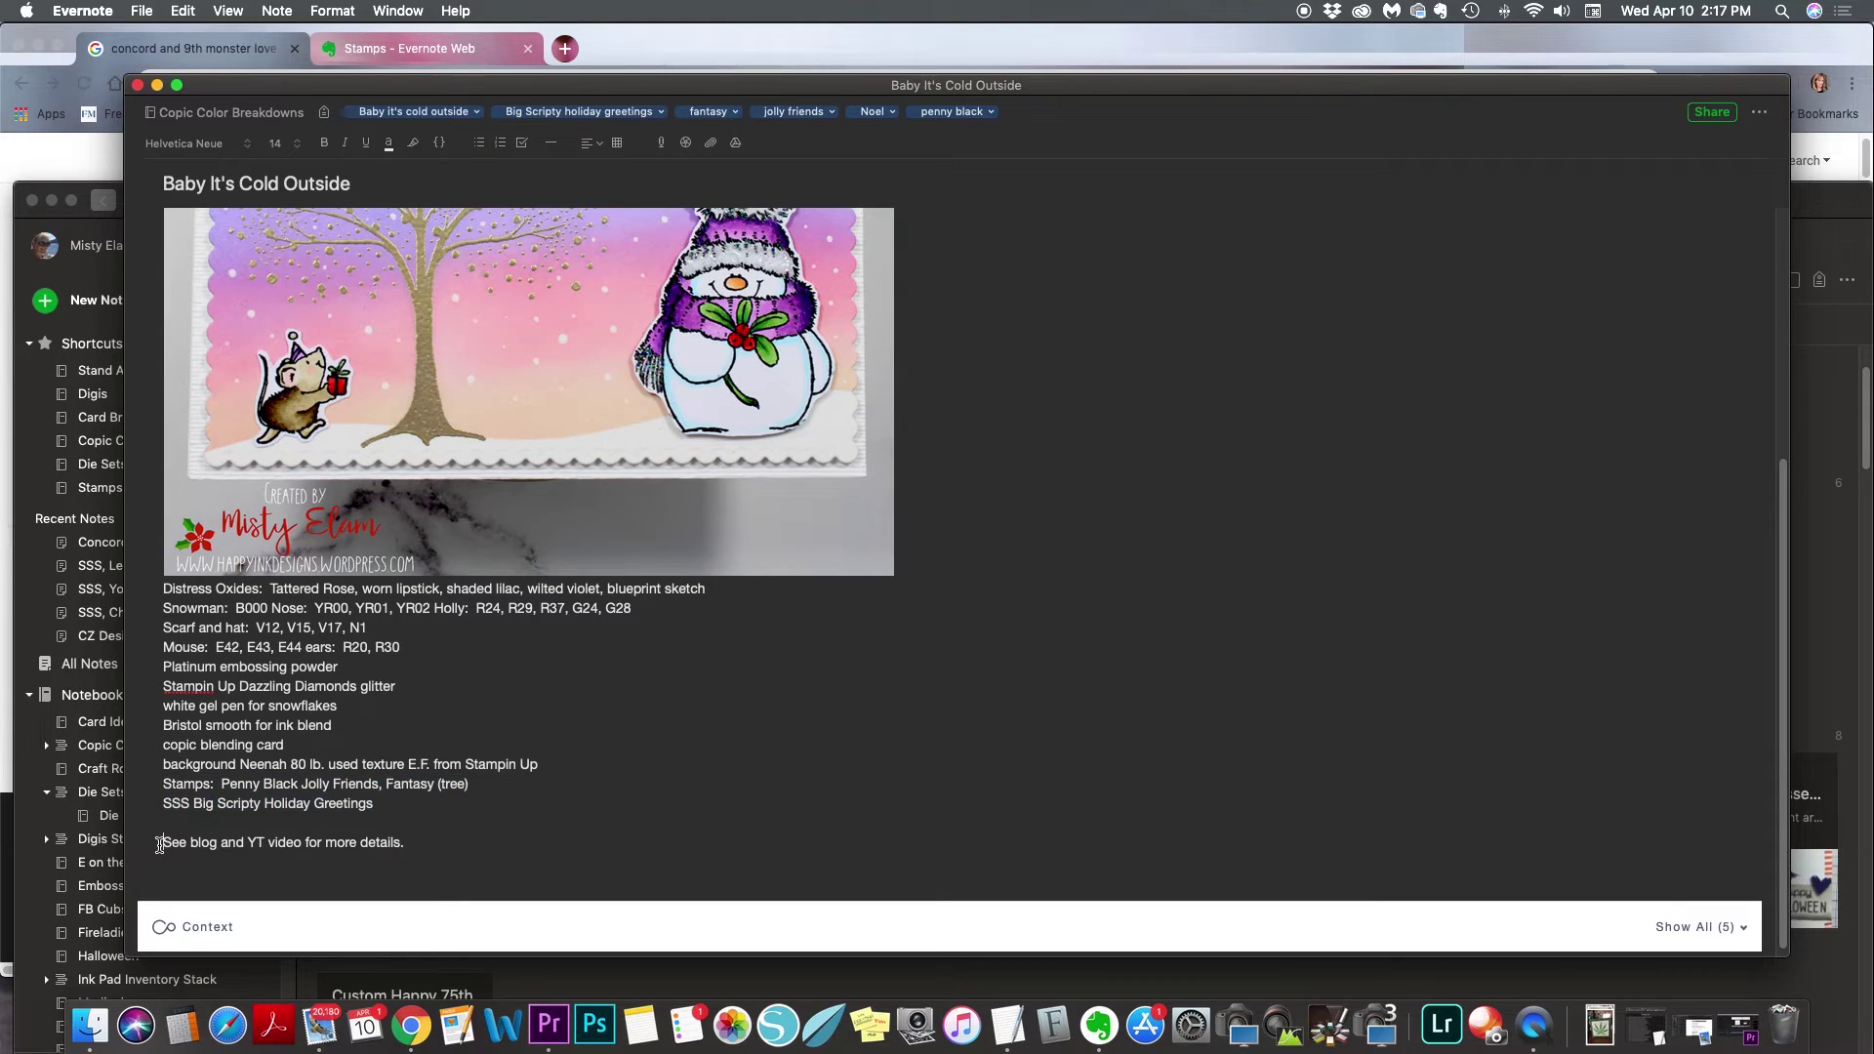
drag(162, 844, 418, 849)
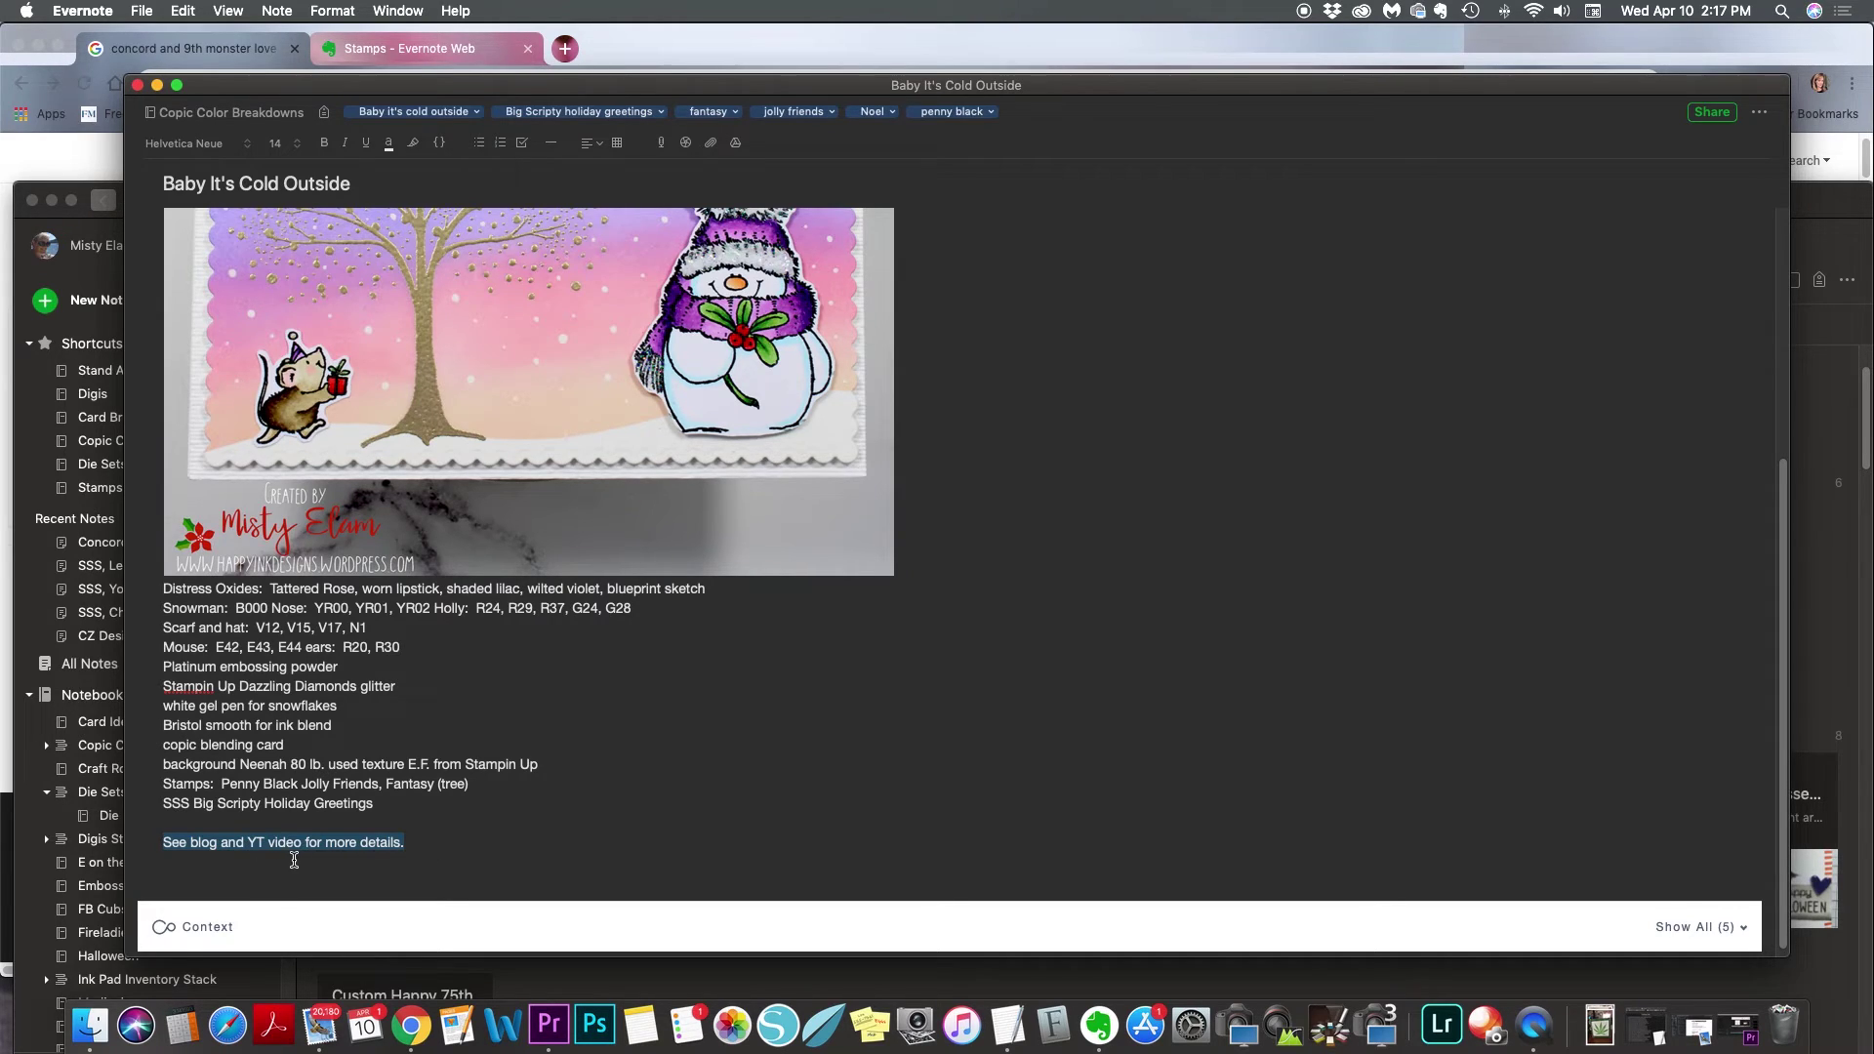
click(589, 782)
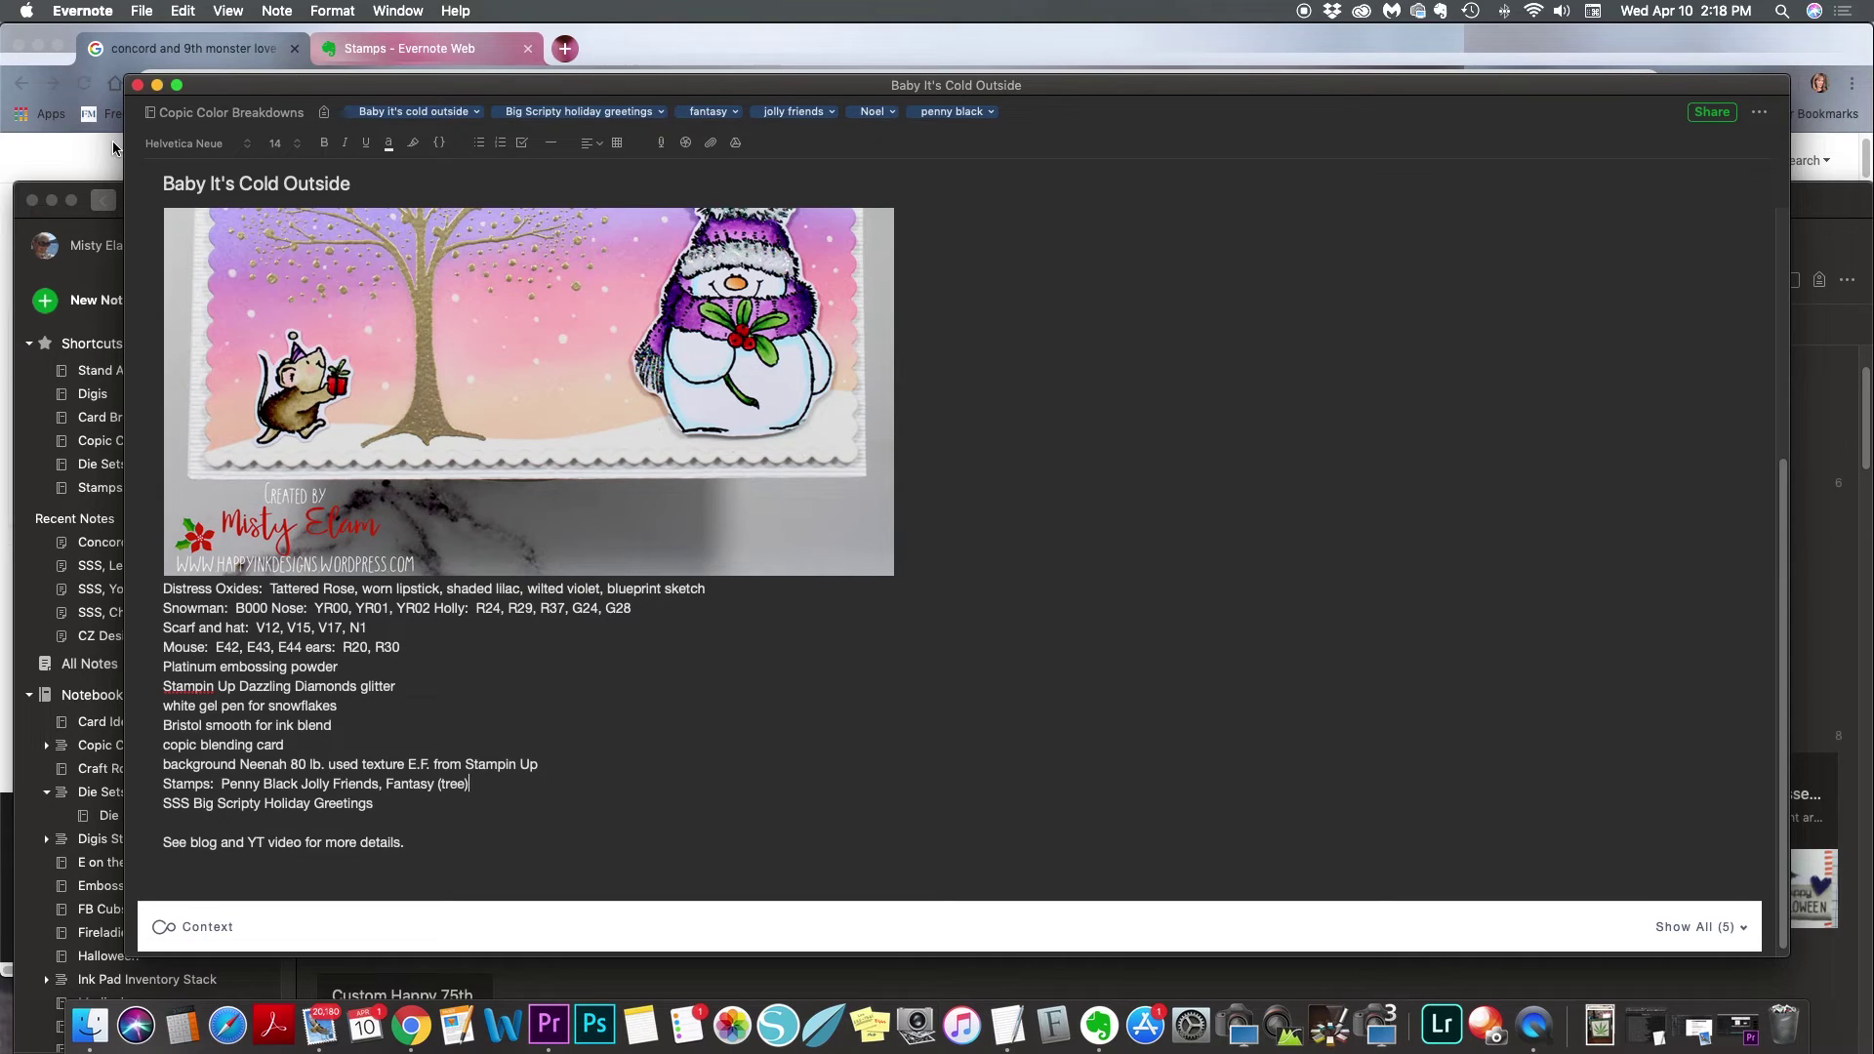
Step: Close the Baby It's Cold Outside note and reposition Evernote to uncover Chrome's tabs
click(138, 86)
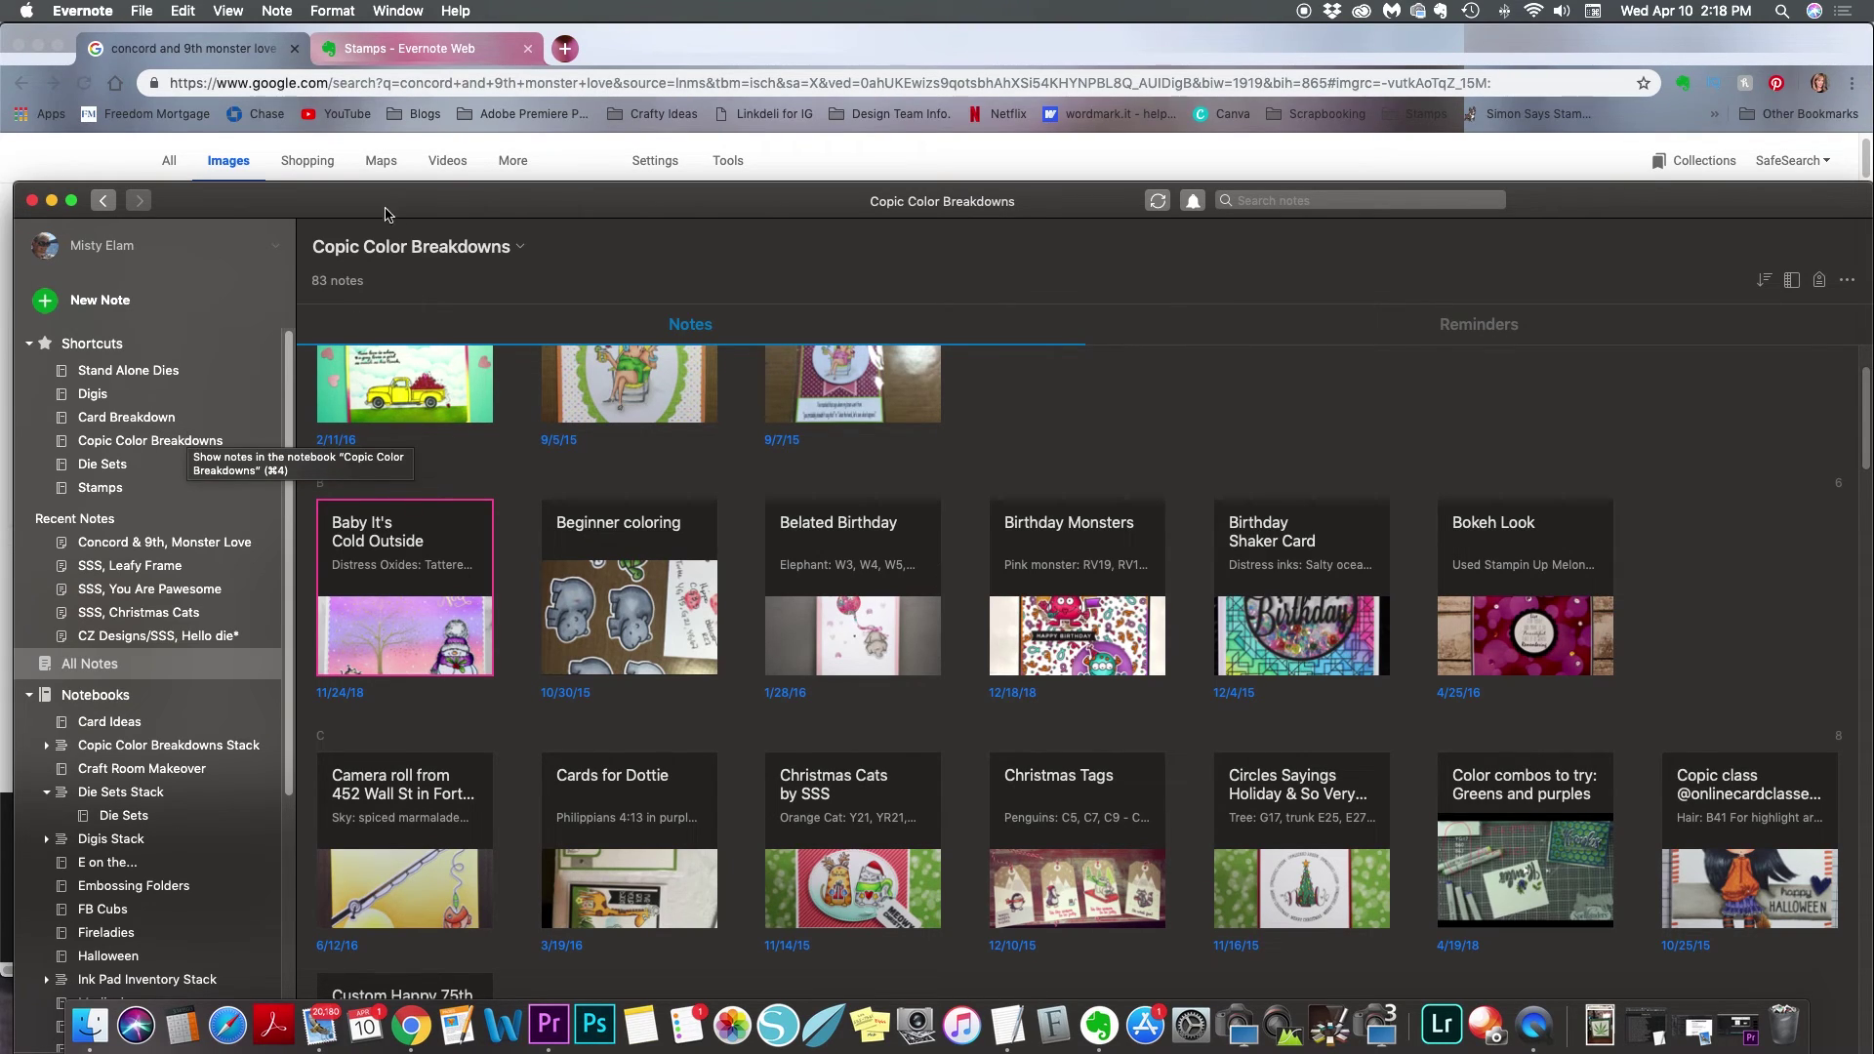
drag(390, 205, 417, 72)
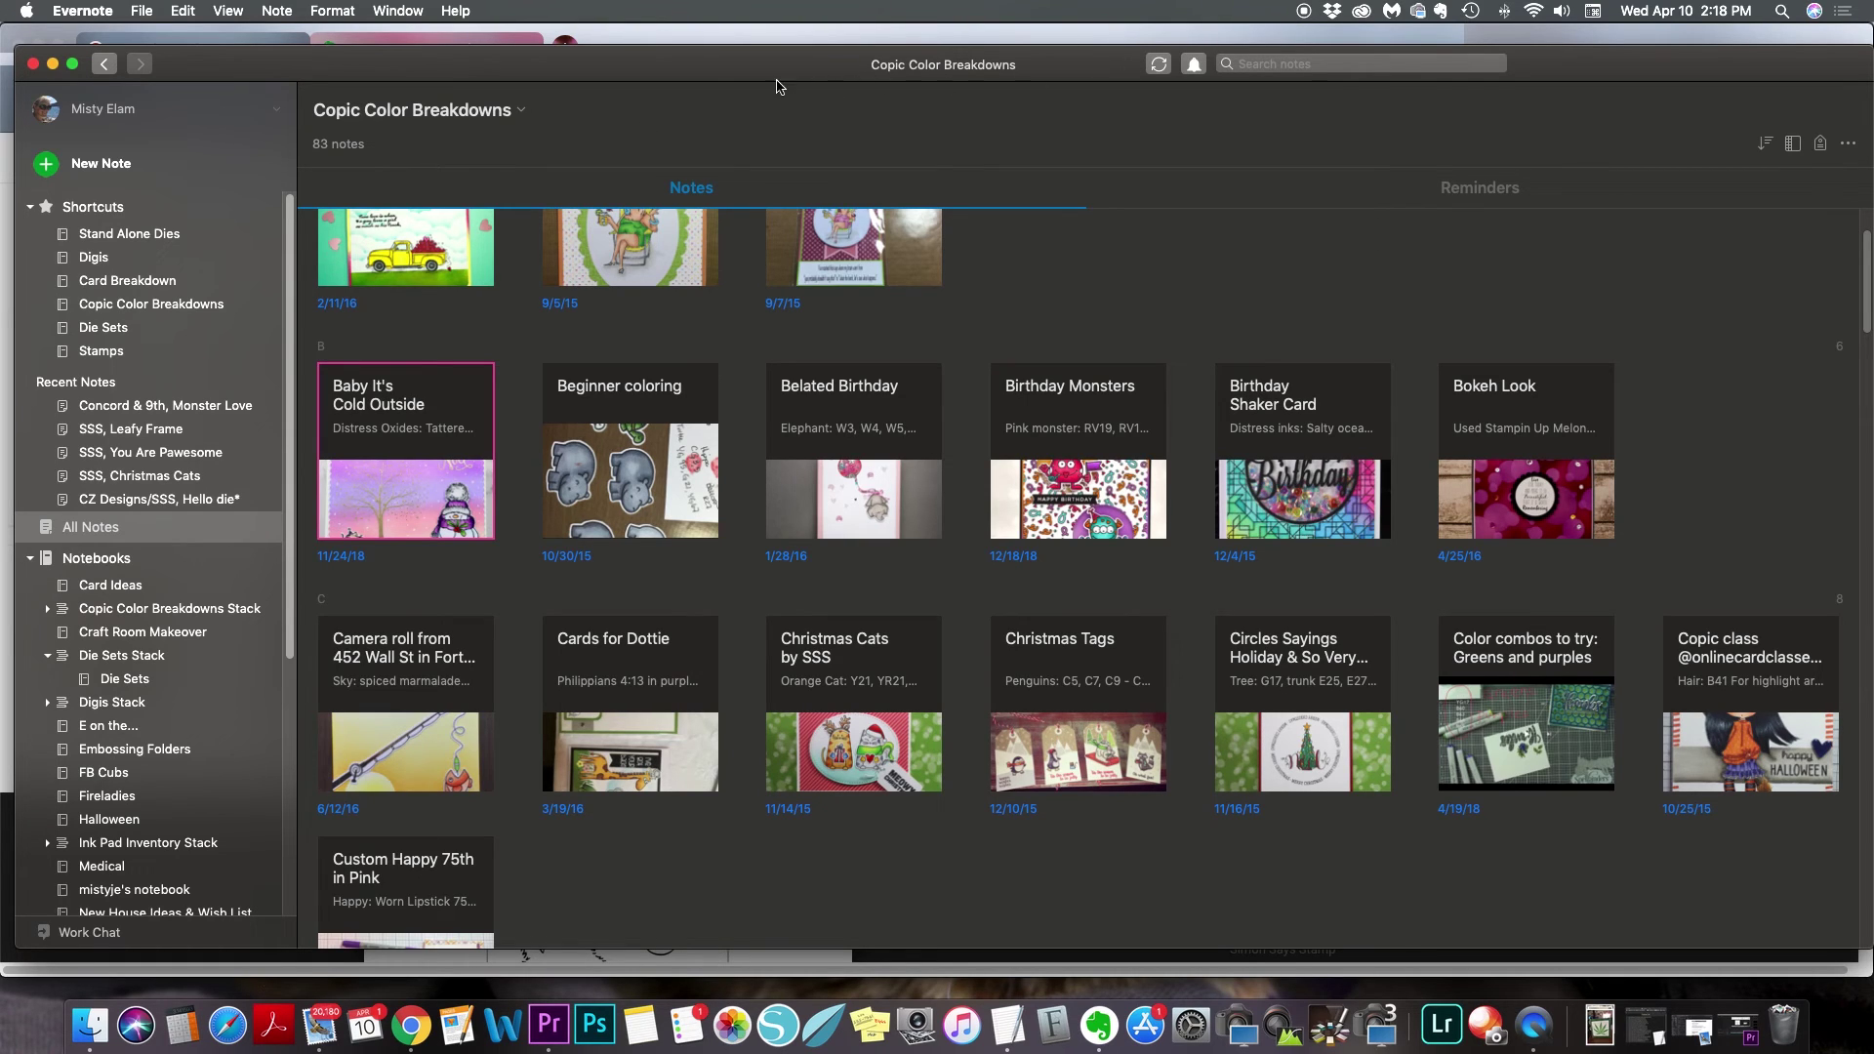
drag(571, 73, 560, 103)
Step: Revisit the Monster Love stamp set image in Google Images, open its options, then return to Evernote
click(226, 54)
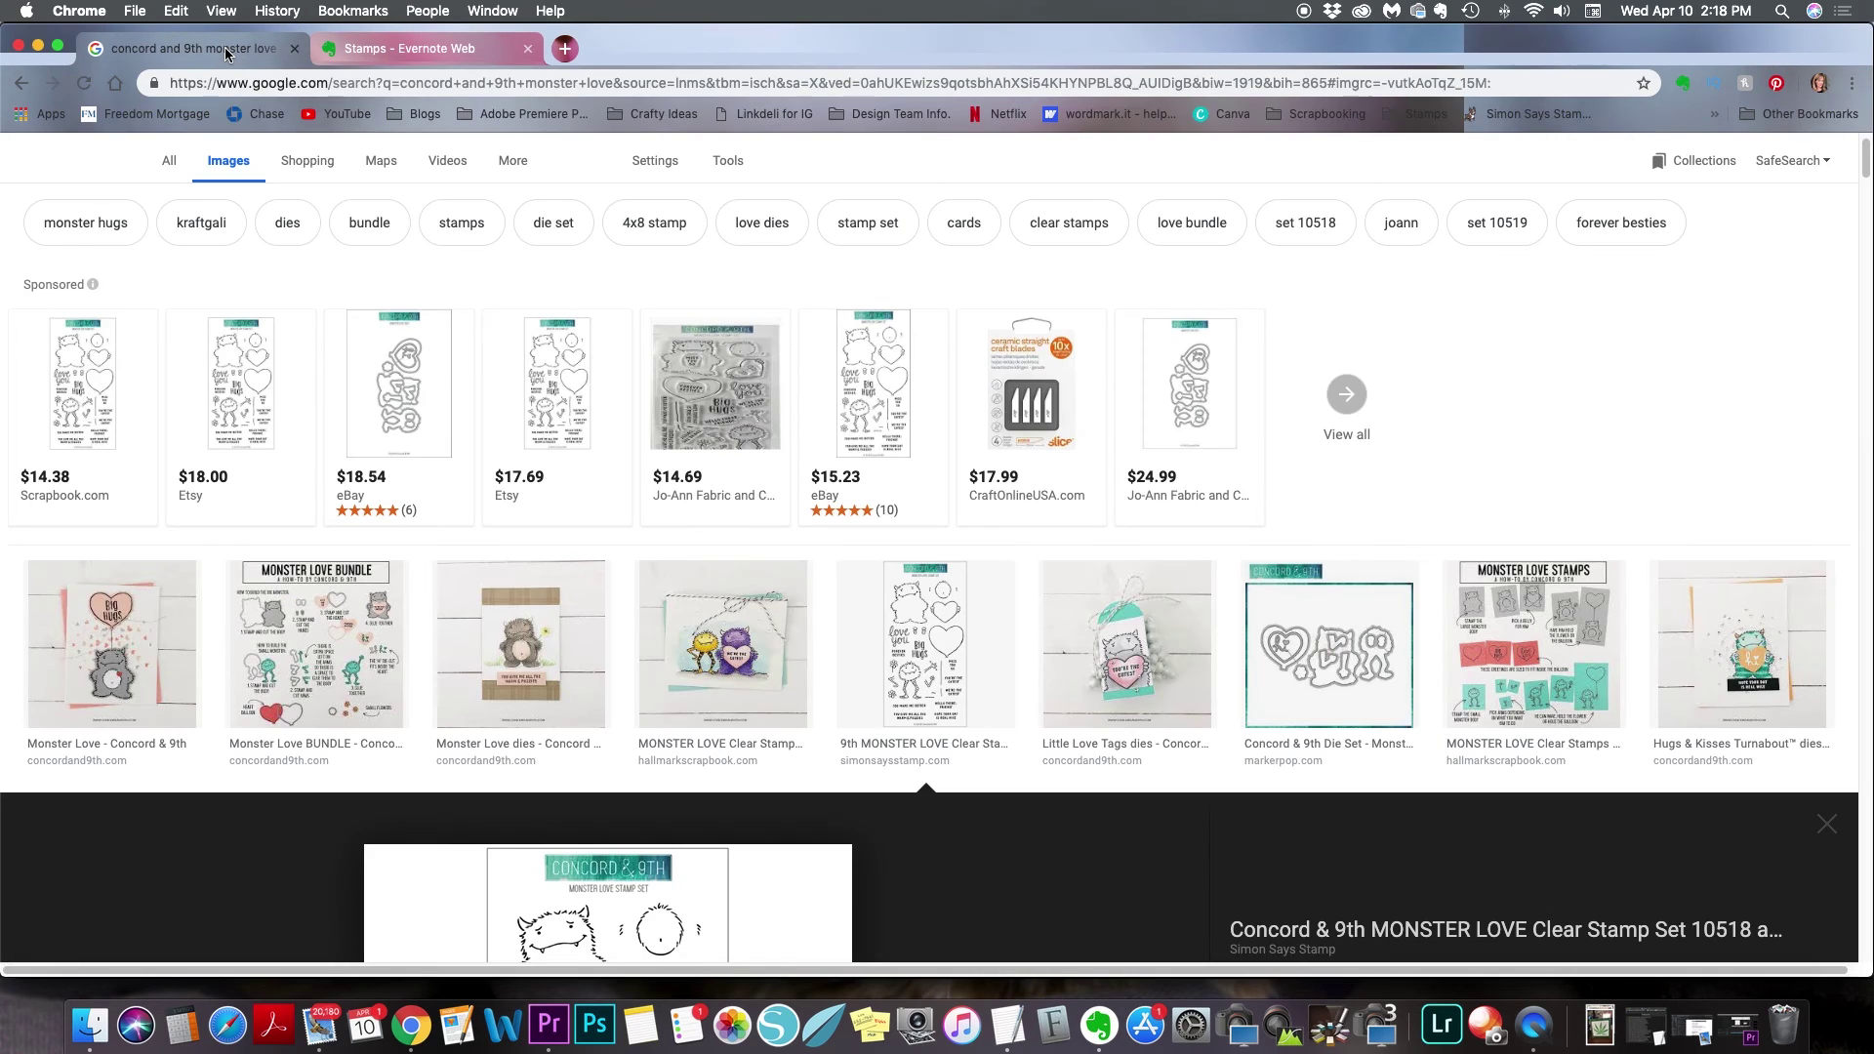
scroll(918, 627, down, 3)
scroll(918, 628, down, 5)
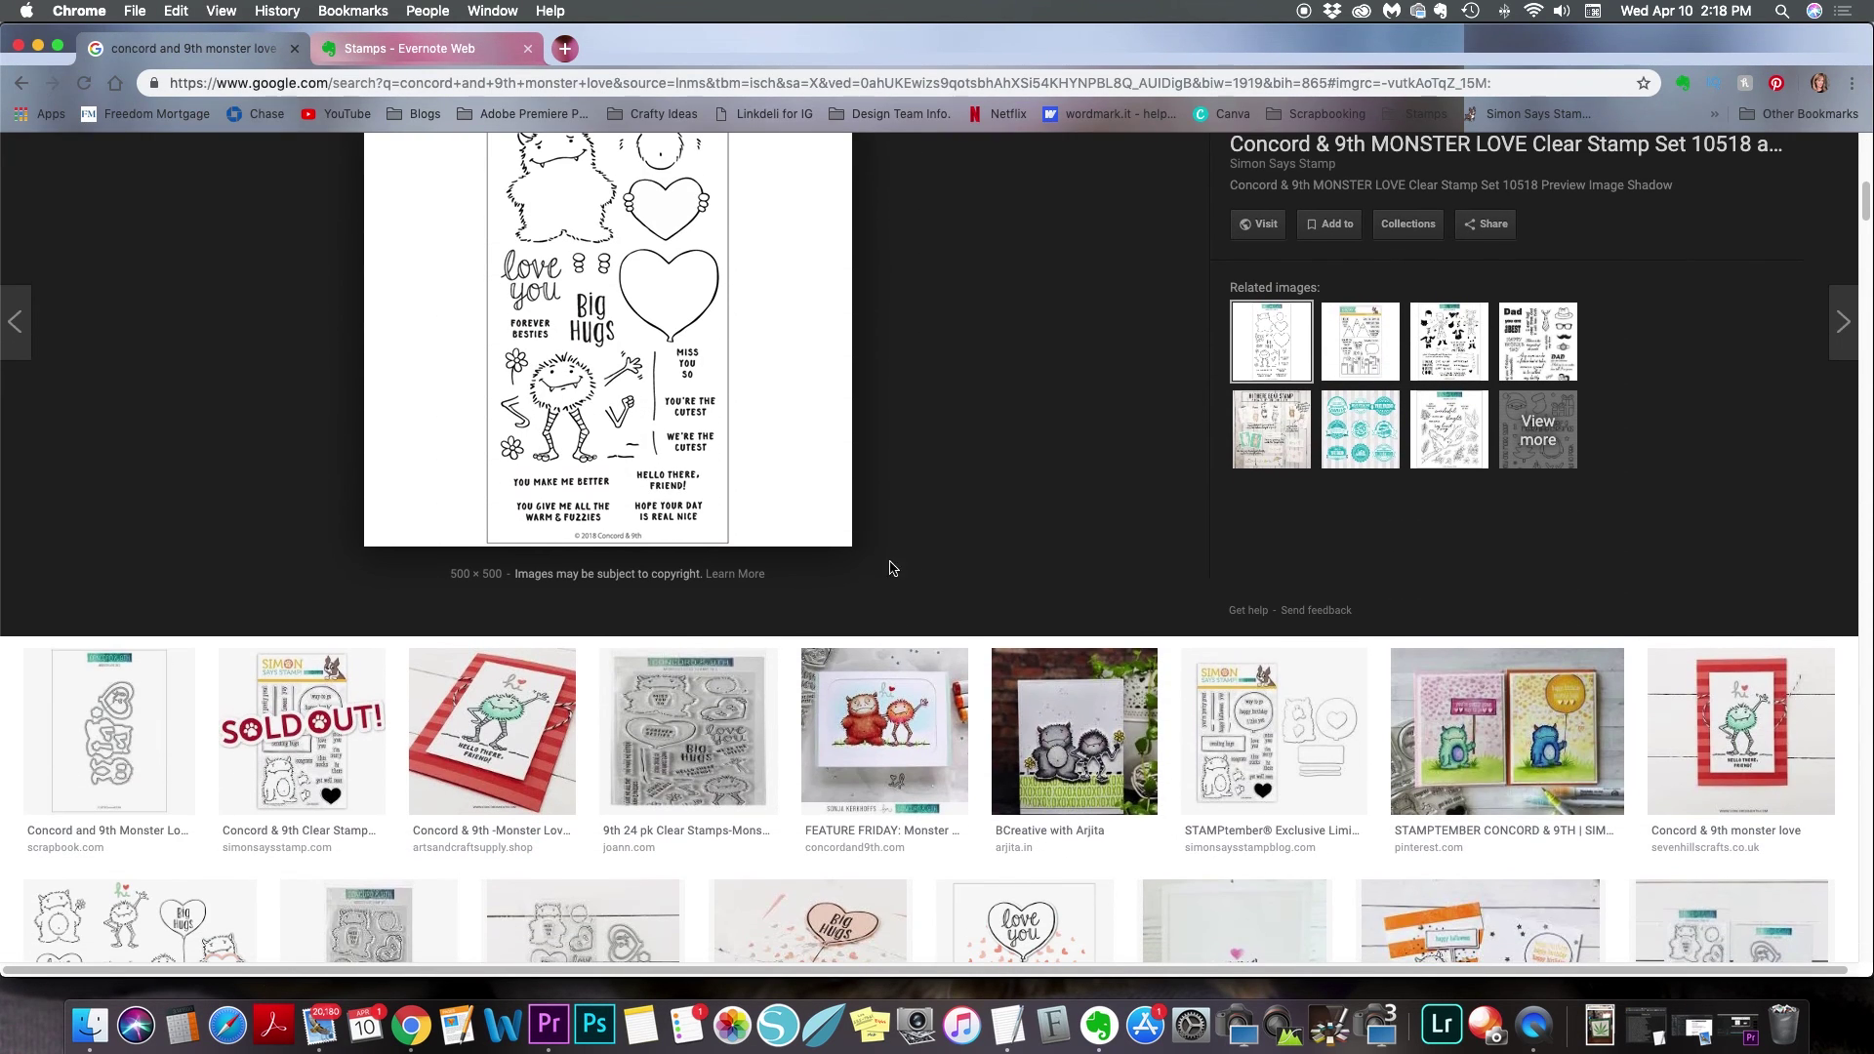
click(592, 312)
right_click(592, 312)
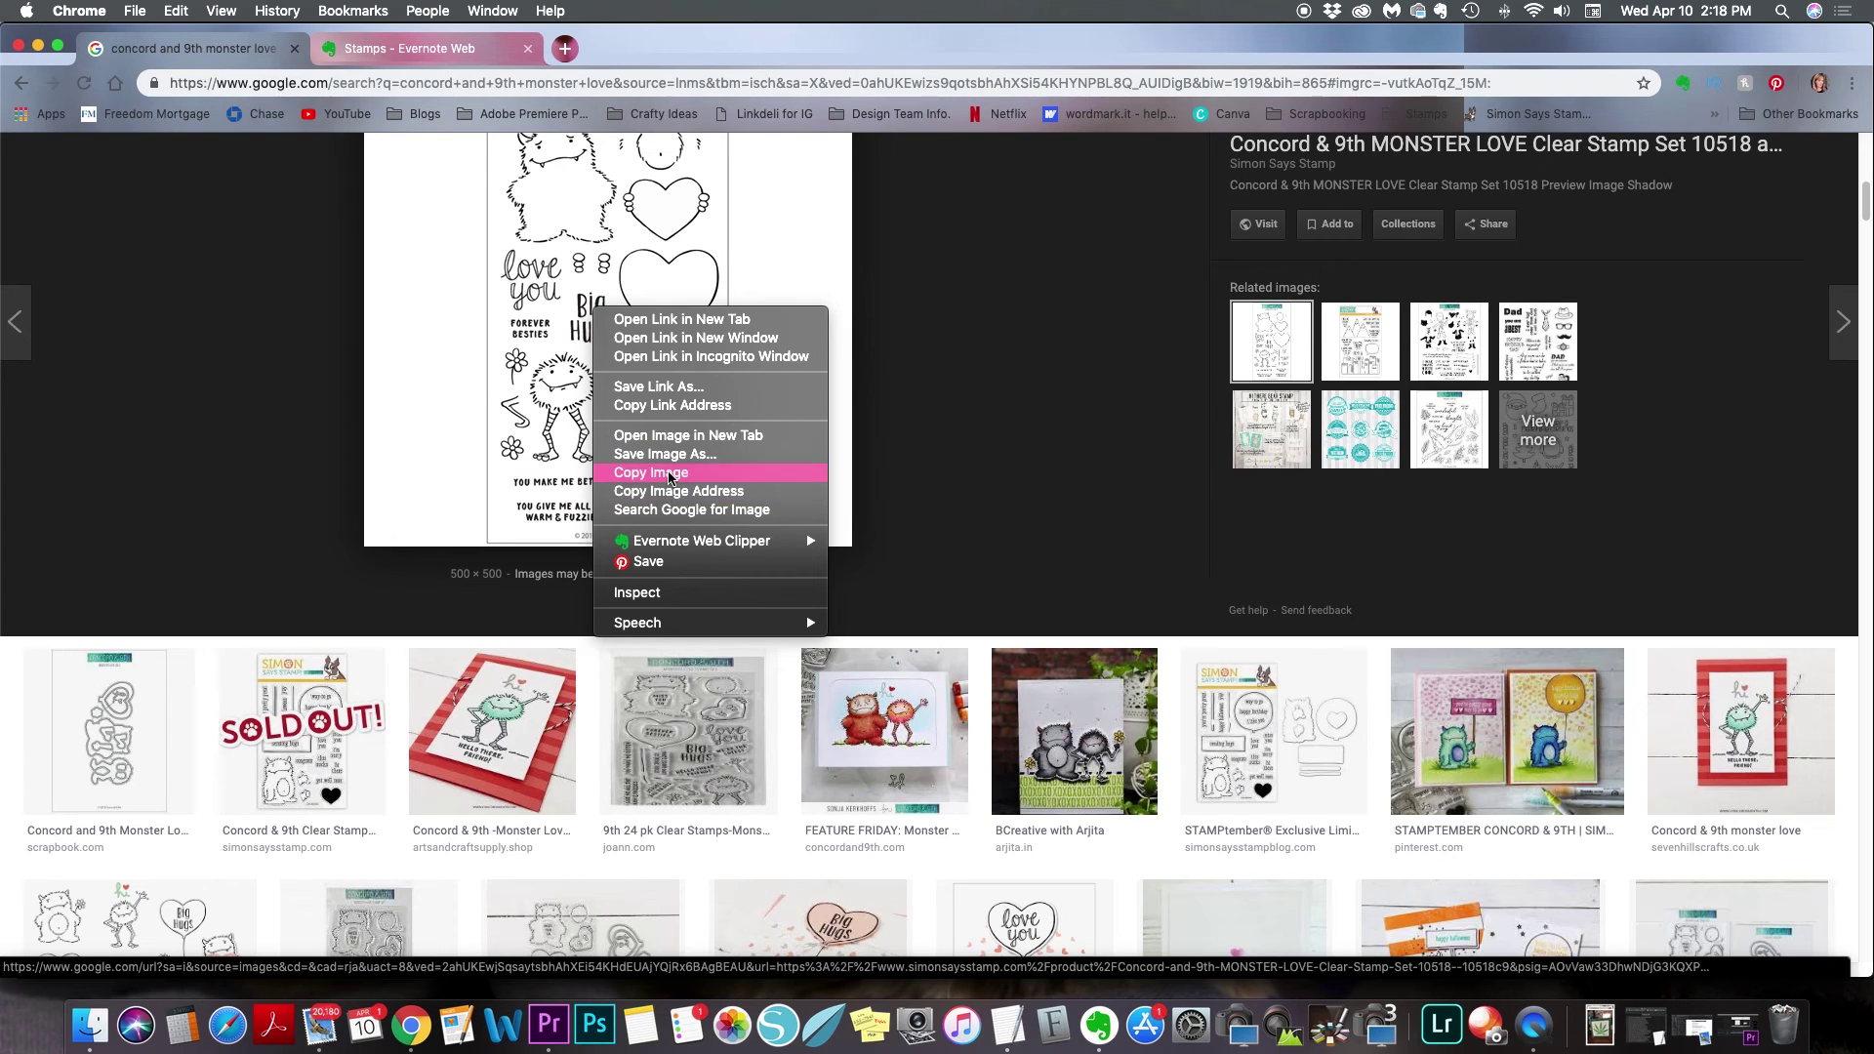
click(1105, 1021)
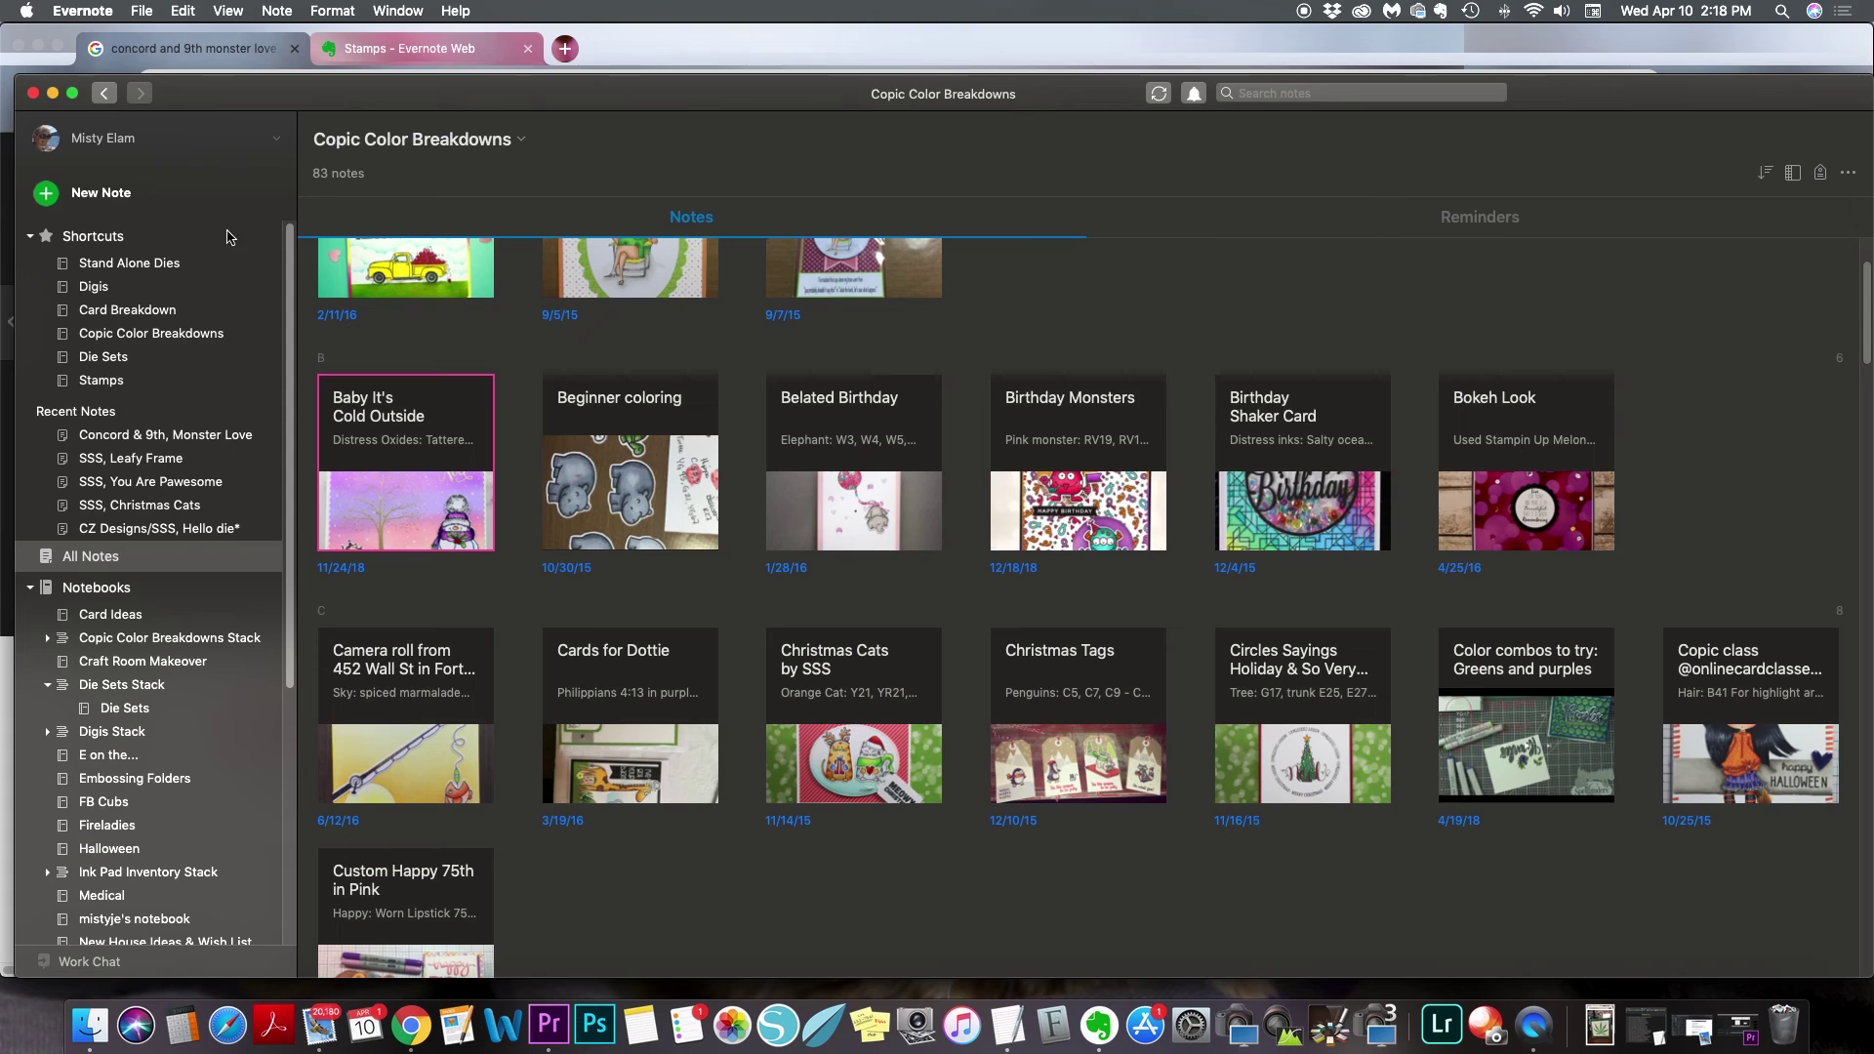
Step: Switch to the 656-note Stamps notebook from the sidebar shortcut
click(112, 383)
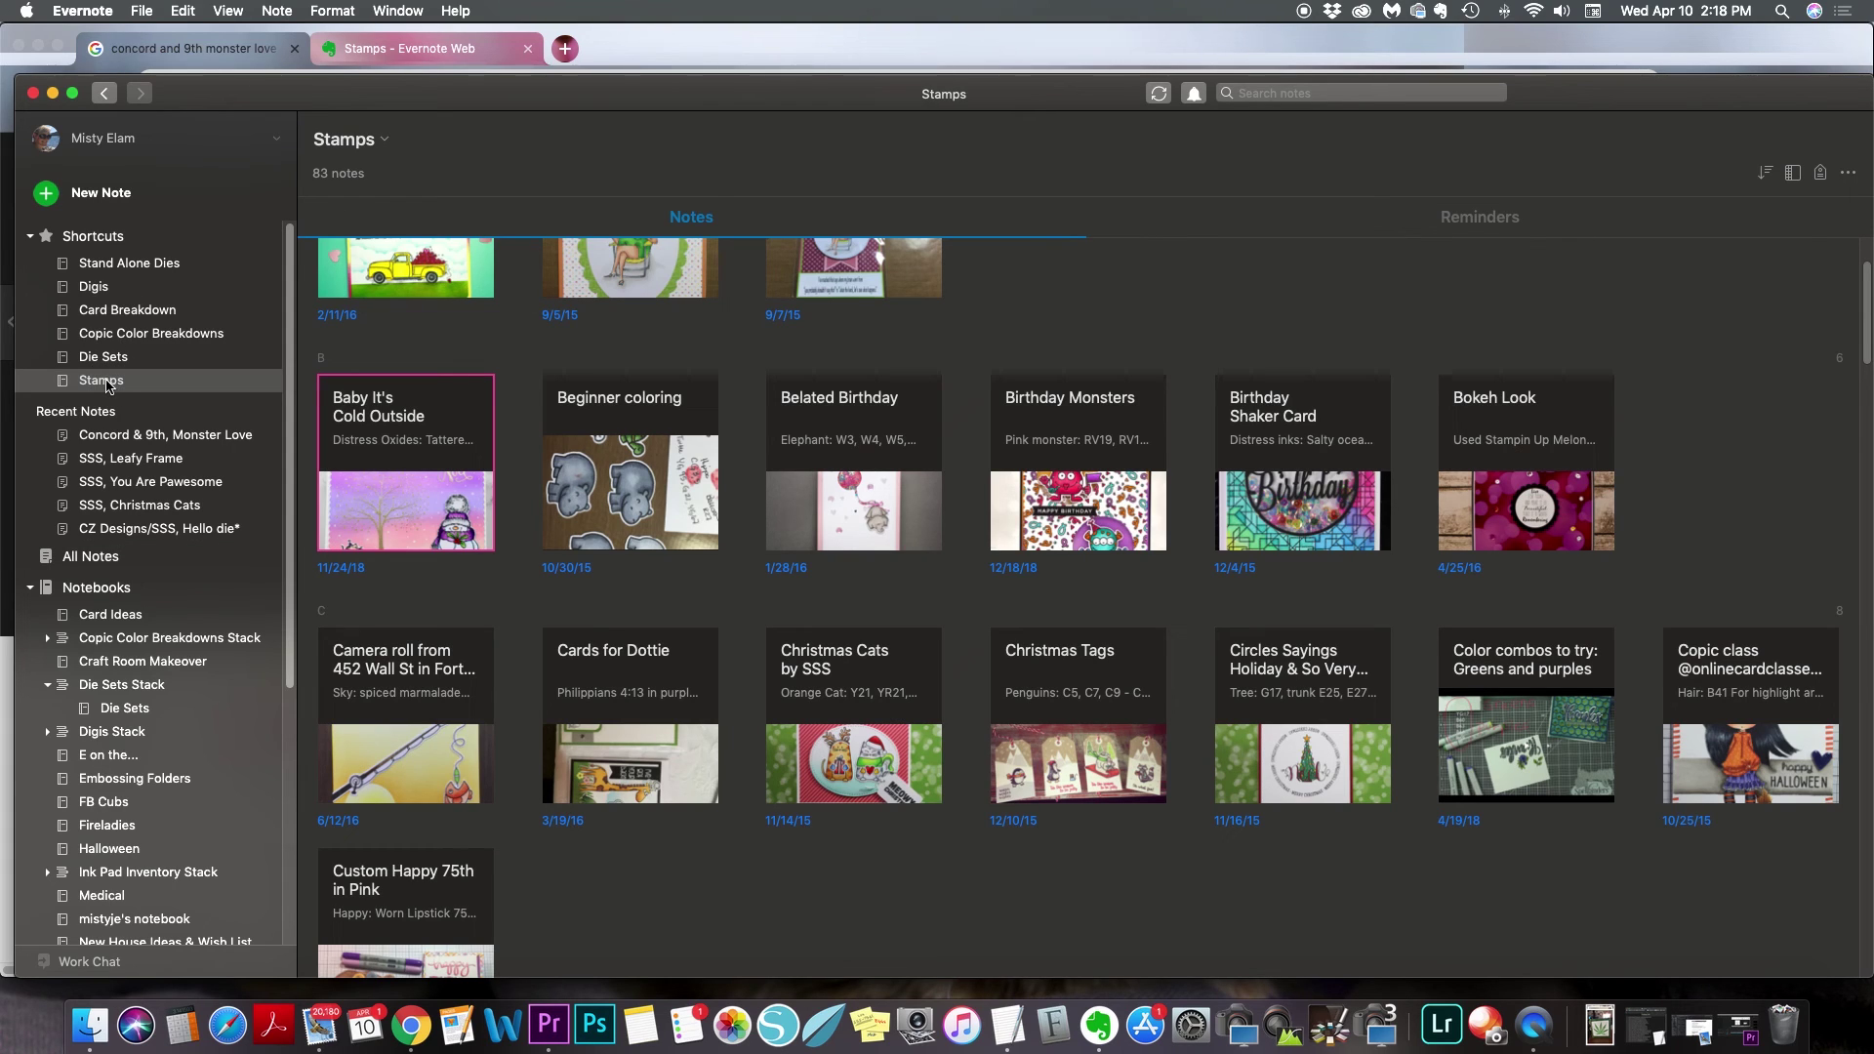